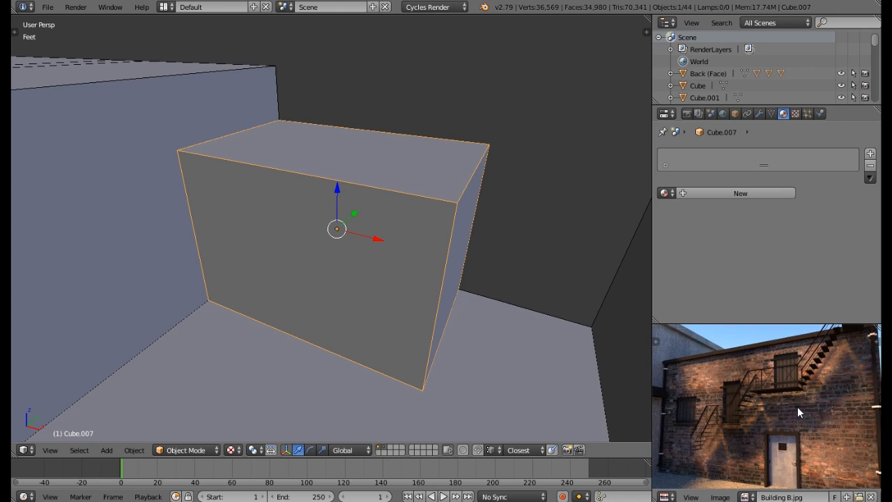
- Examine the brick facade, windows, fire escape and door in the Building B.jpg reference image
{"action": "middle_click_drag", "start_coordinate": [791, 407], "coordinate": [797, 392]}
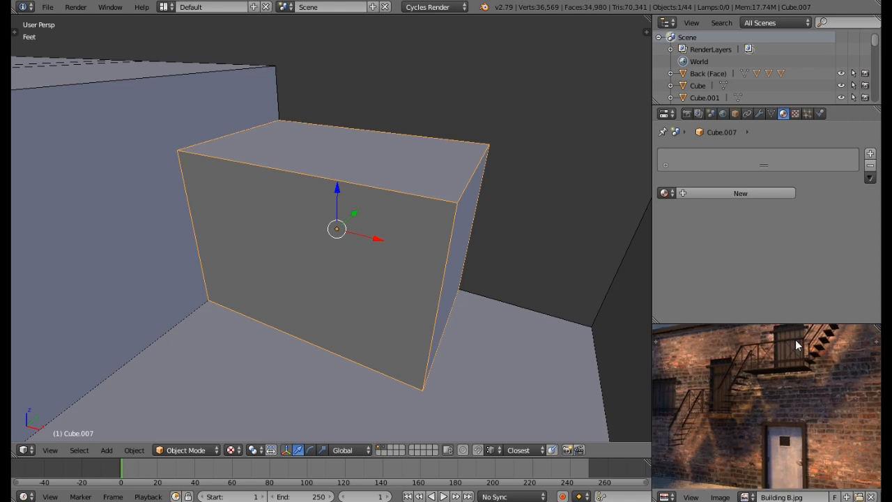
{"action": "mouse_move", "coordinate": [771, 437]}
{"action": "middle_mouse_down"}
{"action": "mouse_move", "coordinate": [766, 417]}
{"action": "mouse_move", "coordinate": [765, 437]}
{"action": "middle_mouse_up"}
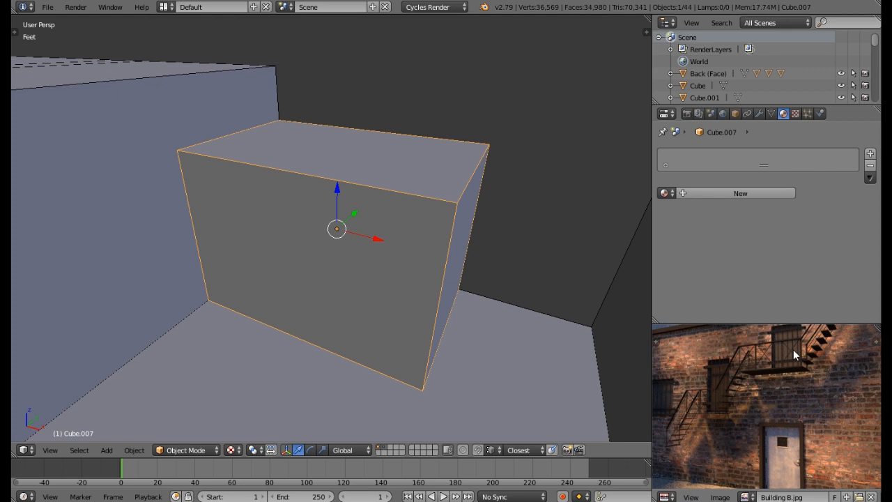
{"action": "middle_click_drag", "start_coordinate": [721, 382], "coordinate": [768, 377]}
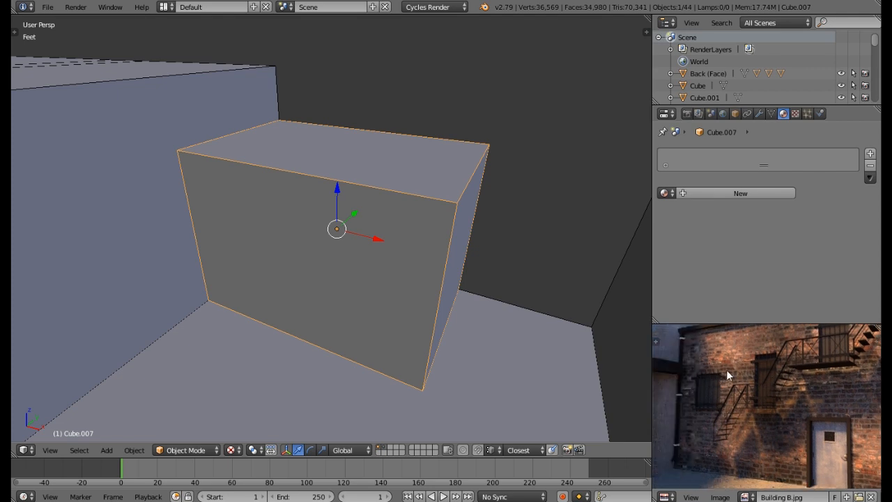
{"action": "middle_click_drag", "start_coordinate": [729, 368], "coordinate": [722, 374]}
{"action": "scroll", "coordinate": [722, 386], "scroll_direction": "down", "scroll_amount": 3}
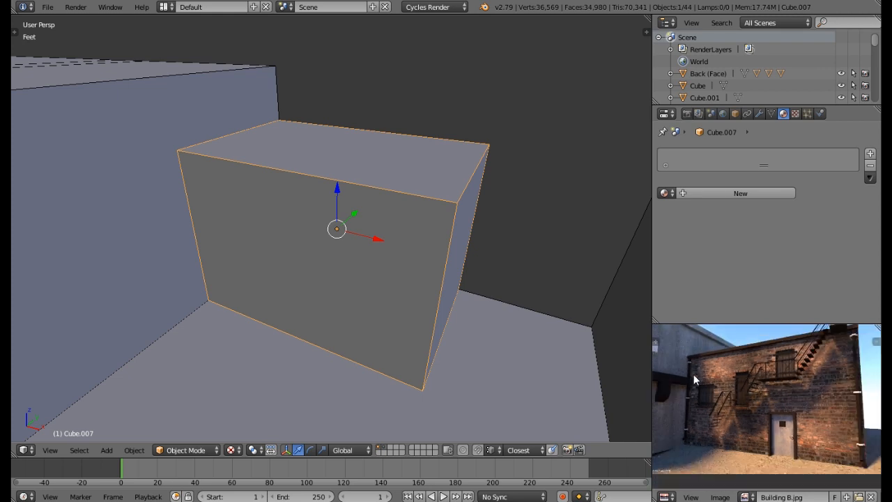
{"action": "middle_click_drag", "start_coordinate": [690, 422], "coordinate": [748, 417]}
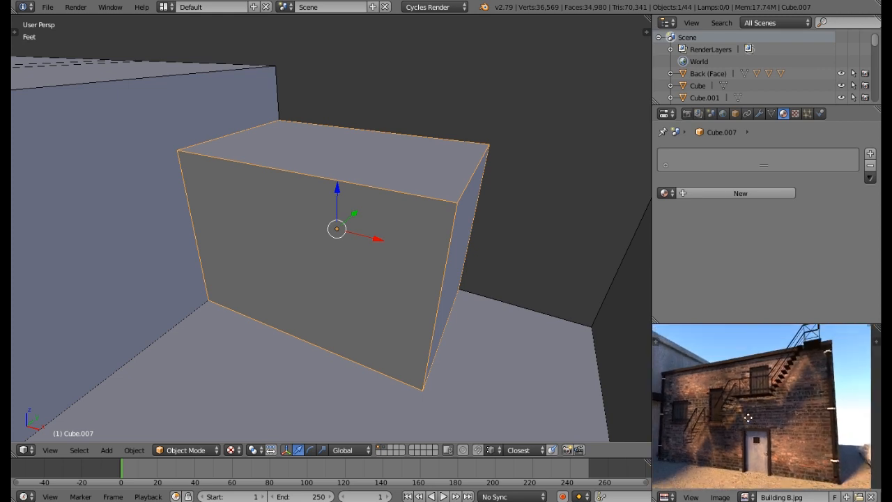
{"action": "middle_click_drag", "start_coordinate": [766, 386], "coordinate": [777, 388]}
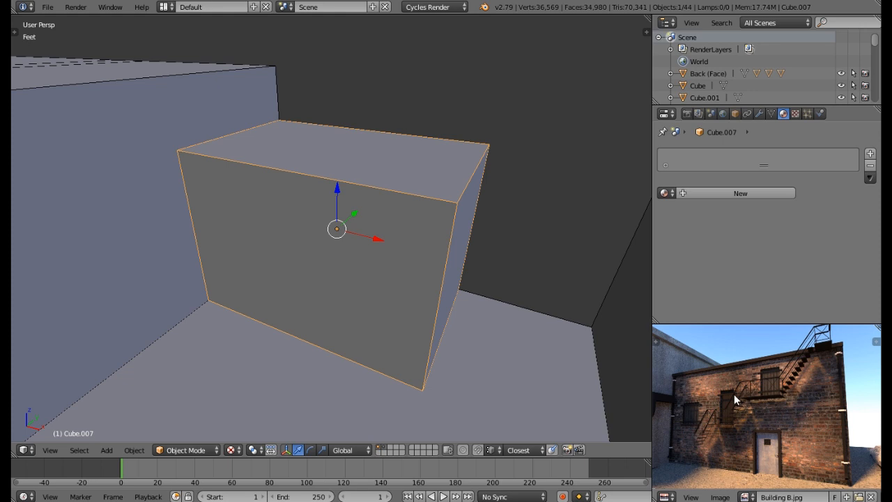
- Move the selected box to layer 3 and display only that layer
{"action": "mouse_move", "coordinate": [420, 304]}
{"action": "middle_mouse_down"}
{"action": "mouse_move", "coordinate": [449, 279]}
{"action": "mouse_move", "coordinate": [454, 313]}
{"action": "mouse_move", "coordinate": [422, 300]}
{"action": "middle_mouse_up"}
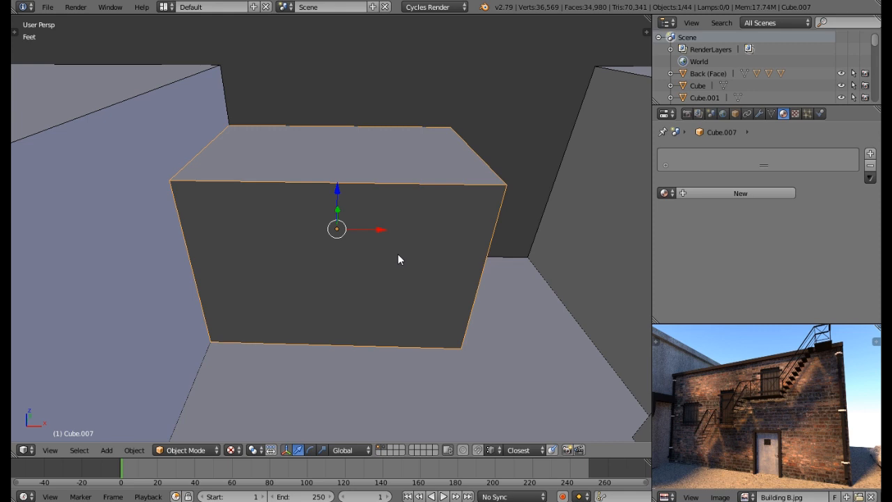
{"action": "middle_click_drag", "start_coordinate": [398, 260], "coordinate": [383, 282]}
{"action": "mouse_move", "coordinate": [346, 223]}
{"action": "middle_mouse_down"}
{"action": "mouse_move", "coordinate": [332, 245]}
{"action": "mouse_move", "coordinate": [334, 226]}
{"action": "middle_mouse_up"}
{"action": "left_click_drag", "start_coordinate": [335, 199], "coordinate": [342, 146]}
{"action": "right_click", "coordinate": [341, 146]}
{"action": "key", "text": "m"}
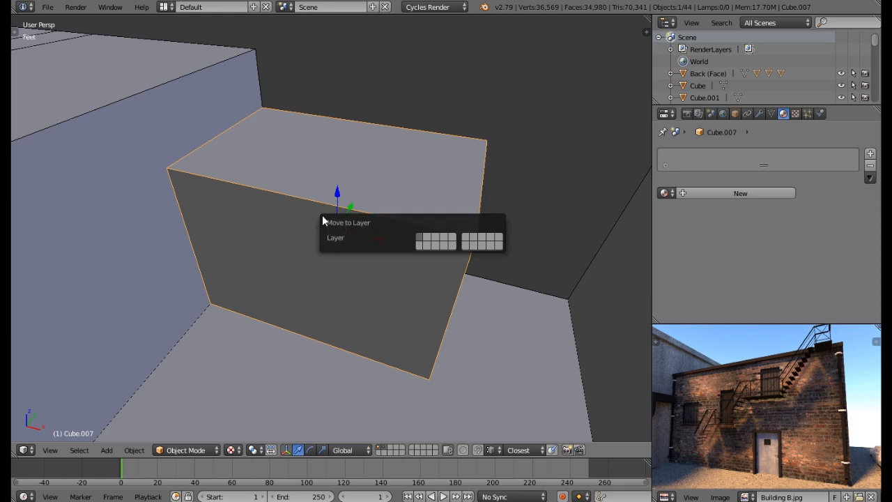
{"action": "left_click", "coordinate": [435, 239]}
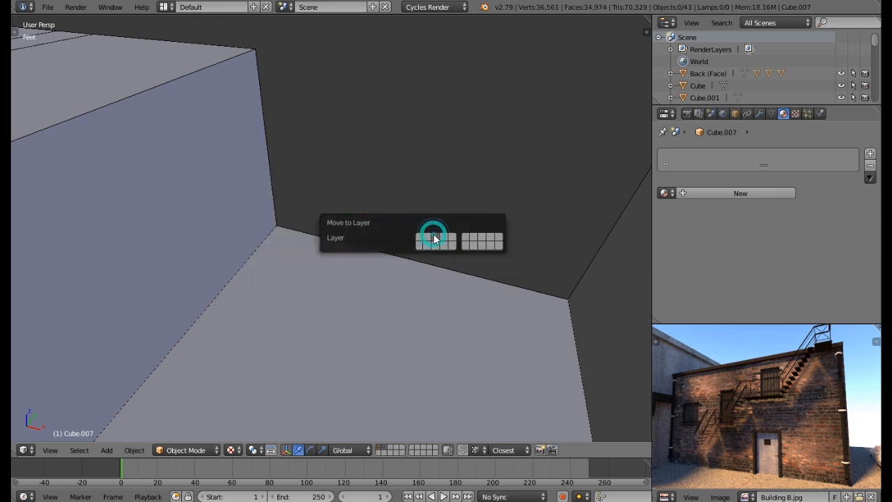
{"action": "left_click", "coordinate": [394, 451]}
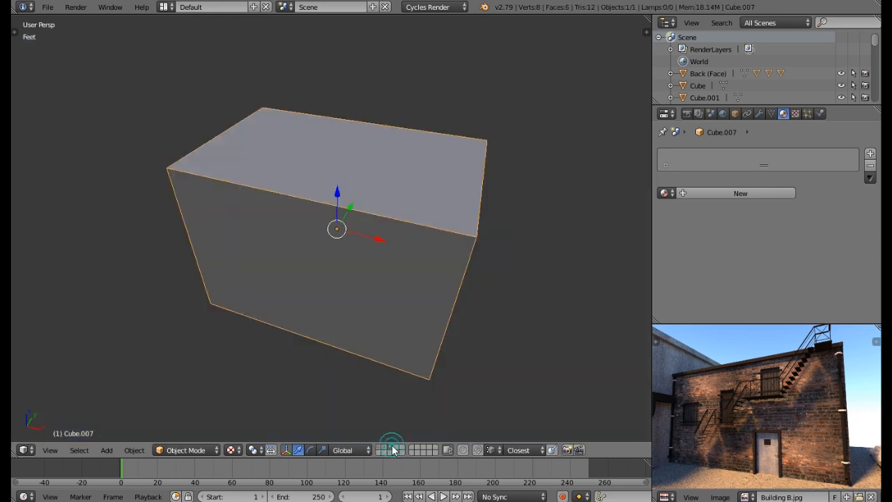
- Delete the back, bottom and top faces of the box in Edit Mode, keeping the front and the two side walls
{"action": "middle_click_drag", "start_coordinate": [335, 339], "coordinate": [335, 302]}
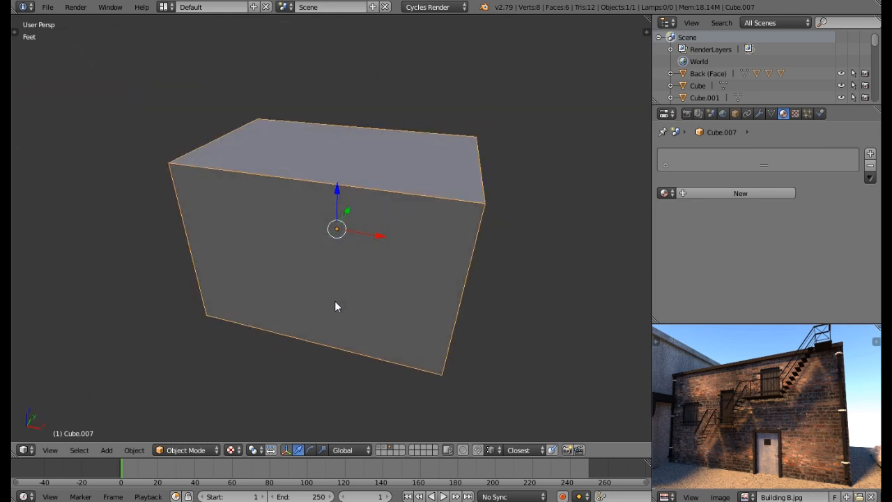
{"action": "key", "text": "Tab"}
{"action": "right_click", "coordinate": [439, 230]}
{"action": "middle_click_drag", "start_coordinate": [440, 230], "coordinate": [307, 218]}
{"action": "middle_click_drag", "start_coordinate": [309, 188], "coordinate": [421, 100]}
{"action": "right_click", "coordinate": [301, 242], "text": "shift"}
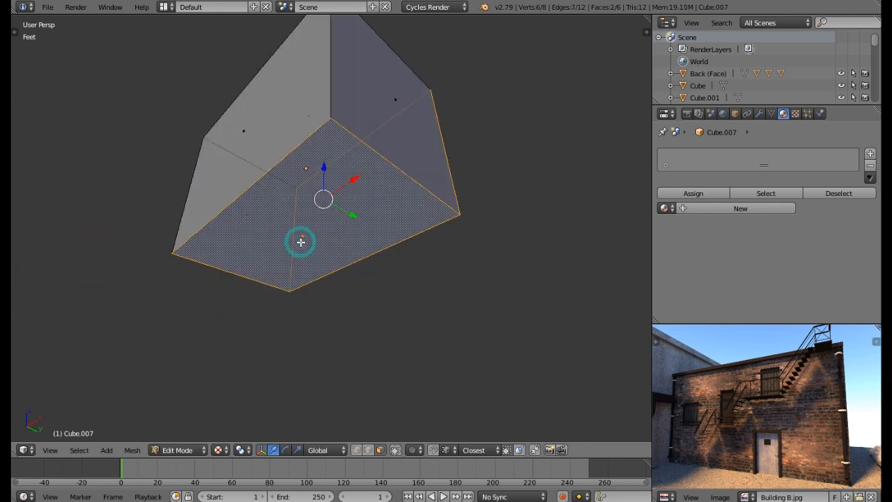
{"action": "middle_click_drag", "start_coordinate": [278, 98], "coordinate": [293, 216]}
{"action": "right_click", "coordinate": [300, 108], "text": "shift"}
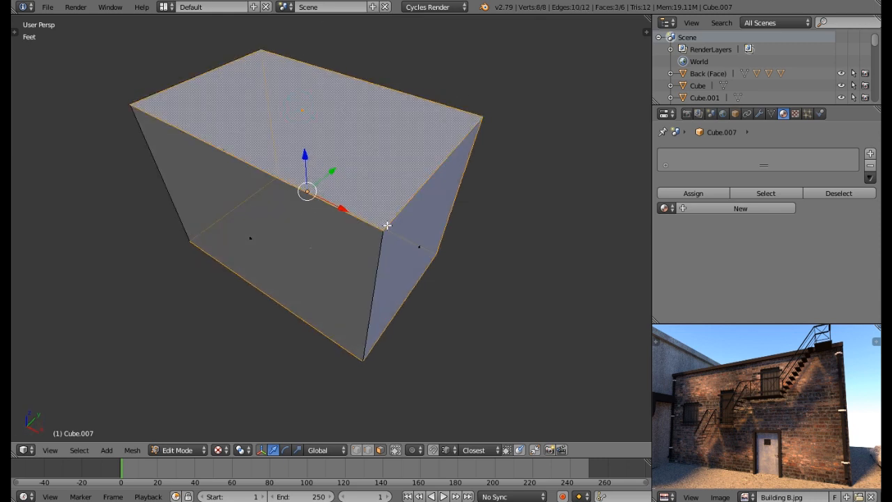
{"action": "middle_click_drag", "start_coordinate": [258, 227], "coordinate": [313, 190]}
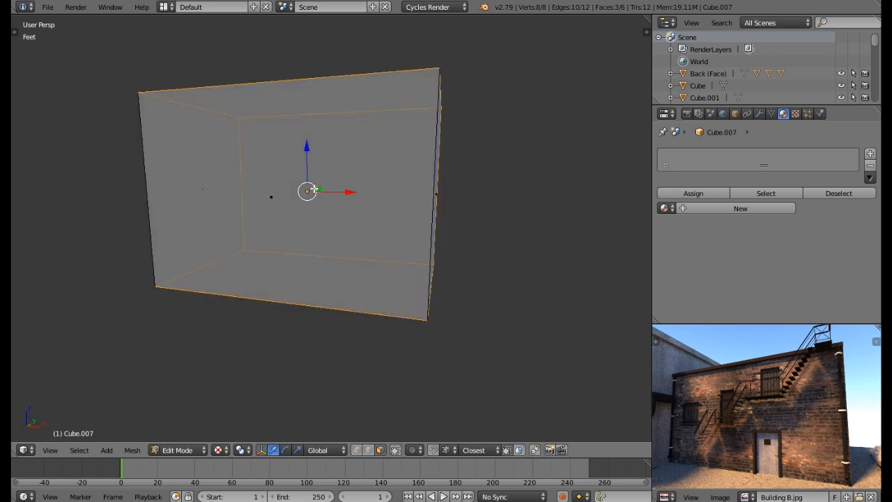
{"action": "middle_click_drag", "start_coordinate": [236, 202], "coordinate": [386, 199]}
{"action": "middle_click_drag", "start_coordinate": [243, 221], "coordinate": [324, 246]}
{"action": "key", "text": "x"}
{"action": "left_click", "coordinate": [313, 245]}
- Add two vertical loop cuts across the front wall and slide them toward its left side for the first window column
{"action": "scroll", "coordinate": [703, 423], "scroll_direction": "up", "scroll_amount": 3}
{"action": "middle_click_drag", "start_coordinate": [696, 423], "coordinate": [760, 412]}
{"action": "scroll", "coordinate": [760, 410], "scroll_direction": "down", "scroll_amount": 1}
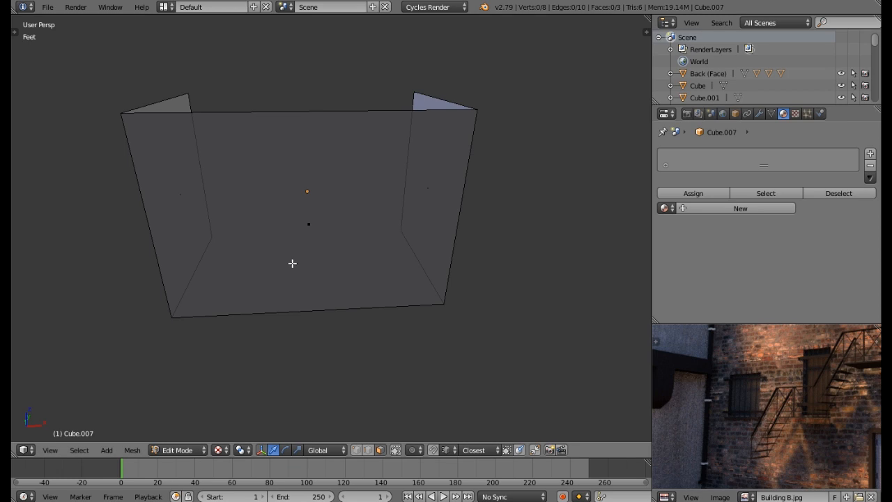
{"action": "key", "text": "ctrl+r"}
{"action": "scroll", "coordinate": [279, 291], "scroll_direction": "up", "scroll_amount": 1}
{"action": "left_click", "coordinate": [274, 292]}
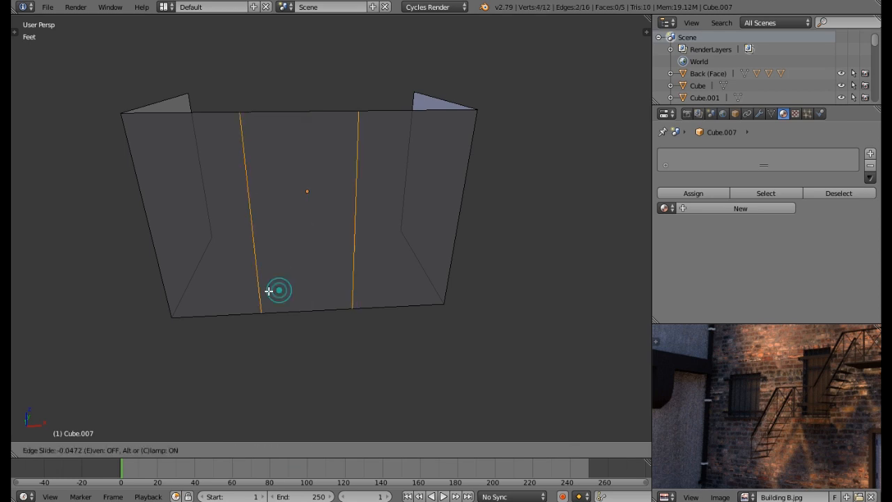
{"action": "left_click", "coordinate": [216, 306]}
- Scale the two loop cuts closer together along X and move them along X close to the wall's left edge
{"action": "key", "text": "s"}
{"action": "key", "text": "x"}
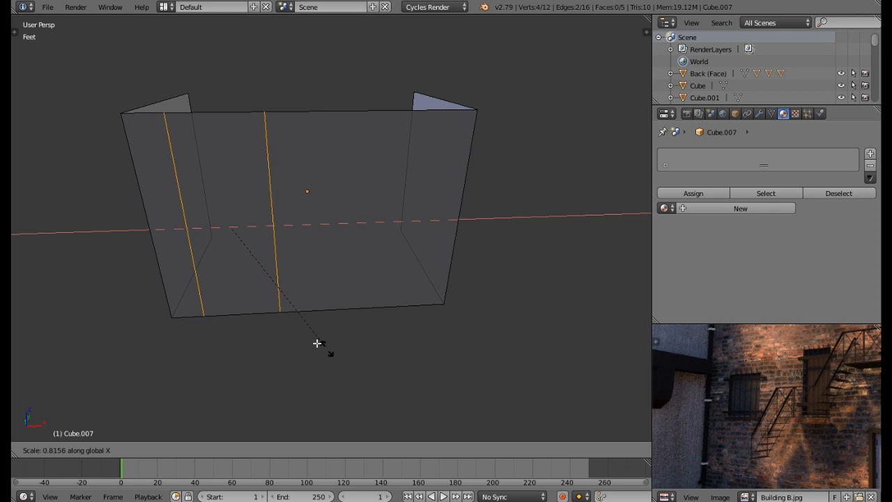
{"action": "left_click", "coordinate": [268, 293]}
{"action": "key", "text": "g"}
{"action": "key", "text": "x"}
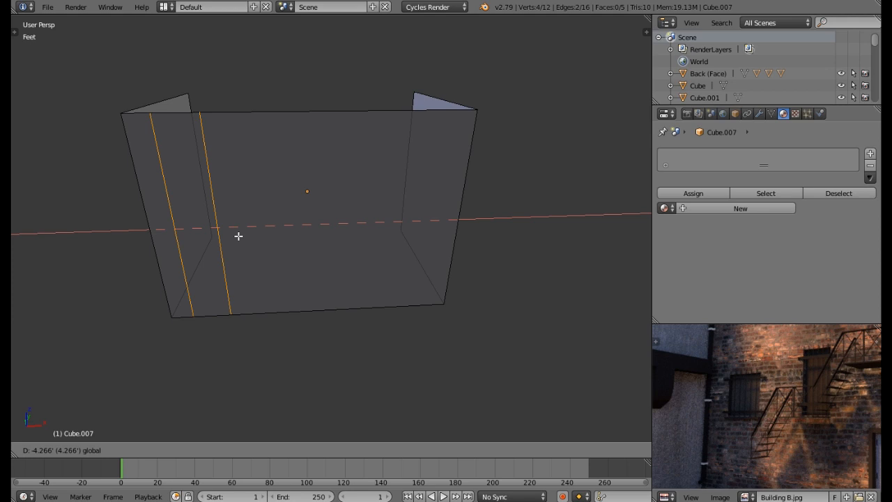
{"action": "left_click", "coordinate": [236, 238]}
- Add two more vertical loop cuts on the wide front section and slide them toward the first window column
{"action": "scroll", "coordinate": [752, 427], "scroll_direction": "down", "scroll_amount": 2}
{"action": "middle_click_drag", "start_coordinate": [748, 431], "coordinate": [746, 436]}
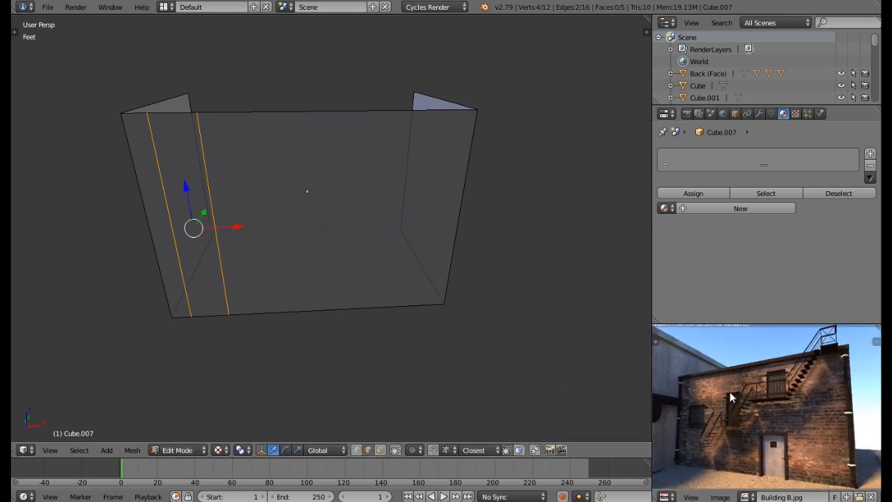
{"action": "key", "text": "ctrl+r"}
{"action": "scroll", "coordinate": [296, 275], "scroll_direction": "up", "scroll_amount": 1}
{"action": "left_click", "coordinate": [296, 275]}
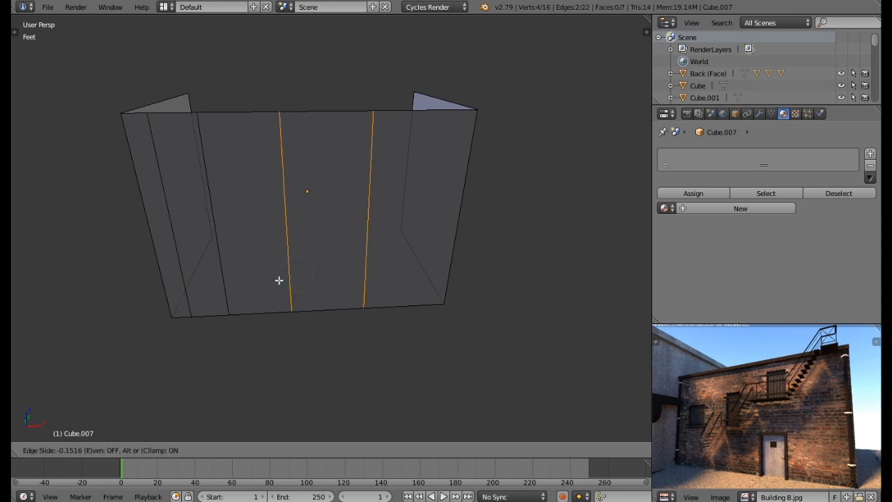
{"action": "left_click", "coordinate": [243, 289]}
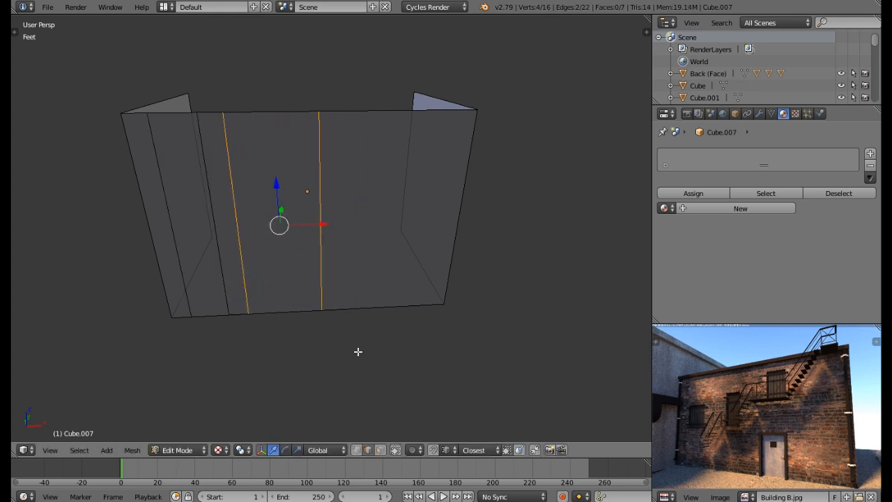
- Scale the second pair of loop cuts closer together and shift it slightly left along X
{"action": "key", "text": "s"}
{"action": "left_click", "coordinate": [311, 297]}
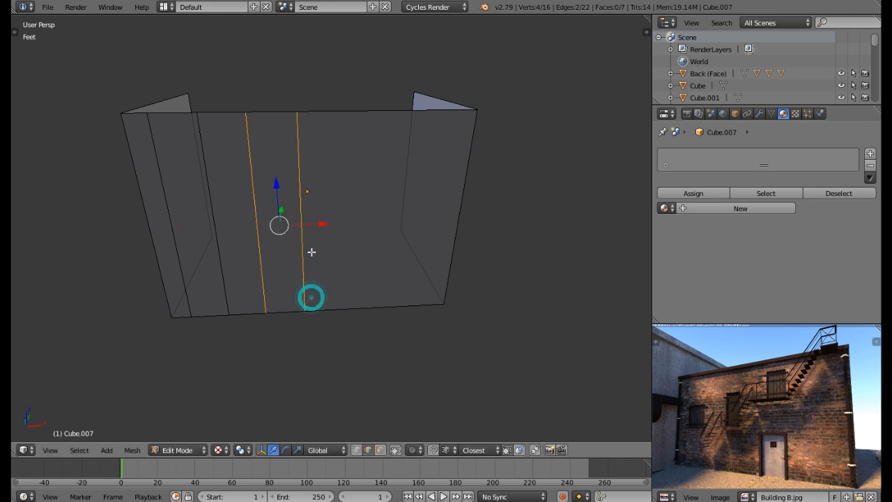
{"action": "left_click_drag", "start_coordinate": [319, 224], "coordinate": [304, 231]}
{"action": "middle_click_drag", "start_coordinate": [305, 254], "coordinate": [333, 239]}
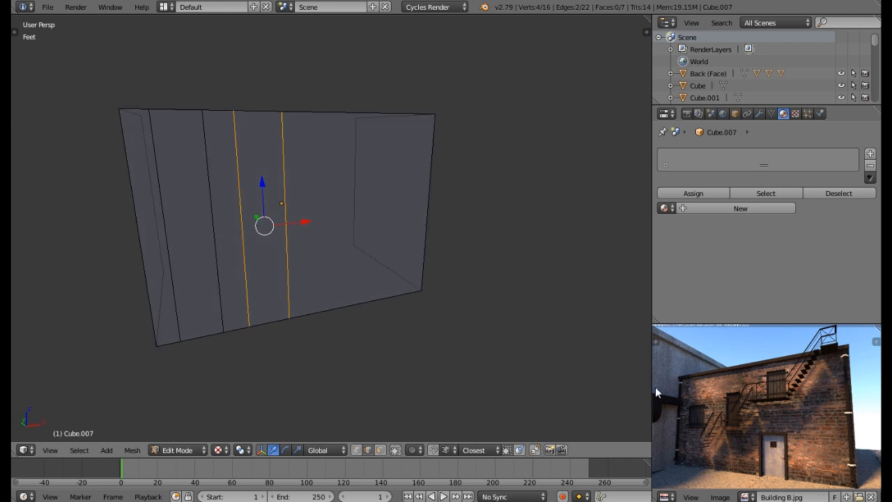
- Add a third pair of vertical loop cuts on the right section of the front wall, slid slightly left
{"action": "middle_click_drag", "start_coordinate": [487, 330], "coordinate": [386, 304]}
{"action": "key", "text": "ctrl+r"}
{"action": "scroll", "coordinate": [388, 304], "scroll_direction": "up", "scroll_amount": 1}
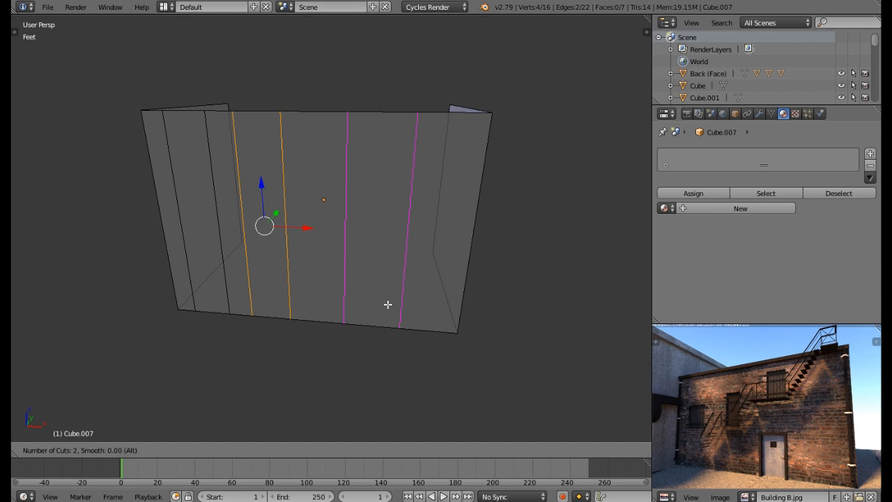
{"action": "left_click", "coordinate": [384, 305]}
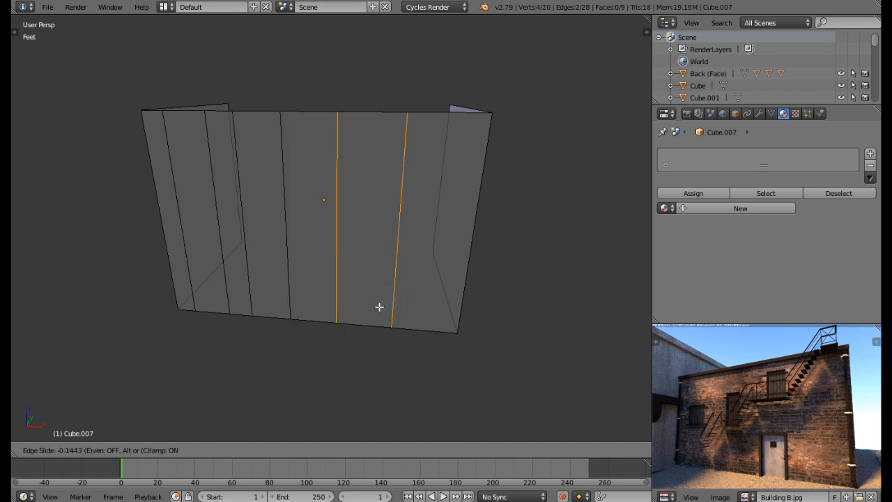
{"action": "left_click", "coordinate": [378, 307]}
- Narrow the third pair of loop cuts along X and shift it slightly left on the wall
{"action": "key", "text": "s"}
{"action": "key", "text": "x"}
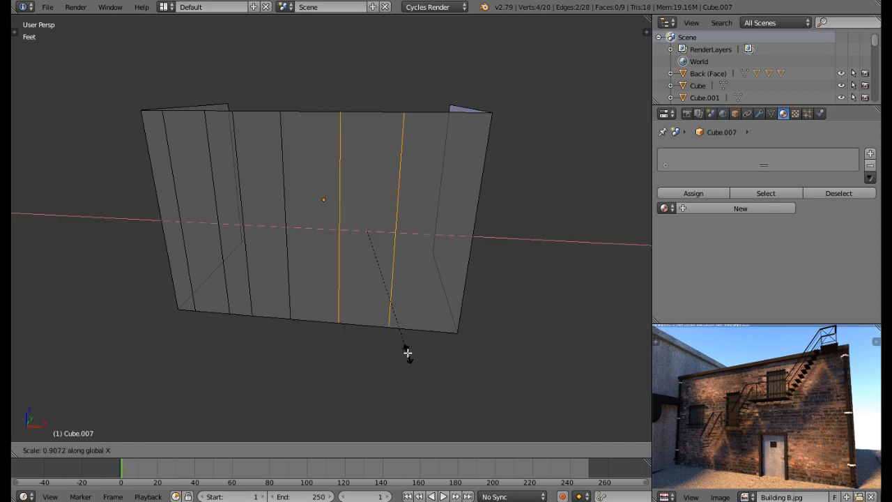
{"action": "left_click", "coordinate": [404, 352]}
{"action": "middle_click_drag", "start_coordinate": [370, 322], "coordinate": [379, 327]}
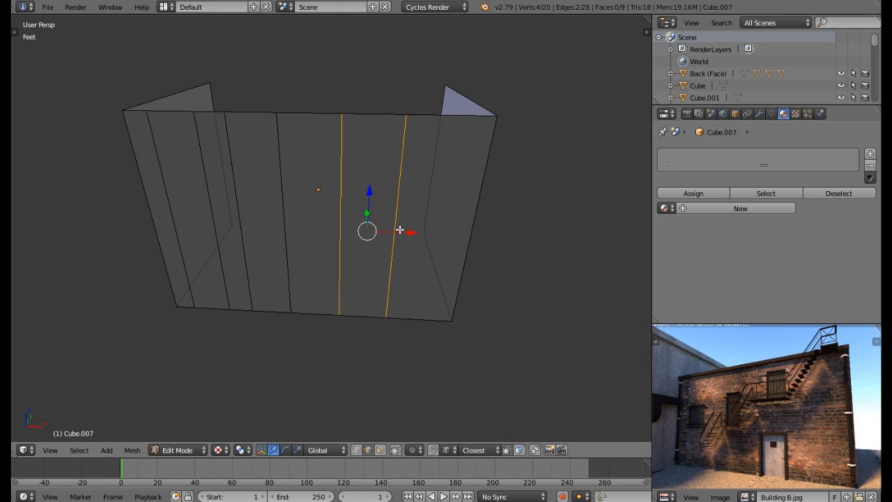
{"action": "left_click_drag", "start_coordinate": [406, 231], "coordinate": [403, 235]}
{"action": "middle_click_drag", "start_coordinate": [380, 265], "coordinate": [364, 255]}
{"action": "left_click_drag", "start_coordinate": [405, 238], "coordinate": [397, 240]}
{"action": "mouse_move", "coordinate": [397, 240]}
{"action": "middle_mouse_down"}
{"action": "mouse_move", "coordinate": [419, 241]}
{"action": "mouse_move", "coordinate": [402, 227]}
{"action": "middle_mouse_up"}
- Select the middle pair of vertical edges, scale it slightly narrower along X and shift it left
{"action": "left_click", "coordinate": [284, 257], "text": "alt"}
{"action": "left_click", "coordinate": [236, 265], "text": "alt+shift"}
{"action": "key", "text": "s"}
{"action": "key", "text": "x"}
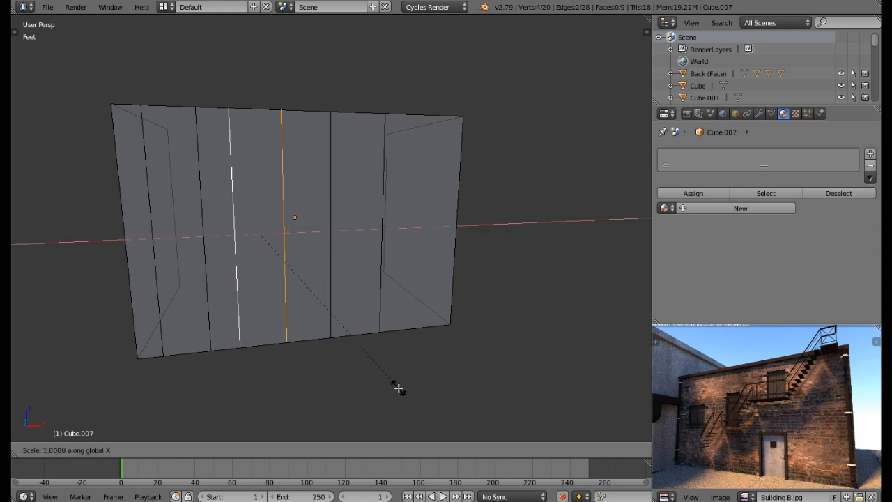
{"action": "left_click", "coordinate": [387, 379]}
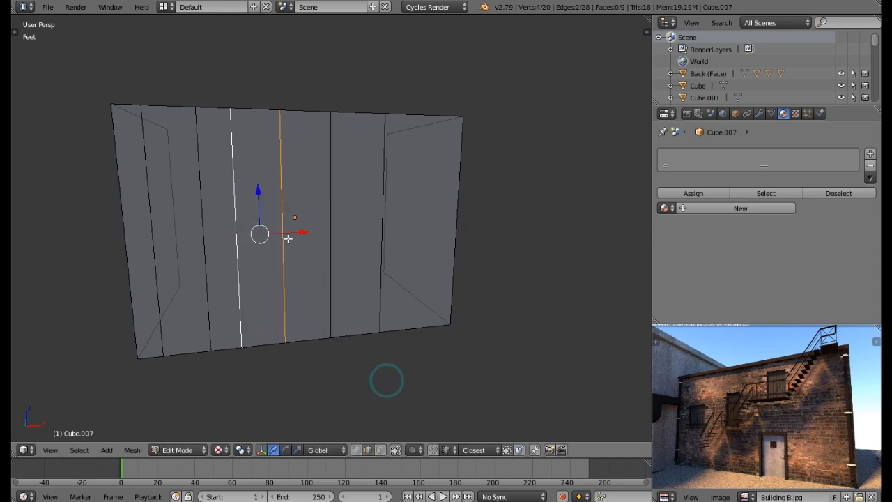
{"action": "left_click_drag", "start_coordinate": [297, 234], "coordinate": [298, 255]}
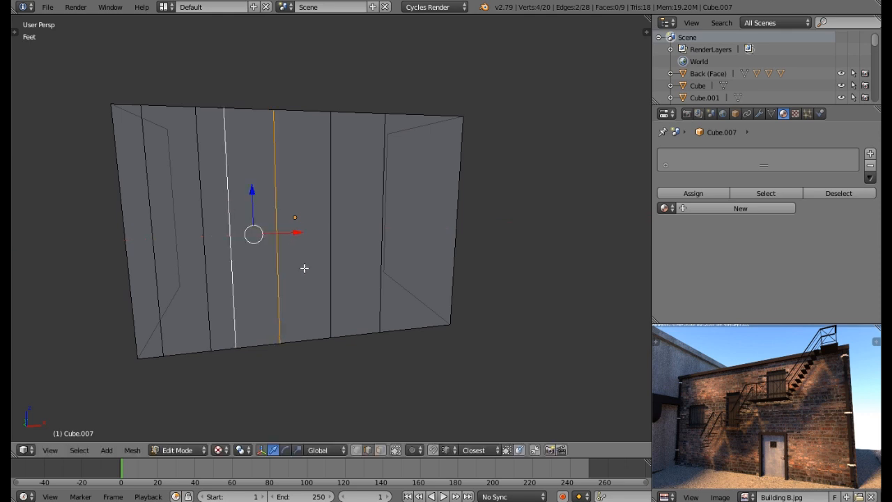
{"action": "middle_click_drag", "start_coordinate": [299, 256], "coordinate": [309, 295]}
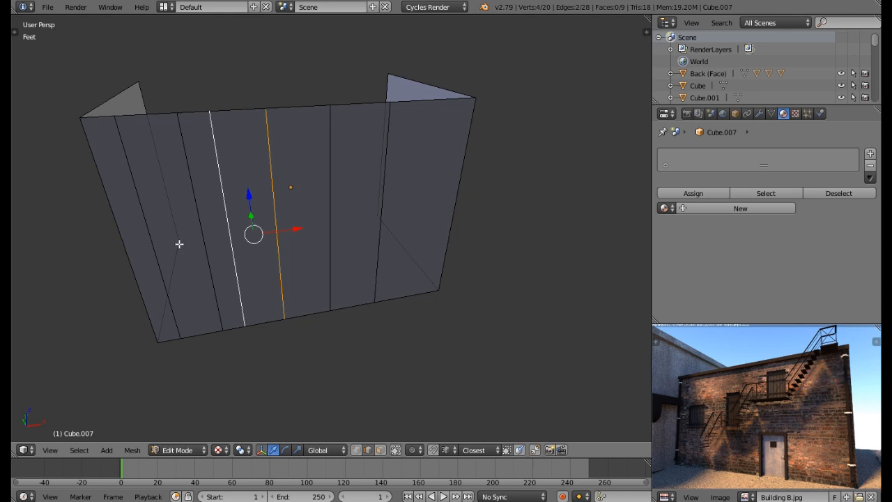
- Add one horizontal loop cut around the walls and slide it up near the top edge, matching the upper window
{"action": "middle_click_drag", "start_coordinate": [162, 238], "coordinate": [159, 185]}
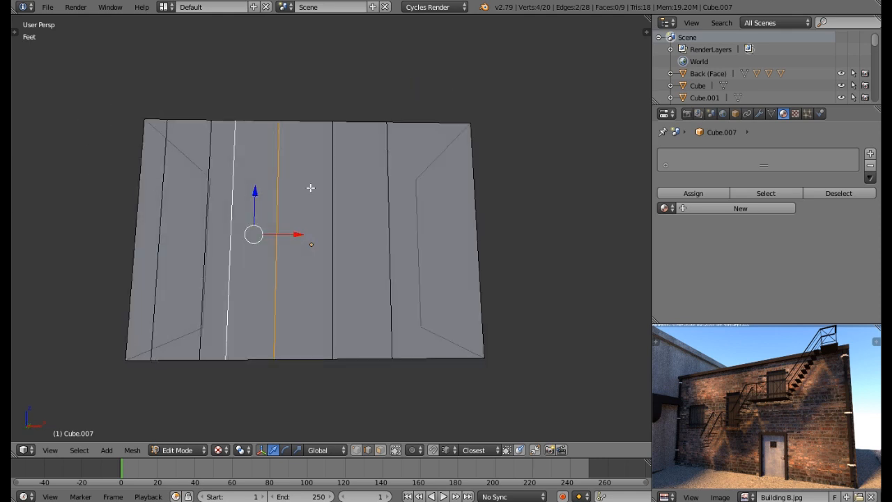
{"action": "scroll", "coordinate": [802, 376], "scroll_direction": "up", "scroll_amount": 4}
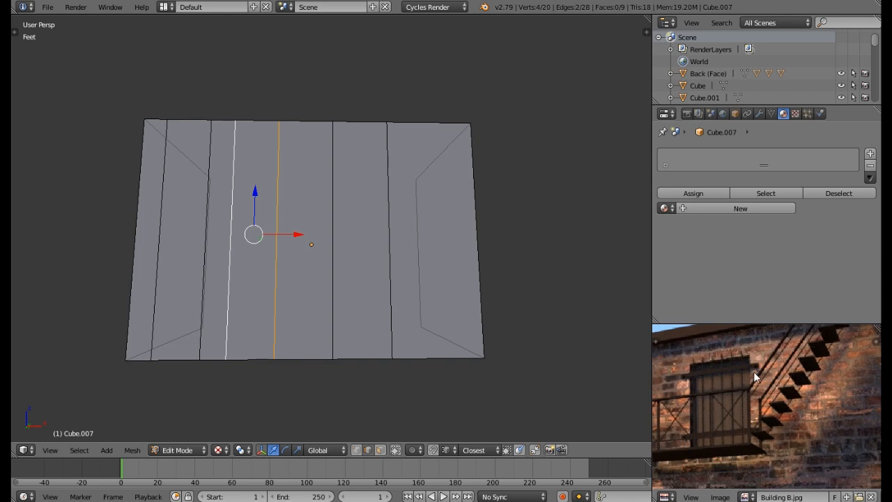
{"action": "key", "text": "ctrl+r"}
{"action": "left_click", "coordinate": [393, 150]}
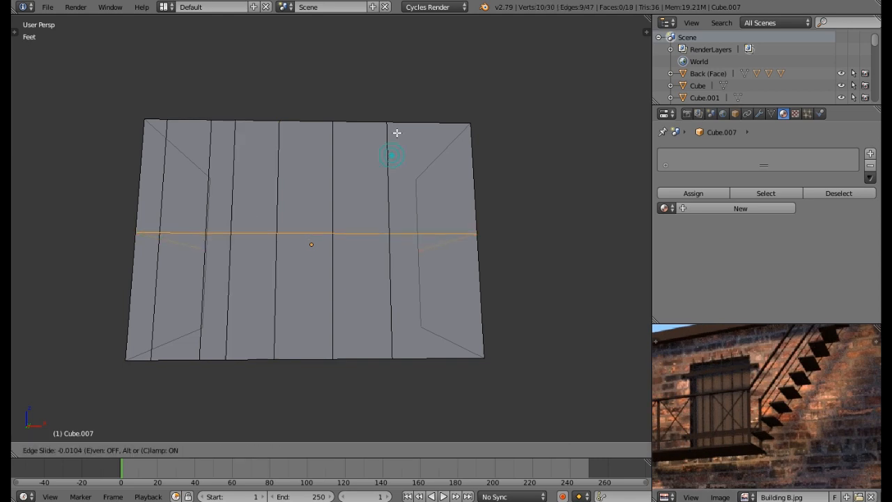
{"action": "left_click", "coordinate": [417, 64]}
{"action": "scroll", "coordinate": [770, 396], "scroll_direction": "down", "scroll_amount": 4}
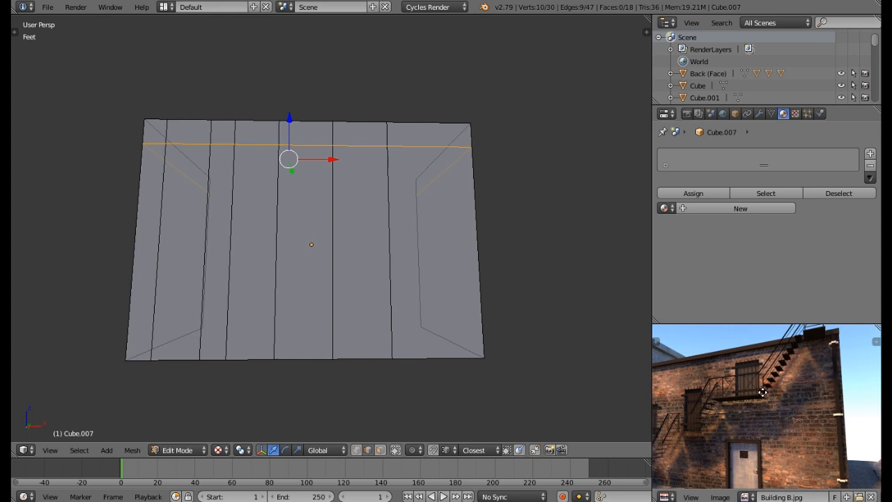
- Add two more horizontal loop cuts below the top one, marking the upper window's lower limit and the middle window's top
{"action": "scroll", "coordinate": [735, 391], "scroll_direction": "up", "scroll_amount": 2}
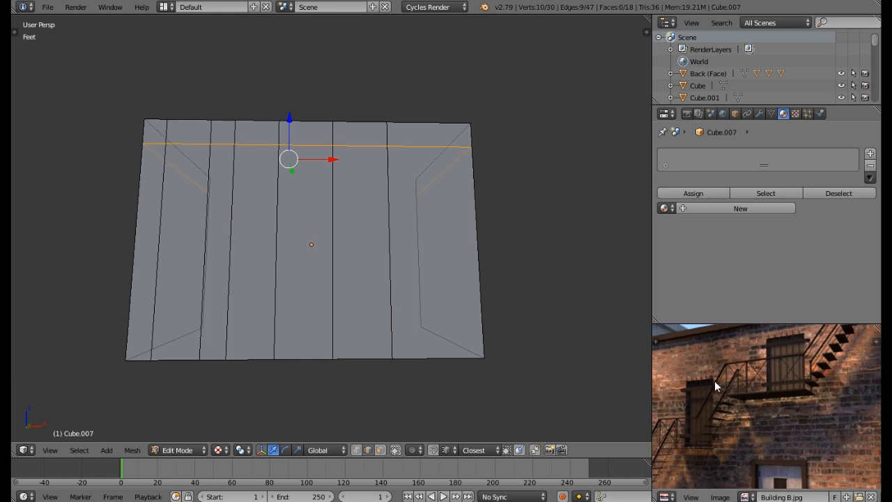
{"action": "key", "text": "ctrl+r"}
{"action": "left_click", "coordinate": [322, 209]}
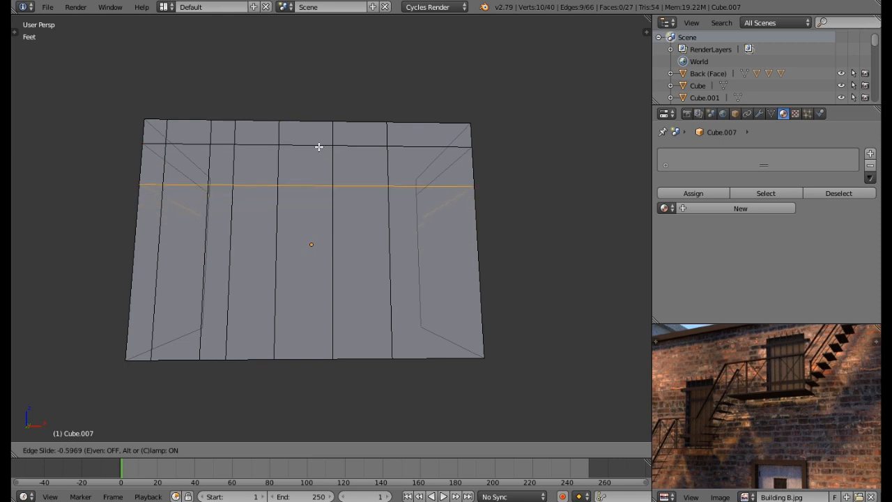
{"action": "left_click", "coordinate": [318, 148]}
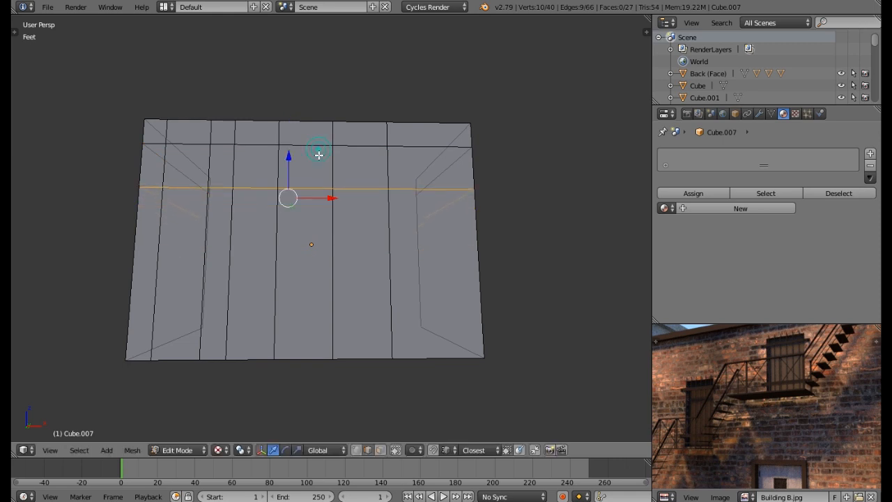
{"action": "key", "text": "ctrl+r"}
{"action": "left_click", "coordinate": [311, 263]}
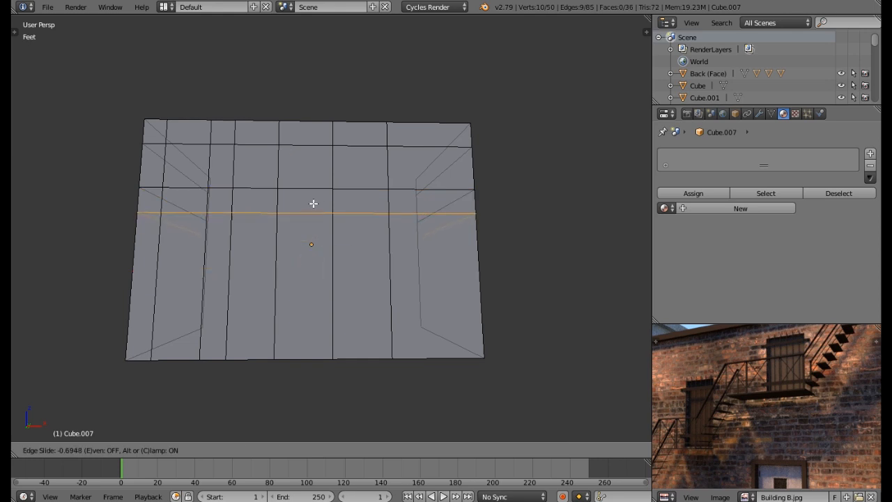
{"action": "left_click", "coordinate": [314, 204]}
- Add another horizontal loop cut across the lower part of the walls, slid slightly upward to match the door's top in the reference
{"action": "scroll", "coordinate": [688, 392], "scroll_direction": "down", "scroll_amount": 1}
{"action": "middle_click_drag", "start_coordinate": [701, 410], "coordinate": [750, 407]}
{"action": "middle_click_drag", "start_coordinate": [446, 327], "coordinate": [379, 325]}
{"action": "key", "text": "ctrl+r"}
{"action": "left_click", "coordinate": [331, 322]}
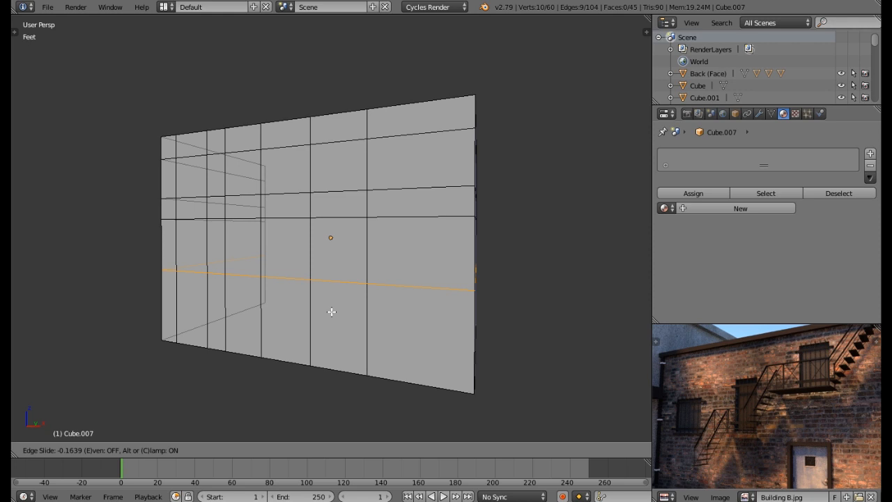
{"action": "left_click", "coordinate": [331, 313]}
{"action": "middle_click_drag", "start_coordinate": [331, 314], "coordinate": [367, 332]}
{"action": "key", "text": "Tab"}
{"action": "scroll", "coordinate": [375, 329], "scroll_direction": "down", "scroll_amount": 4}
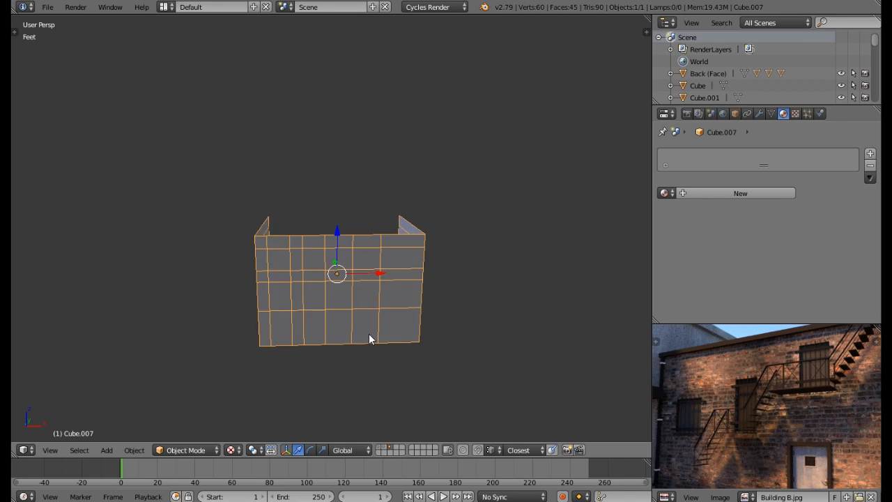
- Select the front wall faces forming the door and the three windows and compare their layout with the reference
{"action": "middle_click_drag", "start_coordinate": [384, 321], "coordinate": [323, 310]}
{"action": "key", "text": "Tab"}
{"action": "left_click", "coordinate": [379, 450]}
{"action": "right_click", "coordinate": [358, 323]}
{"action": "middle_click_drag", "start_coordinate": [810, 453], "coordinate": [791, 460]}
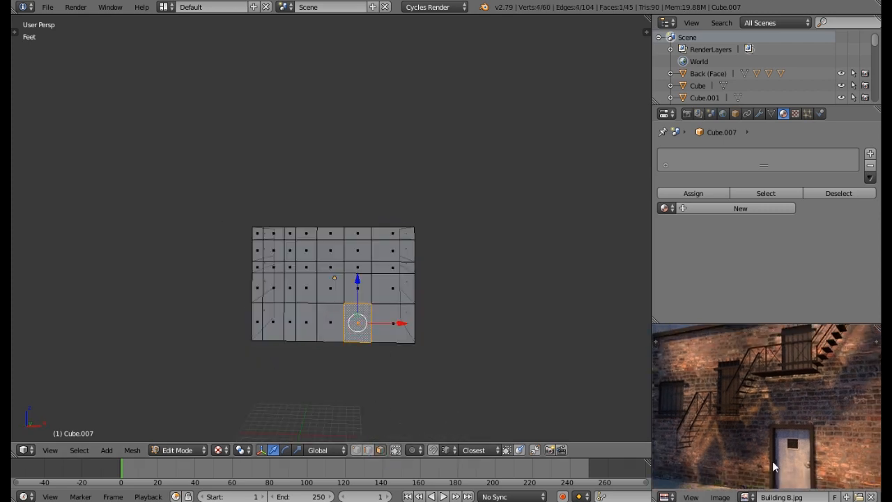
{"action": "right_click", "coordinate": [357, 265], "text": "shift"}
{"action": "right_click", "coordinate": [356, 252], "text": "shift"}
{"action": "right_click", "coordinate": [306, 267], "text": "shift"}
{"action": "right_click", "coordinate": [305, 289], "text": "shift"}
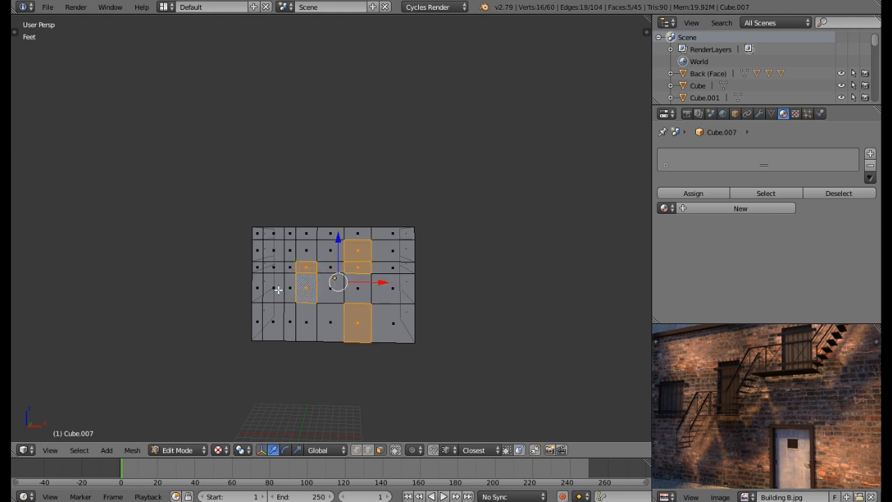
{"action": "right_click", "coordinate": [275, 287], "text": "shift"}
{"action": "middle_click_drag", "start_coordinate": [291, 293], "coordinate": [339, 303]}
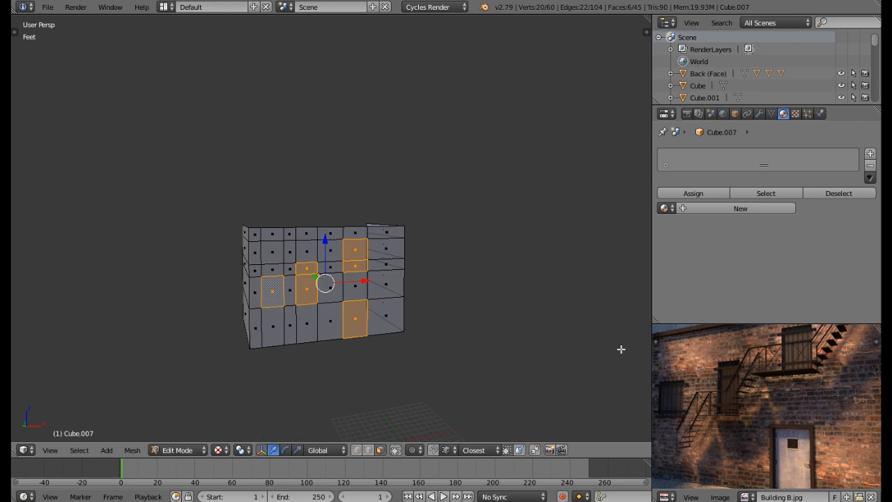
{"action": "scroll", "coordinate": [734, 398], "scroll_direction": "down", "scroll_amount": 1}
{"action": "middle_click_drag", "start_coordinate": [754, 397], "coordinate": [765, 397]}
{"action": "middle_click_drag", "start_coordinate": [363, 333], "coordinate": [356, 306]}
{"action": "scroll", "coordinate": [357, 301], "scroll_direction": "up", "scroll_amount": 3}
{"action": "middle_click_drag", "start_coordinate": [290, 301], "coordinate": [360, 325]}
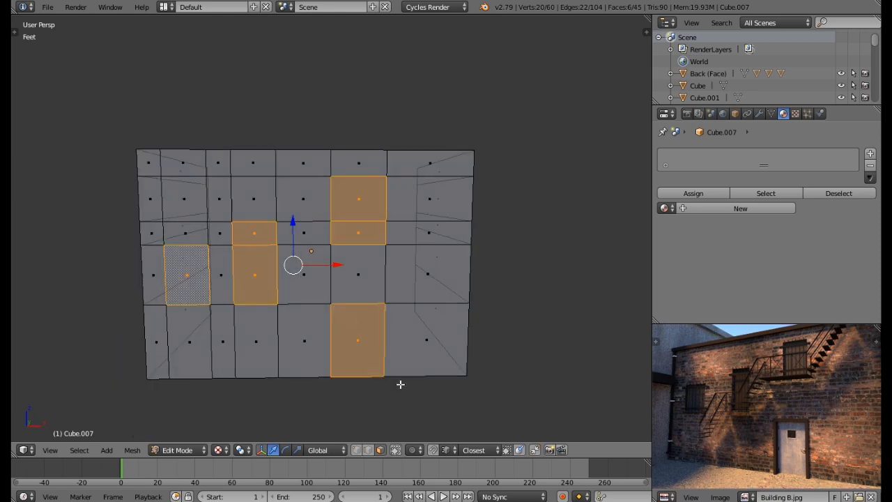
- Select the vertical edge line right of the door and upper window and shift it slightly left along X
{"action": "right_click", "coordinate": [383, 268]}
{"action": "right_click", "coordinate": [384, 267], "text": "alt"}
{"action": "left_click_drag", "start_coordinate": [412, 248], "coordinate": [403, 259]}
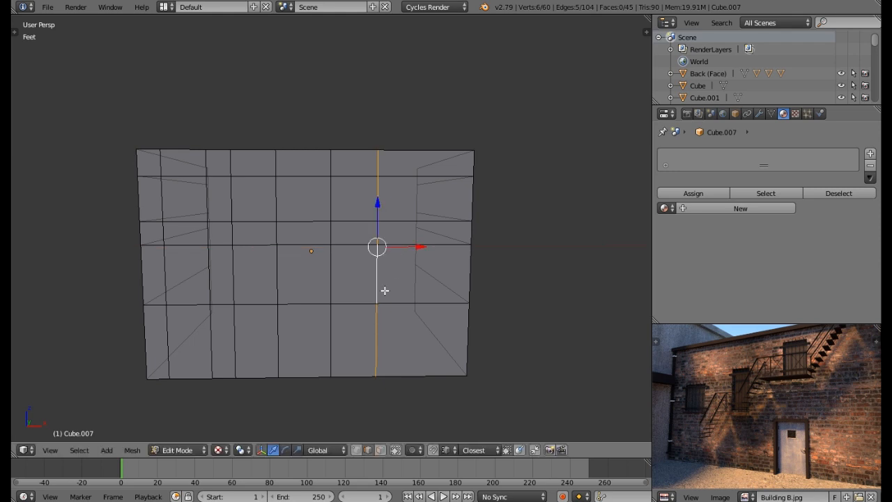
{"action": "key", "text": "Tab"}
{"action": "middle_click_drag", "start_coordinate": [374, 298], "coordinate": [400, 307]}
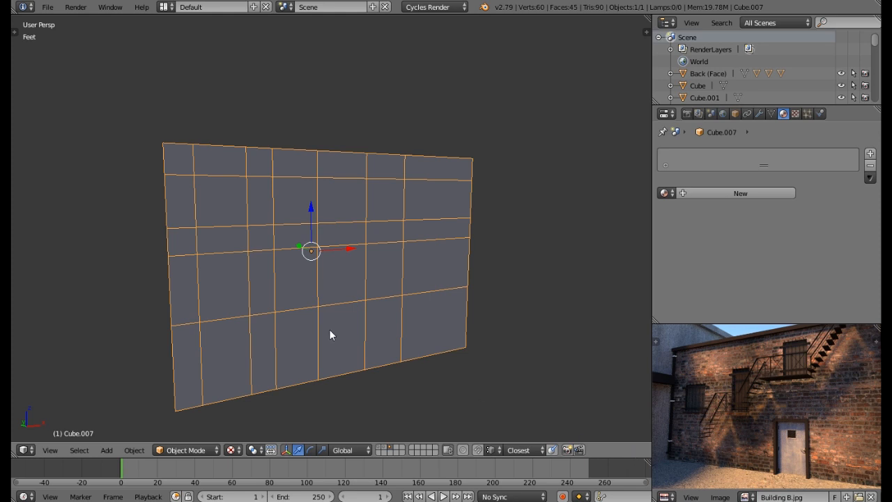
- Select the door face and the five faces of the three windows, and extrude them about 3.3 inches inward along Y
{"action": "key", "text": "Tab"}
{"action": "left_click", "coordinate": [380, 451]}
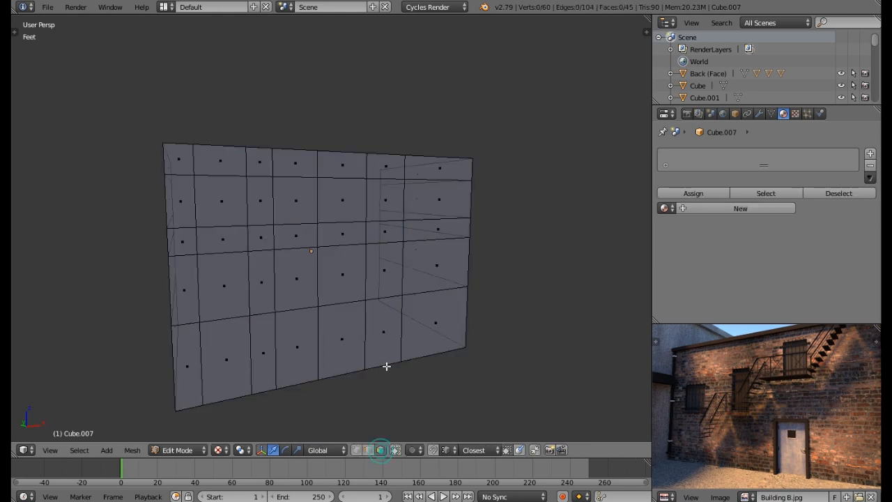
{"action": "middle_click_drag", "start_coordinate": [383, 237], "coordinate": [365, 235]}
{"action": "right_click", "coordinate": [365, 342]}
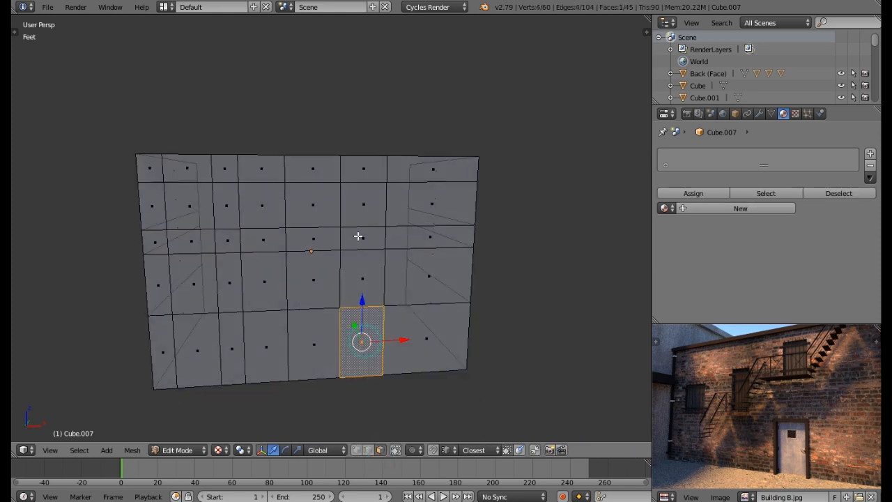
{"action": "right_click", "coordinate": [361, 241], "text": "shift"}
{"action": "right_click", "coordinate": [364, 205], "text": "shift"}
{"action": "right_click", "coordinate": [272, 239], "text": "shift"}
{"action": "right_click", "coordinate": [265, 279], "text": "shift"}
{"action": "middle_click_drag", "start_coordinate": [265, 279], "coordinate": [287, 289]}
{"action": "right_click", "coordinate": [198, 299], "text": "shift"}
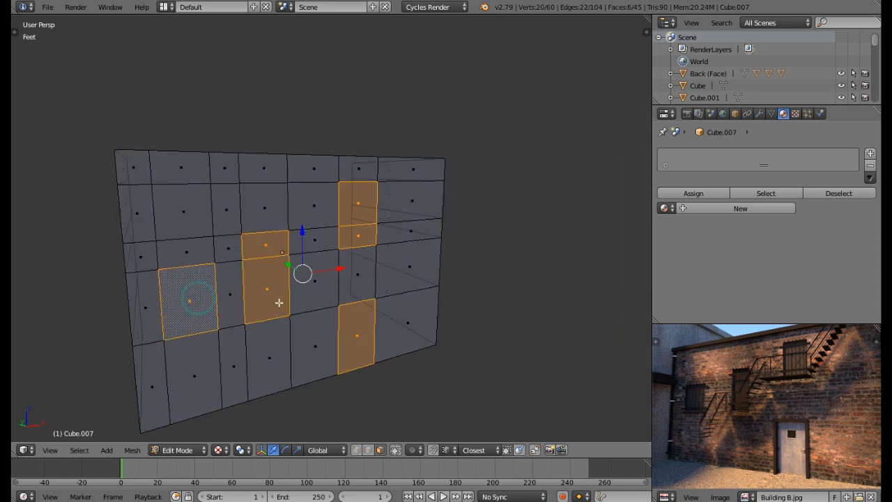
{"action": "middle_click_drag", "start_coordinate": [199, 299], "coordinate": [316, 322]}
{"action": "key", "text": "e"}
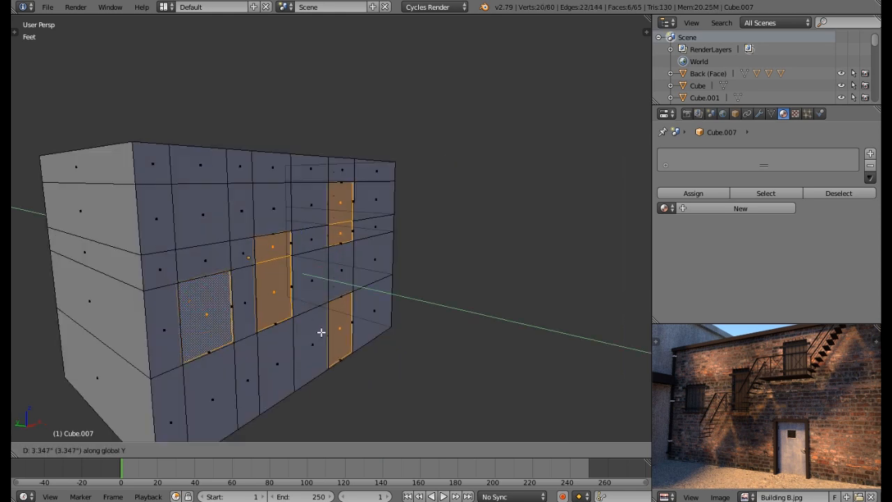
{"action": "left_click", "coordinate": [319, 333]}
- Delete the threshold face at the bottom of the door recess
{"action": "right_click", "coordinate": [339, 358]}
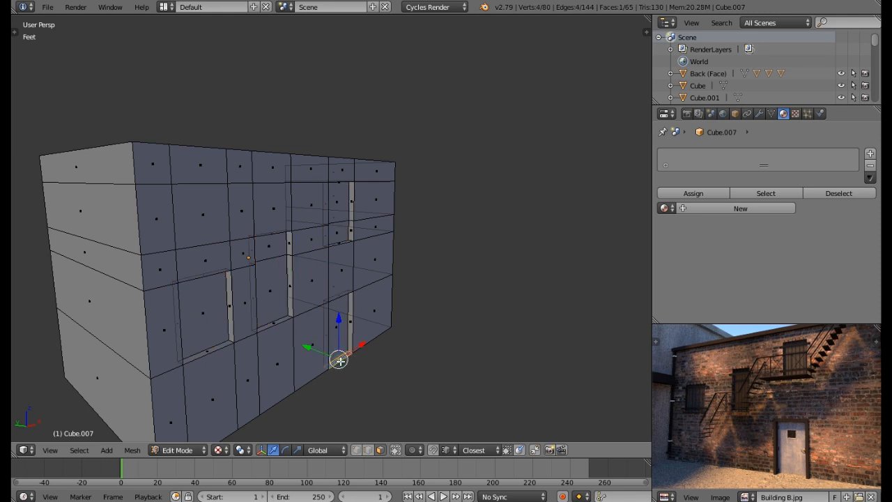
{"action": "key", "text": "x"}
{"action": "left_click", "coordinate": [340, 363]}
{"action": "middle_click_drag", "start_coordinate": [340, 362], "coordinate": [408, 333]}
{"action": "key", "text": "Tab"}
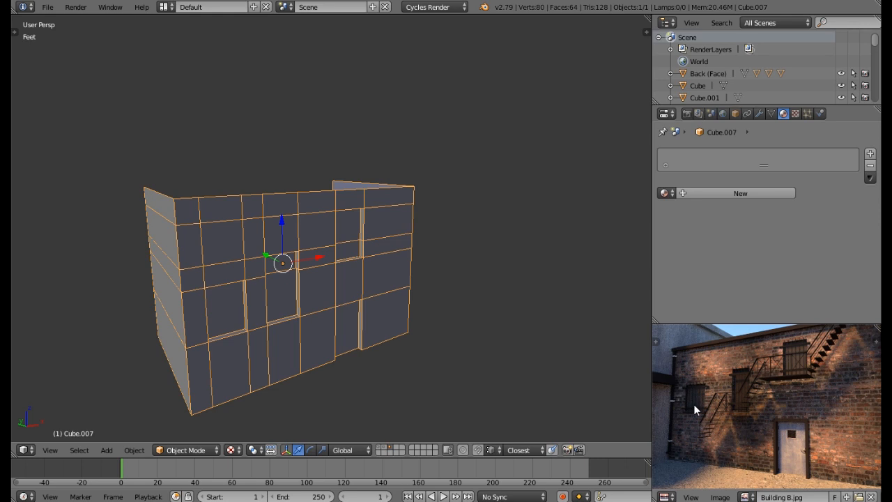
- Snap the 3D cursor to the bottom ledge face of the leftmost window recess
{"action": "scroll", "coordinate": [694, 410], "scroll_direction": "up", "scroll_amount": 5}
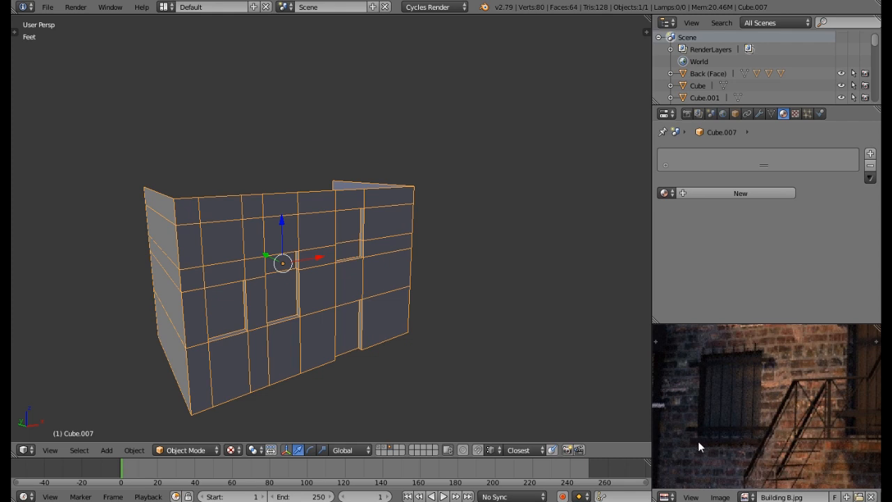
{"action": "key", "text": "Tab"}
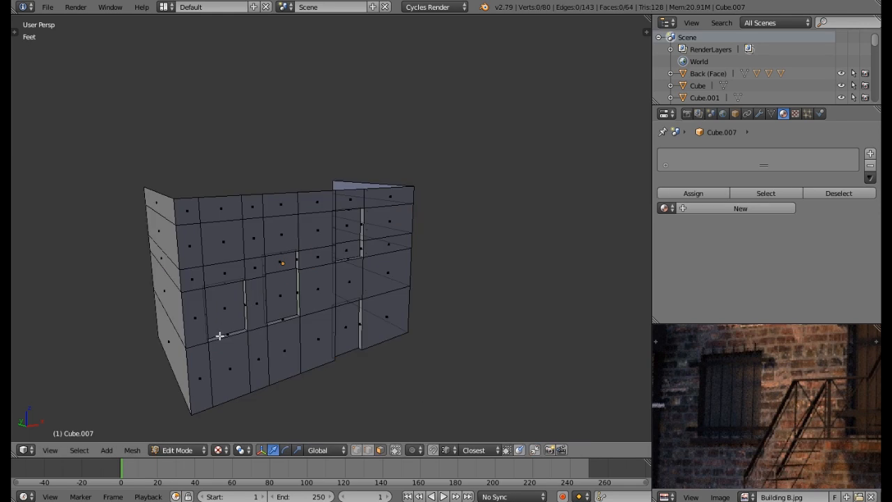
{"action": "right_click", "coordinate": [229, 337]}
{"action": "key", "text": "shift+s"}
{"action": "left_click", "coordinate": [232, 340]}
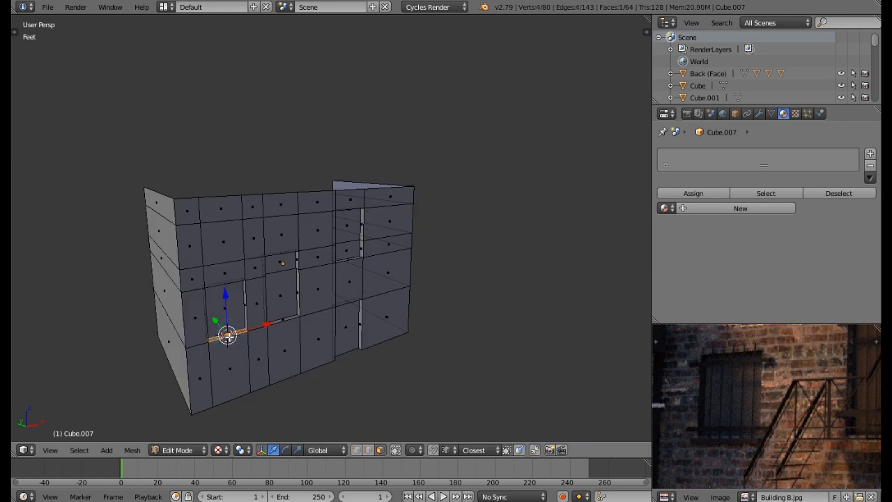
- Add a mesh cube in Object Mode at the 3D cursor on the leftmost window's ledge
{"action": "key", "text": "Tab"}
{"action": "key", "text": "shift+a"}
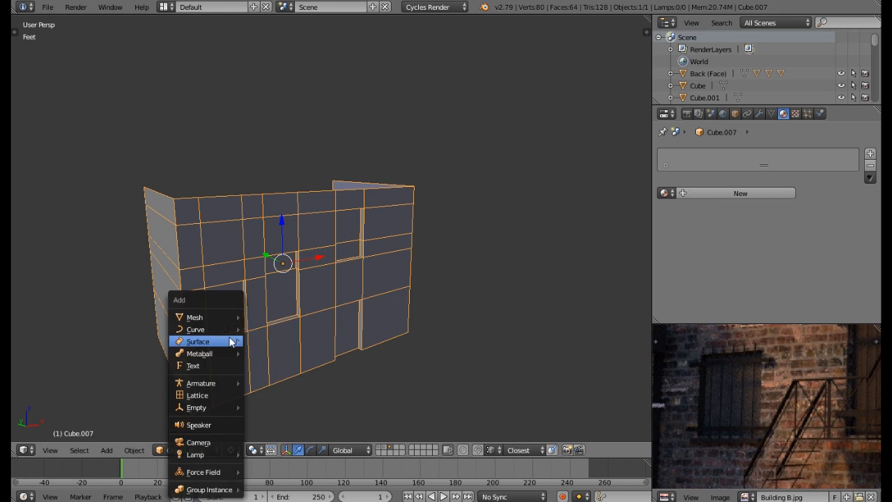
{"action": "mouse_move", "coordinate": [220, 318]}
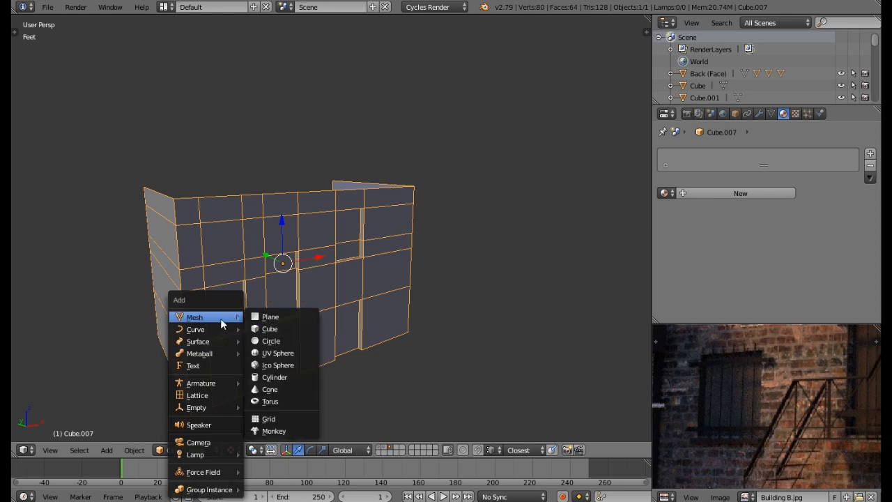
{"action": "left_click", "coordinate": [269, 328]}
{"action": "key", "text": "KP_Decimal"}
{"action": "scroll", "coordinate": [270, 326], "scroll_direction": "down", "scroll_amount": 4}
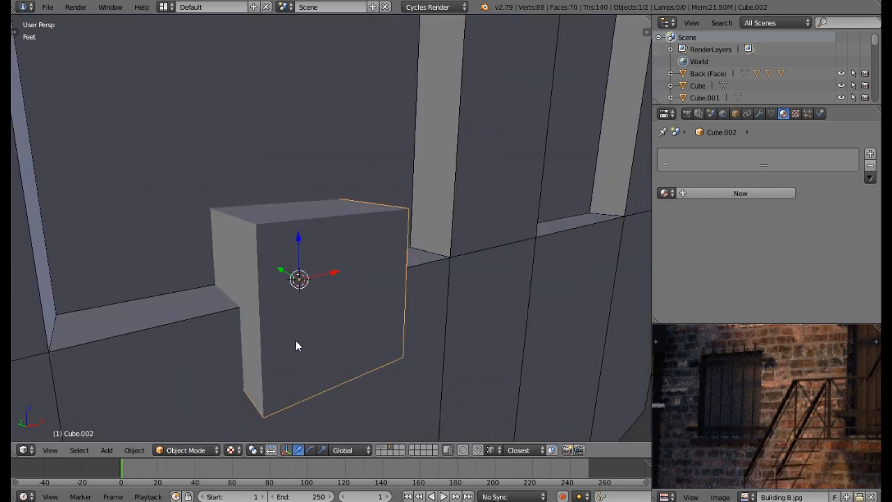
- Flatten the cube along Z into a thin bar and lower it just below the leftmost window opening
{"action": "key", "text": "s"}
{"action": "key", "text": "z"}
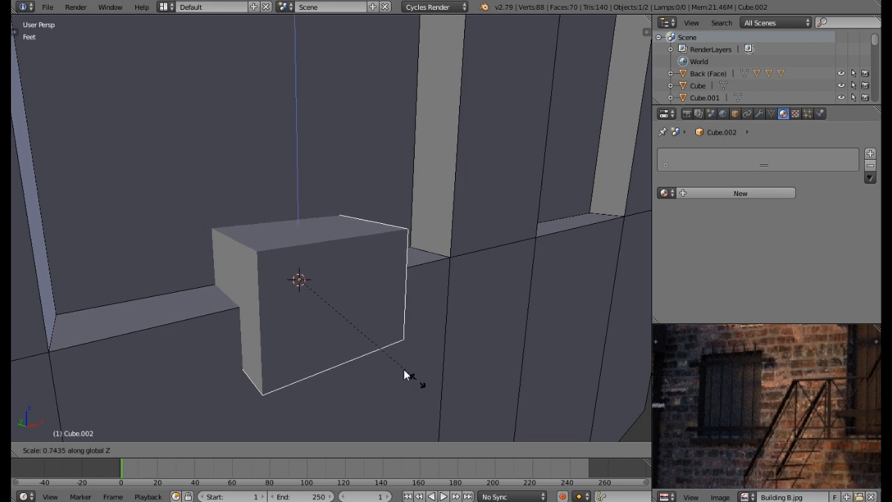
{"action": "left_click", "coordinate": [334, 302]}
{"action": "left_click_drag", "start_coordinate": [297, 244], "coordinate": [297, 265]}
{"action": "scroll", "coordinate": [311, 312], "scroll_direction": "down", "scroll_amount": 2}
{"action": "middle_click_drag", "start_coordinate": [311, 312], "coordinate": [352, 323]}
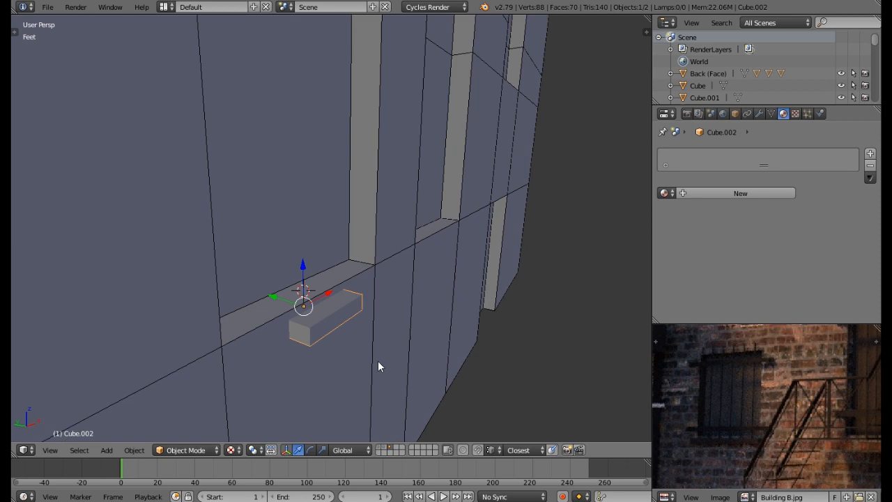
- Stretch the bar along X by a factor of about 2.7 so it slightly overhangs the window's width
{"action": "middle_click_drag", "start_coordinate": [463, 380], "coordinate": [432, 374]}
{"action": "key", "text": "s"}
{"action": "key", "text": "x"}
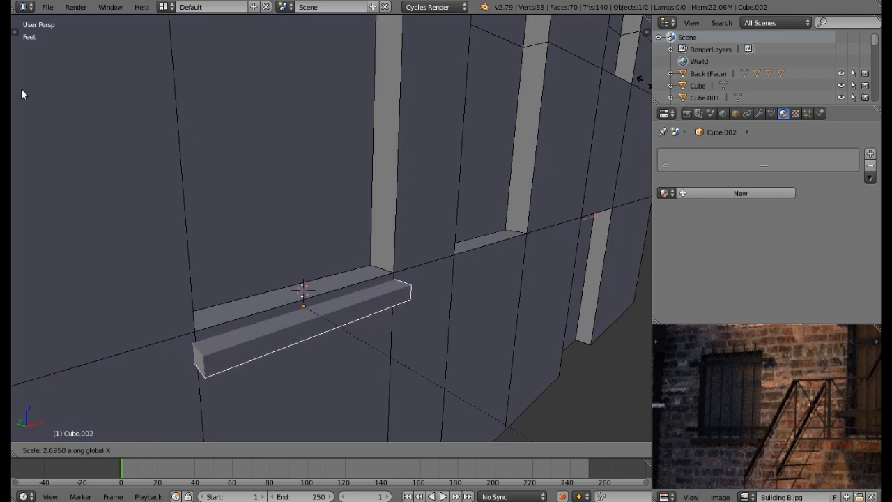
{"action": "left_click", "coordinate": [41, 102]}
- Move the sill bar's inner face along Y toward the wall's front surface, making the sill shallower
{"action": "middle_click_drag", "start_coordinate": [264, 259], "coordinate": [334, 324]}
{"action": "key", "text": "Tab"}
{"action": "right_click", "coordinate": [330, 303]}
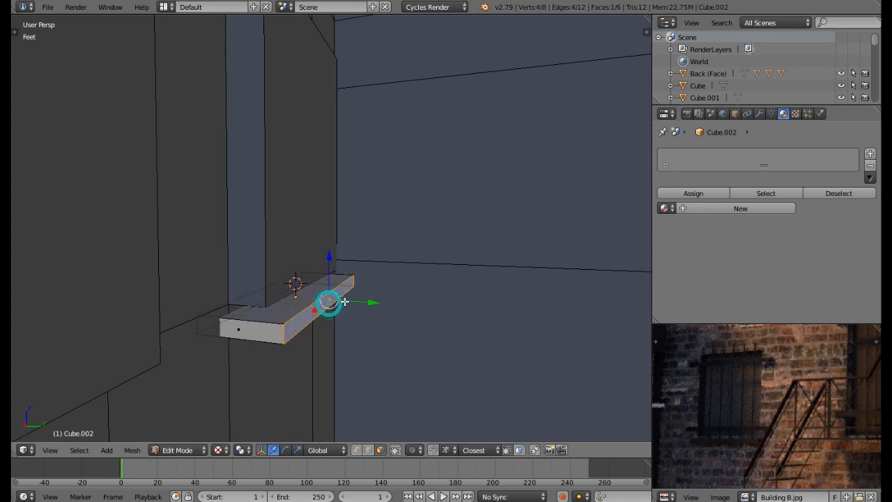
{"action": "left_click_drag", "start_coordinate": [359, 301], "coordinate": [310, 312]}
{"action": "middle_click_drag", "start_coordinate": [310, 312], "coordinate": [286, 313]}
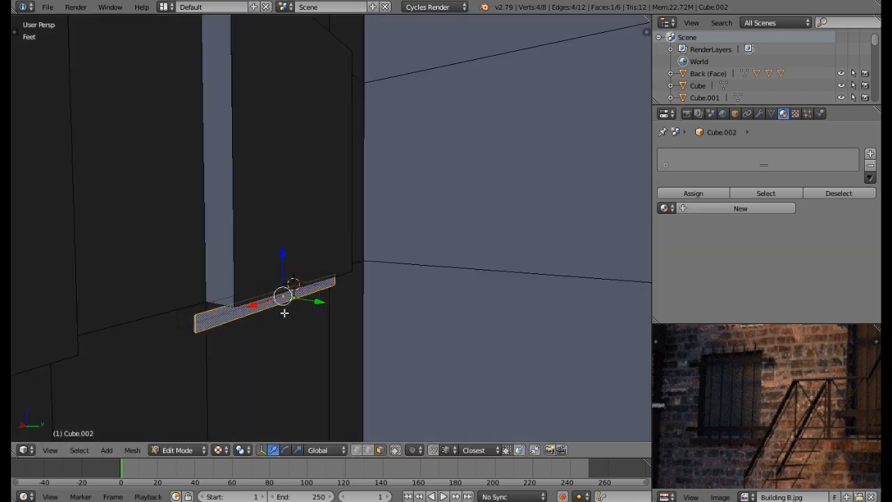
- Delete the sill's hidden back face and return to Object Mode
{"action": "key", "text": "x"}
{"action": "left_click", "coordinate": [272, 317]}
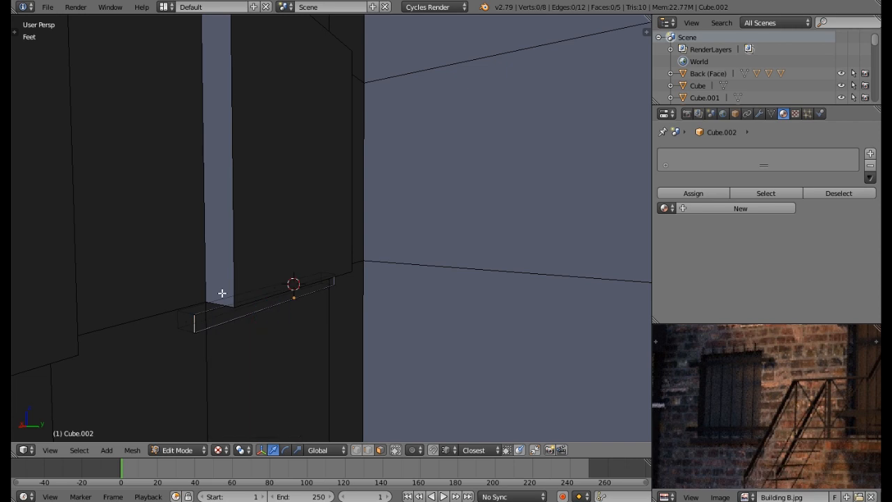
{"action": "middle_click_drag", "start_coordinate": [204, 302], "coordinate": [334, 313]}
{"action": "key", "text": "Tab"}
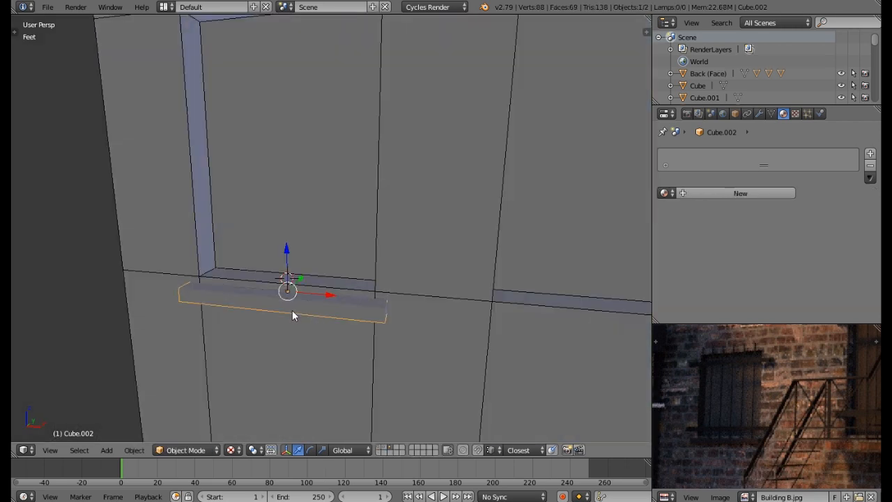
{"action": "middle_click_drag", "start_coordinate": [282, 301], "coordinate": [354, 293]}
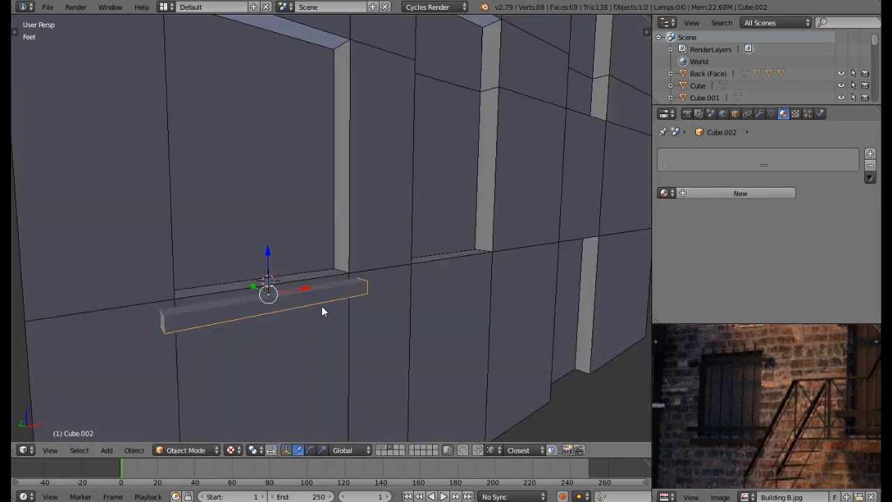
- Duplicate the window sill and raise the copy along Z in front of the leftmost window
{"action": "middle_click_drag", "start_coordinate": [273, 295], "coordinate": [267, 305]}
{"action": "key", "text": "shift+d"}
{"action": "right_click", "coordinate": [266, 309]}
{"action": "left_click_drag", "start_coordinate": [265, 253], "coordinate": [274, 138]}
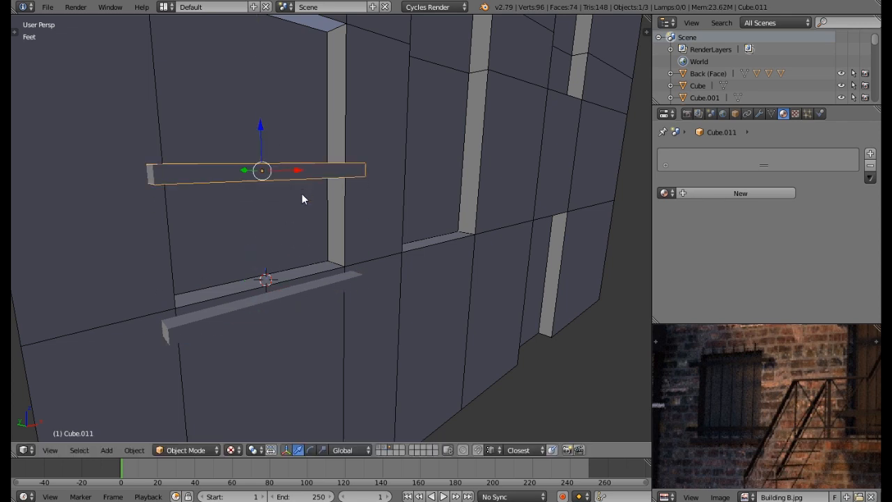
- Shrink the duplicated bar along X into a short block
{"action": "middle_click_drag", "start_coordinate": [302, 193], "coordinate": [299, 215]}
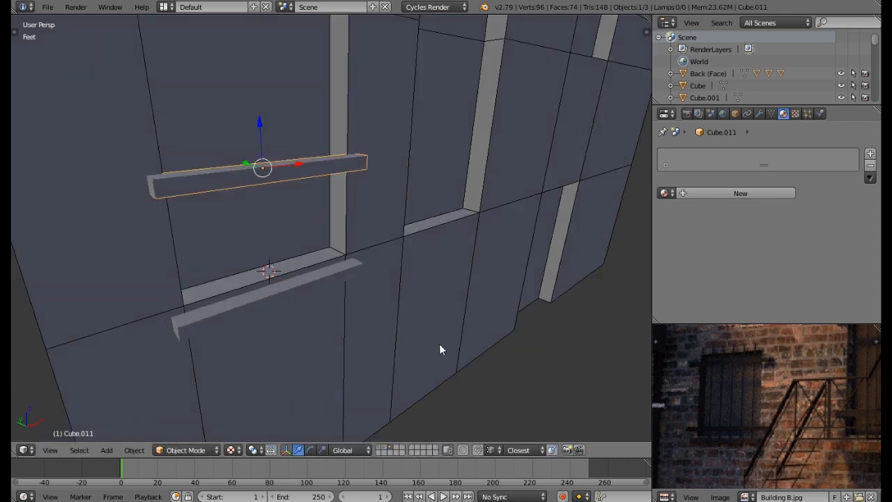
{"action": "key", "text": "s"}
{"action": "key", "text": "x"}
{"action": "left_click", "coordinate": [293, 195]}
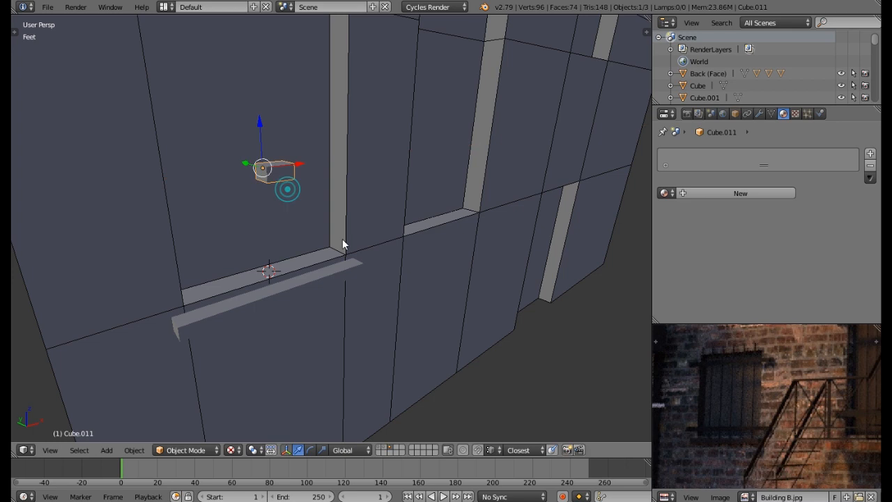
- Narrow the small block along X, and scale its mesh down along Y in Edit Mode to make a slender piece
{"action": "key", "text": "s"}
{"action": "key", "text": "x"}
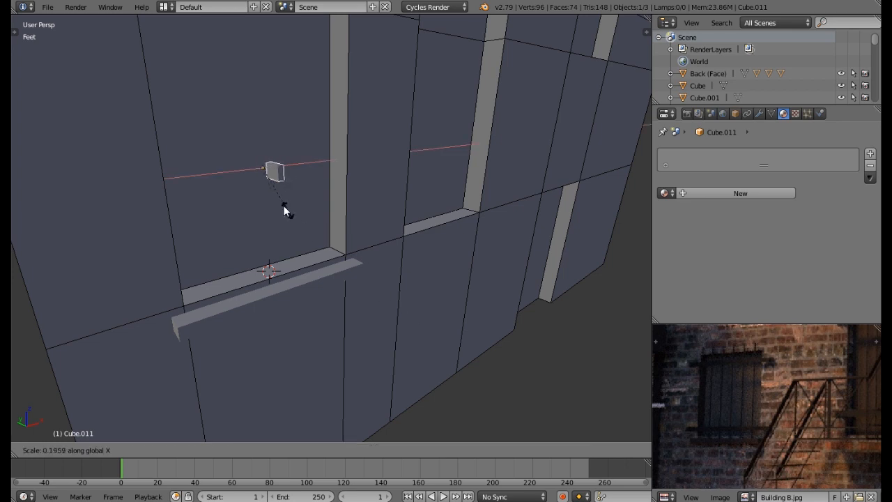
{"action": "left_click", "coordinate": [272, 197]}
{"action": "middle_click_drag", "start_coordinate": [272, 197], "coordinate": [293, 236]}
{"action": "key", "text": "Tab"}
{"action": "key", "text": "a"}
{"action": "key", "text": "s"}
{"action": "key", "text": "y"}
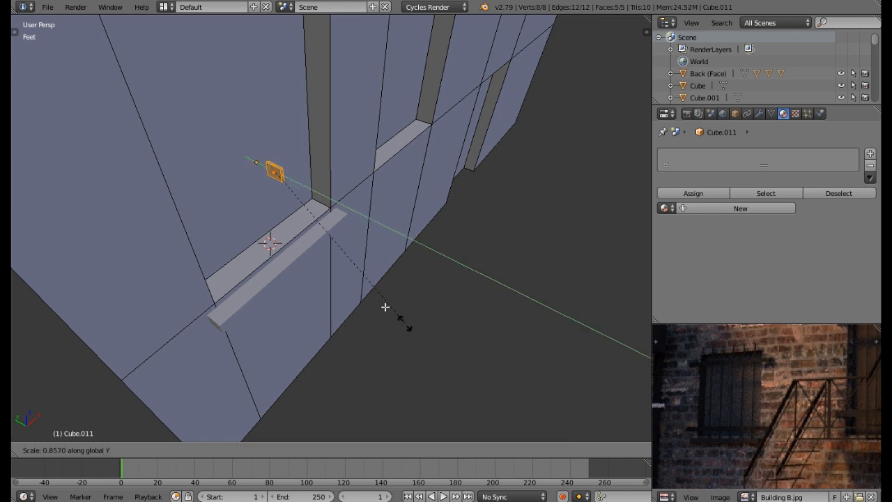
{"action": "left_click", "coordinate": [296, 199]}
- Raise the piece's top face about 3.2 ft along Z, past the top edge of the leftmost window
{"action": "middle_click_drag", "start_coordinate": [295, 199], "coordinate": [276, 166]}
{"action": "right_click", "coordinate": [274, 163]}
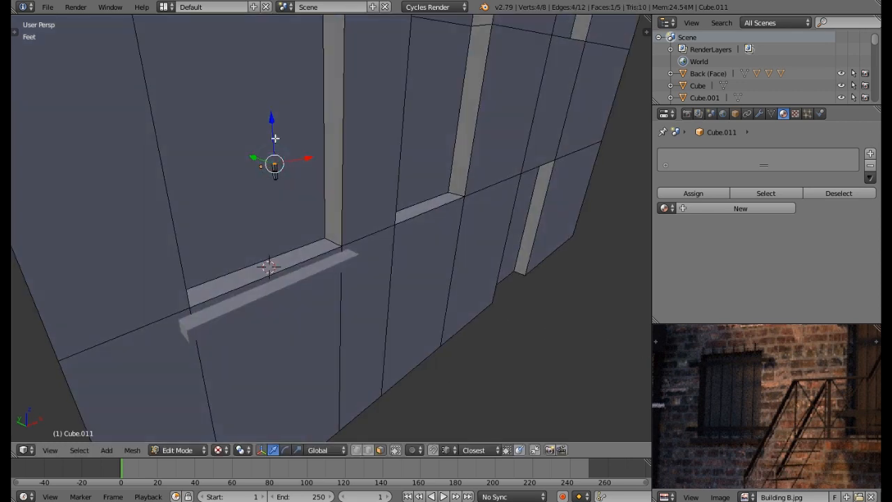
{"action": "middle_click_drag", "start_coordinate": [269, 103], "coordinate": [272, 132]}
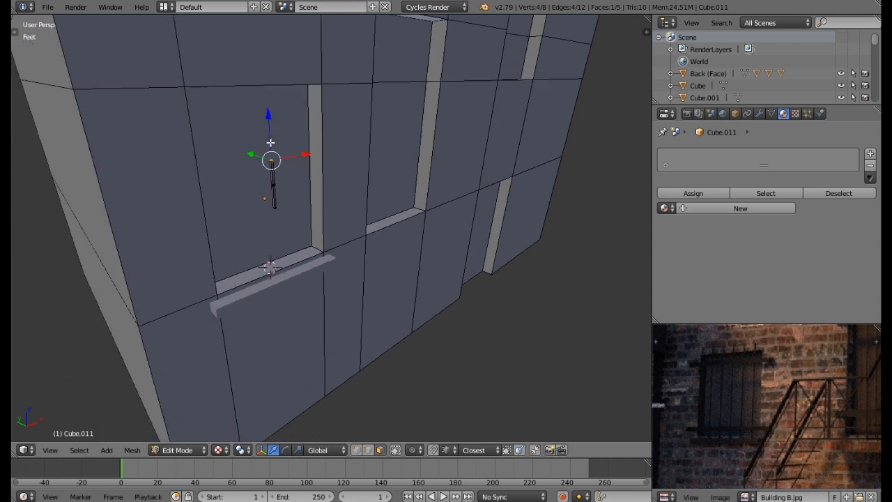
{"action": "key", "text": "g"}
{"action": "key", "text": "z"}
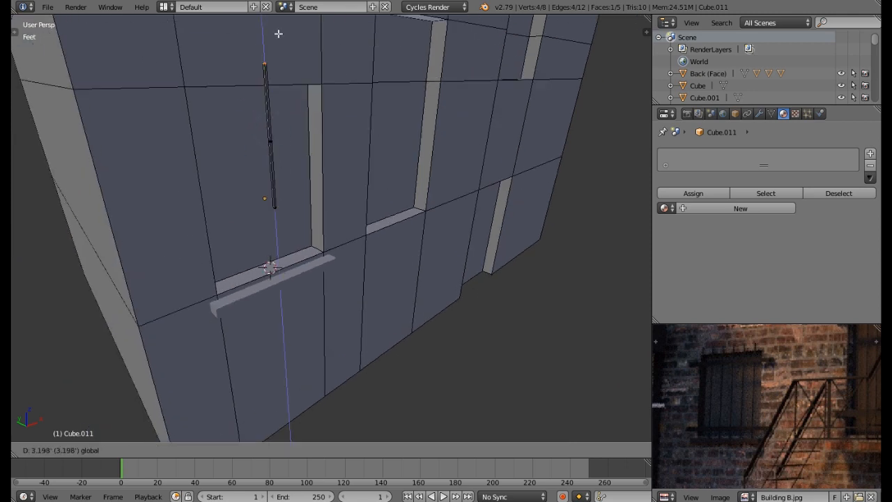
{"action": "left_click", "coordinate": [278, 33]}
- Lower the bar's bottom face about 3.2 ft along Z so it reaches the window sill
{"action": "right_click", "coordinate": [273, 206]}
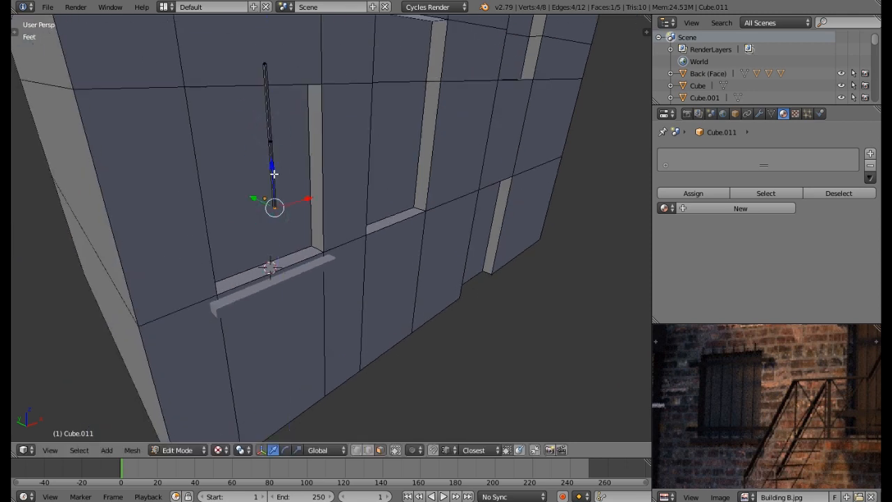
{"action": "key", "text": "g"}
{"action": "key", "text": "z"}
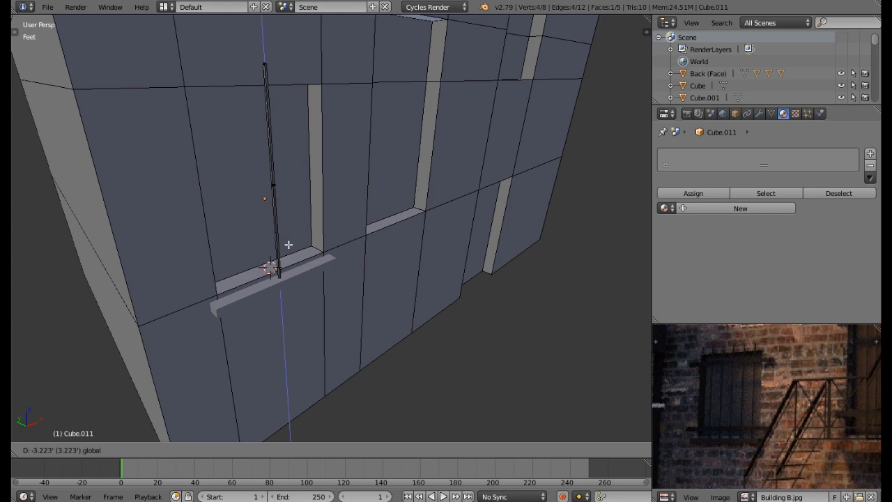
{"action": "left_click", "coordinate": [289, 245]}
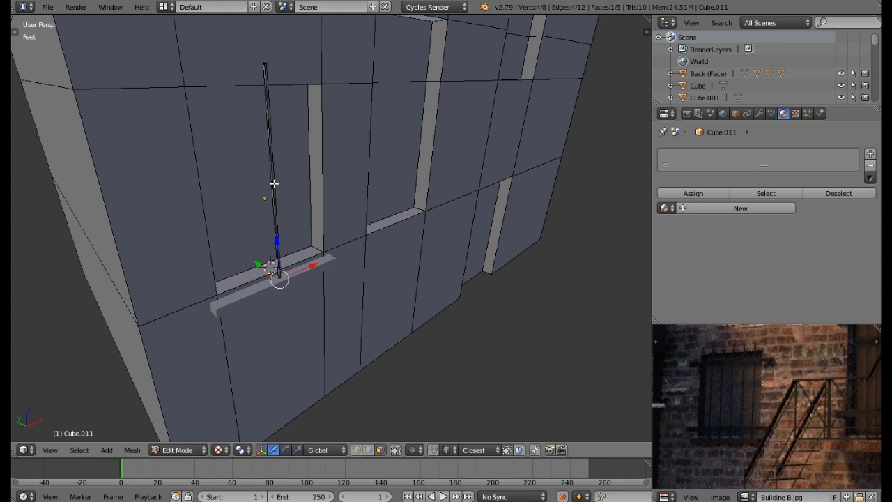
- Move the whole bar mesh about 2.16 ft along negative X to the window's left edge and return to Object Mode
{"action": "key", "text": "a"}
{"action": "key", "text": "g"}
{"action": "key", "text": "x"}
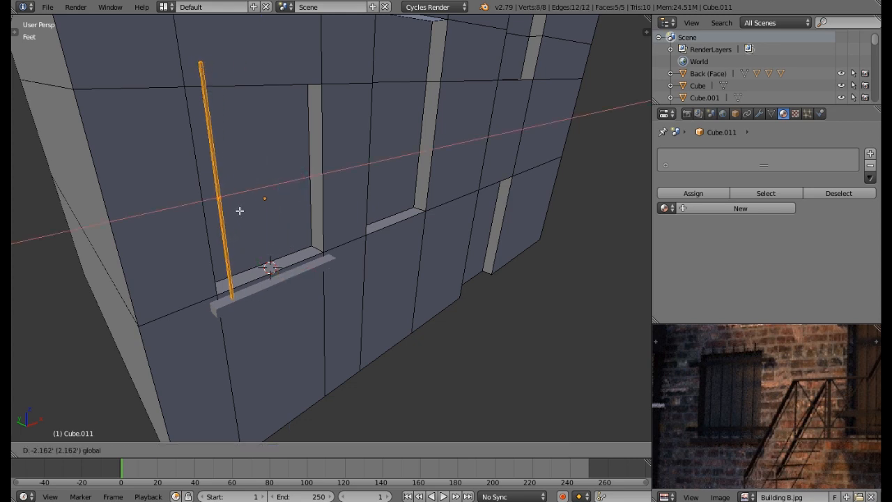
{"action": "left_click", "coordinate": [239, 211]}
{"action": "middle_click_drag", "start_coordinate": [239, 211], "coordinate": [305, 208]}
{"action": "key", "text": "Tab"}
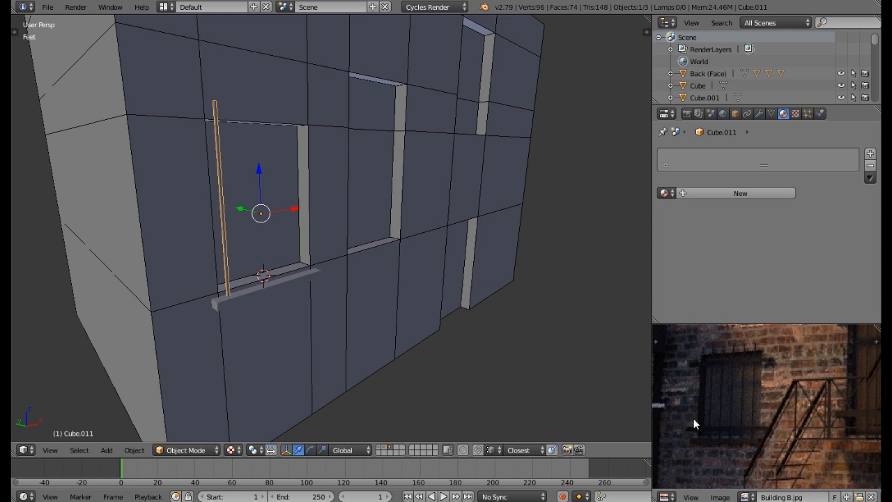
- Check the barred window in the reference image and add an Array modifier with a count of 6 to the vertical bar
{"action": "scroll", "coordinate": [697, 411], "scroll_direction": "up", "scroll_amount": 1}
{"action": "scroll", "coordinate": [709, 401], "scroll_direction": "up", "scroll_amount": 1}
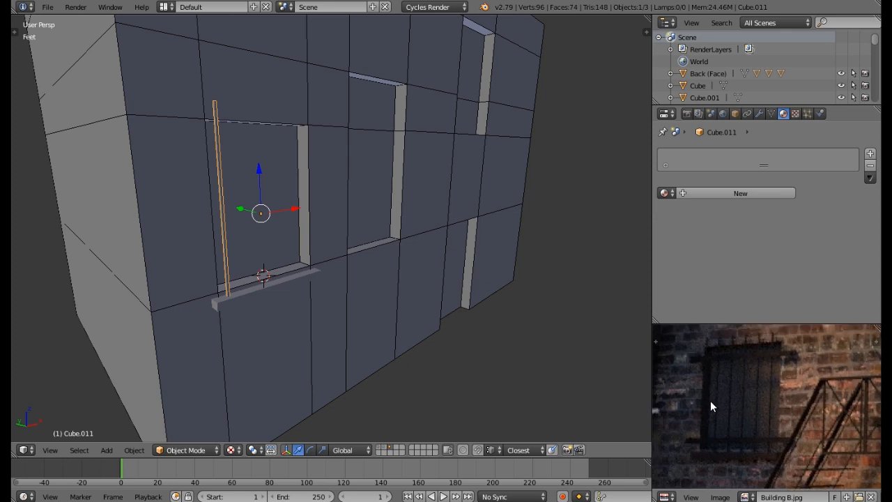
{"action": "scroll", "coordinate": [710, 401], "scroll_direction": "up", "scroll_amount": 1}
{"action": "scroll", "coordinate": [709, 379], "scroll_direction": "up", "scroll_amount": 1}
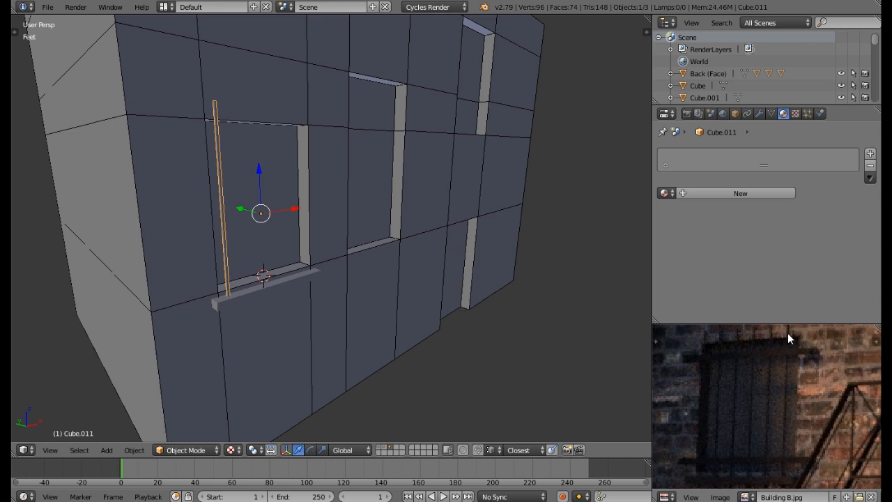
{"action": "middle_click_drag", "start_coordinate": [354, 203], "coordinate": [311, 215]}
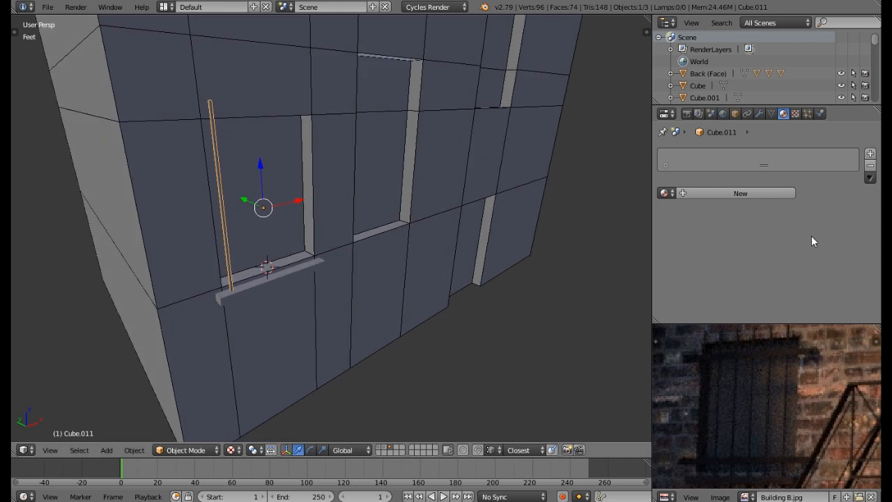
{"action": "left_click", "coordinate": [759, 114]}
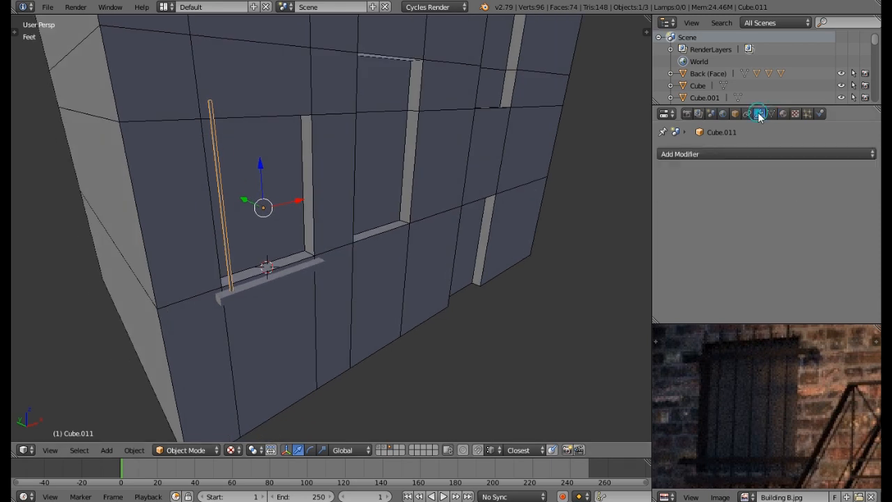
{"action": "left_click", "coordinate": [704, 155]}
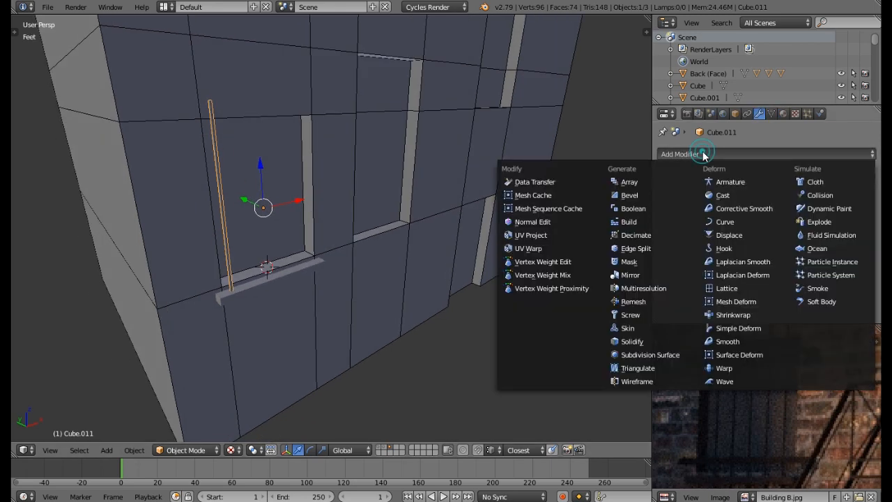
{"action": "left_click", "coordinate": [635, 181]}
{"action": "left_click", "coordinate": [836, 222]}
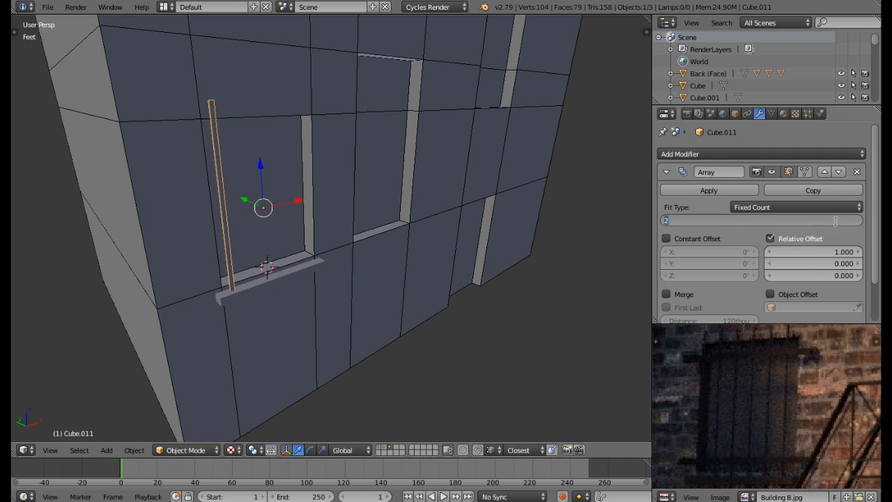
{"action": "type", "text": "6"}
{"action": "key", "text": "Return"}
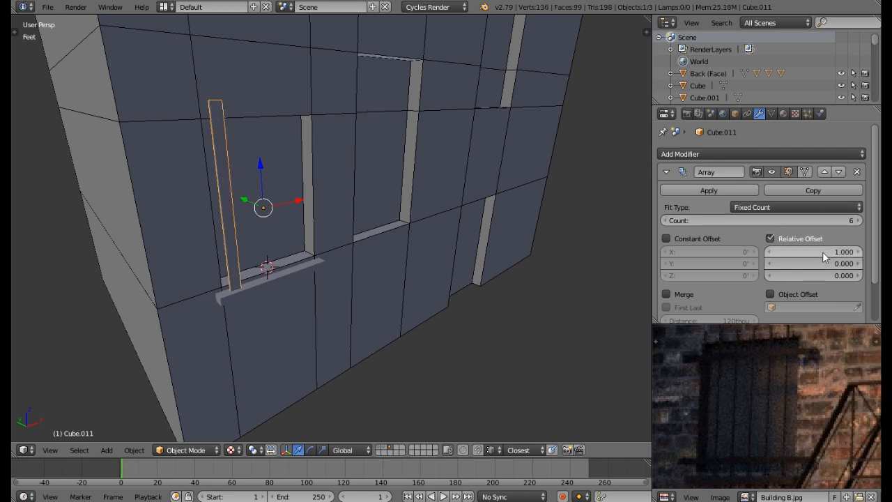
- Set the array's relative X offset to 10.4 to spread the bars across the window, and apply the modifier
{"action": "left_click_drag", "start_coordinate": [828, 256], "coordinate": [857, 252]}
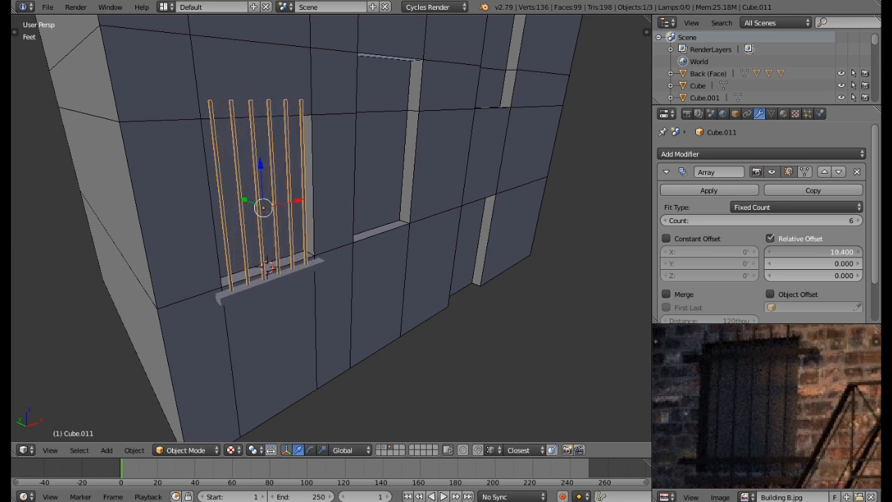
{"action": "middle_click_drag", "start_coordinate": [400, 256], "coordinate": [315, 218]}
{"action": "left_click_drag", "start_coordinate": [316, 218], "coordinate": [320, 219]}
{"action": "middle_click_drag", "start_coordinate": [330, 232], "coordinate": [338, 253]}
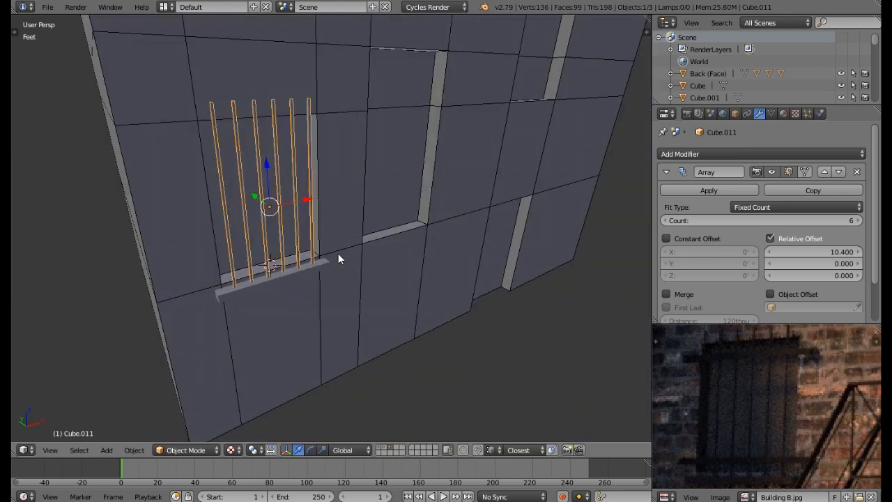
{"action": "middle_click_drag", "start_coordinate": [548, 207], "coordinate": [558, 204]}
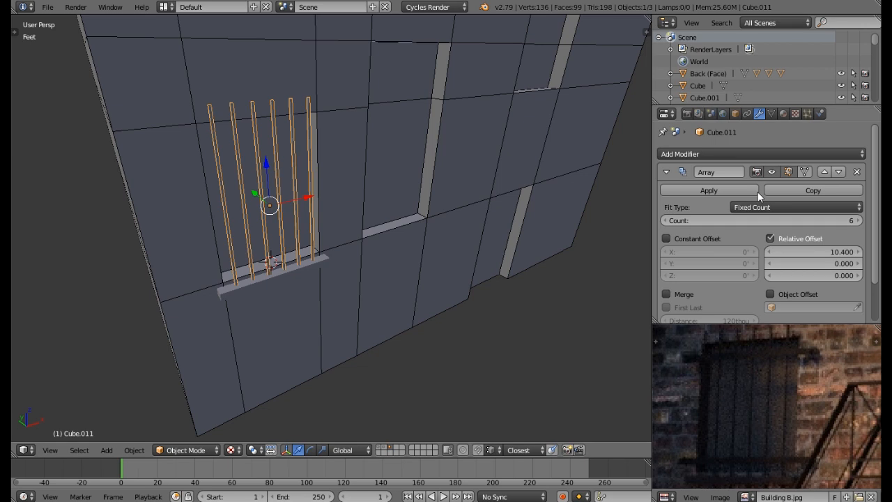
{"action": "left_click", "coordinate": [737, 191]}
- Snap the 3D cursor to the selected window bars and add a cube there
{"action": "middle_click_drag", "start_coordinate": [305, 212], "coordinate": [331, 219]}
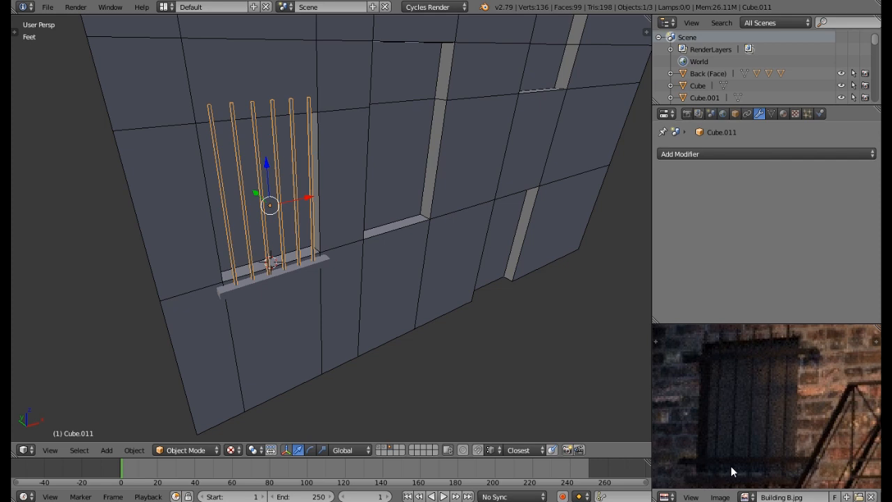
{"action": "middle_click_drag", "start_coordinate": [289, 253], "coordinate": [299, 245]}
{"action": "key", "text": "shift+s"}
{"action": "left_click", "coordinate": [285, 241]}
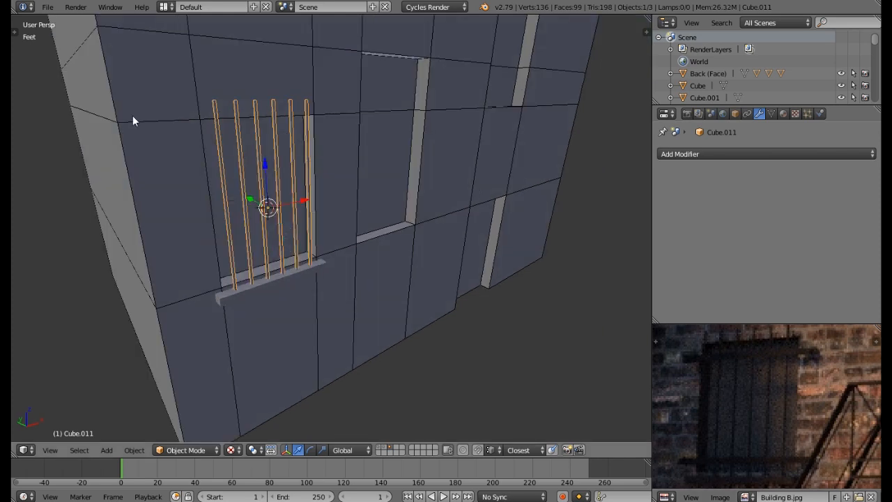
{"action": "key", "text": "shift+a"}
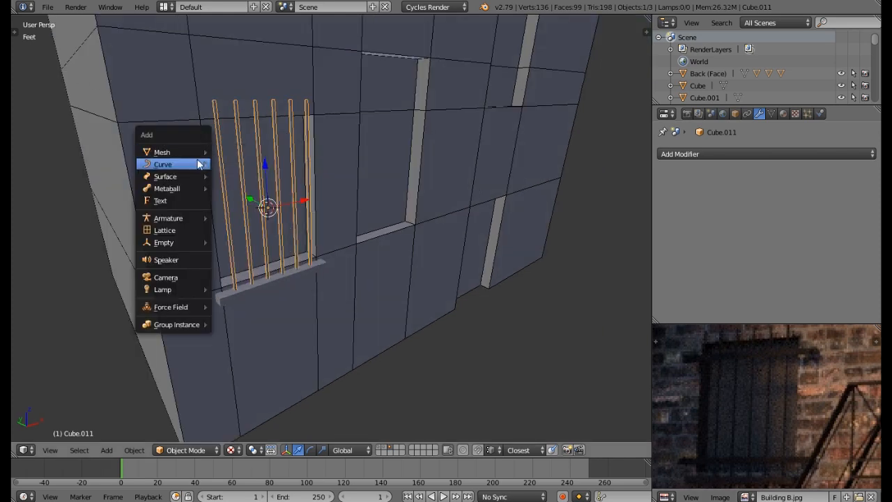
{"action": "mouse_move", "coordinate": [198, 153]}
{"action": "left_click", "coordinate": [249, 163]}
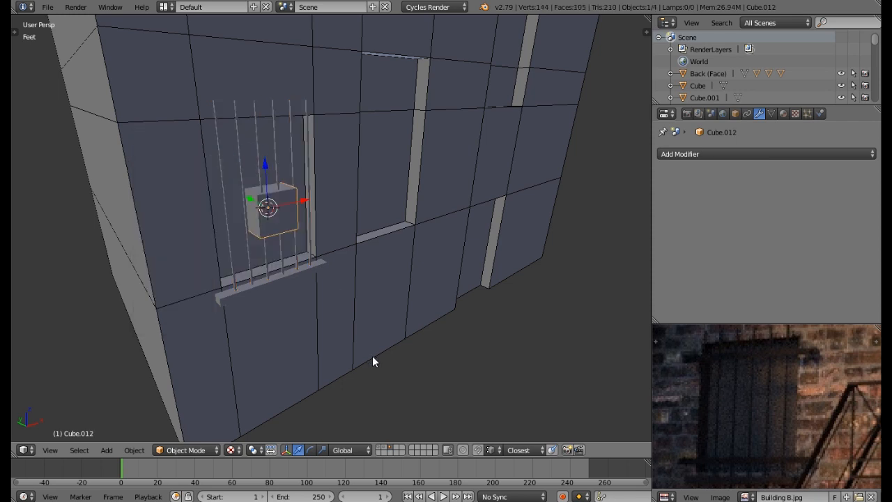
- Flatten the new cube along Y and shift it along Y outward from the wall
{"action": "key", "text": "s"}
{"action": "key", "text": "y"}
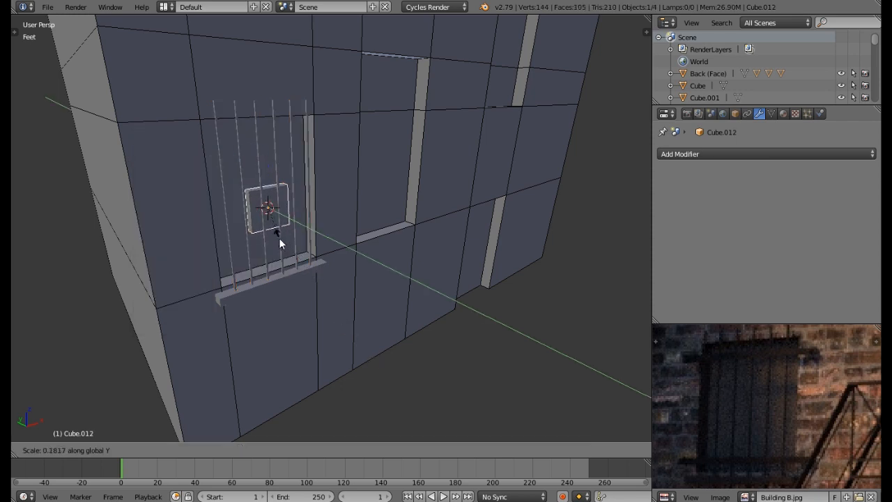
{"action": "left_click", "coordinate": [279, 239]}
{"action": "left_click_drag", "start_coordinate": [251, 203], "coordinate": [256, 209]}
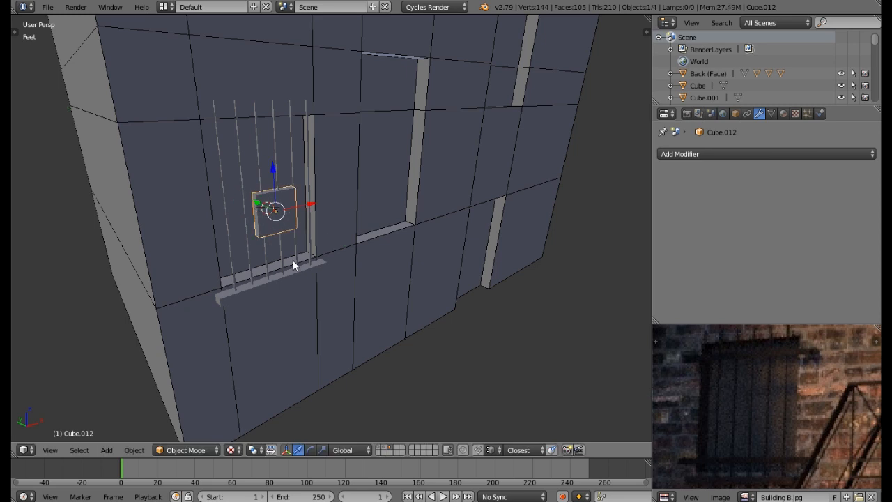
- Scale the cube down along Z and stretch it along X into a horizontal rail wider than the row of bars
{"action": "key", "text": "s"}
{"action": "key", "text": "z"}
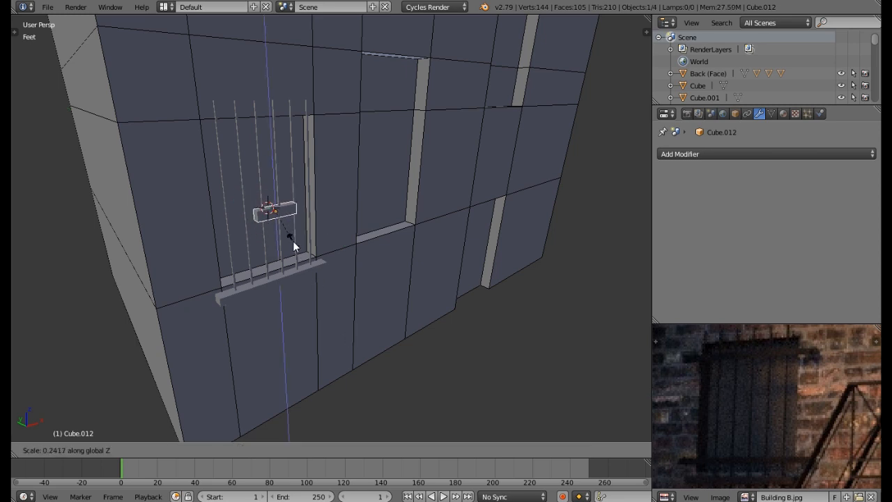
{"action": "left_click", "coordinate": [293, 240]}
{"action": "middle_click_drag", "start_coordinate": [292, 241], "coordinate": [338, 277]}
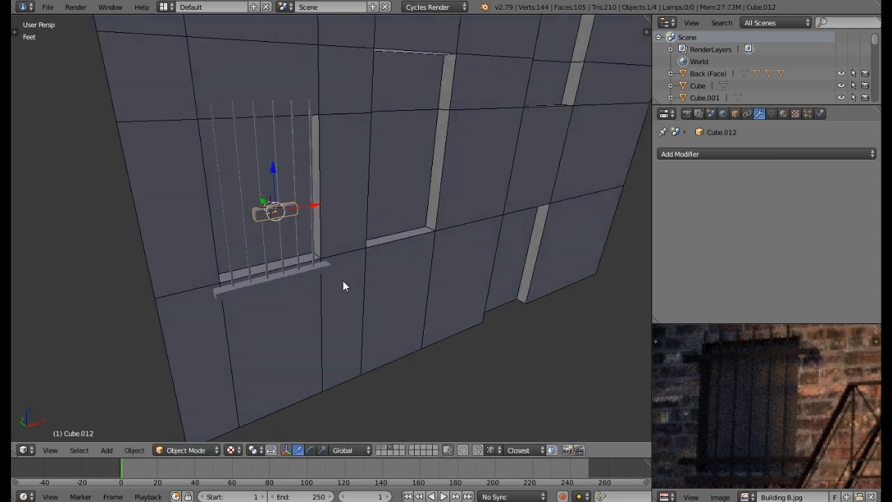
{"action": "key", "text": "s"}
{"action": "key", "text": "x"}
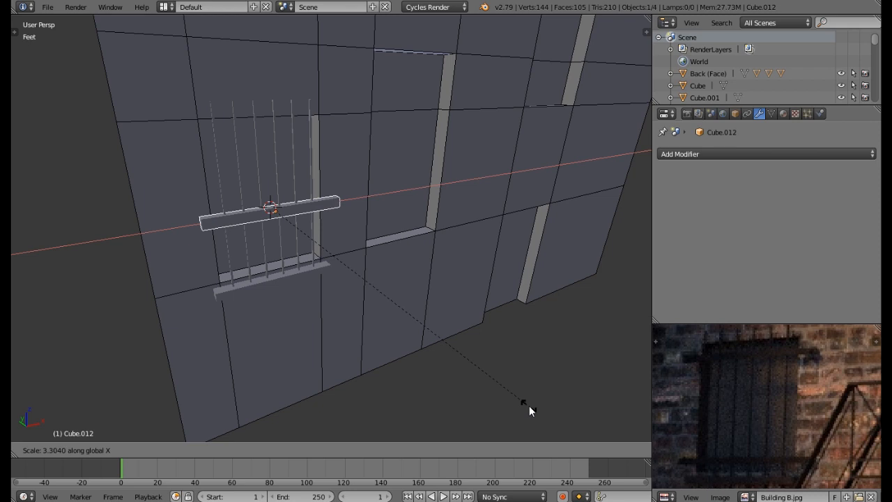
{"action": "left_click", "coordinate": [529, 405]}
- Raise the horizontal rail along Z to just below the upper ends of the vertical bars
{"action": "left_click_drag", "start_coordinate": [272, 167], "coordinate": [270, 91]}
{"action": "middle_click_drag", "start_coordinate": [270, 91], "coordinate": [239, 147]}
{"action": "scroll", "coordinate": [239, 146], "scroll_direction": "up", "scroll_amount": 3}
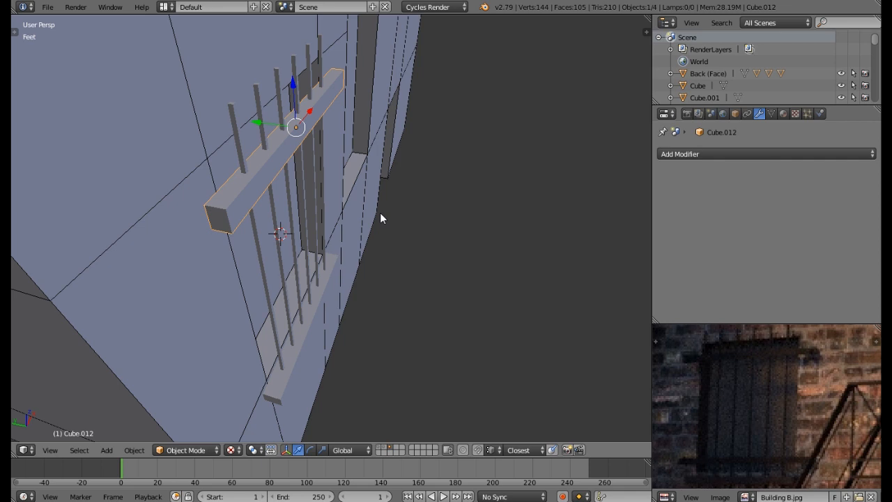
{"action": "middle_click_drag", "start_coordinate": [265, 170], "coordinate": [260, 159]}
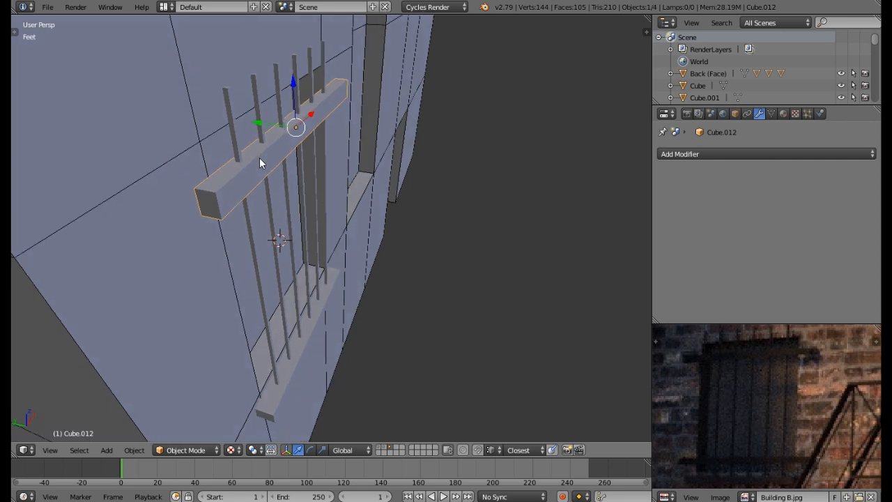
{"action": "middle_click_drag", "start_coordinate": [301, 113], "coordinate": [283, 131]}
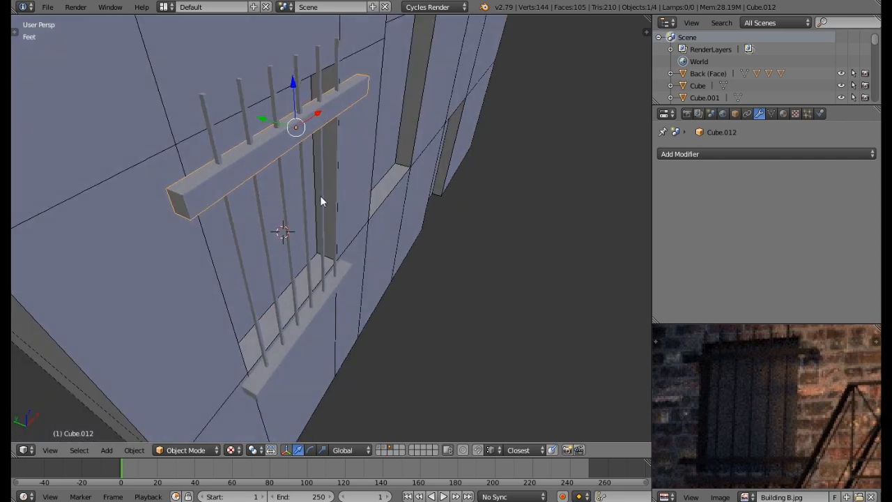
- Scale the horizontal rail down along Y so it becomes a thin strip across the bars
{"action": "key", "text": "s"}
{"action": "key", "text": "y"}
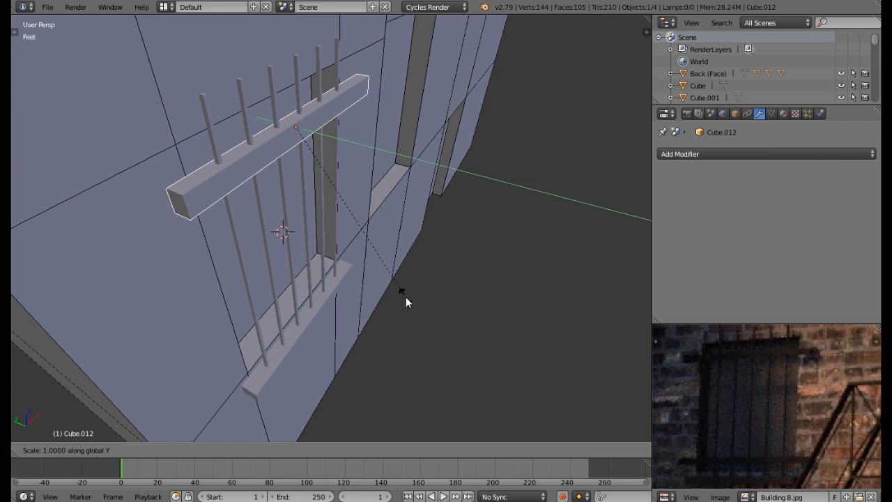
{"action": "left_click", "coordinate": [322, 188]}
{"action": "middle_click_drag", "start_coordinate": [321, 187], "coordinate": [306, 198]}
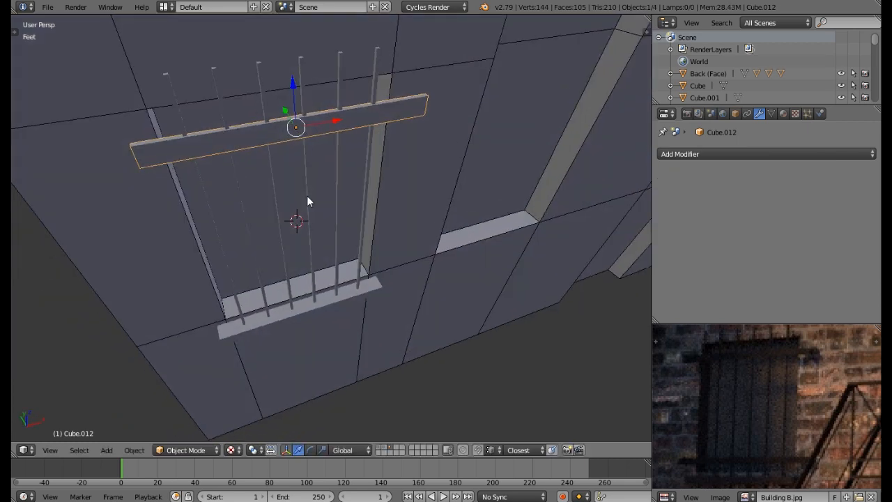
{"action": "middle_click_drag", "start_coordinate": [288, 138], "coordinate": [301, 134]}
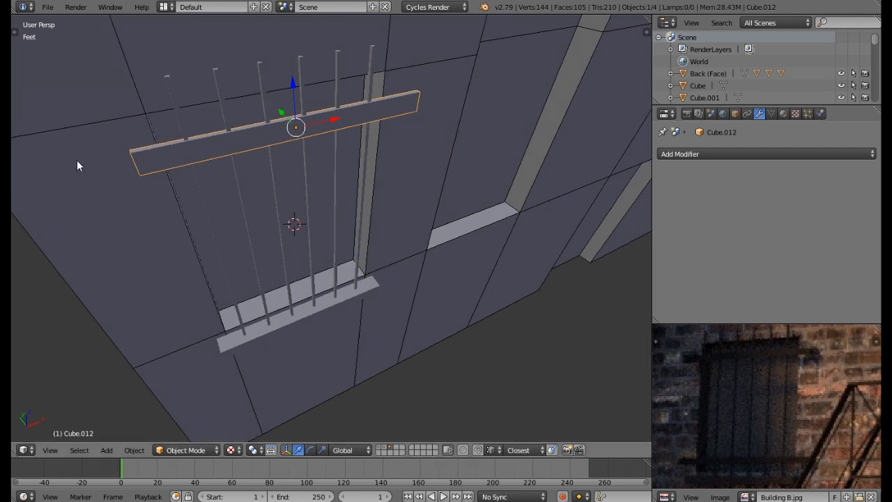
- Add two loop cuts across the horizontal rail and spread them apart along X to near its ends
{"action": "middle_click_drag", "start_coordinate": [73, 161], "coordinate": [99, 160]}
{"action": "key", "text": "Tab"}
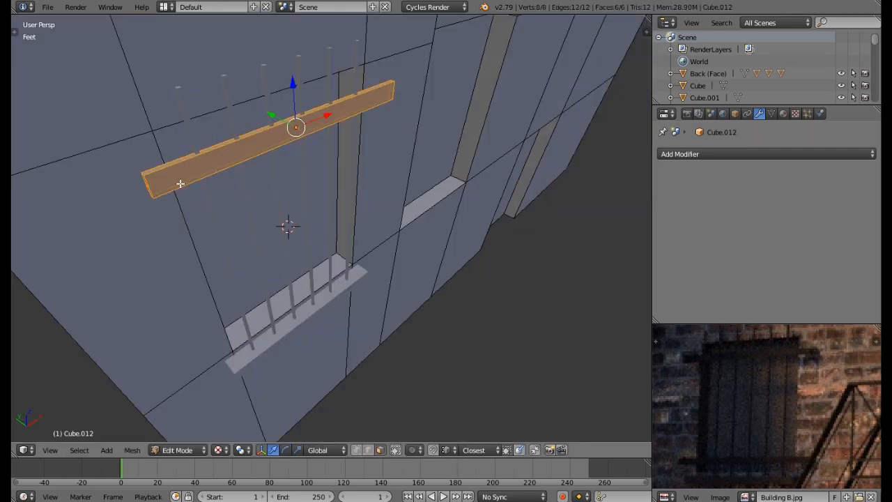
{"action": "key", "text": "ctrl+r"}
{"action": "scroll", "coordinate": [235, 166], "scroll_direction": "up", "scroll_amount": 2}
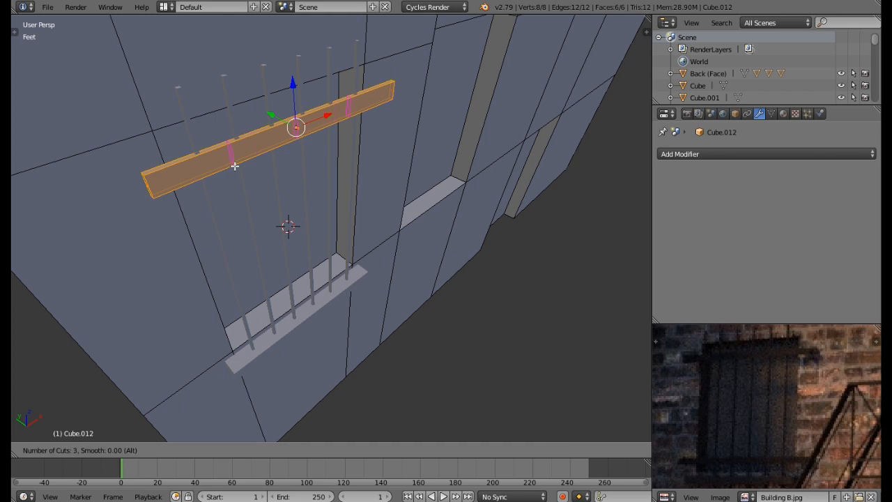
{"action": "left_click", "coordinate": [235, 167]}
{"action": "right_click", "coordinate": [235, 168]}
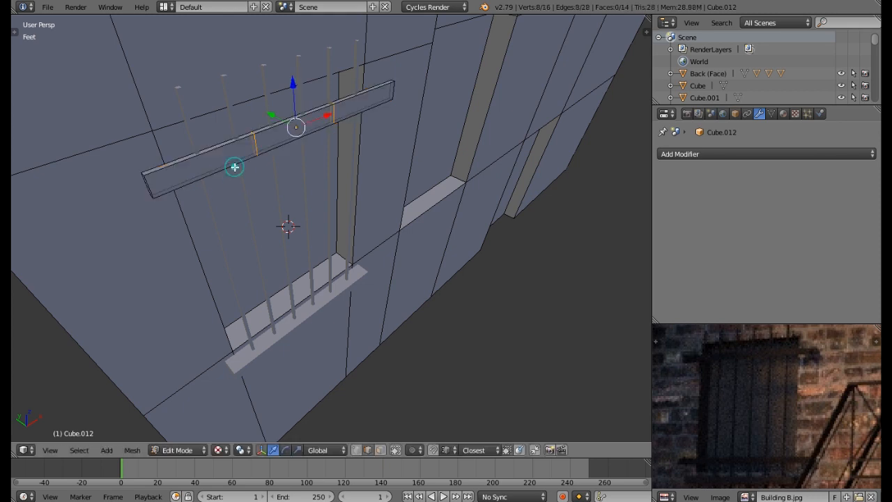
{"action": "key", "text": "s"}
{"action": "key", "text": "x"}
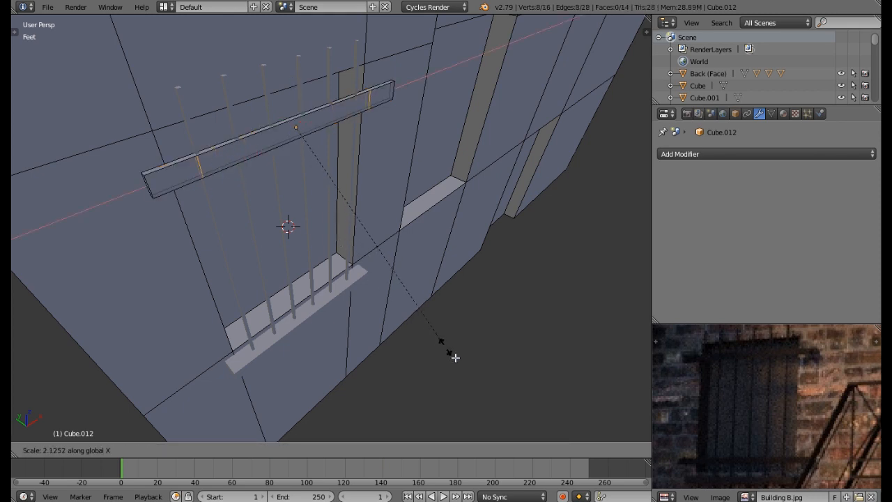
{"action": "left_click", "coordinate": [486, 397]}
{"action": "middle_click_drag", "start_coordinate": [449, 315], "coordinate": [379, 278]}
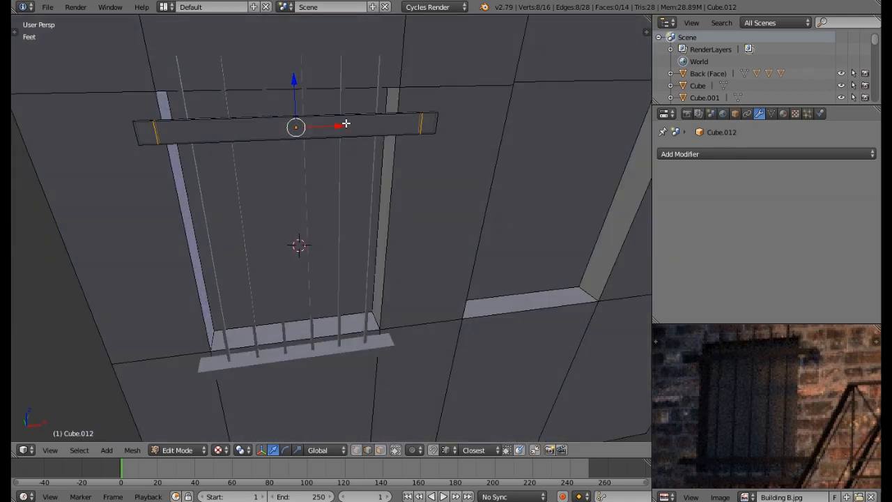
- Shift the whole rail mesh slightly along X to center it across the window's bars
{"action": "key", "text": "a"}
{"action": "key", "text": "a"}
{"action": "left_click_drag", "start_coordinate": [329, 127], "coordinate": [310, 162]}
{"action": "key", "text": "KP_1"}
{"action": "scroll", "coordinate": [305, 139], "scroll_direction": "up", "scroll_amount": 2}
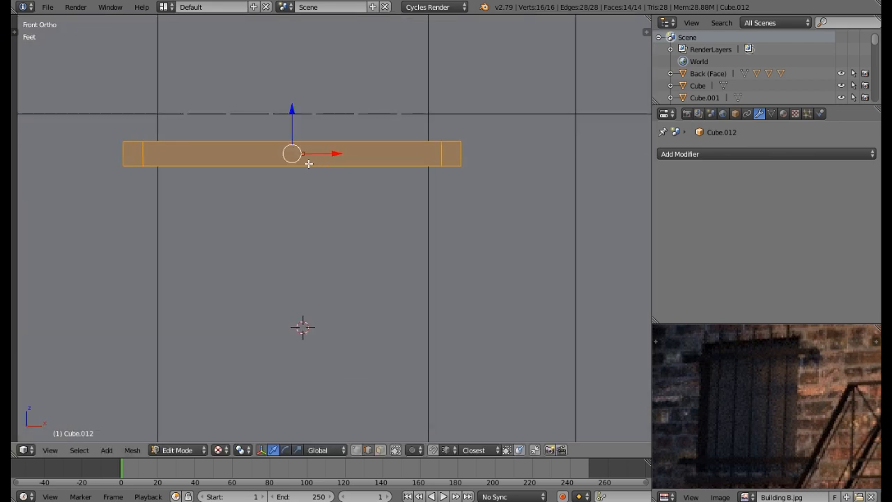
- Taper both ends of the rail by scaling its two end faces to about 0.53 along Z
{"action": "left_click", "coordinate": [380, 450]}
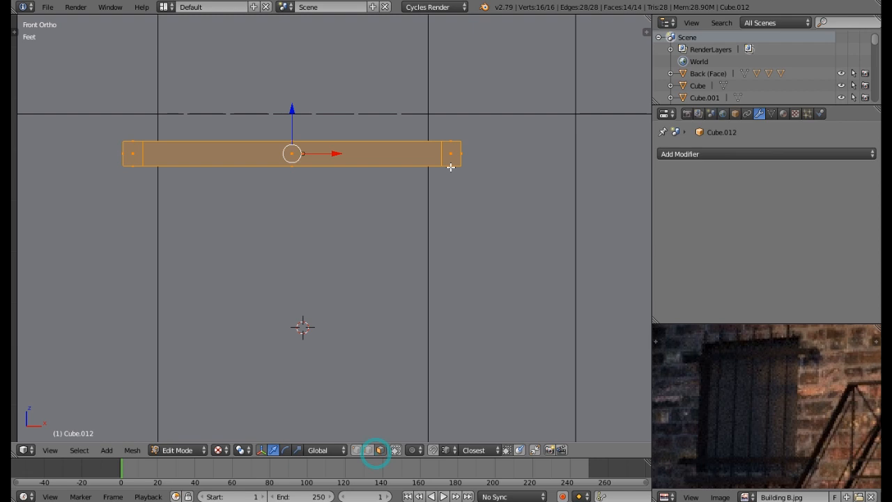
{"action": "left_click", "coordinate": [469, 154]}
{"action": "left_click", "coordinate": [115, 153], "text": "shift"}
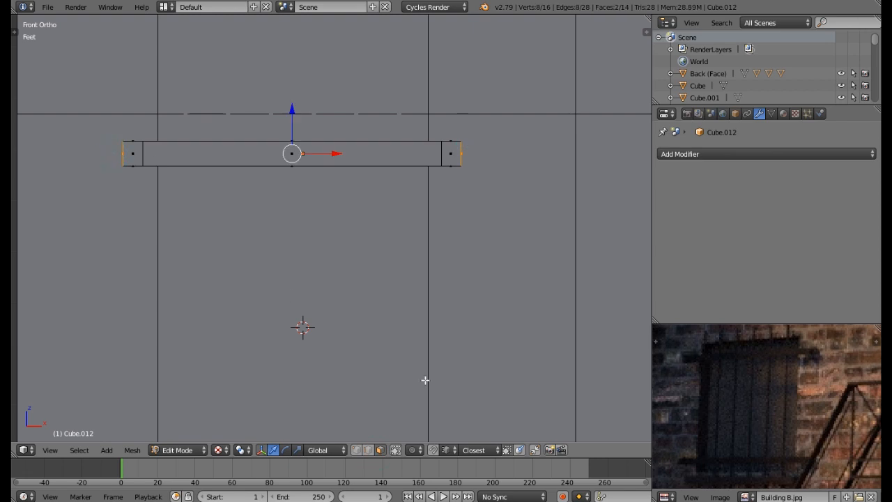
{"action": "key", "text": "s"}
{"action": "key", "text": "z"}
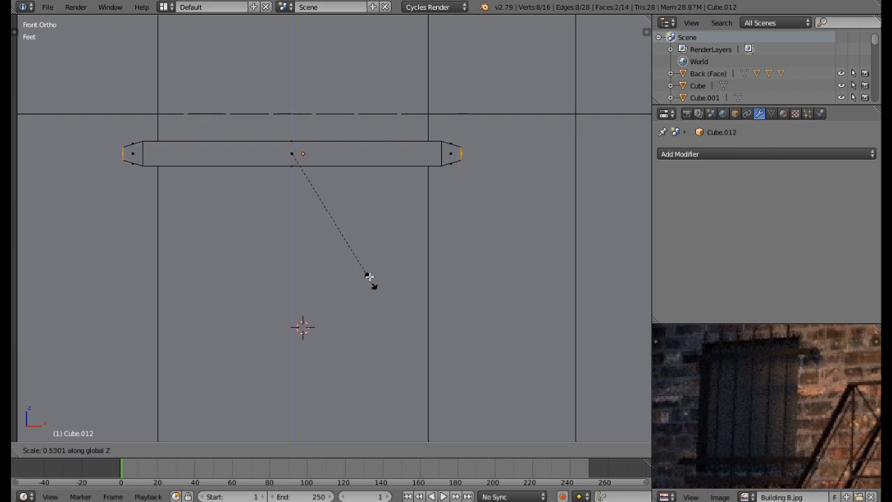
{"action": "left_click", "coordinate": [369, 276]}
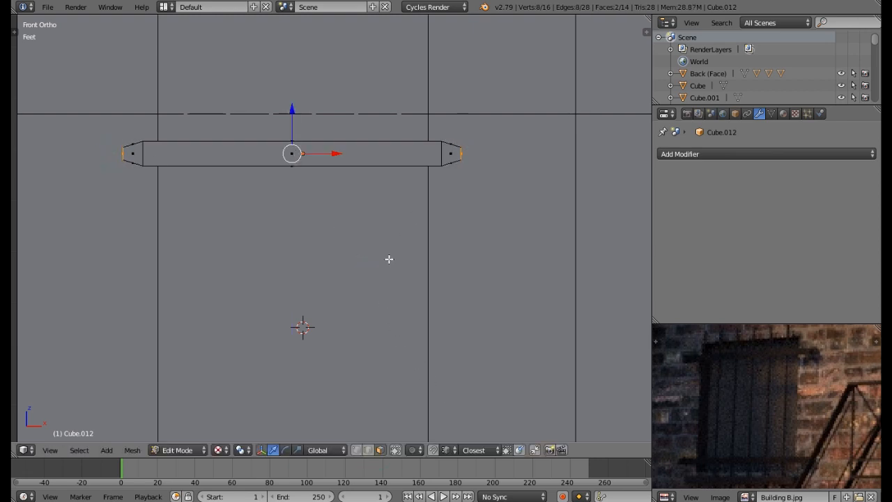
- Extrude the rail's two end faces and scale them outward by about 1.16 to form end tabs
{"action": "key", "text": "e"}
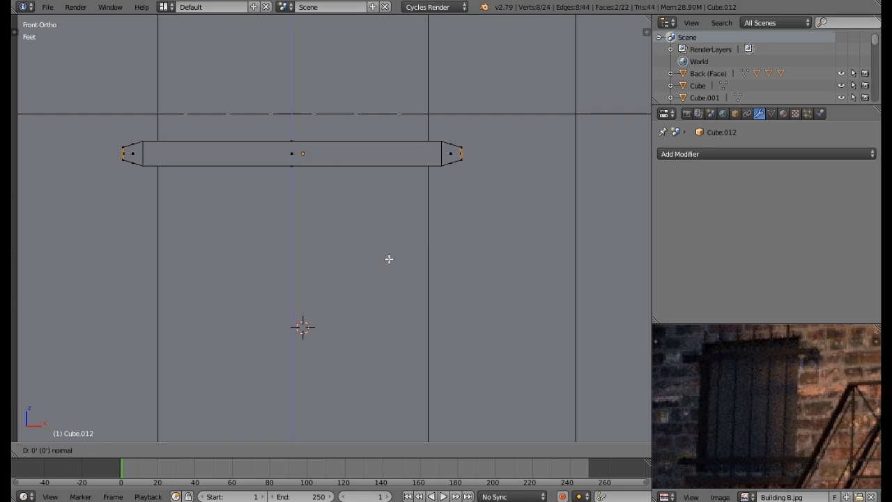
{"action": "left_click", "coordinate": [389, 259]}
{"action": "key", "text": "s"}
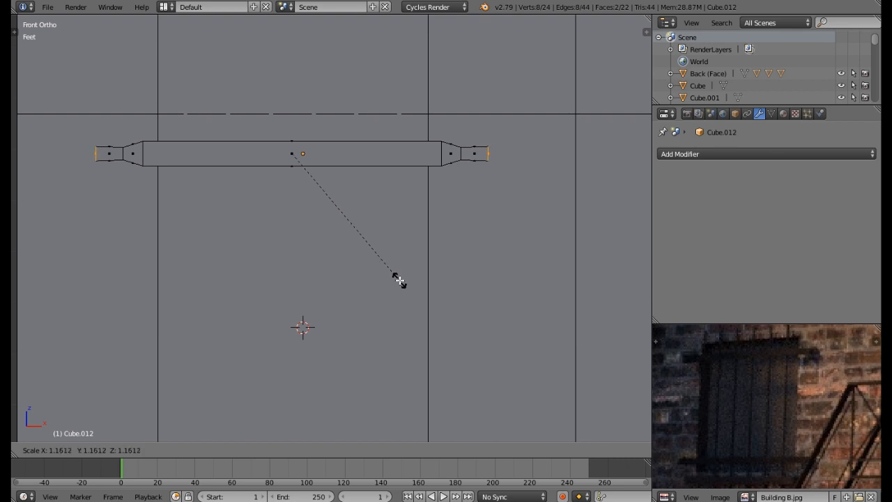
{"action": "left_click", "coordinate": [397, 280]}
- Select the tabs at both ends of the rail and move them about 3.26 inches along Y toward the wall
{"action": "middle_click_drag", "start_coordinate": [286, 214], "coordinate": [262, 186]}
{"action": "left_click_drag", "start_coordinate": [262, 164], "coordinate": [252, 166]}
{"action": "middle_click_drag", "start_coordinate": [223, 205], "coordinate": [353, 457]}
{"action": "key", "text": "c"}
{"action": "left_click", "coordinate": [116, 202]}
{"action": "left_click", "coordinate": [414, 150]}
{"action": "right_click", "coordinate": [414, 148]}
{"action": "mouse_move", "coordinate": [414, 147]}
{"action": "middle_mouse_down"}
{"action": "mouse_move", "coordinate": [332, 199]}
{"action": "mouse_move", "coordinate": [253, 161]}
{"action": "middle_mouse_up"}
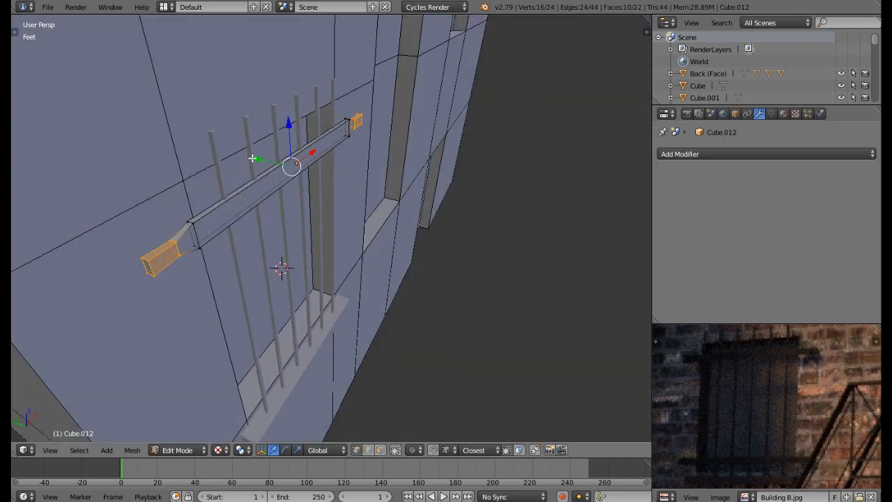
{"action": "key", "text": "g"}
{"action": "key", "text": "y"}
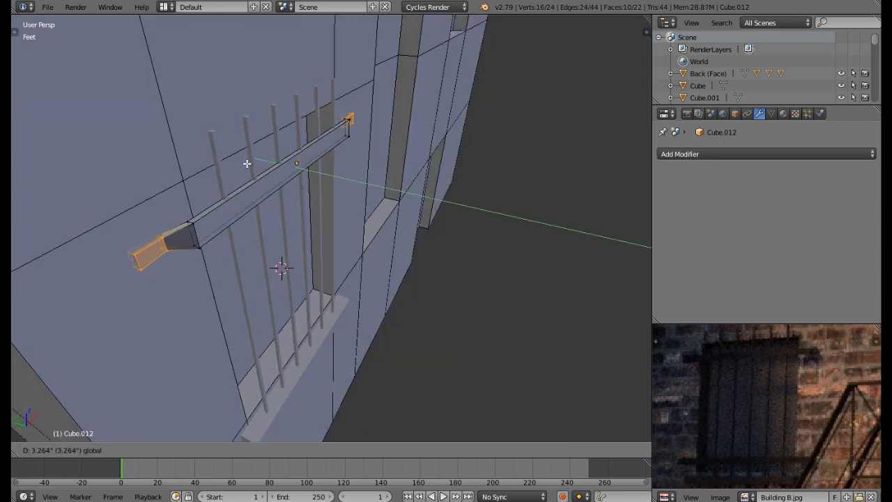
{"action": "left_click", "coordinate": [247, 164]}
- Return to Object Mode and scale the rail down along Z to make it thinner
{"action": "middle_click_drag", "start_coordinate": [278, 183], "coordinate": [263, 183]}
{"action": "scroll", "coordinate": [267, 181], "scroll_direction": "down", "scroll_amount": 4}
{"action": "key", "text": "Tab"}
{"action": "key", "text": "s"}
{"action": "key", "text": "z"}
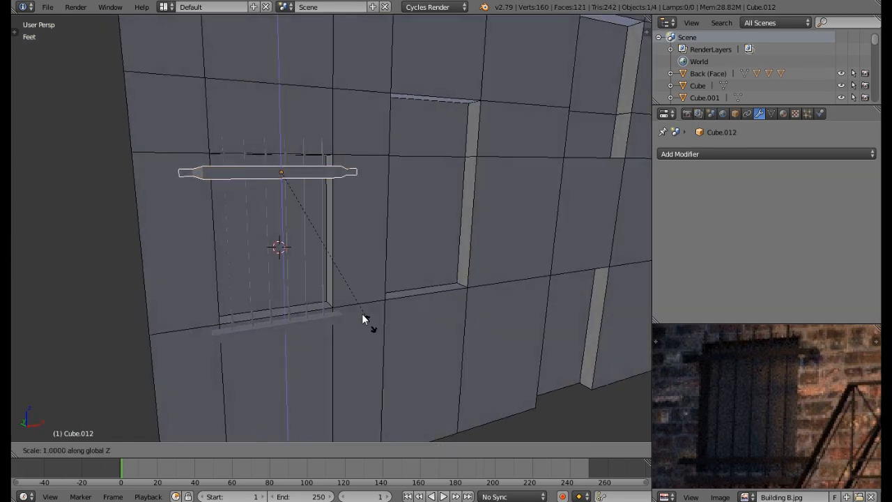
{"action": "left_click", "coordinate": [334, 280]}
{"action": "middle_click_drag", "start_coordinate": [299, 261], "coordinate": [287, 249]}
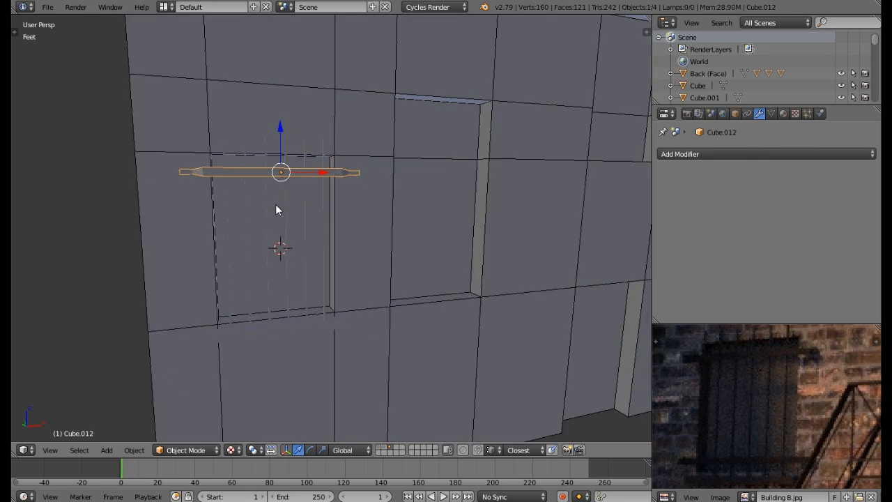
- Duplicate the rail and lower the copy along Z to just above the window sill
{"action": "key", "text": "shift+d"}
{"action": "key", "text": "z"}
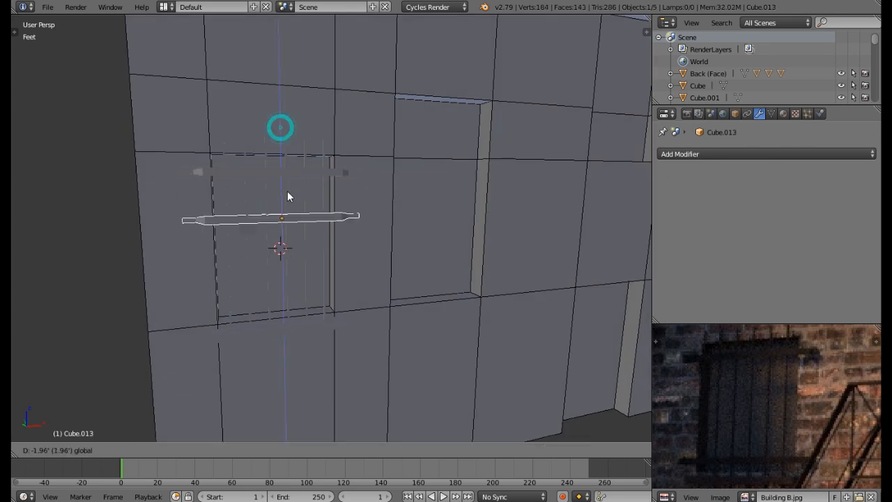
{"action": "left_click", "coordinate": [290, 254]}
{"action": "middle_click_drag", "start_coordinate": [292, 260], "coordinate": [318, 268]}
- Turn on the Wire and Draw All Edges display options with all objects selected
{"action": "key", "text": "a"}
{"action": "key", "text": "a"}
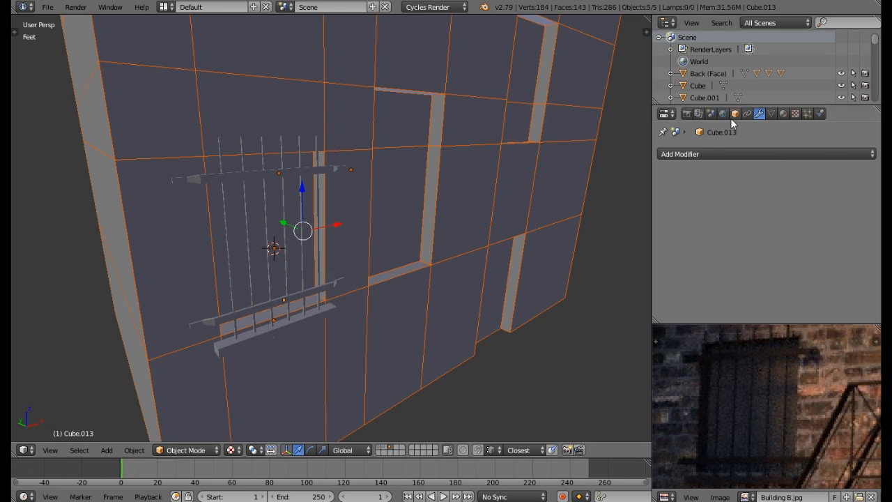
{"action": "left_click", "coordinate": [736, 113]}
{"action": "scroll", "coordinate": [717, 275], "scroll_direction": "down", "scroll_amount": 8}
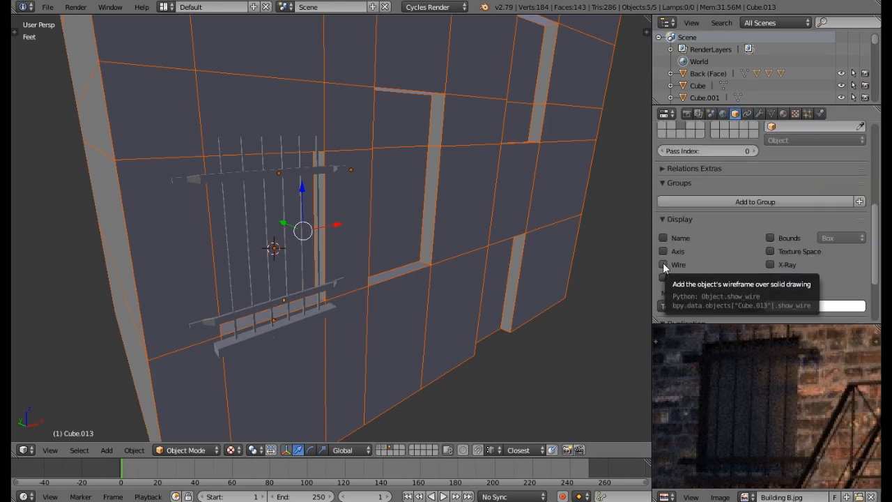
{"action": "left_click", "coordinate": [663, 264]}
{"action": "left_click", "coordinate": [663, 278]}
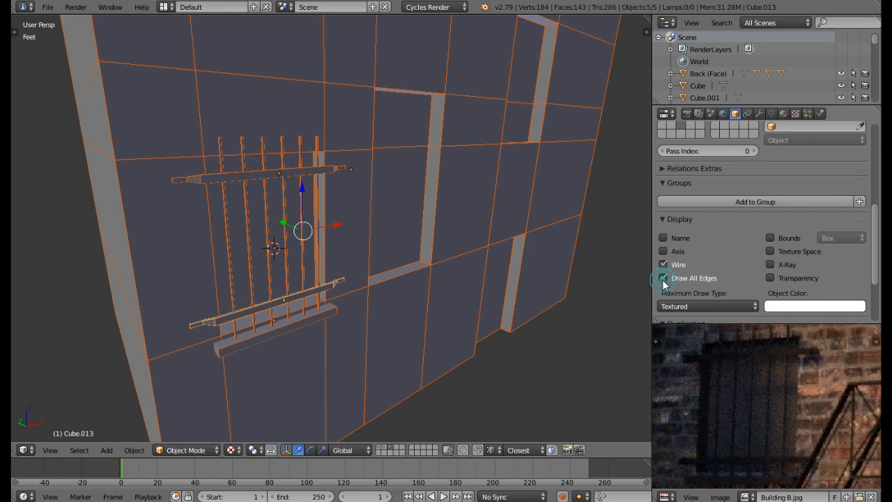
{"action": "middle_click_drag", "start_coordinate": [404, 264], "coordinate": [371, 267]}
{"action": "key", "text": "a"}
{"action": "scroll", "coordinate": [370, 267], "scroll_direction": "down", "scroll_amount": 3}
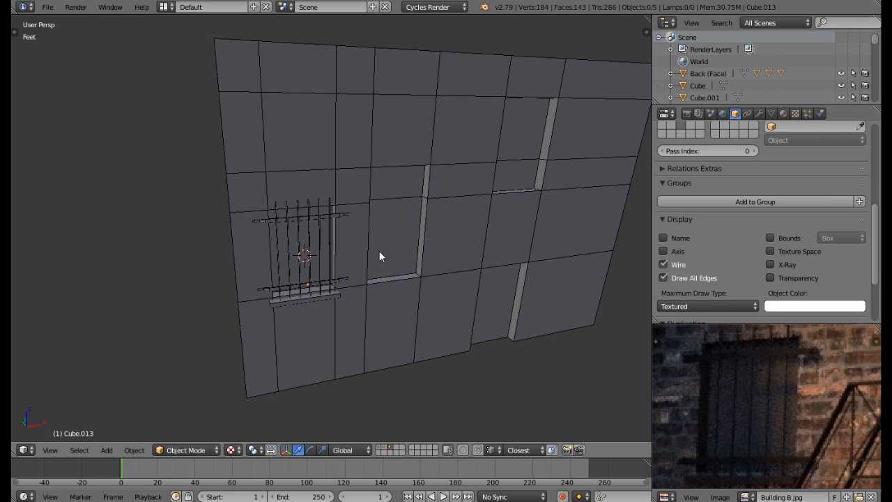
- Duplicate the first window's vertical bars and both rails, and move the copy along X onto the neighboring tall window
{"action": "middle_click_drag", "start_coordinate": [371, 271], "coordinate": [344, 250]}
{"action": "scroll", "coordinate": [753, 396], "scroll_direction": "down", "scroll_amount": 3}
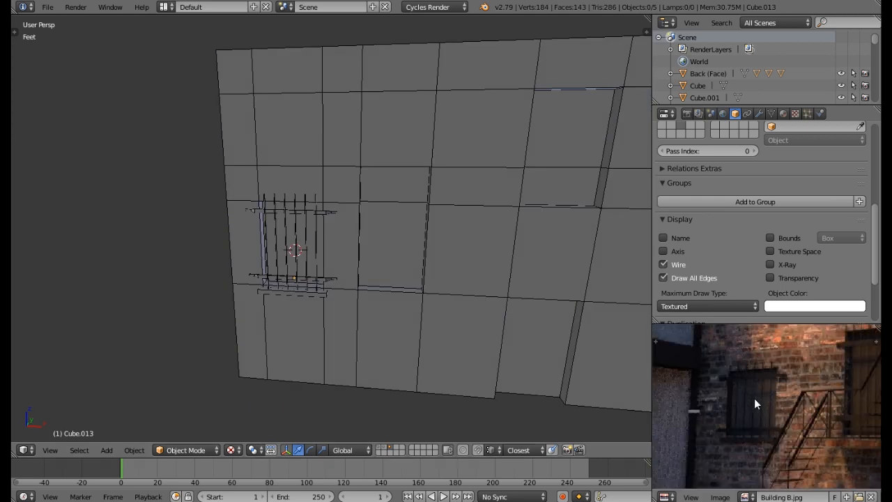
{"action": "middle_click_drag", "start_coordinate": [730, 374], "coordinate": [752, 368]}
{"action": "scroll", "coordinate": [753, 368], "scroll_direction": "down", "scroll_amount": 3}
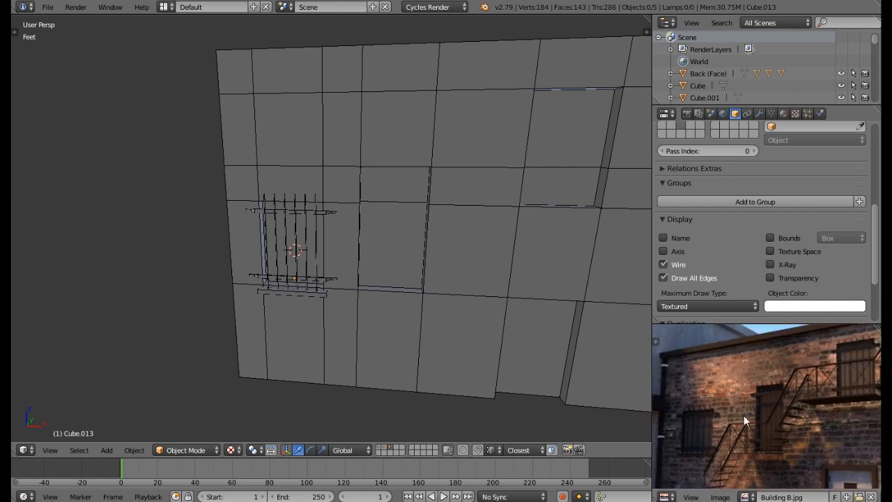
{"action": "right_click", "coordinate": [321, 214]}
{"action": "right_click", "coordinate": [316, 230], "text": "shift"}
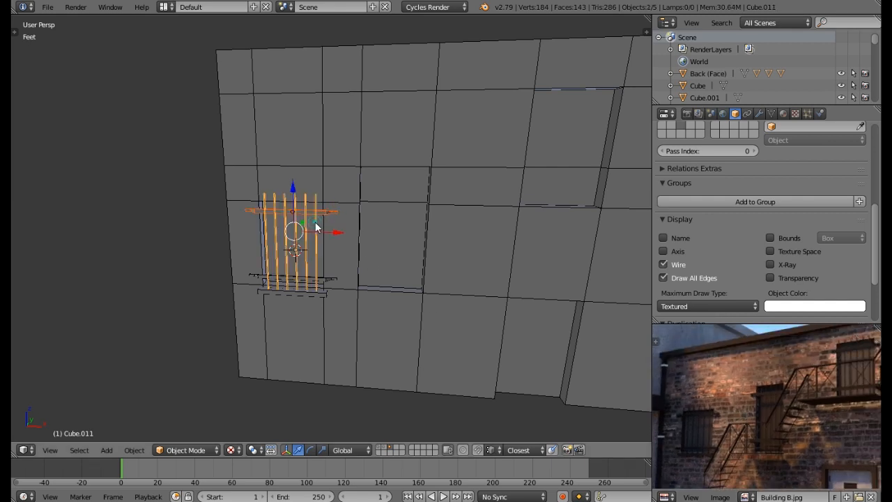
{"action": "right_click", "coordinate": [322, 278], "text": "shift"}
{"action": "middle_click_drag", "start_coordinate": [303, 250], "coordinate": [336, 287]}
{"action": "key", "text": "shift+d"}
{"action": "right_click", "coordinate": [337, 293]}
{"action": "key", "text": "g"}
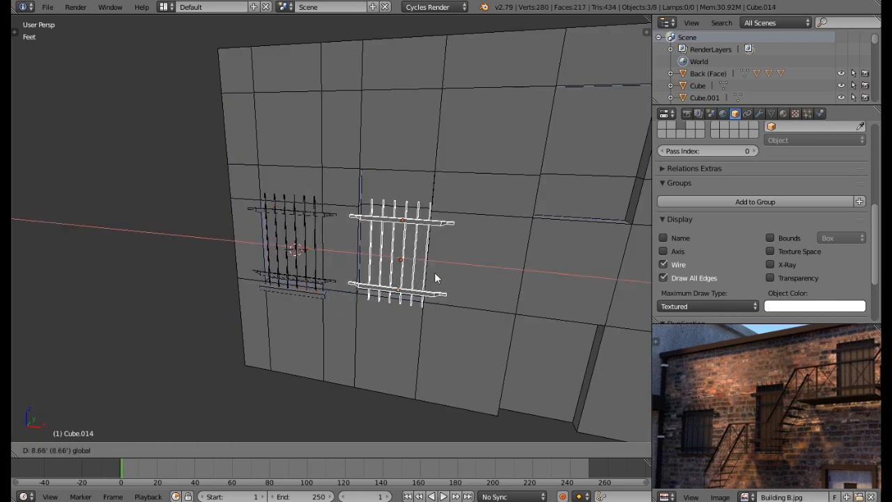
{"action": "left_click", "coordinate": [430, 274]}
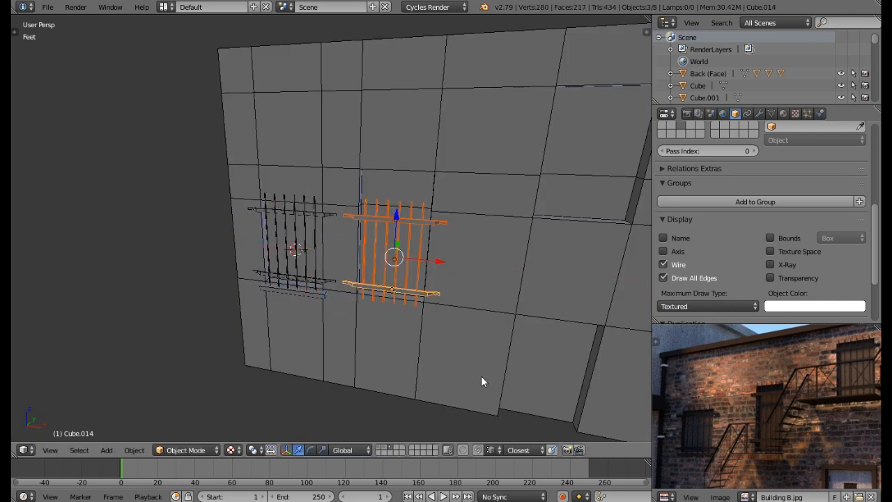
- Scale the copied bars and rails down along X to fit the narrower window
{"action": "key", "text": "s"}
{"action": "key", "text": "x"}
{"action": "left_click", "coordinate": [461, 366]}
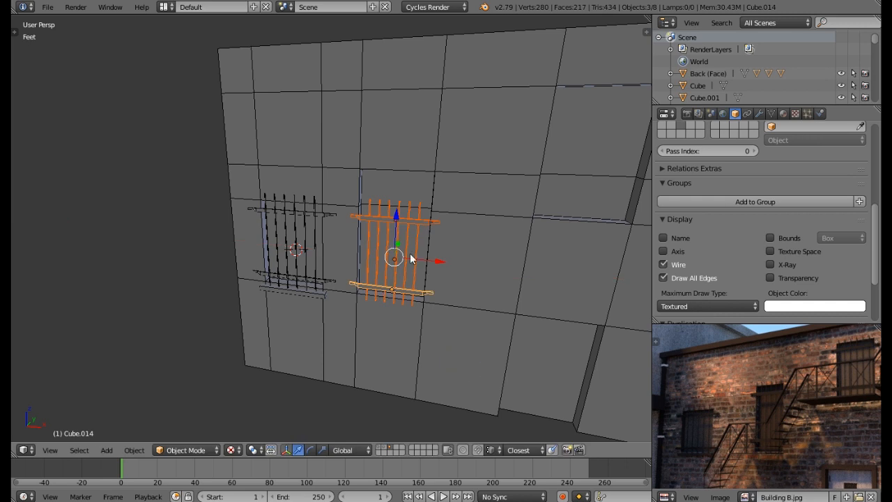
- Stretch the copied vertical bars along Z and raise them to span the full height of the tall window
{"action": "right_click", "coordinate": [416, 217]}
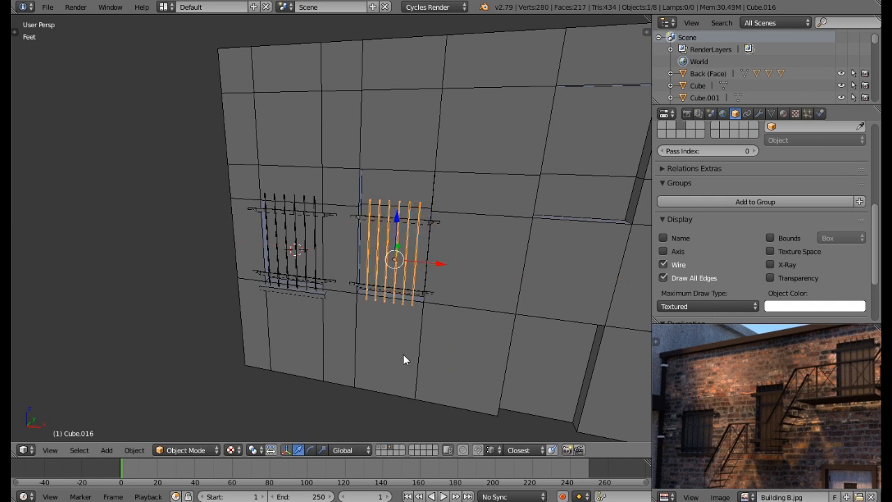
{"action": "key", "text": "s"}
{"action": "key", "text": "z"}
{"action": "left_click", "coordinate": [409, 387]}
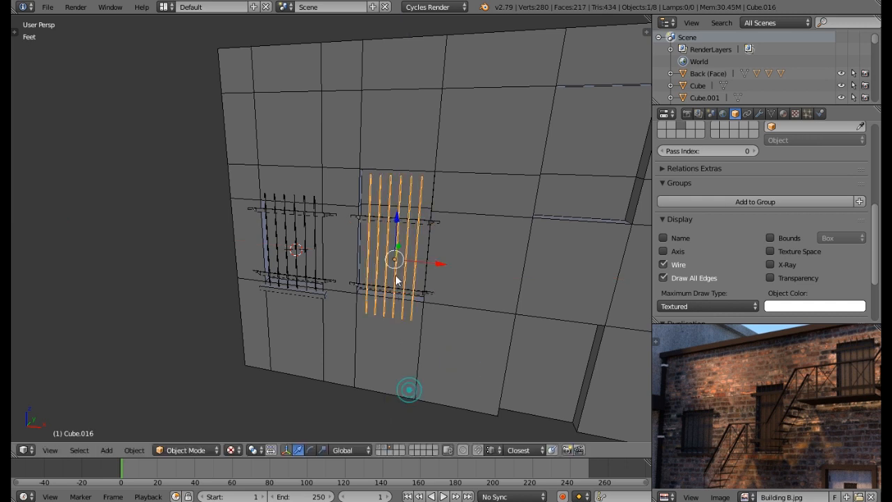
{"action": "key", "text": "g"}
{"action": "key", "text": "z"}
{"action": "left_click", "coordinate": [401, 205]}
{"action": "key", "text": "s"}
{"action": "key", "text": "z"}
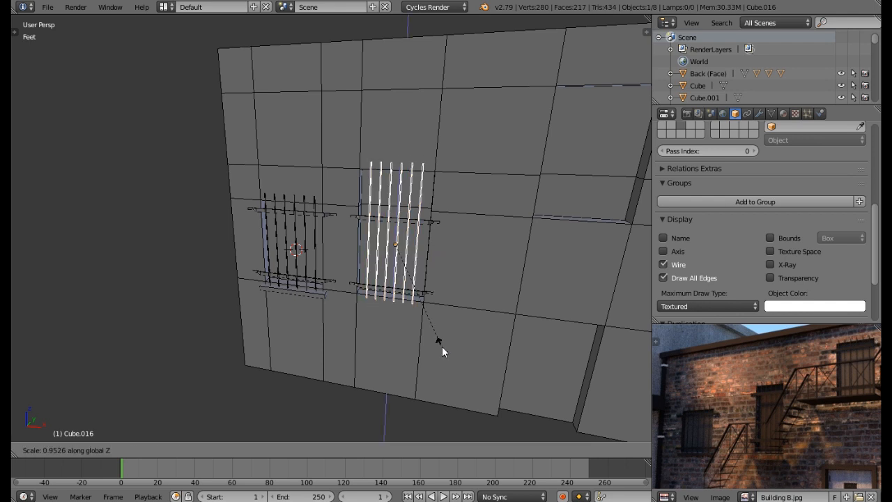
{"action": "left_click", "coordinate": [442, 347]}
{"action": "left_click_drag", "start_coordinate": [400, 206], "coordinate": [402, 209]}
- Raise the copied upper rail along Z to just below the upper ends of the tall window's bars
{"action": "right_click", "coordinate": [423, 221]}
{"action": "left_click_drag", "start_coordinate": [399, 176], "coordinate": [412, 142]}
{"action": "middle_click_drag", "start_coordinate": [424, 189], "coordinate": [515, 258]}
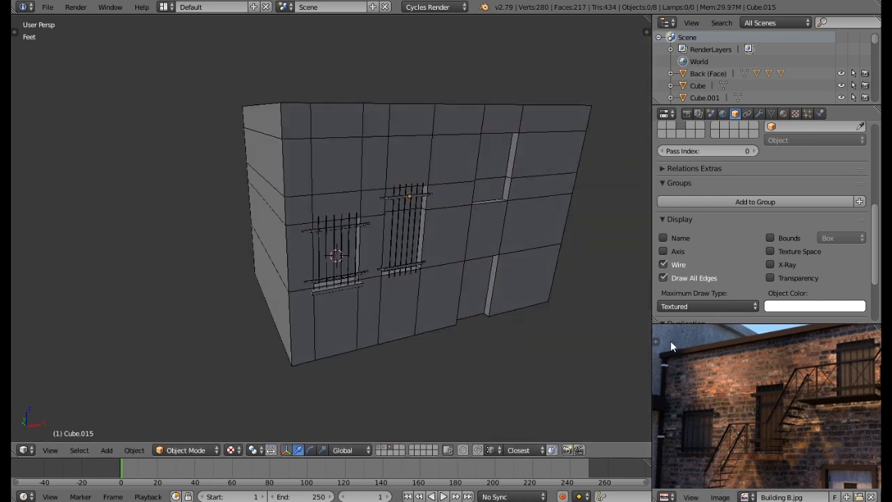
- Duplicate the first window's vertical bars and both rails, and move the copy along X to above the doorway
{"action": "middle_click_drag", "start_coordinate": [810, 378], "coordinate": [799, 391]}
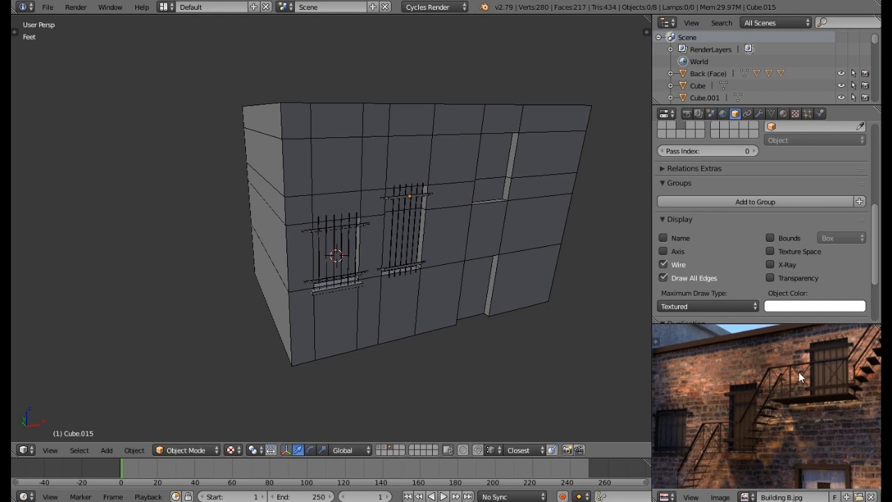
{"action": "middle_click_drag", "start_coordinate": [572, 285], "coordinate": [422, 203]}
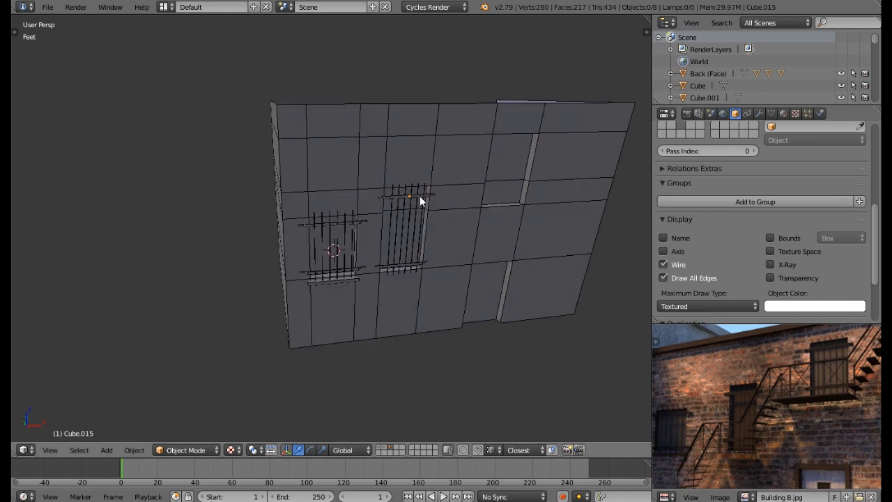
{"action": "right_click", "coordinate": [421, 199]}
{"action": "right_click", "coordinate": [360, 221]}
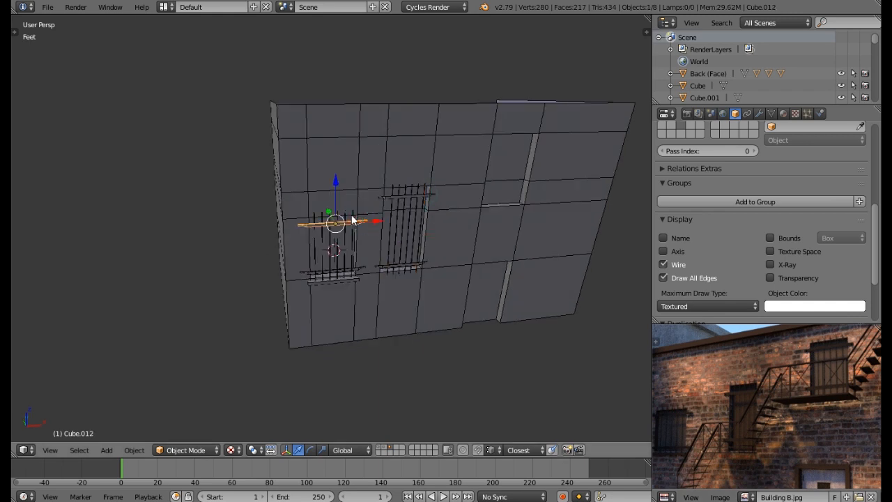
{"action": "right_click", "coordinate": [352, 225], "text": "shift"}
{"action": "right_click", "coordinate": [354, 271], "text": "shift"}
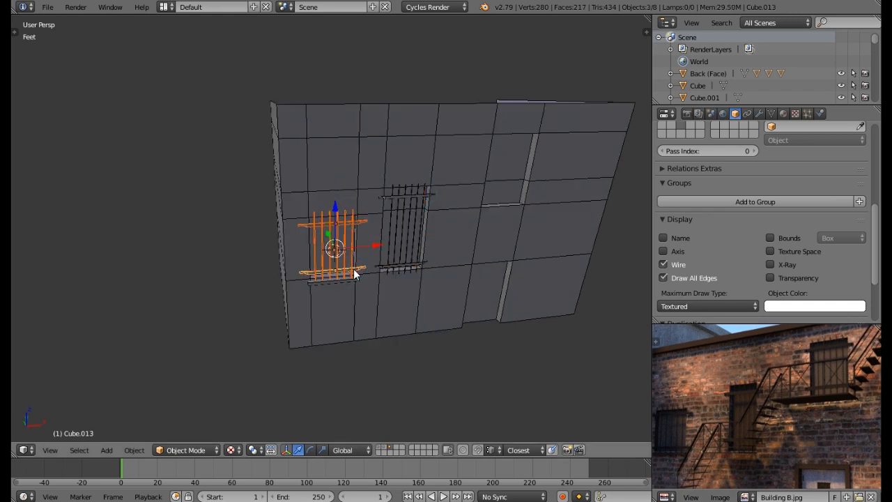
{"action": "key", "text": "shift+d"}
{"action": "right_click", "coordinate": [352, 277]}
{"action": "left_click_drag", "start_coordinate": [374, 244], "coordinate": [538, 251]}
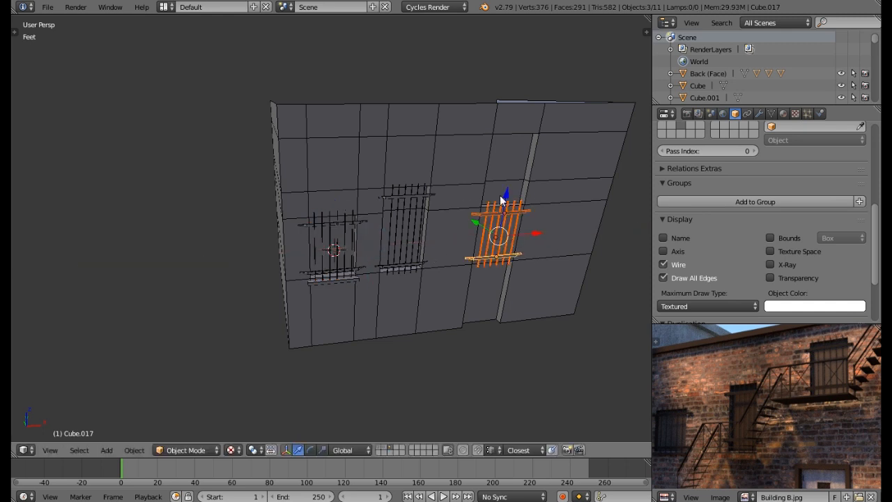
- Raise the copied bars and rails along Z onto the upper window and scale them along Z to fit its height
{"action": "left_click_drag", "start_coordinate": [512, 180], "coordinate": [520, 130]}
{"action": "middle_click_drag", "start_coordinate": [519, 153], "coordinate": [486, 153]}
{"action": "scroll", "coordinate": [548, 137], "scroll_direction": "up", "scroll_amount": 3}
{"action": "left_click_drag", "start_coordinate": [489, 155], "coordinate": [494, 164]}
{"action": "key", "text": "s"}
{"action": "key", "text": "z"}
{"action": "left_click", "coordinate": [507, 274]}
{"action": "scroll", "coordinate": [507, 274], "scroll_direction": "down", "scroll_amount": 3}
{"action": "middle_click_drag", "start_coordinate": [506, 274], "coordinate": [429, 292]}
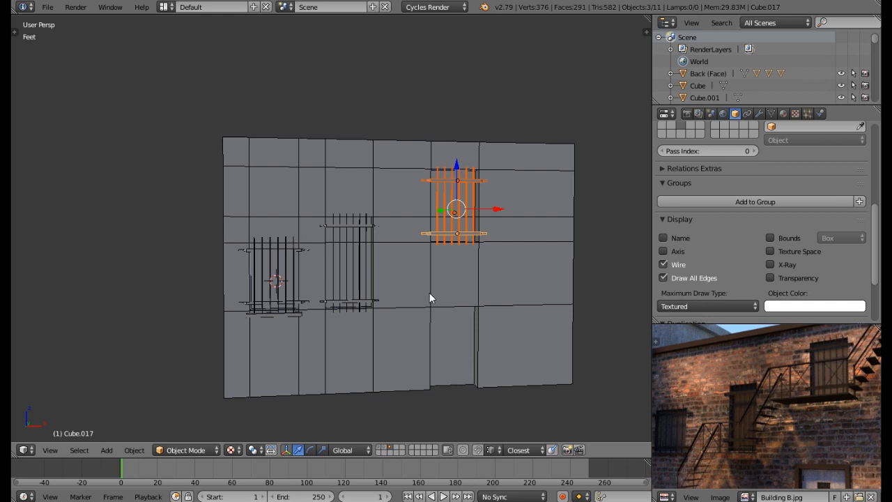
{"action": "scroll", "coordinate": [794, 392], "scroll_direction": "down", "scroll_amount": 4}
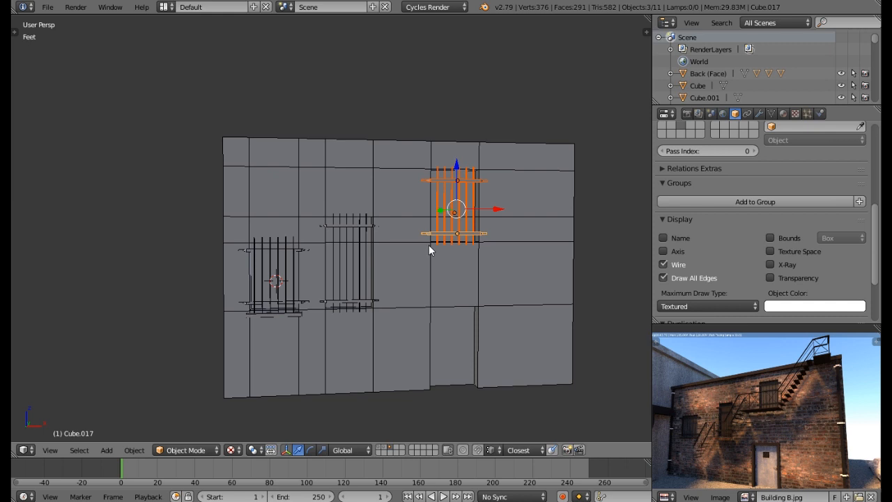
{"action": "right_click", "coordinate": [293, 366]}
{"action": "key", "text": "g"}
{"action": "key", "text": "x"}
{"action": "right_click", "coordinate": [375, 329]}
{"action": "middle_click_drag", "start_coordinate": [369, 299], "coordinate": [412, 291]}
{"action": "key", "text": "a"}
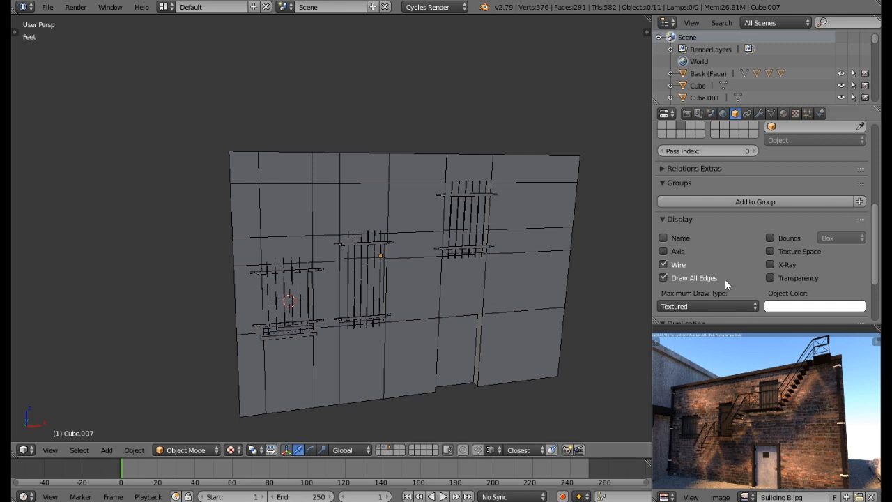
- Snap the 3D cursor to the front wall's top edge segment at the end beyond the upper window
{"action": "scroll", "coordinate": [828, 358], "scroll_direction": "up", "scroll_amount": 5}
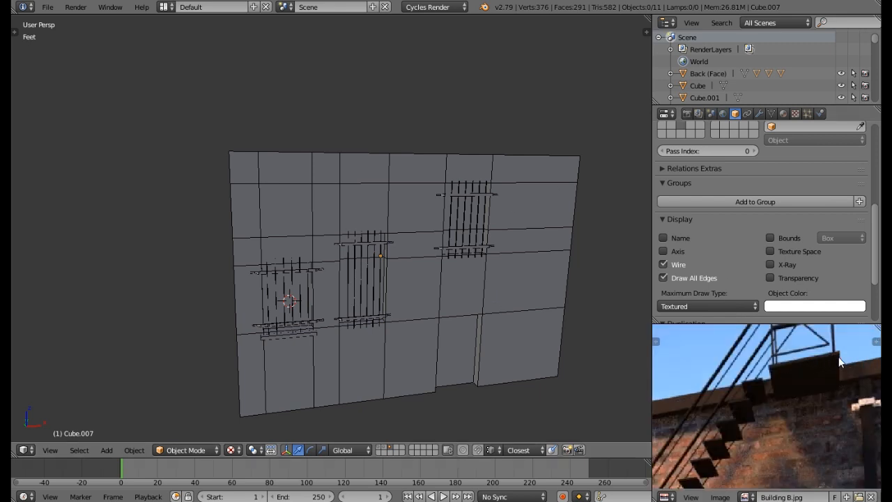
{"action": "middle_click_drag", "start_coordinate": [525, 259], "coordinate": [511, 290]}
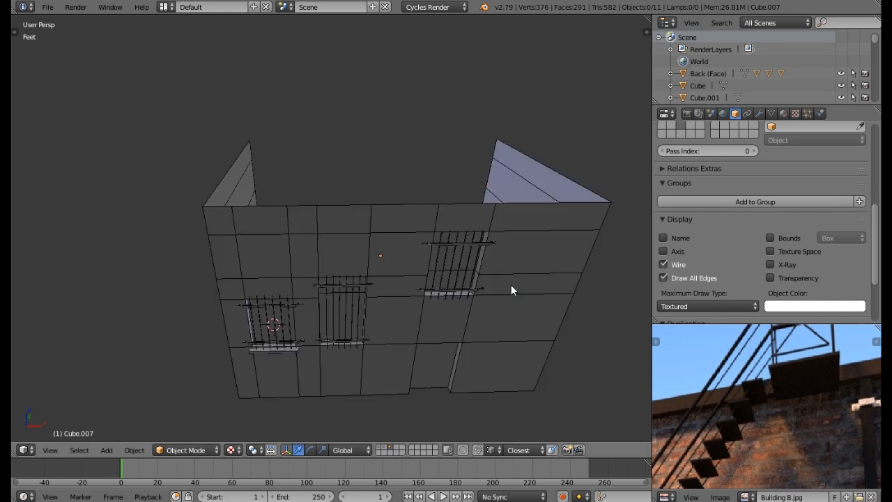
{"action": "right_click", "coordinate": [558, 211]}
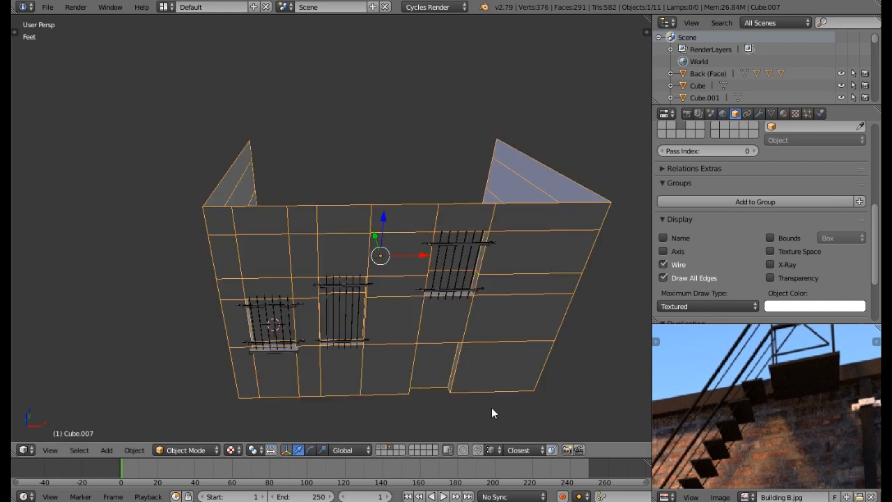
{"action": "key", "text": "Tab"}
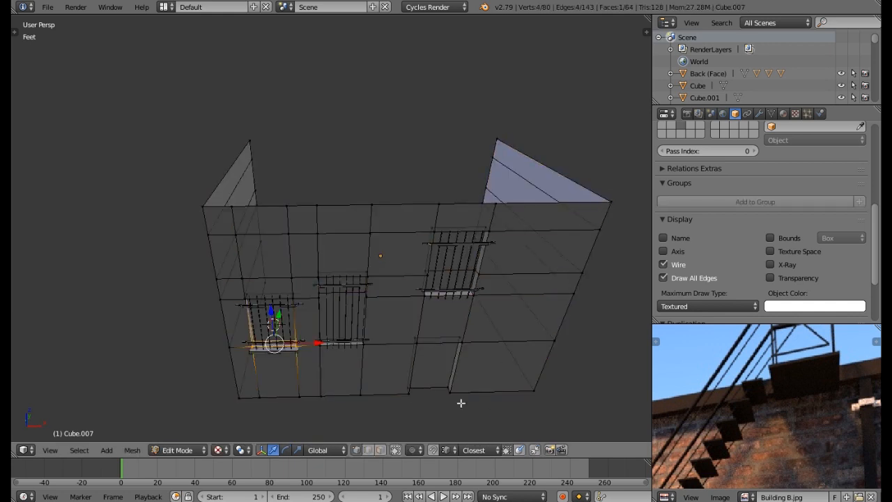
{"action": "left_click", "coordinate": [395, 449]}
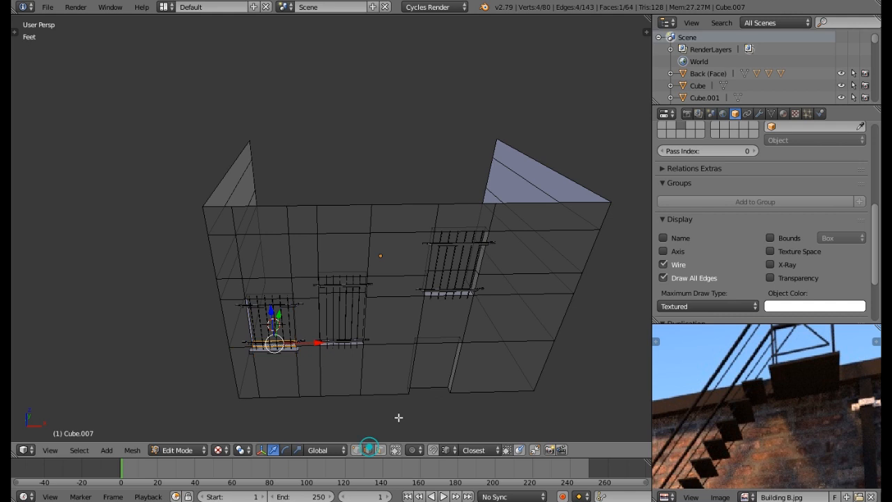
{"action": "right_click", "coordinate": [541, 201]}
{"action": "key", "text": "shift+s"}
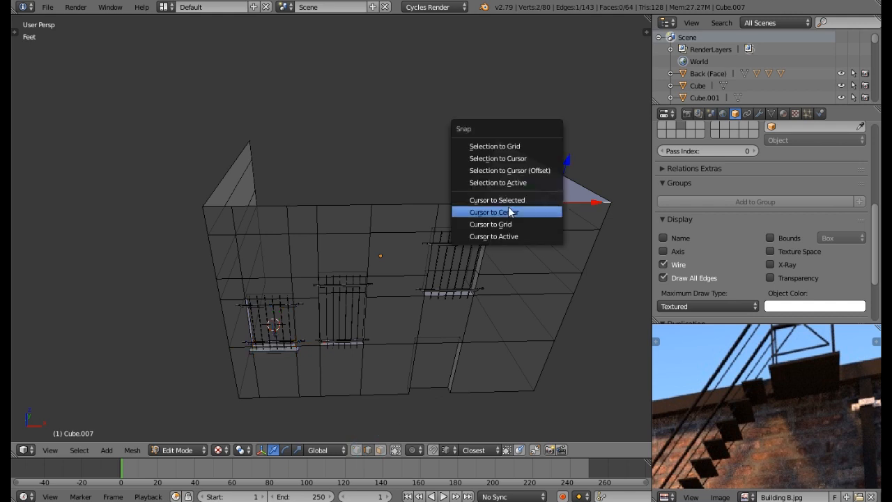
{"action": "left_click", "coordinate": [511, 202]}
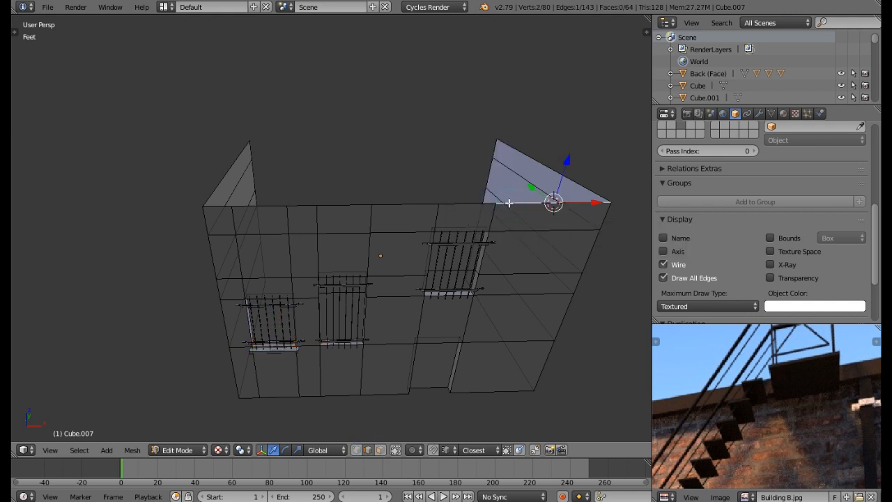
{"action": "key", "text": "Tab"}
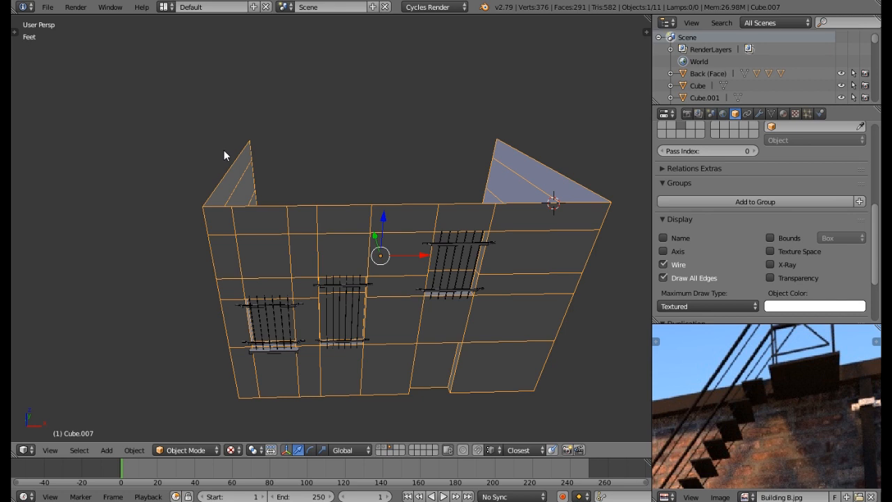
- Add a cube at the 3D cursor and move it slightly out from the wall's top edge
{"action": "key", "text": "shift+a"}
{"action": "mouse_move", "coordinate": [224, 151]}
{"action": "left_click", "coordinate": [268, 163]}
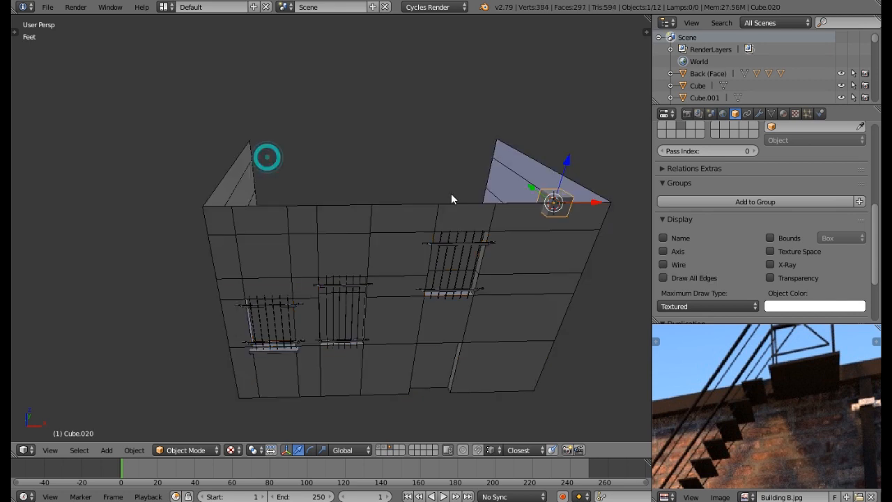
{"action": "key", "text": "g"}
{"action": "left_click", "coordinate": [546, 206]}
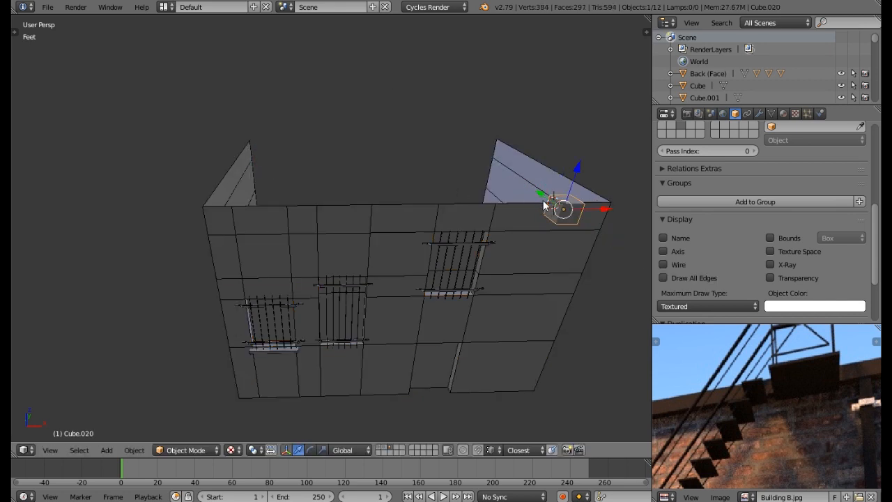
- Flatten the new cube along Z into a thin platform slab
{"action": "key", "text": "KP_Decimal"}
{"action": "scroll", "coordinate": [543, 200], "scroll_direction": "down", "scroll_amount": 4}
{"action": "middle_click_drag", "start_coordinate": [448, 268], "coordinate": [538, 343]}
{"action": "key", "text": "s"}
{"action": "key", "text": "z"}
{"action": "left_click", "coordinate": [497, 253]}
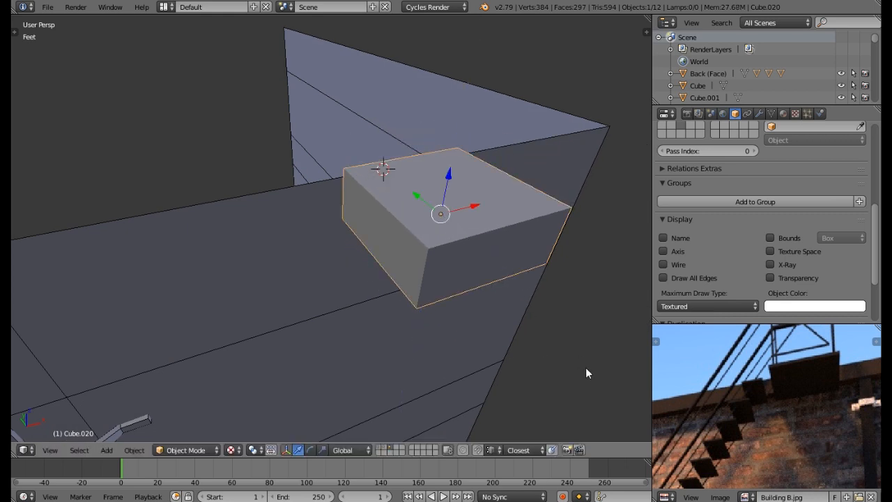
{"action": "key", "text": "s"}
{"action": "key", "text": "z"}
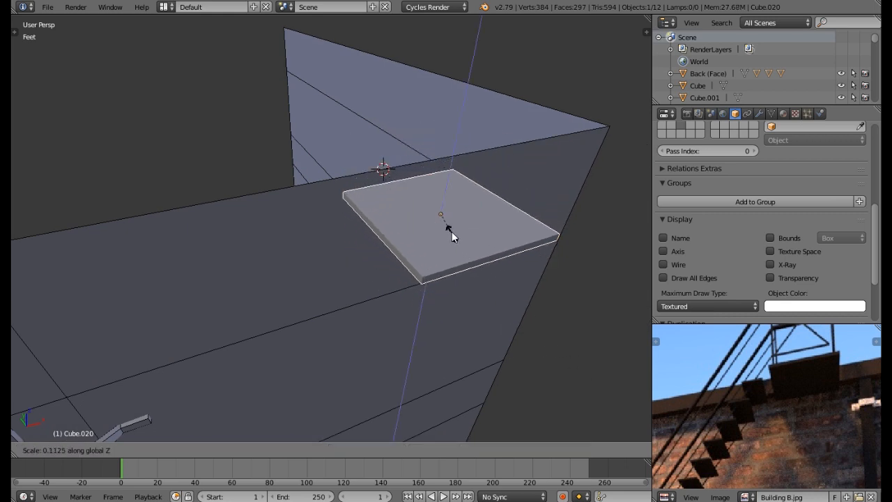
{"action": "left_click", "coordinate": [453, 241]}
- Widen the platform slab along X toward the building's corner
{"action": "scroll", "coordinate": [456, 253], "scroll_direction": "down", "scroll_amount": 2}
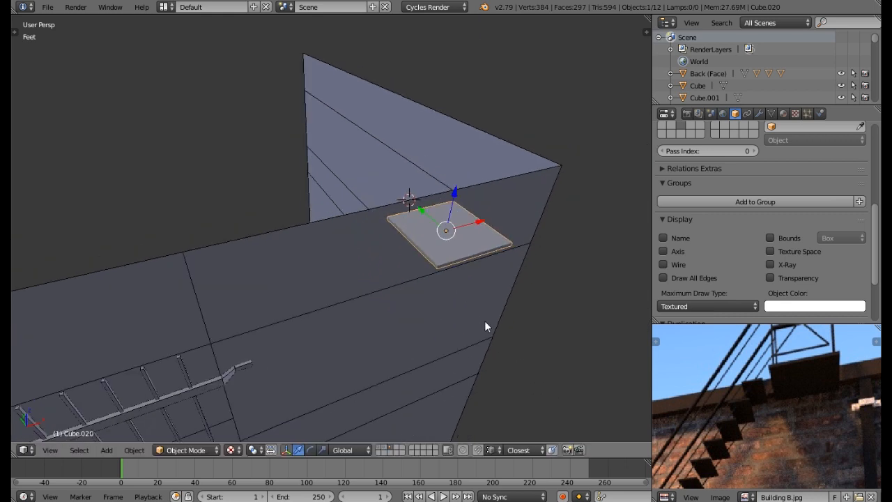
{"action": "key", "text": "s"}
{"action": "key", "text": "x"}
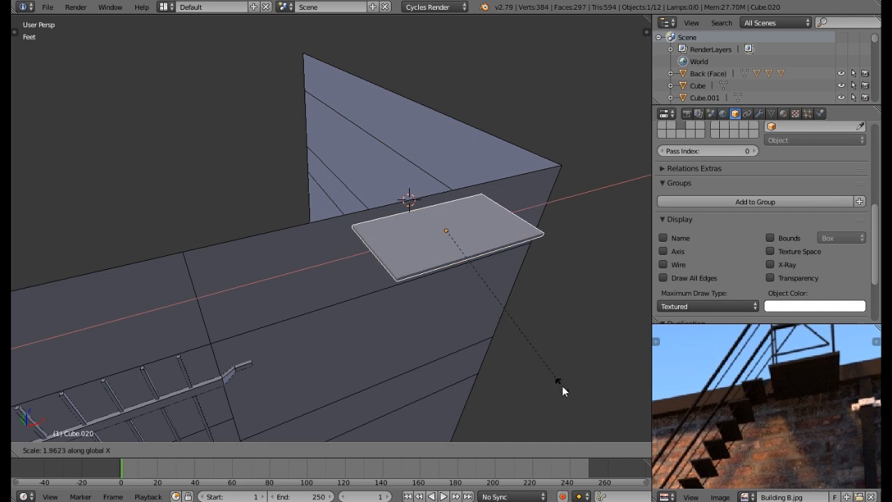
{"action": "left_click", "coordinate": [546, 364]}
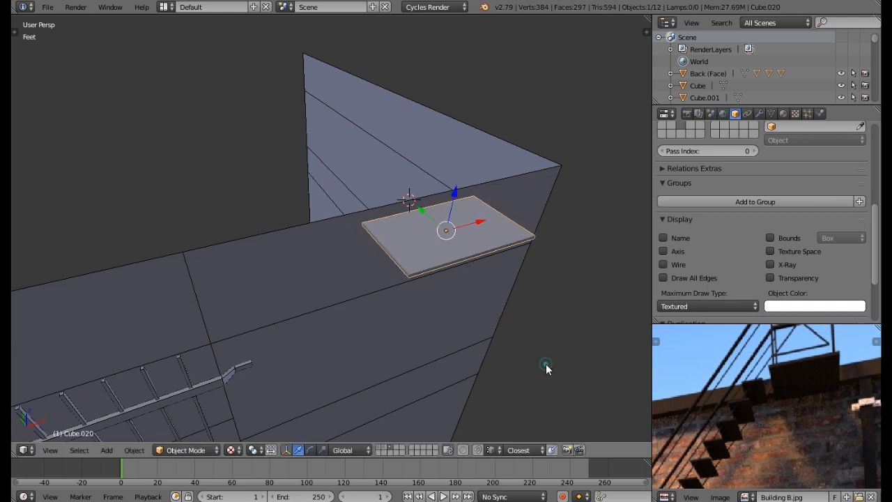
- Reposition the platform slab just below the wall's top edge, checking its placement against the fire escape in the reference photo
{"action": "middle_click_drag", "start_coordinate": [525, 345], "coordinate": [470, 241]}
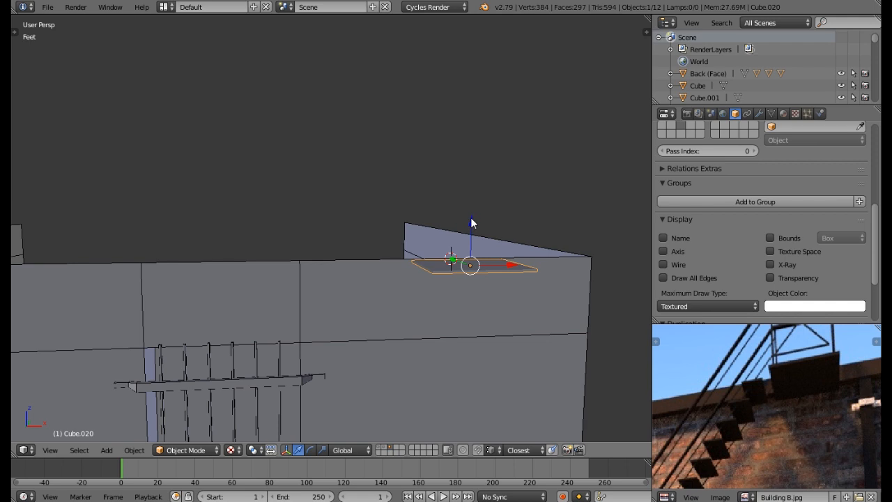
{"action": "left_click_drag", "start_coordinate": [473, 224], "coordinate": [540, 291]}
{"action": "middle_click_drag", "start_coordinate": [541, 290], "coordinate": [518, 295]}
{"action": "scroll", "coordinate": [714, 432], "scroll_direction": "down", "scroll_amount": 3}
{"action": "middle_click_drag", "start_coordinate": [714, 431], "coordinate": [750, 402]}
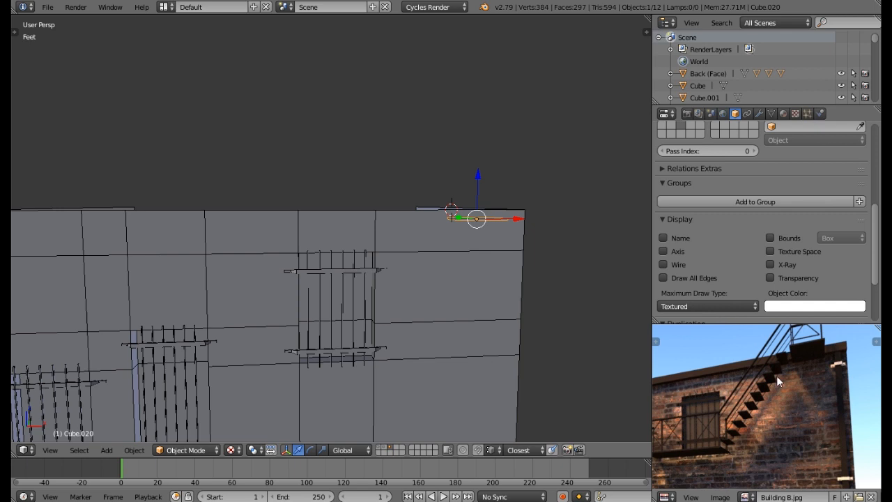
- Lengthen the platform slab along Y and shift it along Y so it meets the front wall
{"action": "middle_click_drag", "start_coordinate": [613, 370], "coordinate": [498, 262]}
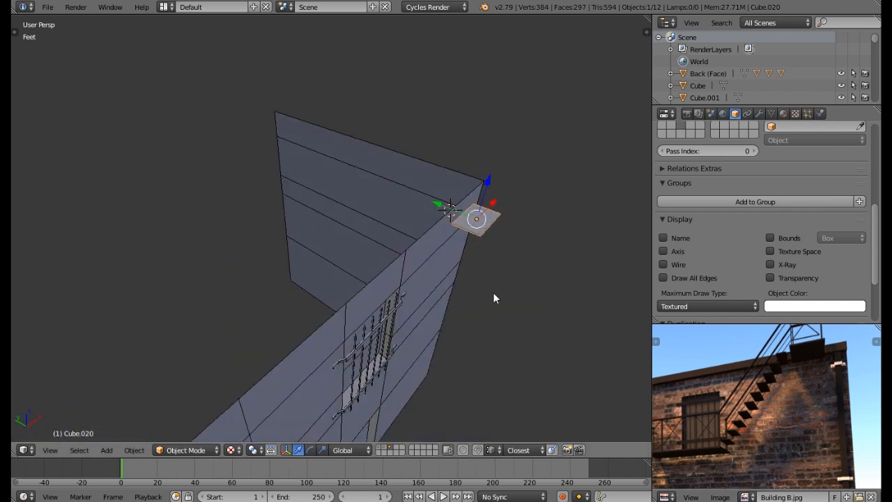
{"action": "key", "text": "s"}
{"action": "key", "text": "y"}
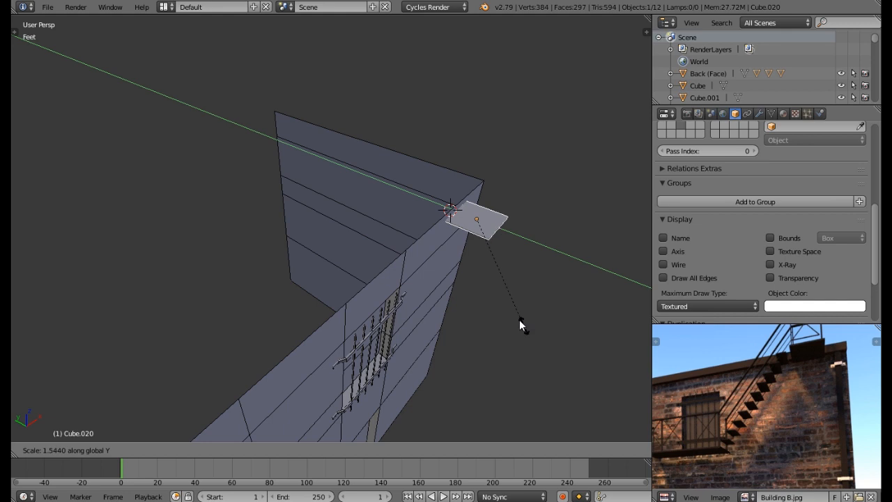
{"action": "left_click", "coordinate": [520, 319]}
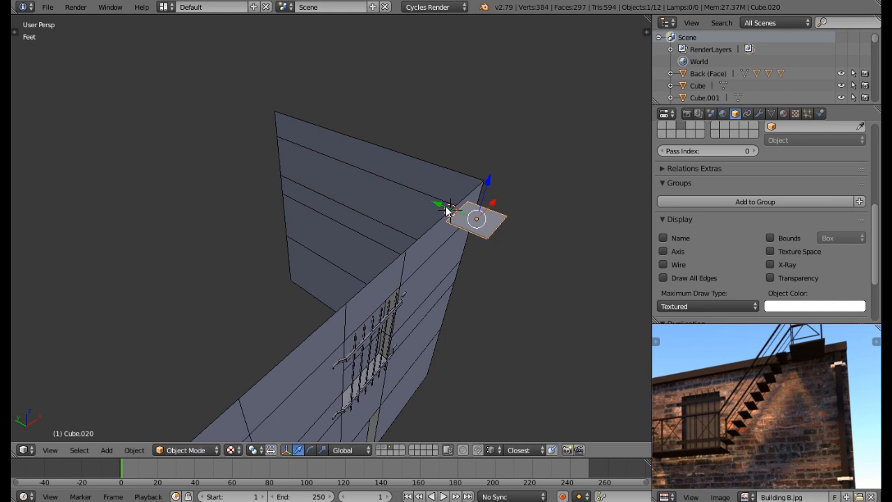
{"action": "left_click_drag", "start_coordinate": [444, 207], "coordinate": [446, 208]}
{"action": "middle_click_drag", "start_coordinate": [513, 242], "coordinate": [437, 240]}
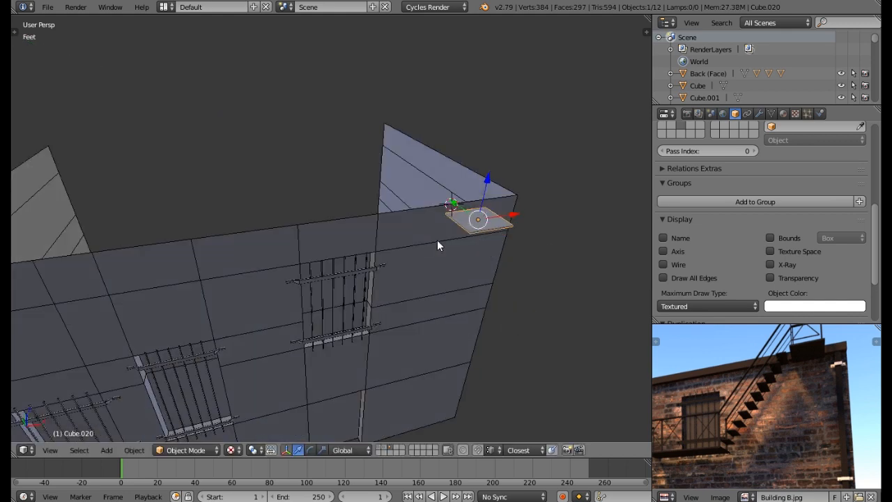
- Duplicate the platform, move the copy along X to its window side, and narrow it along X into a stair tread
{"action": "key", "text": "shift+d"}
{"action": "right_click", "coordinate": [485, 245]}
{"action": "left_click_drag", "start_coordinate": [510, 215], "coordinate": [476, 226]}
{"action": "key", "text": "s"}
{"action": "key", "text": "x"}
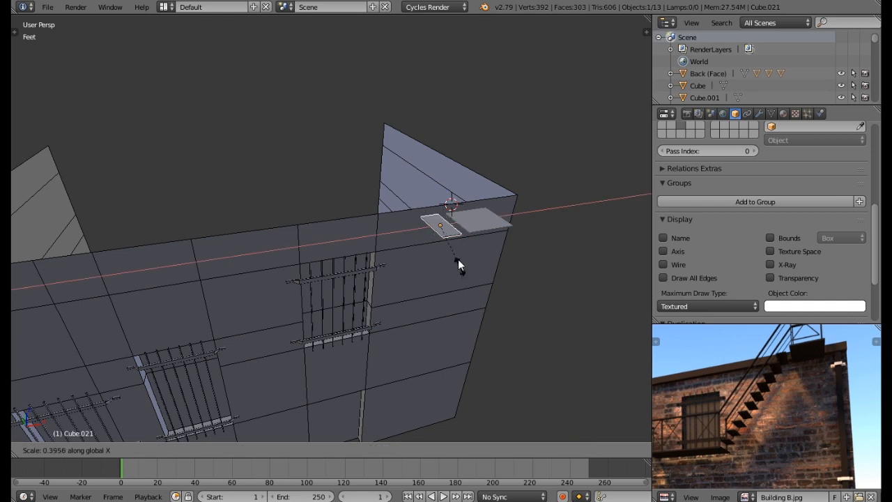
{"action": "left_click", "coordinate": [457, 257]}
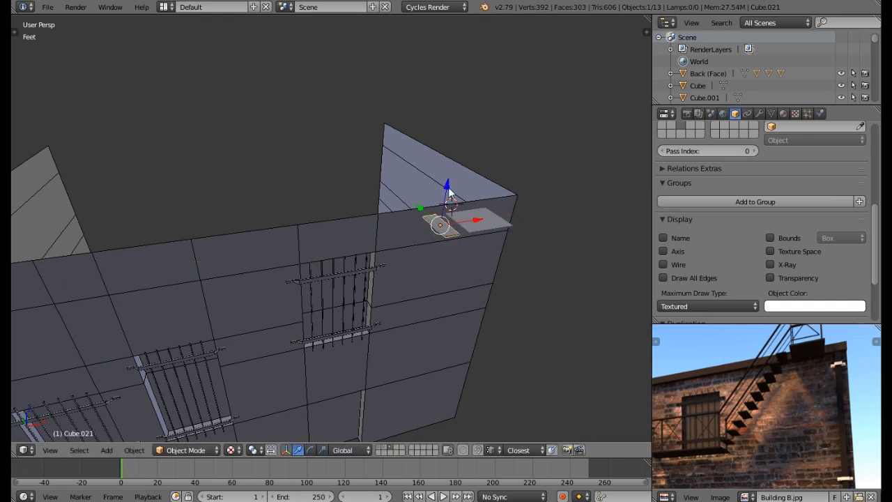
- Position the stair tread slightly below and beside the platform, and check it in the front orthographic view
{"action": "left_click_drag", "start_coordinate": [470, 231], "coordinate": [476, 225]}
{"action": "key", "text": "KP_3"}
{"action": "key", "text": "KP_1"}
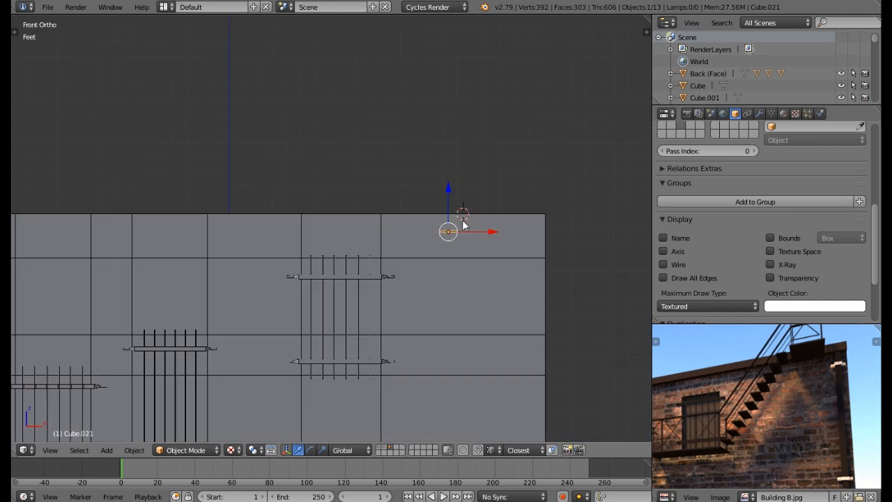
{"action": "scroll", "coordinate": [450, 250], "scroll_direction": "up", "scroll_amount": 5}
{"action": "scroll", "coordinate": [451, 250], "scroll_direction": "down", "scroll_amount": 2}
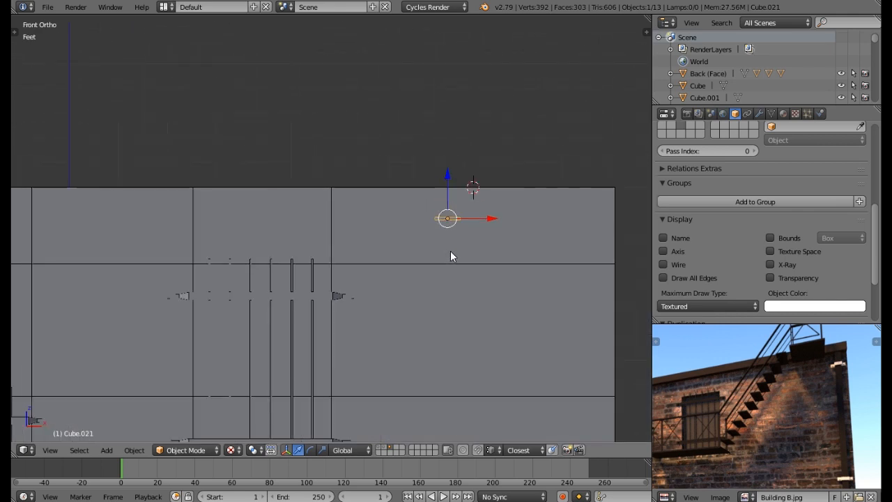
- Select all objects and enable the Wire display option
{"action": "key", "text": "a"}
{"action": "key", "text": "a"}
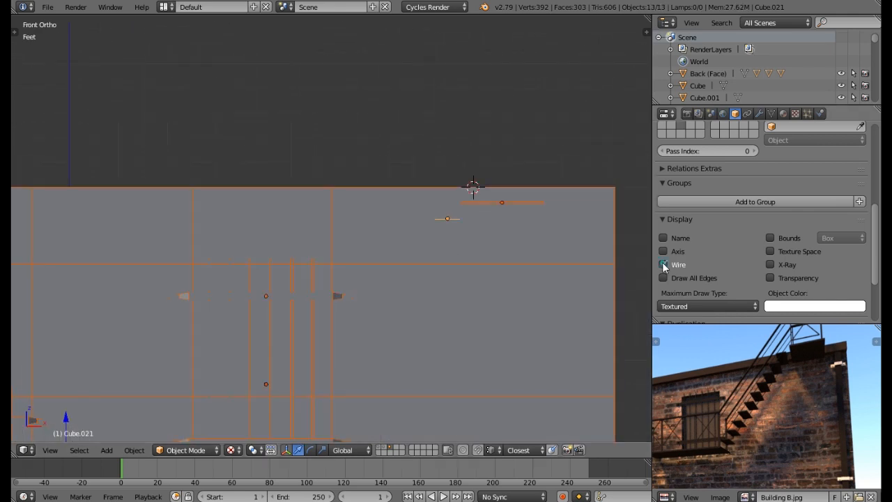
{"action": "middle_click_drag", "start_coordinate": [473, 262], "coordinate": [470, 229], "text": "shift"}
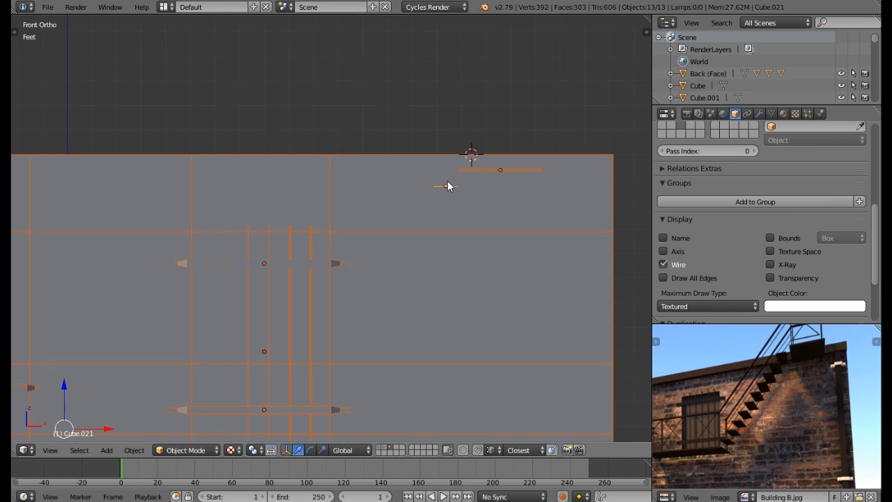
- Select only the stair tread and fine-tune its height along Z just below the top platform
{"action": "right_click", "coordinate": [445, 187]}
{"action": "right_click", "coordinate": [448, 188]}
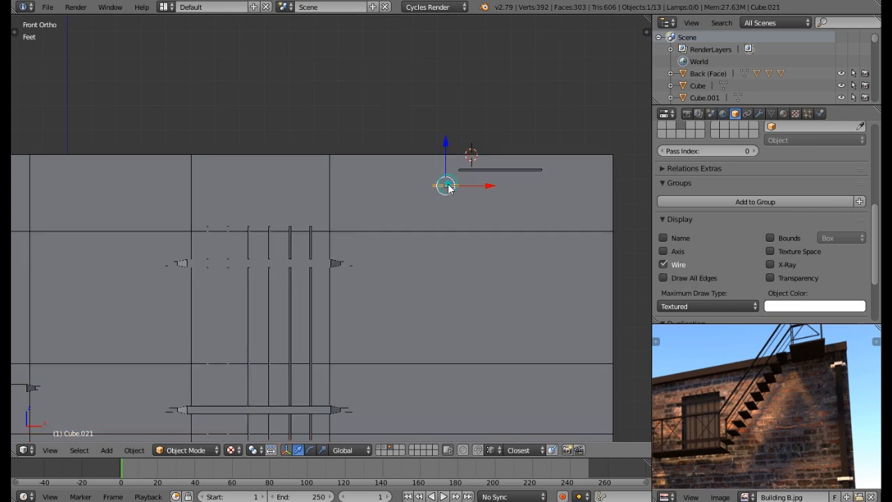
{"action": "left_click_drag", "start_coordinate": [447, 162], "coordinate": [448, 159]}
{"action": "middle_click_drag", "start_coordinate": [428, 179], "coordinate": [455, 125], "text": "shift"}
{"action": "scroll", "coordinate": [447, 164], "scroll_direction": "down", "scroll_amount": 2}
{"action": "middle_click_drag", "start_coordinate": [447, 168], "coordinate": [465, 201]}
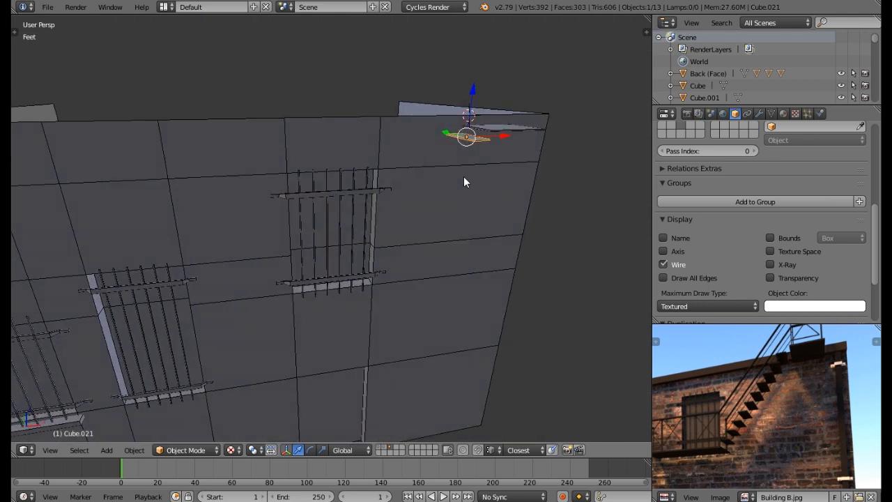
{"action": "left_click_drag", "start_coordinate": [473, 89], "coordinate": [473, 96]}
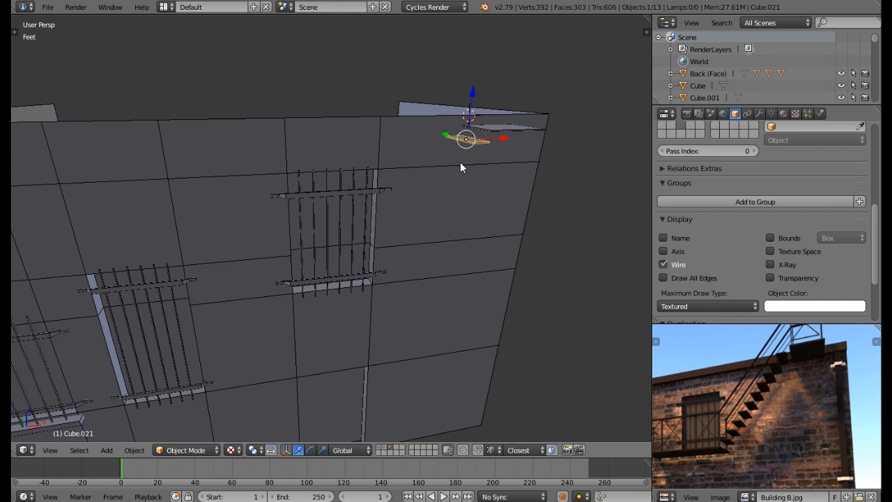
{"action": "middle_click_drag", "start_coordinate": [460, 167], "coordinate": [446, 151]}
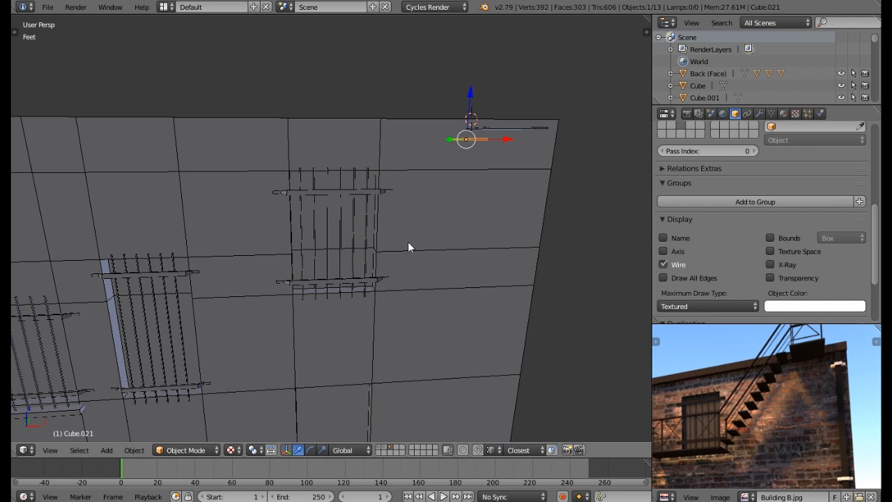
{"action": "middle_click_drag", "start_coordinate": [406, 242], "coordinate": [411, 257]}
- Duplicate the top platform and move the copy down and along X to just below the highest barred window
{"action": "right_click", "coordinate": [513, 124]}
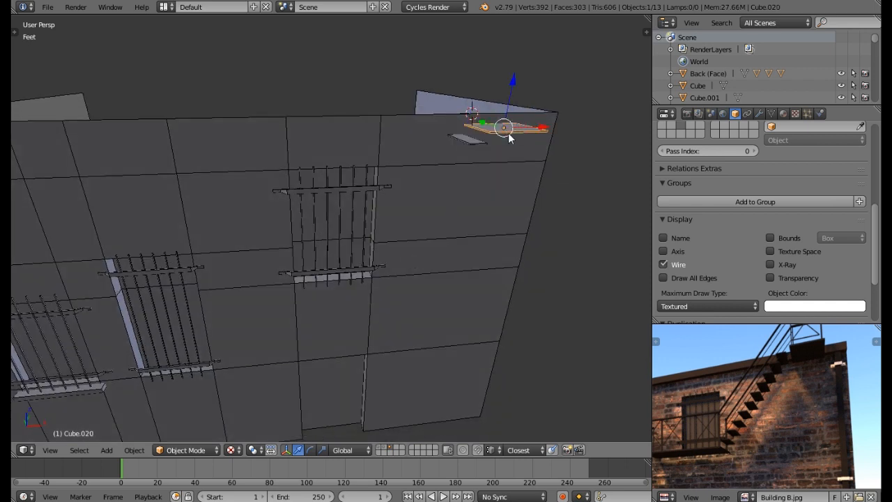
{"action": "key", "text": "shift+d"}
{"action": "right_click", "coordinate": [506, 145]}
{"action": "left_click_drag", "start_coordinate": [513, 85], "coordinate": [492, 245]}
{"action": "left_click_drag", "start_coordinate": [509, 282], "coordinate": [393, 305]}
{"action": "middle_click_drag", "start_coordinate": [452, 181], "coordinate": [464, 146]}
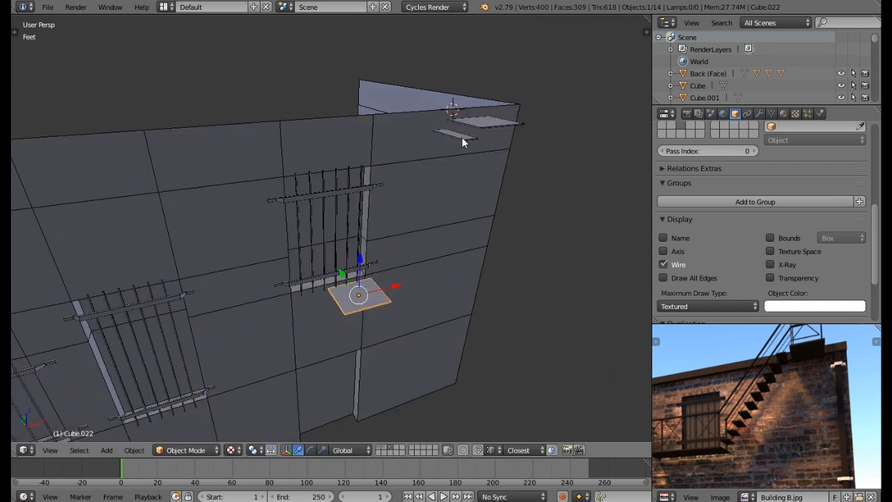
{"action": "middle_click_drag", "start_coordinate": [433, 220], "coordinate": [360, 313]}
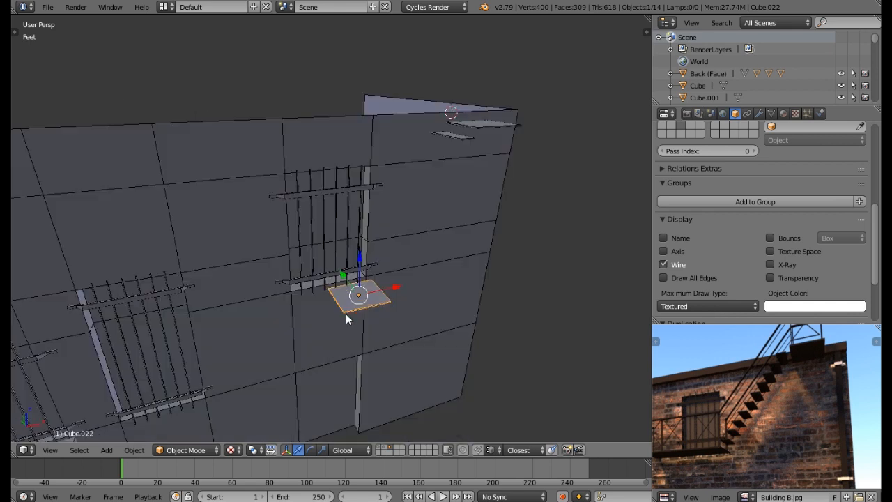
- Widen the window landing along X to about 2.2 times its width and shift it along X beneath the window
{"action": "key", "text": "s"}
{"action": "key", "text": "x"}
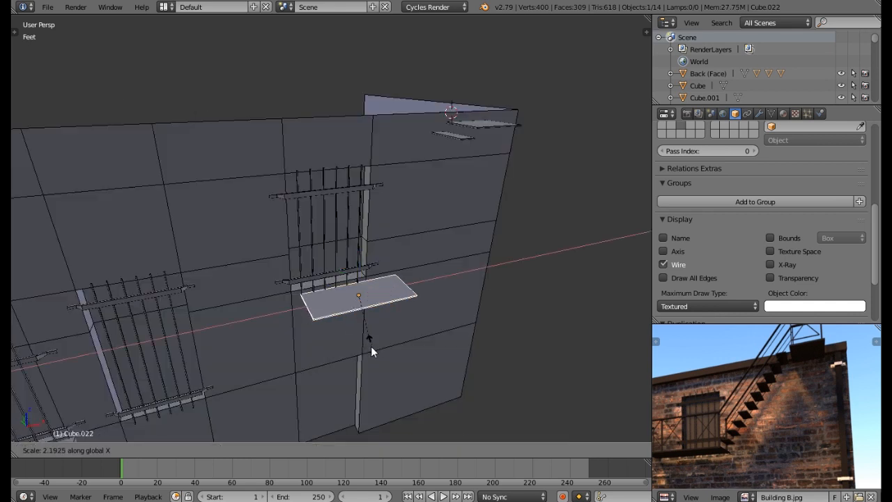
{"action": "left_click", "coordinate": [371, 347]}
{"action": "left_click_drag", "start_coordinate": [390, 291], "coordinate": [359, 310]}
{"action": "middle_click_drag", "start_coordinate": [359, 311], "coordinate": [422, 241]}
- Duplicate the landing, place the copy under the middle barred window, and scale it along X to about 0.8
{"action": "middle_click_drag", "start_coordinate": [789, 413], "coordinate": [791, 394]}
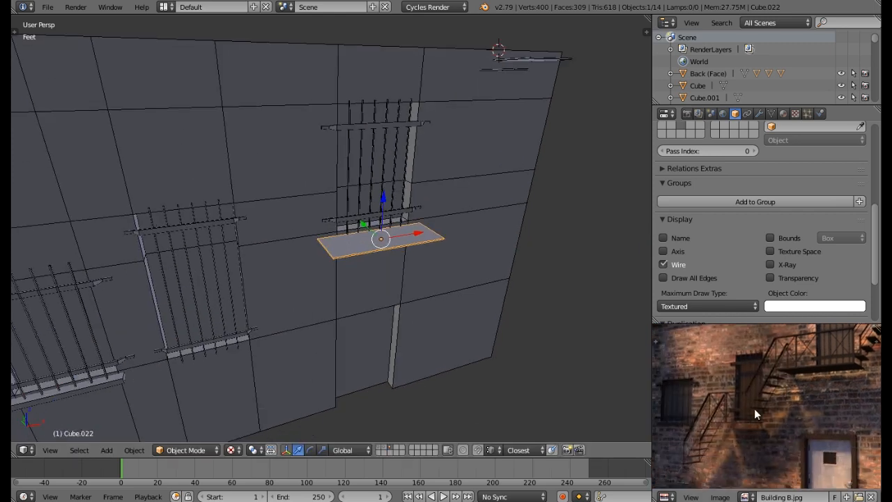
{"action": "key", "text": "shift+d"}
{"action": "right_click", "coordinate": [384, 291]}
{"action": "left_click_drag", "start_coordinate": [388, 213], "coordinate": [248, 339]}
{"action": "key", "text": "s"}
{"action": "key", "text": "x"}
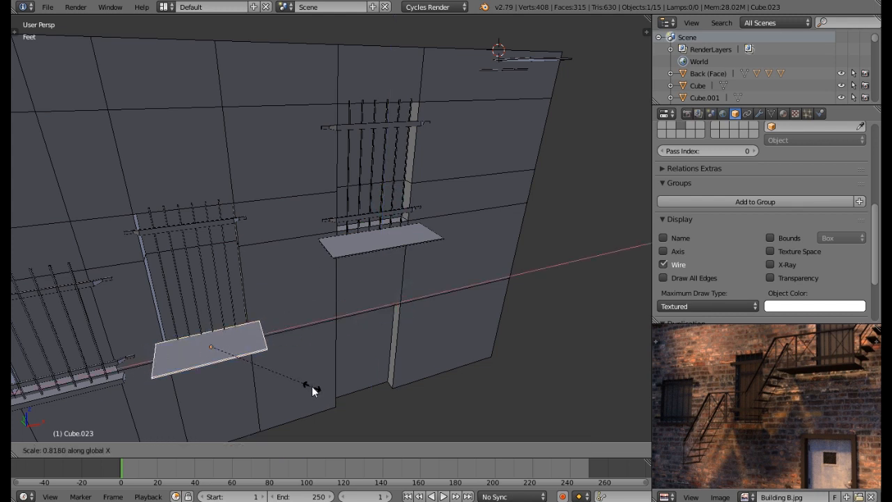
{"action": "left_click", "coordinate": [312, 386]}
- Lower the middle window's landing below the bars, shift it slightly along X, and adjust its width along X
{"action": "middle_click_drag", "start_coordinate": [249, 319], "coordinate": [267, 303]}
{"action": "left_click_drag", "start_coordinate": [207, 309], "coordinate": [215, 336]}
{"action": "middle_click_drag", "start_coordinate": [260, 342], "coordinate": [244, 346]}
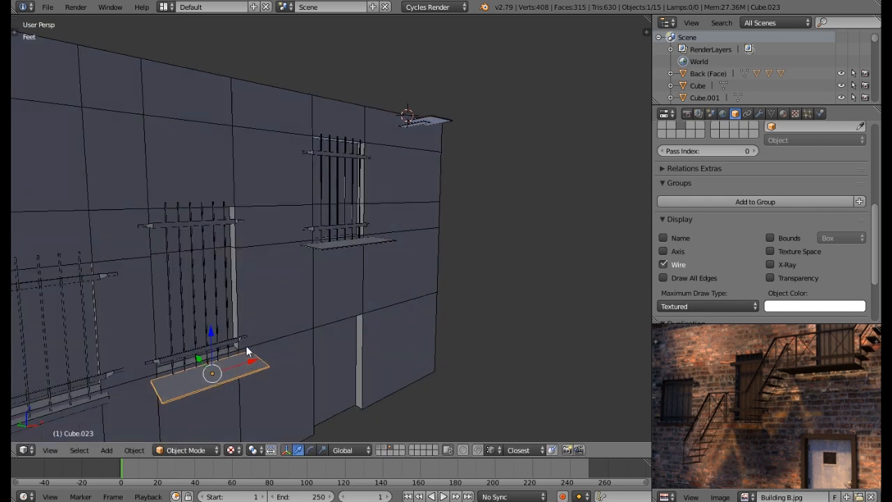
{"action": "left_click_drag", "start_coordinate": [250, 362], "coordinate": [243, 364]}
{"action": "key", "text": "s"}
{"action": "key", "text": "x"}
{"action": "left_click", "coordinate": [304, 384]}
- Select the stair tread below the top platform and add an Array modifier to it
{"action": "middle_click_drag", "start_coordinate": [299, 383], "coordinate": [360, 142]}
{"action": "right_click", "coordinate": [403, 55]}
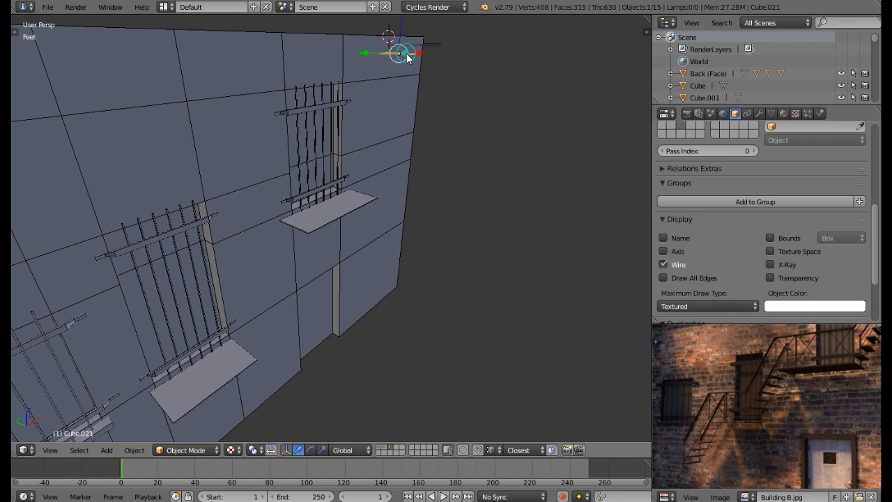
{"action": "key", "text": "KP_Decimal"}
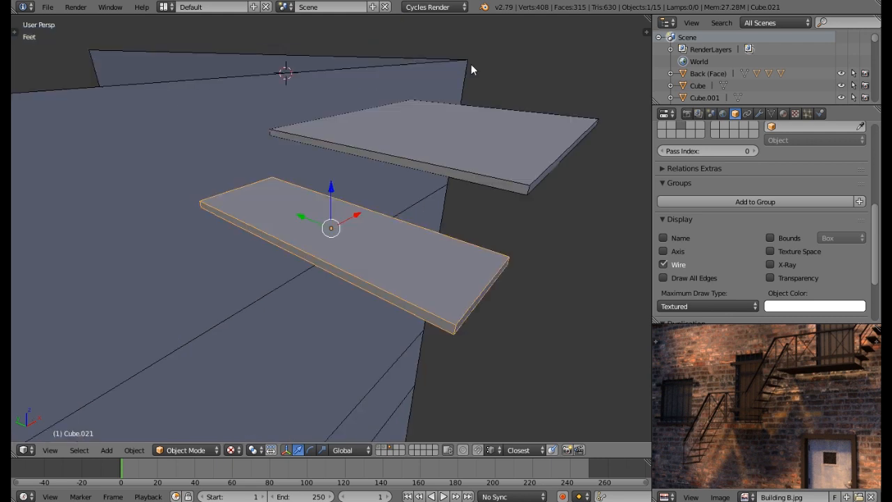
{"action": "left_click", "coordinate": [759, 114]}
{"action": "left_click", "coordinate": [678, 154]}
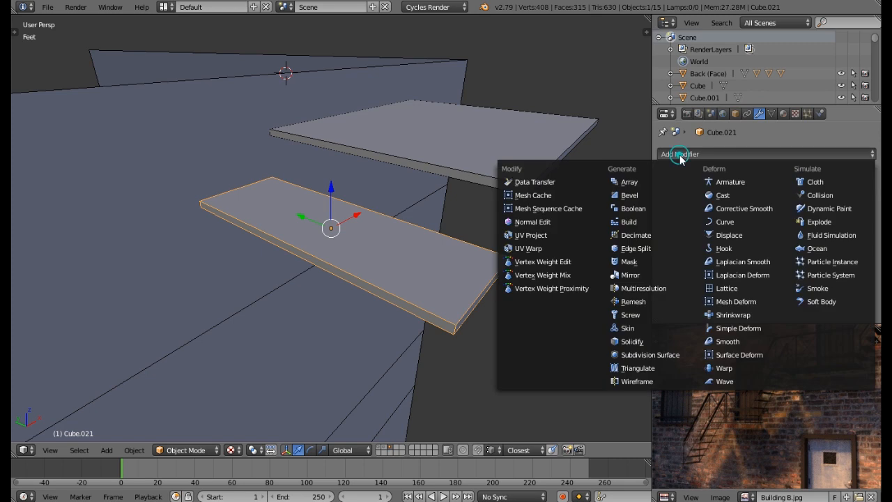
{"action": "left_click", "coordinate": [638, 182]}
- Set the tread array's count to 10
{"action": "scroll", "coordinate": [444, 253], "scroll_direction": "down", "scroll_amount": 3}
{"action": "middle_click_drag", "start_coordinate": [444, 253], "coordinate": [423, 157]}
{"action": "scroll", "coordinate": [425, 158], "scroll_direction": "down", "scroll_amount": 3}
{"action": "scroll", "coordinate": [417, 207], "scroll_direction": "down", "scroll_amount": 2}
{"action": "middle_click_drag", "start_coordinate": [388, 299], "coordinate": [380, 283]}
{"action": "left_click", "coordinate": [840, 221]}
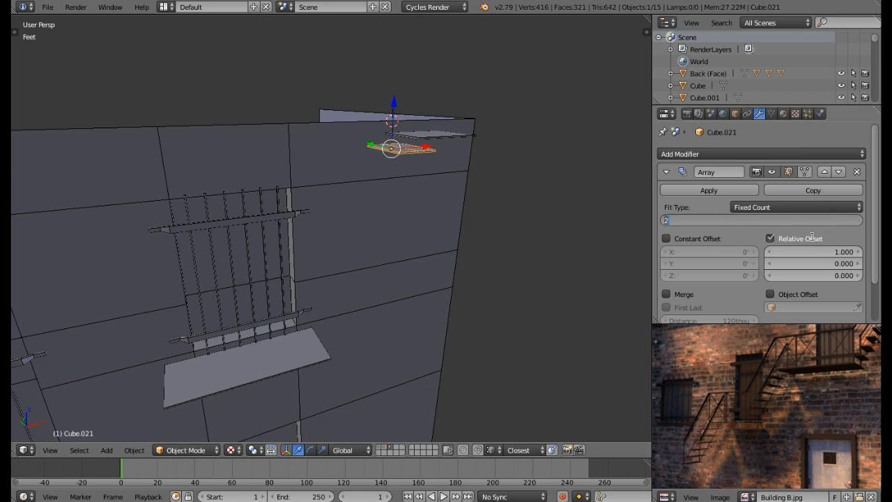
{"action": "key", "text": "Return"}
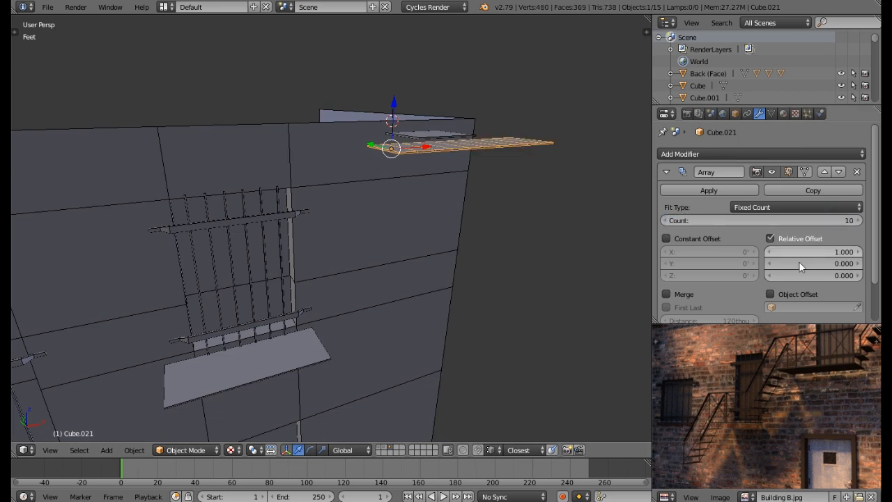
- Set the tread array's relative offset to X -0.400 and Z -13.800 so the treads descend toward the window landing
{"action": "left_click_drag", "start_coordinate": [827, 250], "coordinate": [782, 251]}
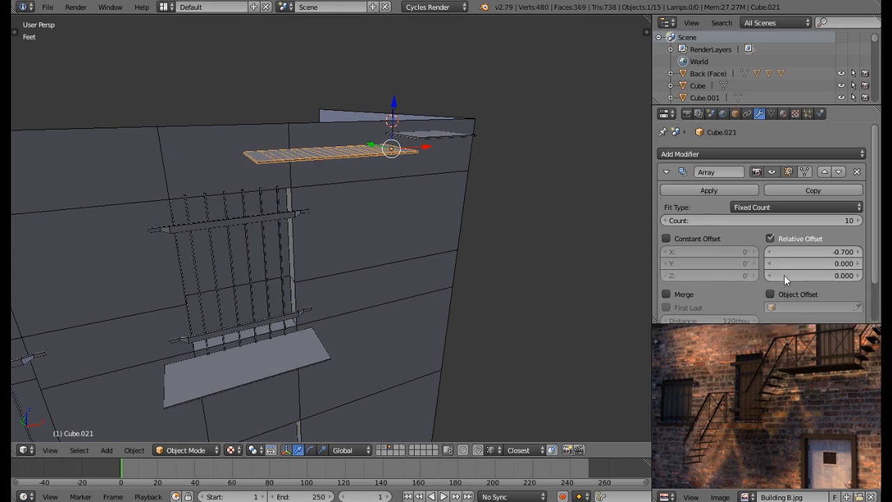
{"action": "left_click_drag", "start_coordinate": [827, 277], "coordinate": [494, 277]}
{"action": "middle_click_drag", "start_coordinate": [349, 298], "coordinate": [334, 274]}
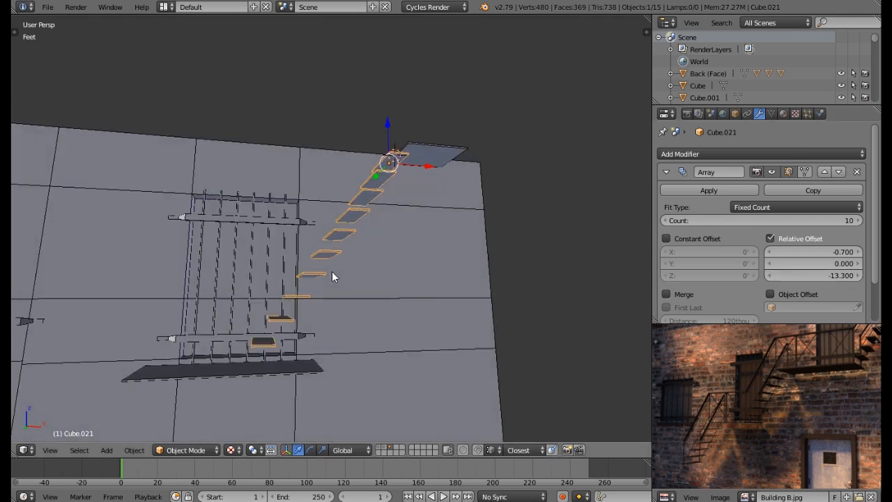
{"action": "left_click", "coordinate": [823, 276]}
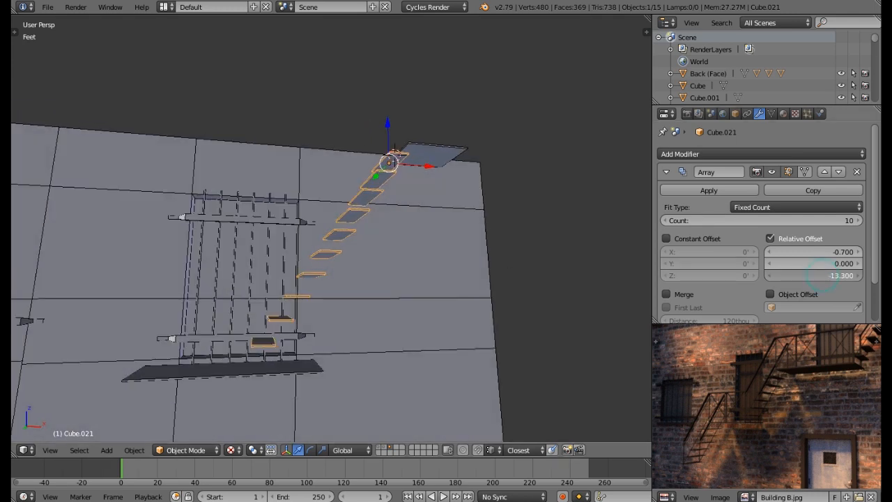
{"action": "left_click_drag", "start_coordinate": [823, 276], "coordinate": [833, 256]}
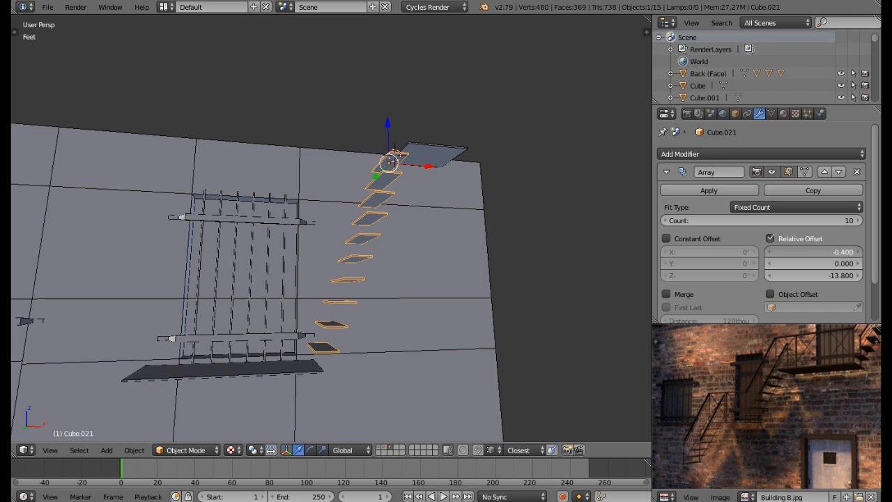
{"action": "middle_click_drag", "start_coordinate": [498, 278], "coordinate": [546, 301]}
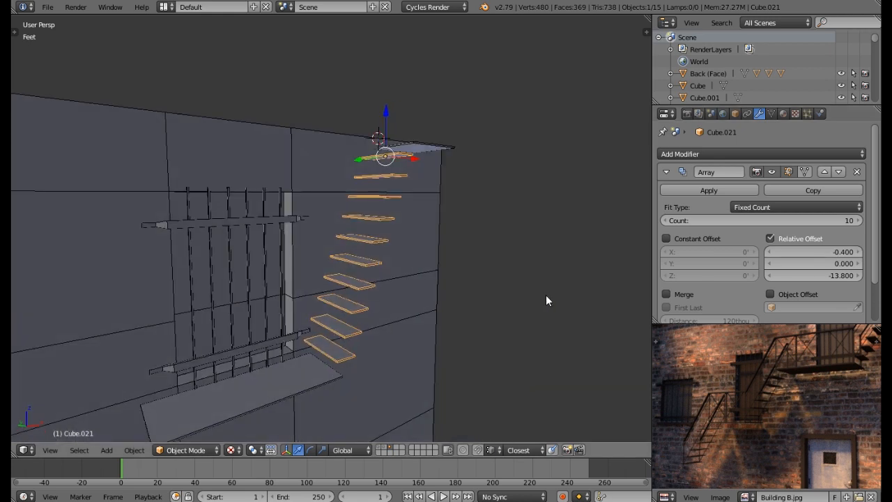
{"action": "middle_click_drag", "start_coordinate": [428, 288], "coordinate": [395, 251]}
- Deselect everything and increase the tread array's count to 12
{"action": "key", "text": "a"}
{"action": "scroll", "coordinate": [392, 251], "scroll_direction": "up", "scroll_amount": 4}
{"action": "scroll", "coordinate": [392, 247], "scroll_direction": "up", "scroll_amount": 1}
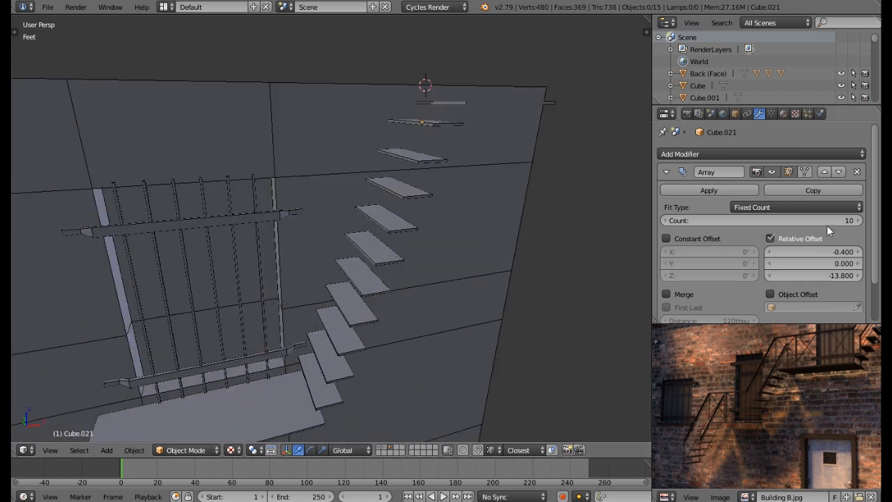
{"action": "left_click", "coordinate": [711, 221]}
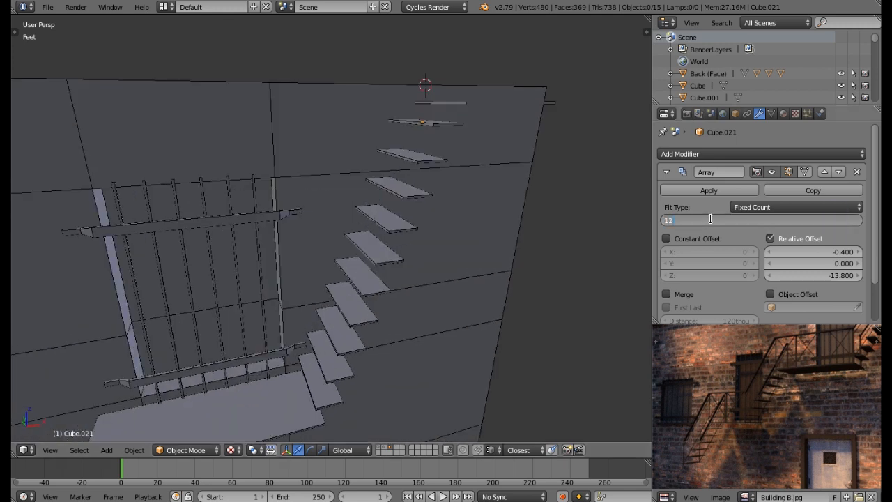
{"action": "key", "text": "Return"}
{"action": "middle_click_drag", "start_coordinate": [400, 335], "coordinate": [401, 300]}
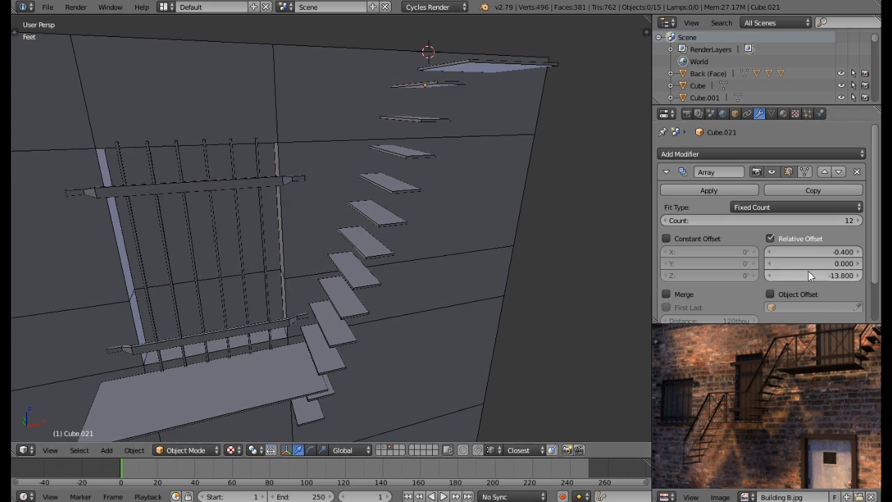
- Change the tread array's relative Z offset to -11.400, keeping the X offset at -0.400, and check the flight against the landing
{"action": "left_click", "coordinate": [828, 255]}
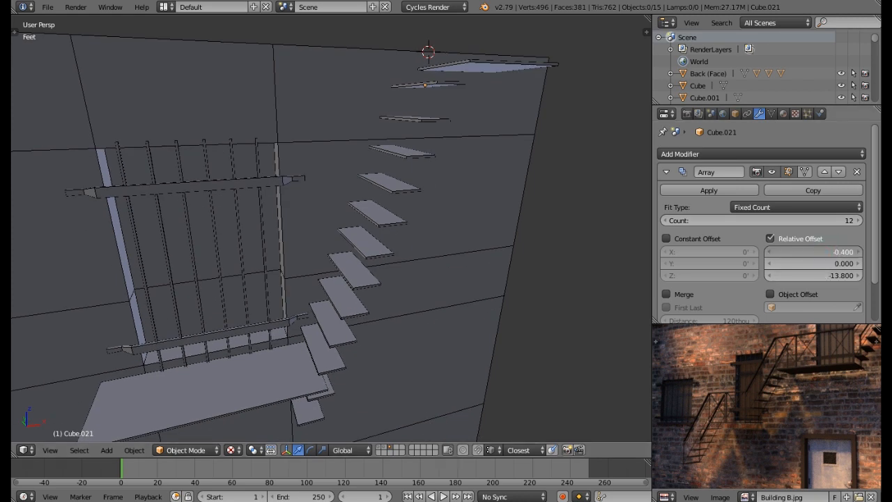
{"action": "left_click_drag", "start_coordinate": [827, 254], "coordinate": [840, 272]}
{"action": "key", "text": "ctrl+z"}
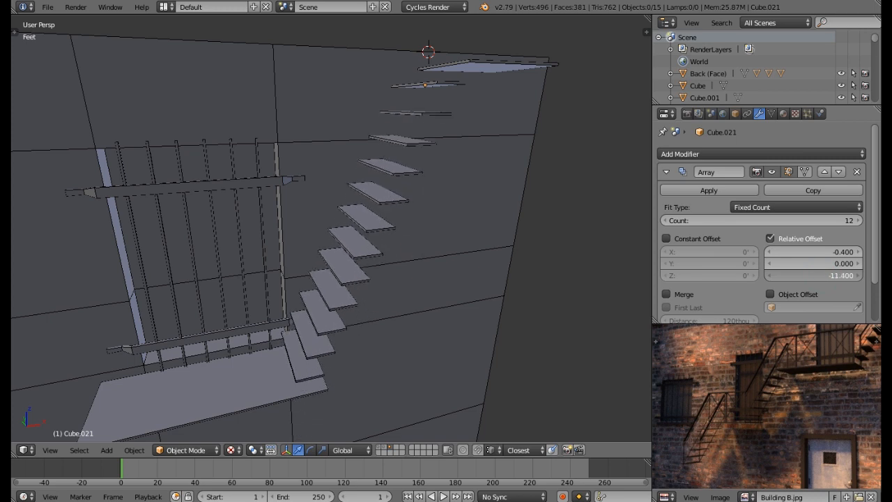
{"action": "middle_click_drag", "start_coordinate": [512, 333], "coordinate": [538, 300]}
{"action": "scroll", "coordinate": [538, 300], "scroll_direction": "down", "scroll_amount": 4}
{"action": "middle_click_drag", "start_coordinate": [468, 334], "coordinate": [483, 318]}
{"action": "middle_click_drag", "start_coordinate": [477, 336], "coordinate": [445, 286]}
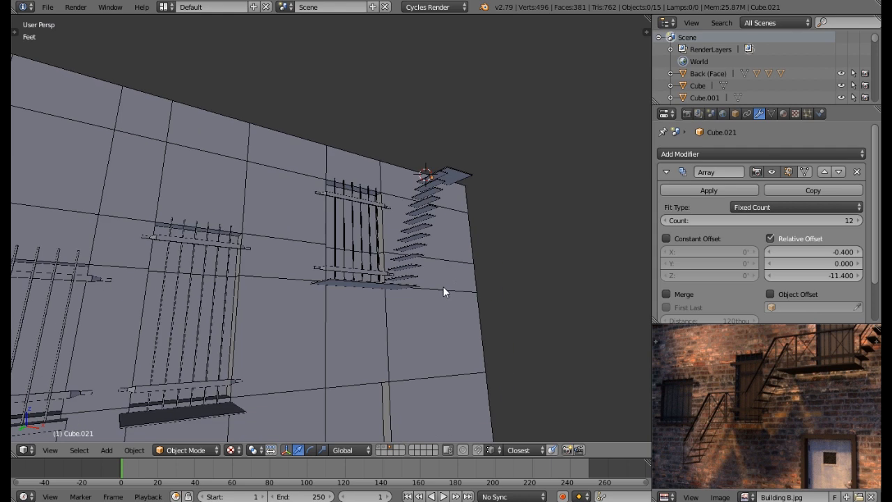
- Duplicate the upper stair flight and move the copy so its top tread meets the near end of the highest window's landing
{"action": "middle_click_drag", "start_coordinate": [834, 355], "coordinate": [789, 387]}
{"action": "middle_click_drag", "start_coordinate": [359, 238], "coordinate": [430, 239]}
{"action": "right_click", "coordinate": [424, 225]}
{"action": "right_click", "coordinate": [425, 225]}
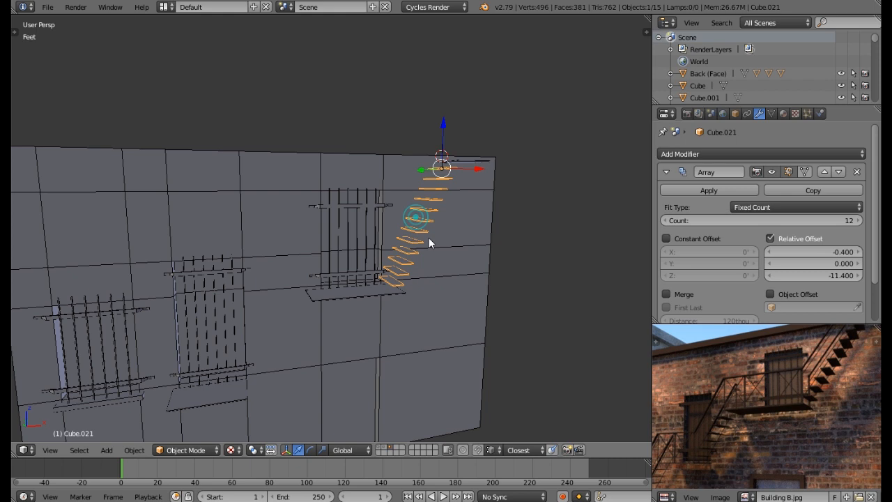
{"action": "key", "text": "shift+d"}
{"action": "right_click", "coordinate": [447, 272]}
{"action": "left_click_drag", "start_coordinate": [475, 166], "coordinate": [323, 210]}
{"action": "left_click_drag", "start_coordinate": [289, 123], "coordinate": [307, 261]}
{"action": "left_click_drag", "start_coordinate": [320, 297], "coordinate": [328, 302]}
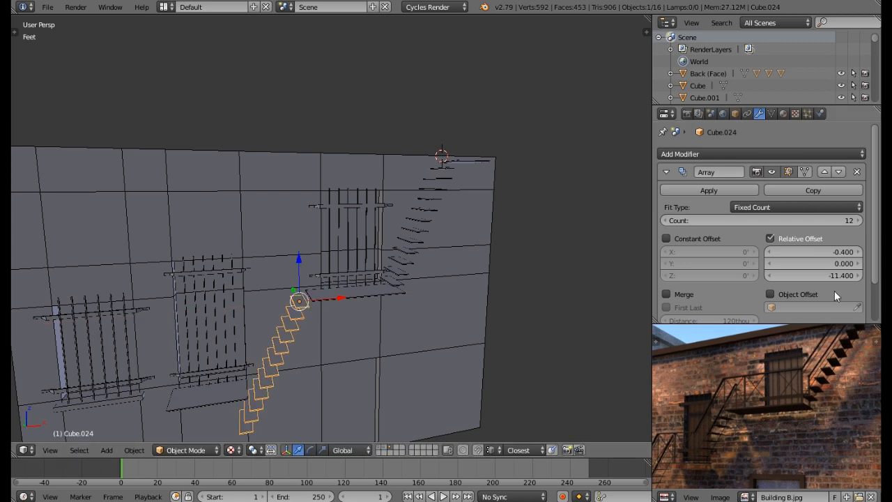
- Set the second flight's array to a relative X offset of -0.700 and a count of 8
{"action": "left_click_drag", "start_coordinate": [830, 254], "coordinate": [802, 254]}
{"action": "middle_click_drag", "start_coordinate": [251, 385], "coordinate": [268, 359]}
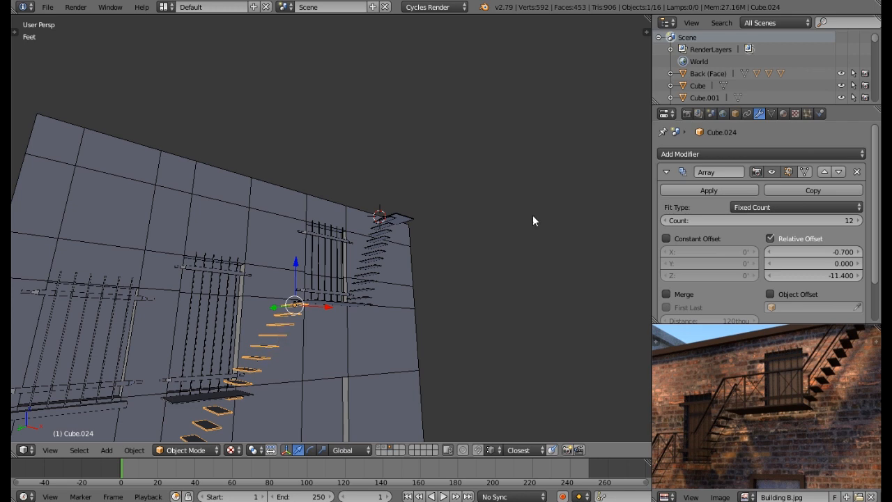
{"action": "left_click", "coordinate": [829, 219]}
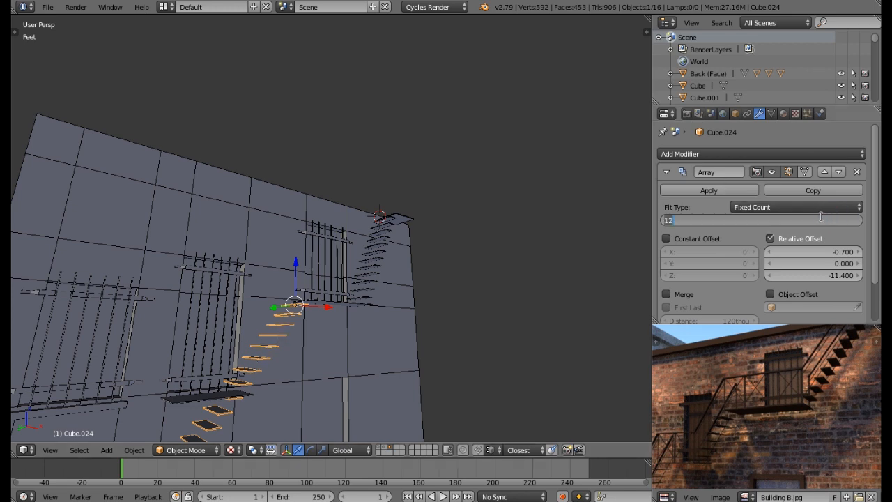
{"action": "key", "text": "Return"}
{"action": "middle_click_drag", "start_coordinate": [156, 330], "coordinate": [138, 386]}
{"action": "mouse_move", "coordinate": [213, 357]}
{"action": "middle_mouse_down"}
{"action": "mouse_move", "coordinate": [274, 275]}
{"action": "mouse_move", "coordinate": [332, 285]}
{"action": "mouse_move", "coordinate": [294, 275]}
{"action": "middle_mouse_up"}
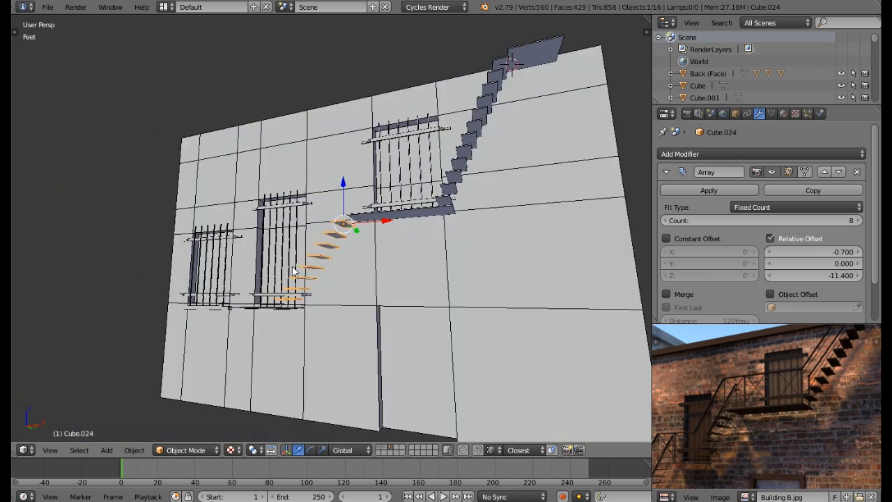
- Duplicate the middle stair flight and move the copy along X and down so it descends from the middle window's landing
{"action": "scroll", "coordinate": [294, 275], "scroll_direction": "up", "scroll_amount": 1}
{"action": "middle_click_drag", "start_coordinate": [689, 408], "coordinate": [761, 358]}
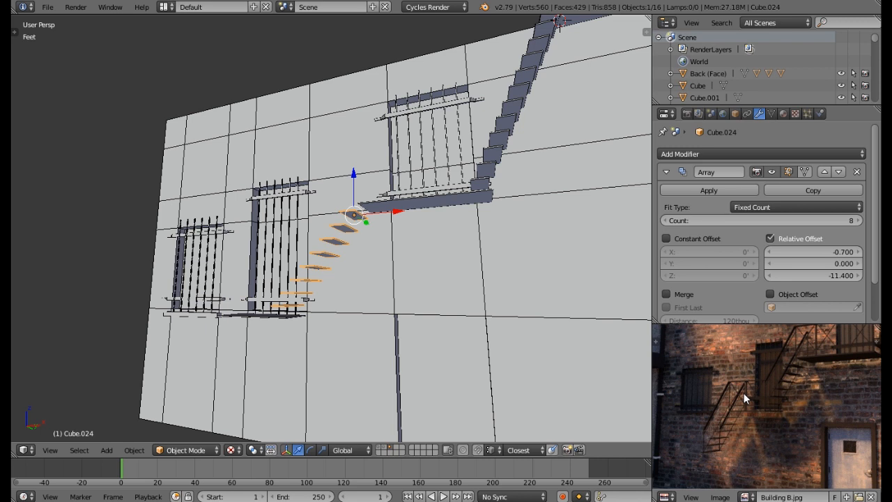
{"action": "middle_click_drag", "start_coordinate": [438, 320], "coordinate": [415, 257]}
{"action": "key", "text": "shift+d"}
{"action": "right_click", "coordinate": [408, 254]}
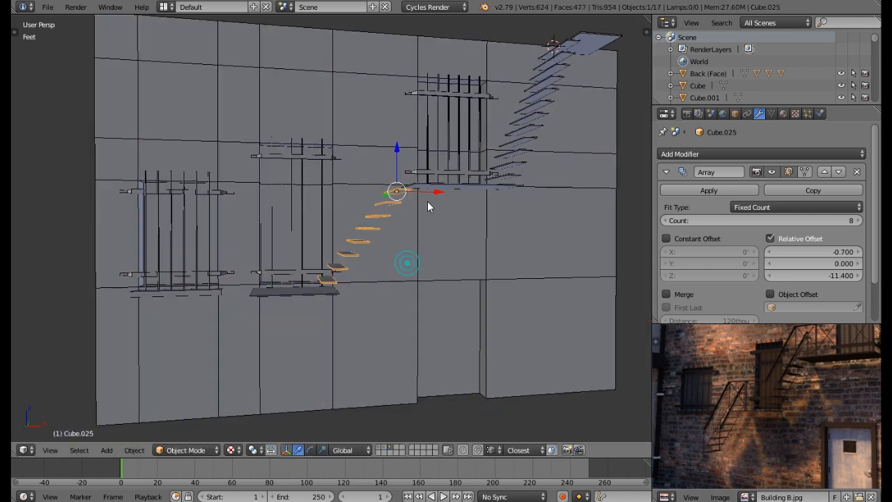
{"action": "left_click_drag", "start_coordinate": [432, 193], "coordinate": [292, 210]}
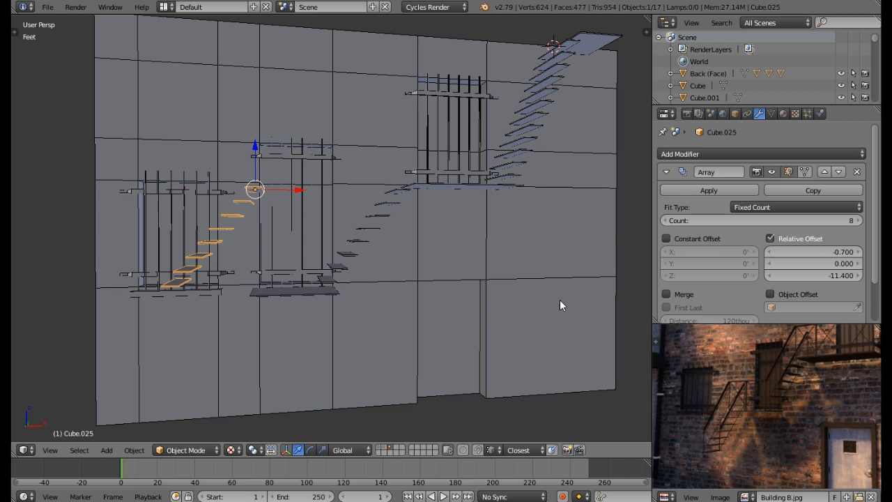
{"action": "left_click_drag", "start_coordinate": [252, 148], "coordinate": [267, 267]}
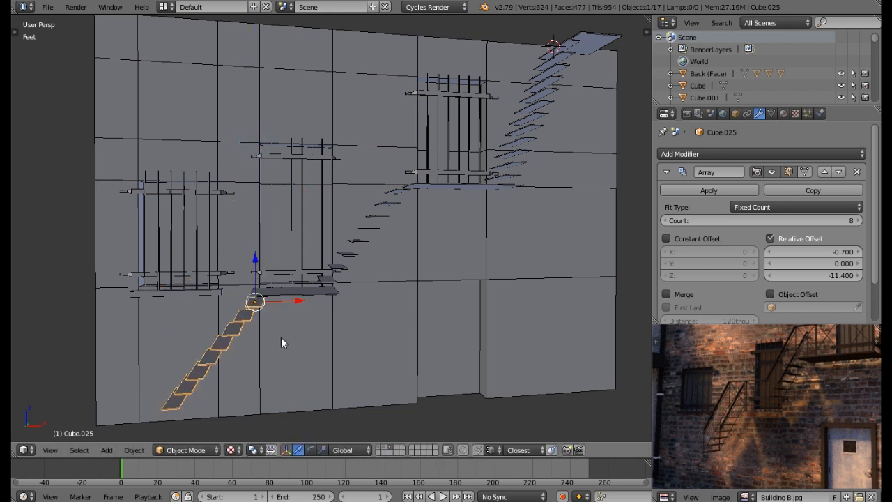
- Set the lowest flight's array count to 6 and deselect everything
{"action": "scroll", "coordinate": [303, 299], "scroll_direction": "up", "scroll_amount": 3}
{"action": "left_click", "coordinate": [841, 224]}
{"action": "type", "text": "6"}
{"action": "key", "text": "Return"}
{"action": "middle_click_drag", "start_coordinate": [308, 314], "coordinate": [361, 327]}
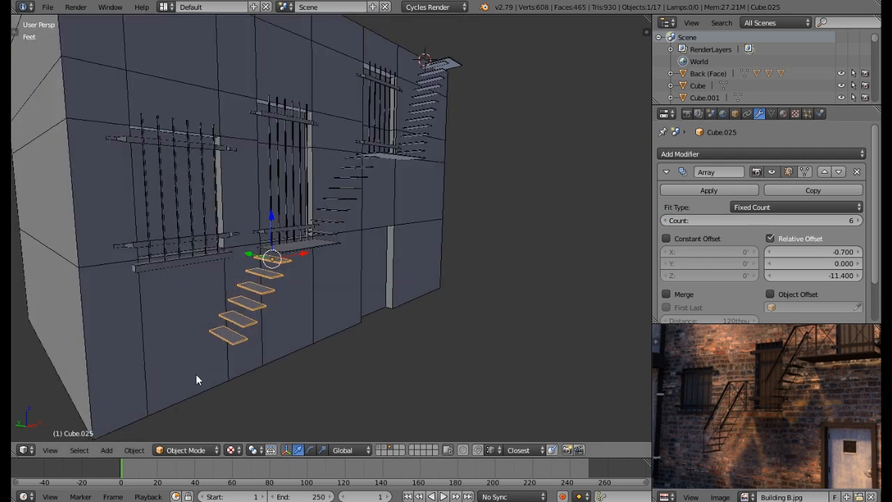
{"action": "middle_click_drag", "start_coordinate": [375, 326], "coordinate": [410, 338]}
{"action": "key", "text": "a"}
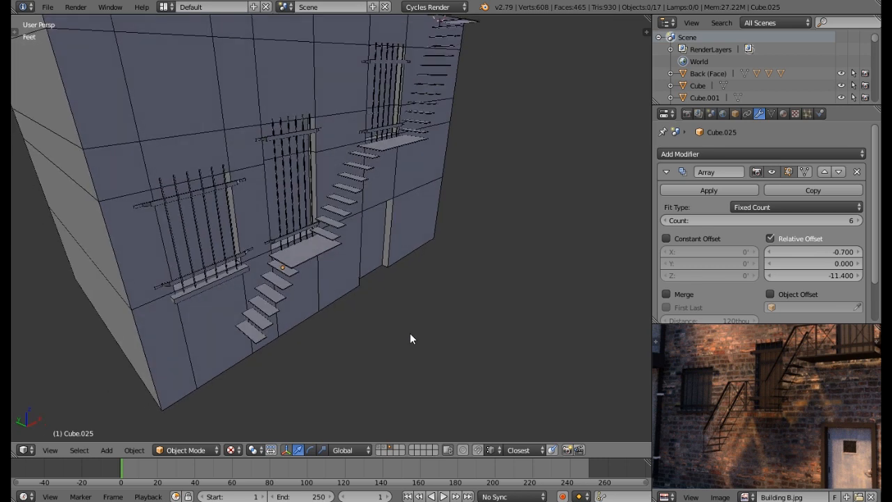
- Check the fire escape in the reference image and shift the lowest flight slightly along X, away from its landing
{"action": "middle_click_drag", "start_coordinate": [802, 365], "coordinate": [736, 415]}
{"action": "middle_click_drag", "start_coordinate": [806, 383], "coordinate": [780, 403]}
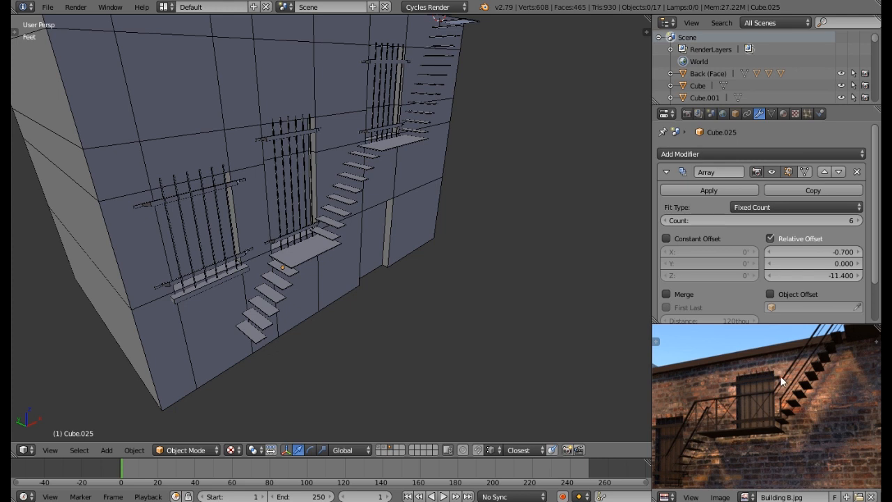
{"action": "middle_click_drag", "start_coordinate": [822, 369], "coordinate": [763, 433]}
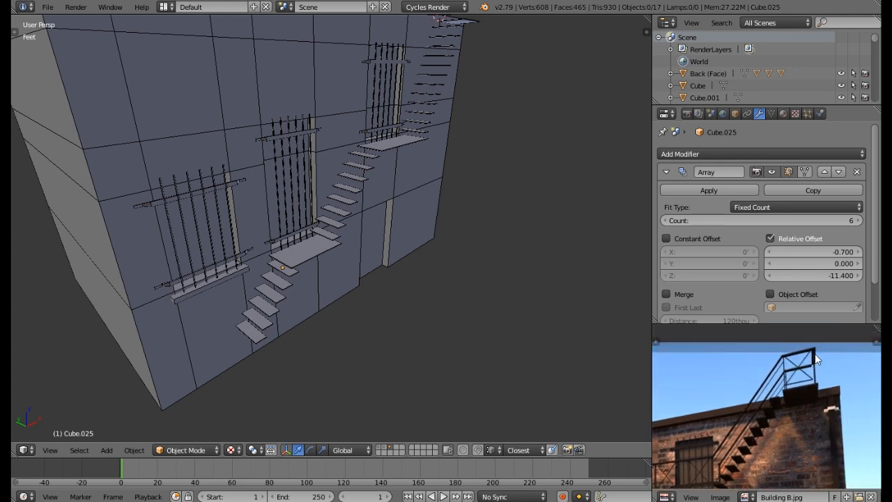
{"action": "scroll", "coordinate": [816, 359], "scroll_direction": "up", "scroll_amount": 4}
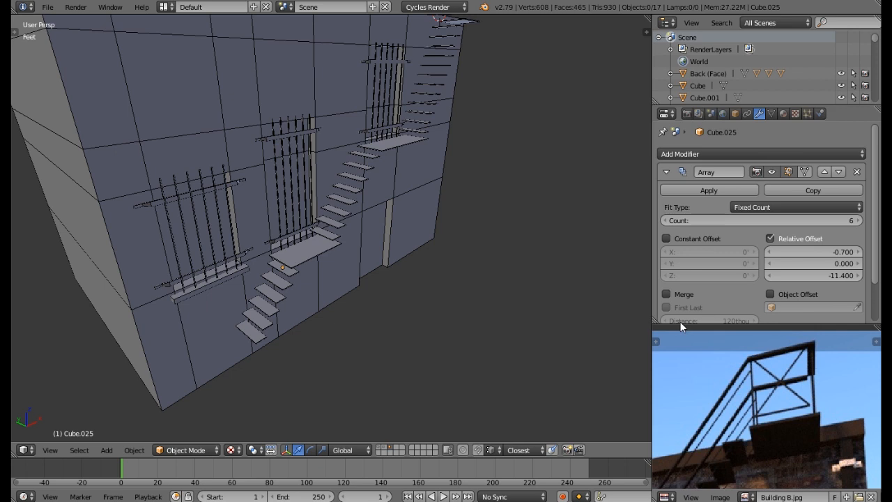
{"action": "middle_click_drag", "start_coordinate": [421, 241], "coordinate": [320, 263]}
{"action": "right_click", "coordinate": [320, 263]}
{"action": "right_click", "coordinate": [281, 272]}
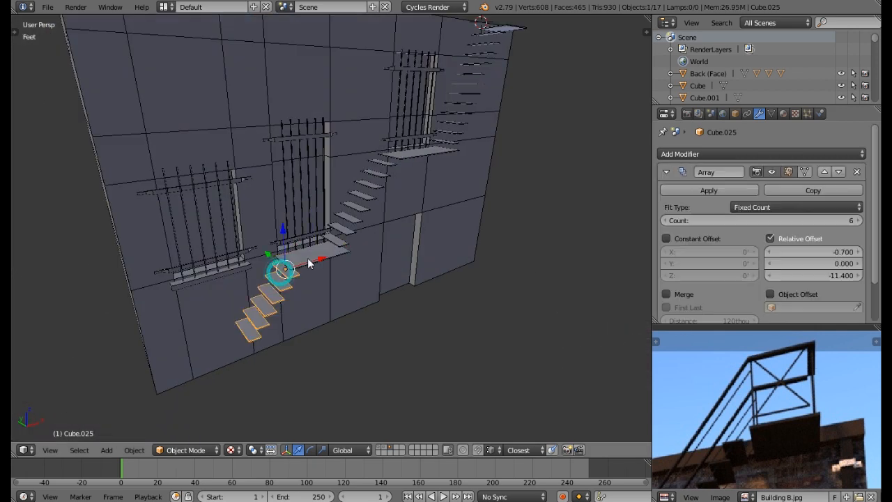
{"action": "left_click_drag", "start_coordinate": [315, 260], "coordinate": [305, 263]}
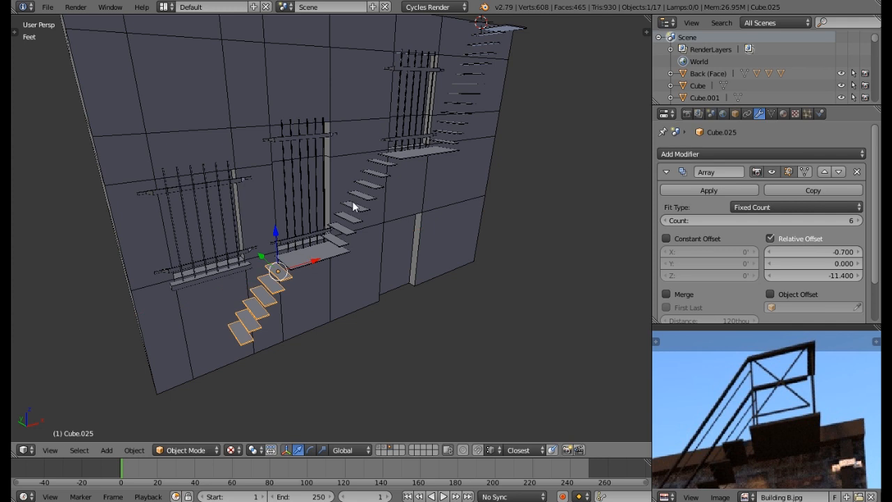
- Select all three fire escape landings and widen them by a factor of about 1.35 along Y
{"action": "middle_click_drag", "start_coordinate": [413, 94], "coordinate": [448, 117]}
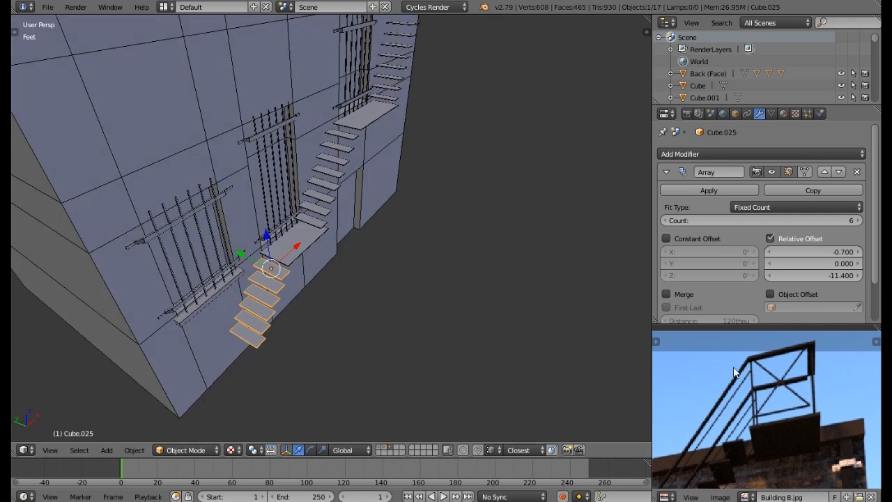
{"action": "middle_click_drag", "start_coordinate": [292, 266], "coordinate": [263, 208]}
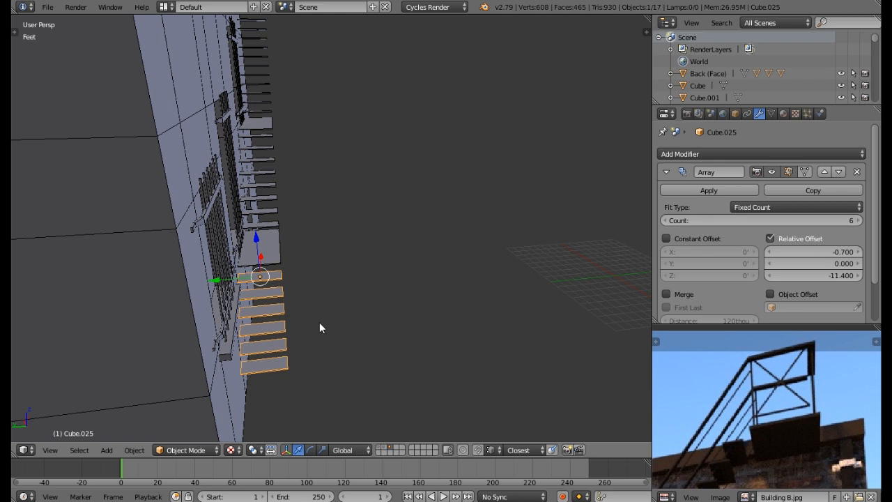
{"action": "right_click", "coordinate": [273, 255]}
{"action": "middle_click_drag", "start_coordinate": [276, 246], "coordinate": [265, 180]}
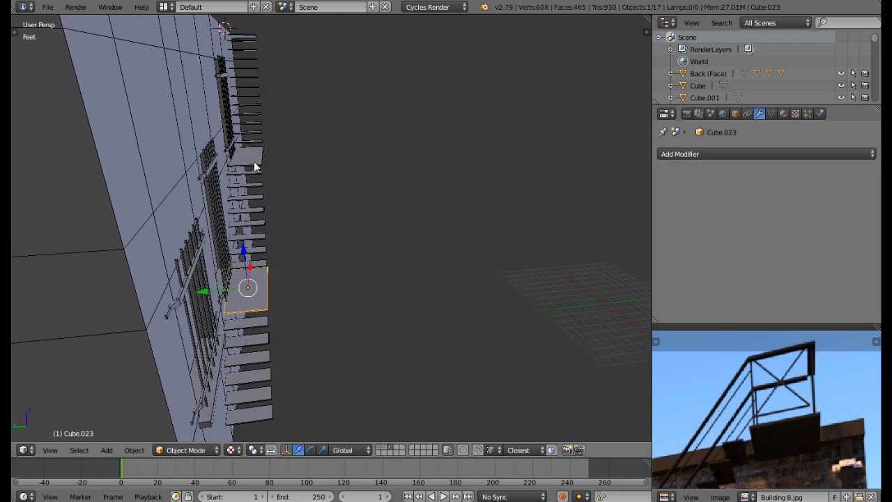
{"action": "right_click", "coordinate": [253, 154], "text": "shift"}
{"action": "middle_click_drag", "start_coordinate": [263, 120], "coordinate": [245, 71]}
{"action": "right_click", "coordinate": [245, 71], "text": "shift"}
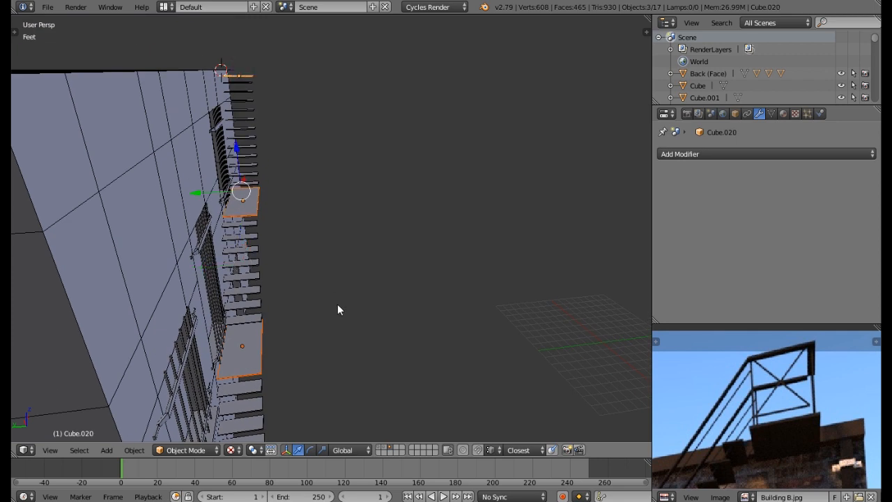
{"action": "key", "text": "s"}
{"action": "key", "text": "y"}
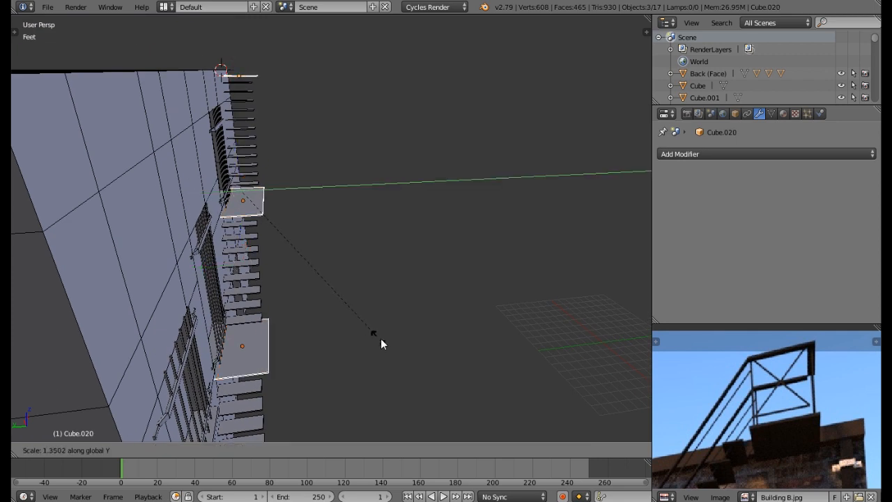
{"action": "left_click", "coordinate": [381, 339]}
- Move the three landings outward along Y, away from the wall
{"action": "key", "text": "g"}
{"action": "key", "text": "y"}
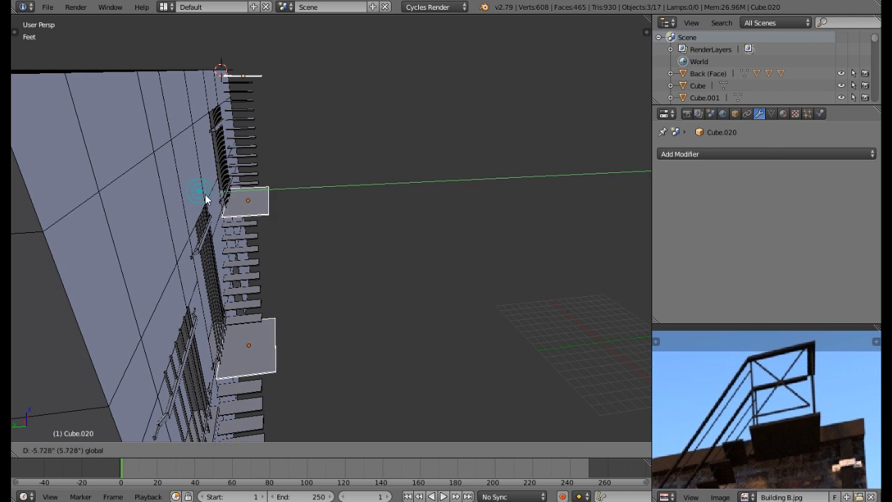
{"action": "left_click", "coordinate": [209, 198]}
- Select all three stair flights and move them outward along Y by about 1.24 feet, toward the landings' outer edges
{"action": "left_click", "coordinate": [253, 239]}
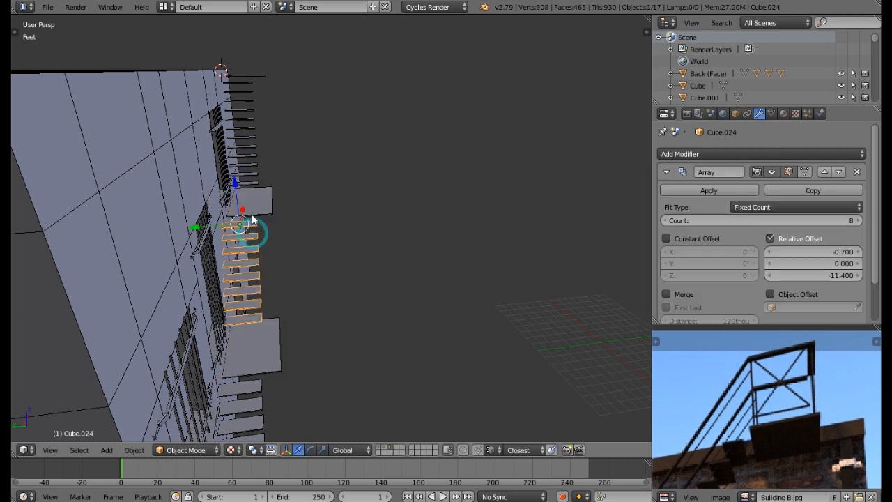
{"action": "left_click", "coordinate": [249, 149], "text": "shift"}
{"action": "left_click", "coordinate": [256, 395], "text": "shift"}
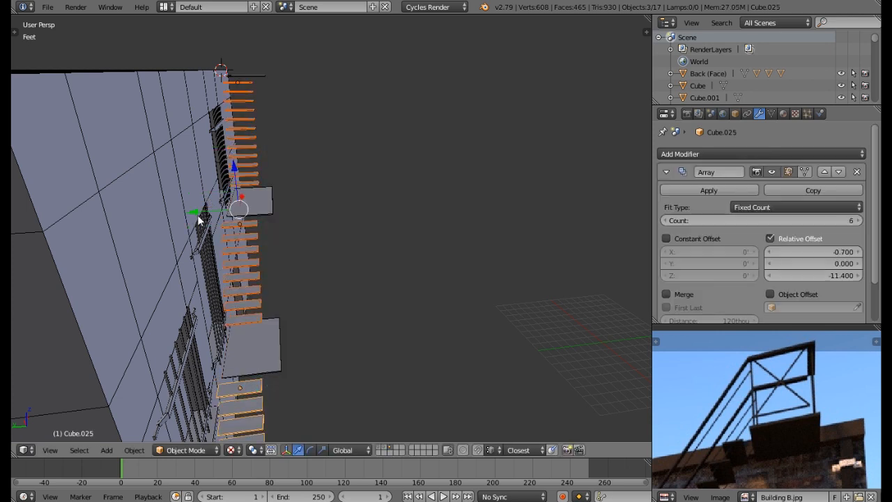
{"action": "key", "text": "g"}
{"action": "key", "text": "y"}
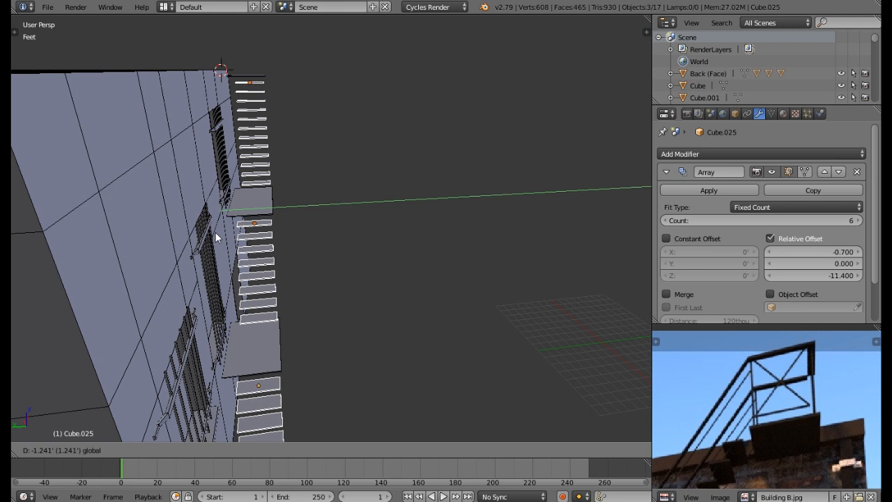
{"action": "left_click", "coordinate": [215, 234]}
{"action": "middle_click_drag", "start_coordinate": [215, 234], "coordinate": [299, 214]}
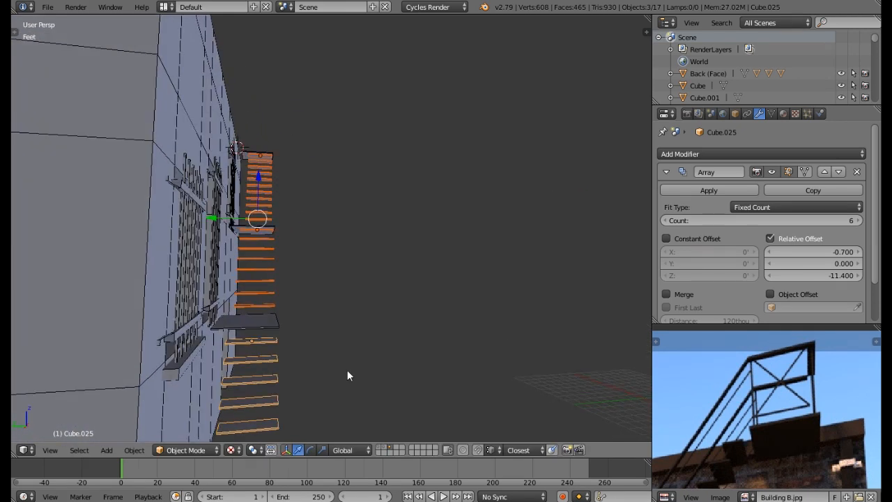
- Scale the three flights to about 0.90 along Y and move them about 1.3 inches farther outward
{"action": "key", "text": "g"}
{"action": "key", "text": "y"}
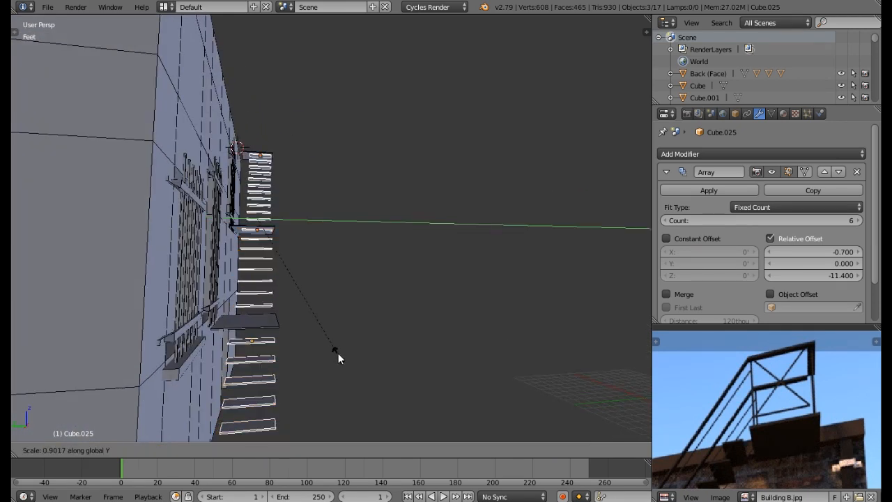
{"action": "left_click", "coordinate": [338, 355]}
{"action": "key", "text": "g"}
{"action": "key", "text": "y"}
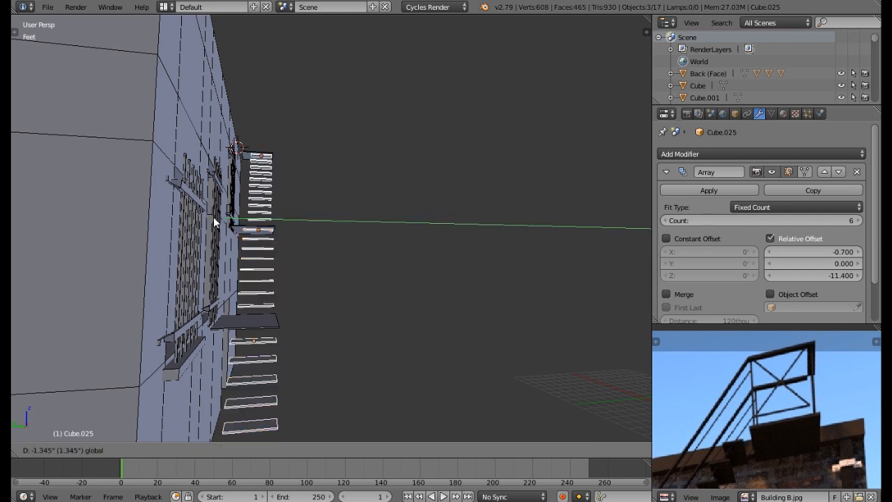
{"action": "left_click", "coordinate": [214, 222]}
- Duplicate the top landing at the roof and raise the copy slightly above the original
{"action": "scroll", "coordinate": [722, 479], "scroll_direction": "down", "scroll_amount": 1}
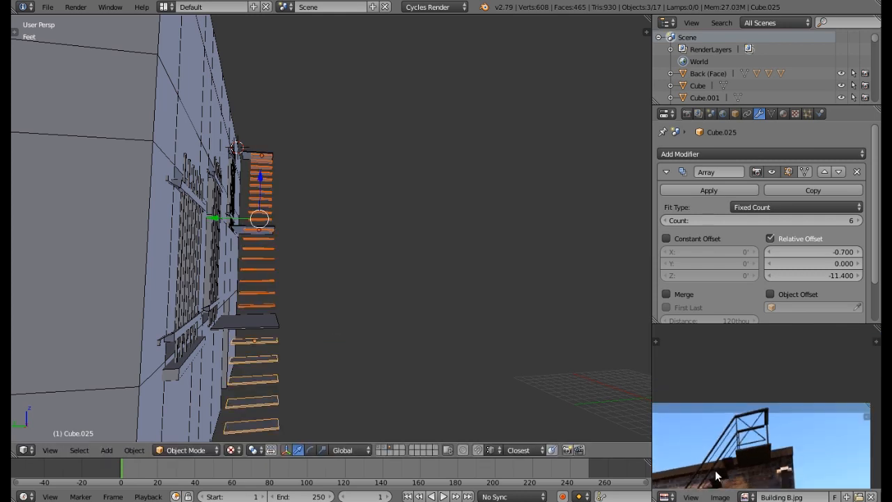
{"action": "middle_click_drag", "start_coordinate": [347, 290], "coordinate": [238, 330]}
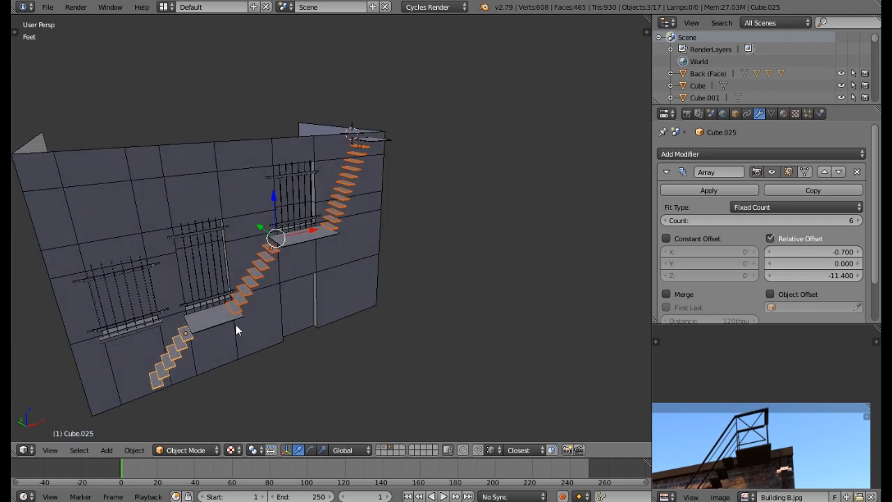
{"action": "middle_click_drag", "start_coordinate": [279, 299], "coordinate": [279, 295]}
{"action": "scroll", "coordinate": [772, 403], "scroll_direction": "up", "scroll_amount": 2}
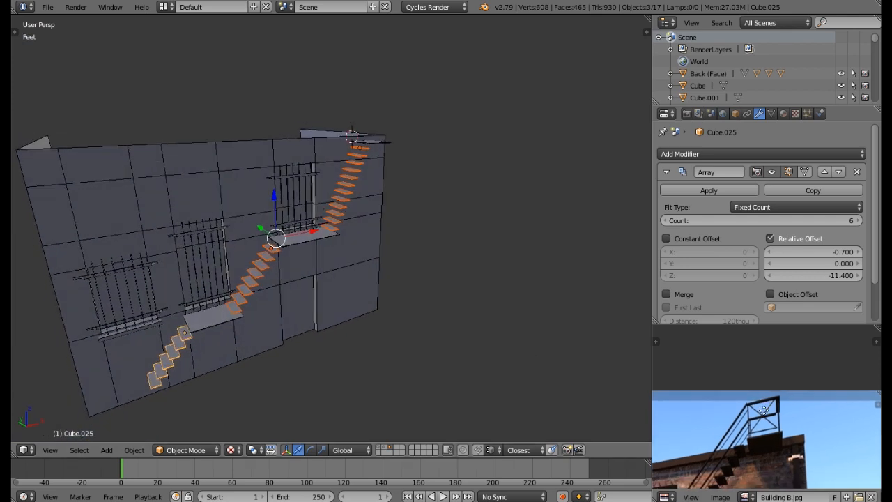
{"action": "middle_click_drag", "start_coordinate": [482, 285], "coordinate": [437, 287]}
{"action": "right_click", "coordinate": [405, 160]}
{"action": "key", "text": "KP_Decimal"}
{"action": "key", "text": "shift+d"}
{"action": "right_click", "coordinate": [382, 249]}
{"action": "left_click_drag", "start_coordinate": [363, 169], "coordinate": [367, 148]}
- Scale the raised landing copy along Y into a narrow strip
{"action": "key", "text": "s"}
{"action": "key", "text": "y"}
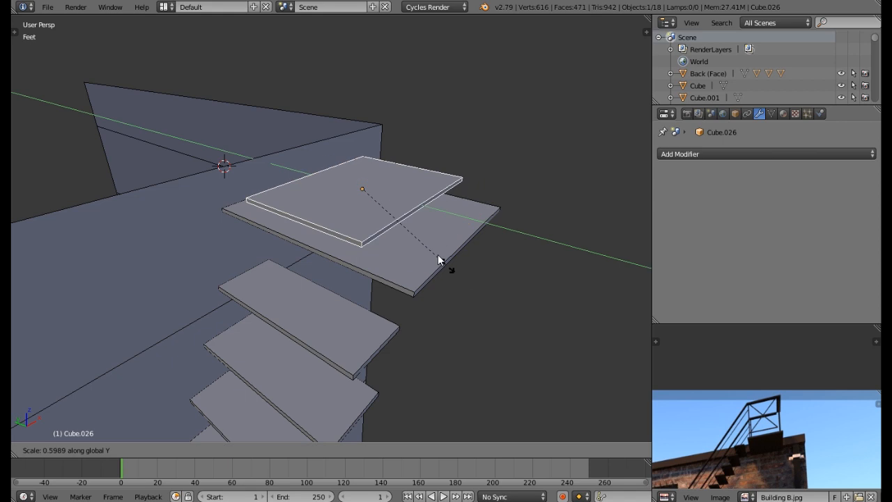
{"action": "left_click", "coordinate": [377, 195]}
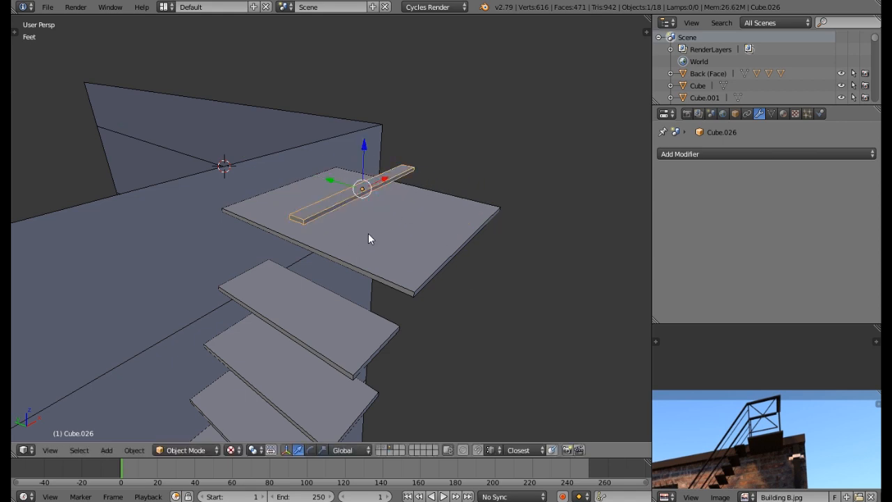
{"action": "key", "text": "s"}
{"action": "key", "text": "z"}
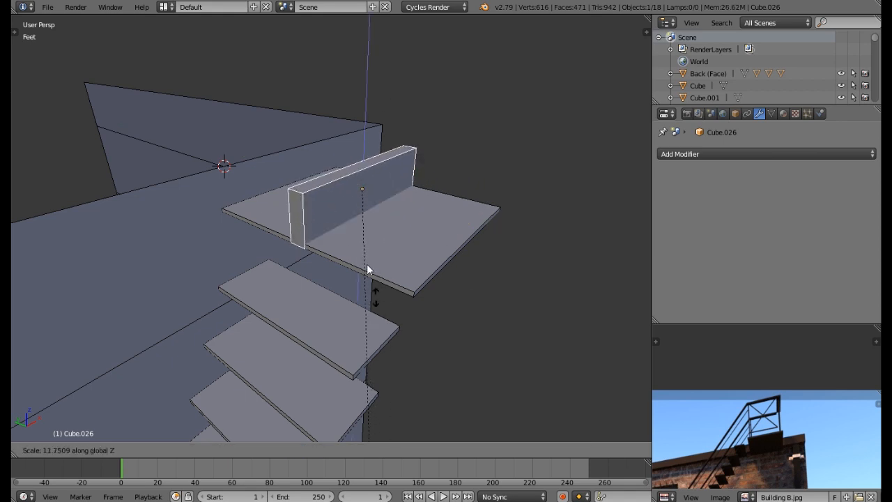
{"action": "right_click", "coordinate": [349, 35]}
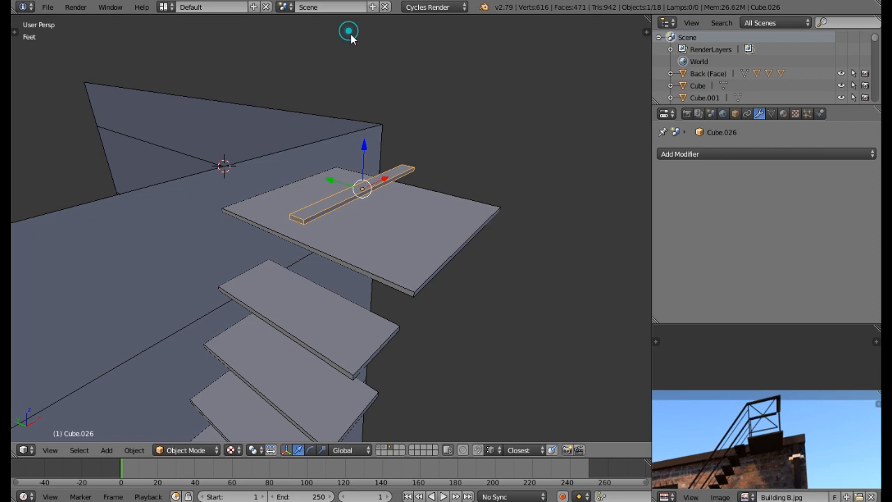
- Rescale the strip's height along Z and its width along Y to form a thin, roughly square bar
{"action": "key", "text": "s"}
{"action": "key", "text": "z"}
{"action": "left_click", "coordinate": [400, 411]}
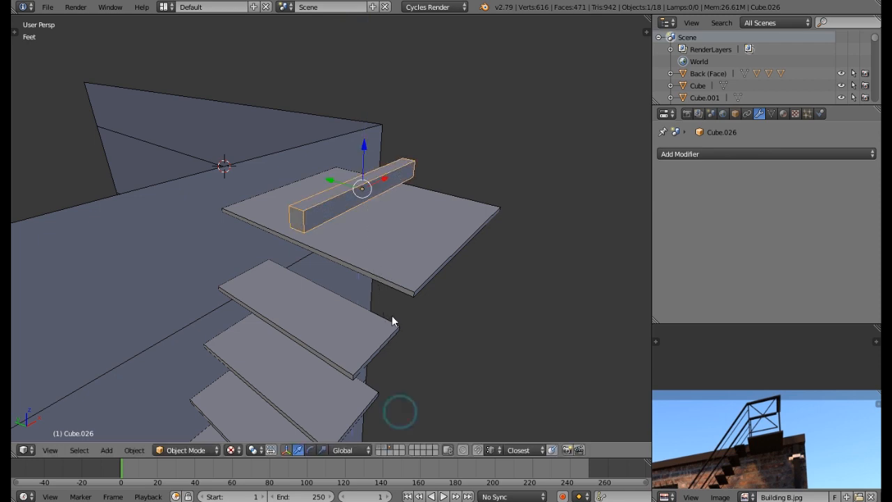
{"action": "key", "text": "s"}
{"action": "key", "text": "y"}
{"action": "left_click", "coordinate": [356, 249]}
{"action": "key", "text": "s"}
{"action": "key", "text": "z"}
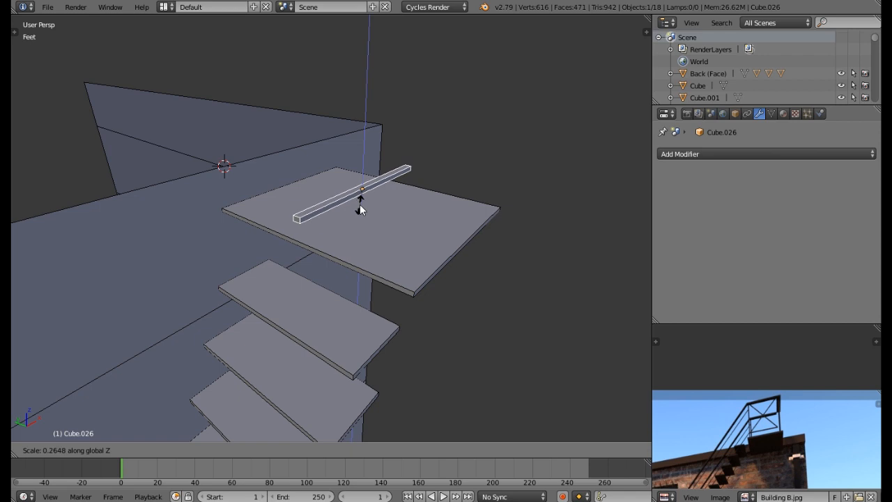
{"action": "left_click", "coordinate": [359, 202]}
- Move the bar along Y toward the outer edge of the top landing
{"action": "key", "text": "g"}
{"action": "key", "text": "y"}
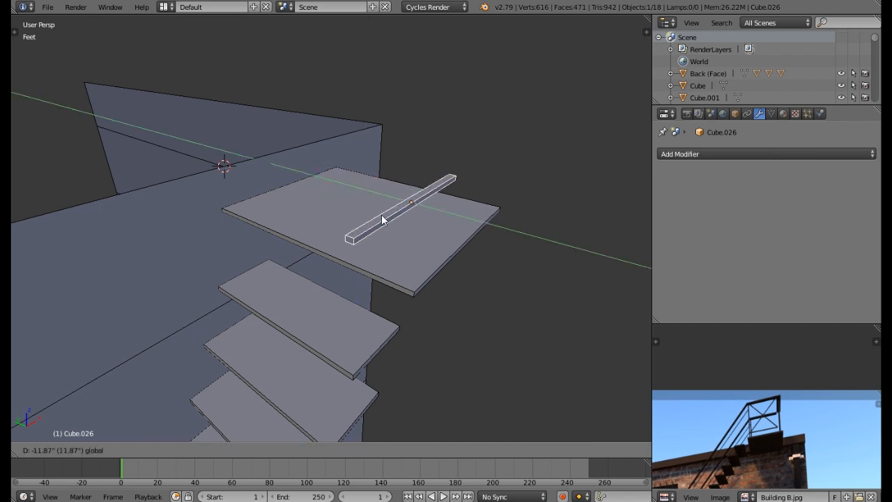
{"action": "left_click", "coordinate": [417, 243]}
{"action": "middle_click_drag", "start_coordinate": [451, 256], "coordinate": [486, 297]}
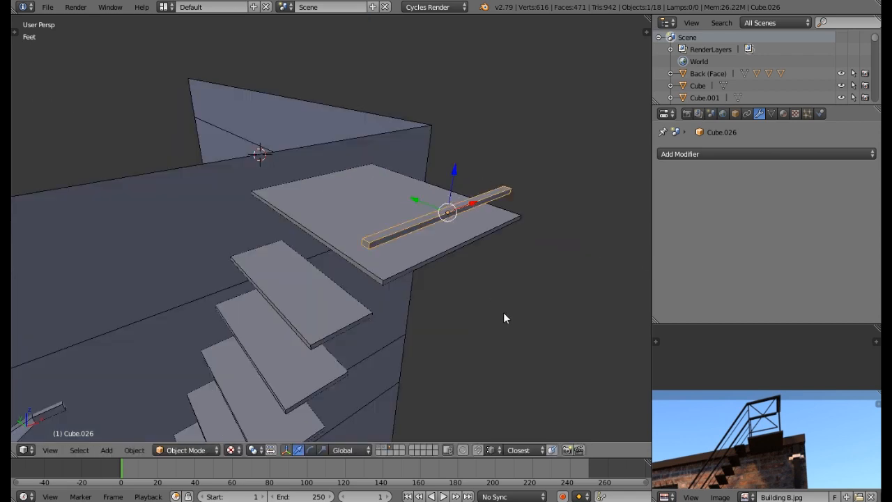
{"action": "key", "text": "g"}
{"action": "key", "text": "y"}
{"action": "left_click", "coordinate": [477, 272]}
- Slim the bar further by scaling it down along Z and Y
{"action": "key", "text": "s"}
{"action": "key", "text": "z"}
{"action": "left_click", "coordinate": [465, 268]}
{"action": "key", "text": "s"}
{"action": "key", "text": "y"}
{"action": "left_click", "coordinate": [470, 271]}
- Move the thin bar along Y and Z until it rests along the outer edge of the top landing
{"action": "key", "text": "g"}
{"action": "key", "text": "y"}
{"action": "left_click", "coordinate": [439, 220]}
{"action": "key", "text": "g"}
{"action": "key", "text": "z"}
{"action": "left_click", "coordinate": [475, 206]}
{"action": "key", "text": "g"}
{"action": "key", "text": "y"}
{"action": "left_click", "coordinate": [462, 200]}
{"action": "key", "text": "g"}
{"action": "key", "text": "z"}
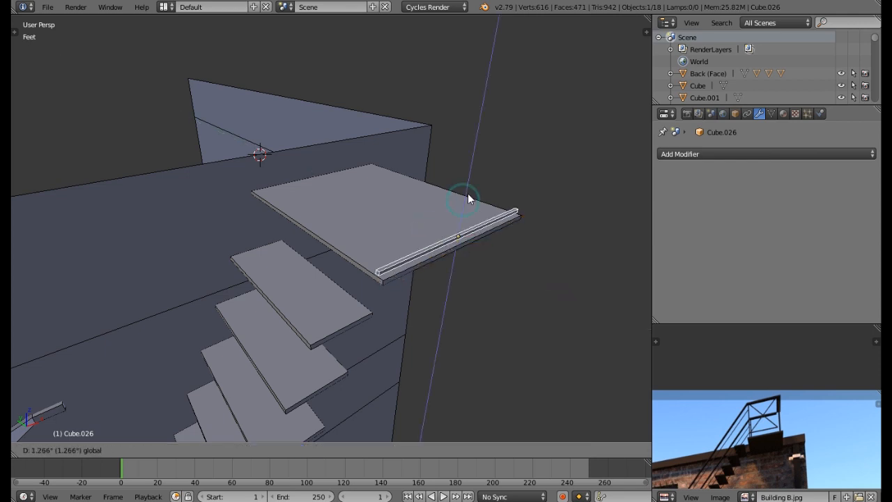
{"action": "left_click", "coordinate": [468, 192]}
- Raise the bar slightly along Z above the landing surface as the railing's bottom rail
{"action": "middle_click_drag", "start_coordinate": [469, 192], "coordinate": [447, 259]}
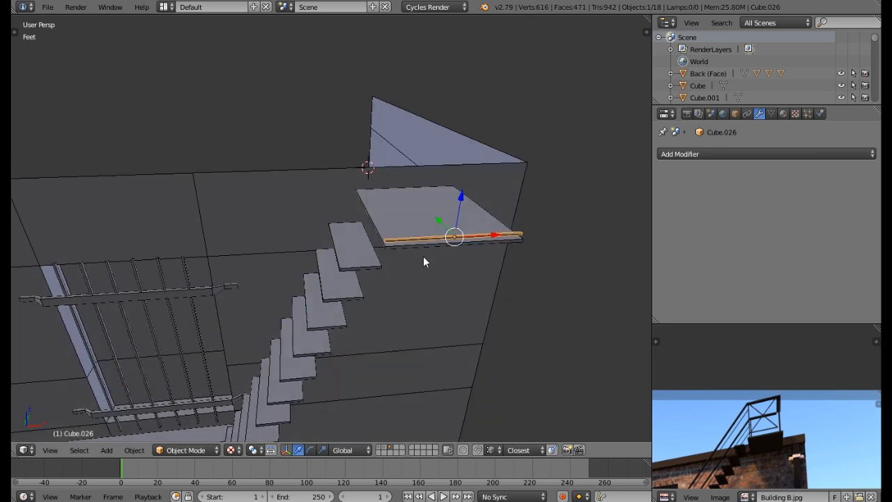
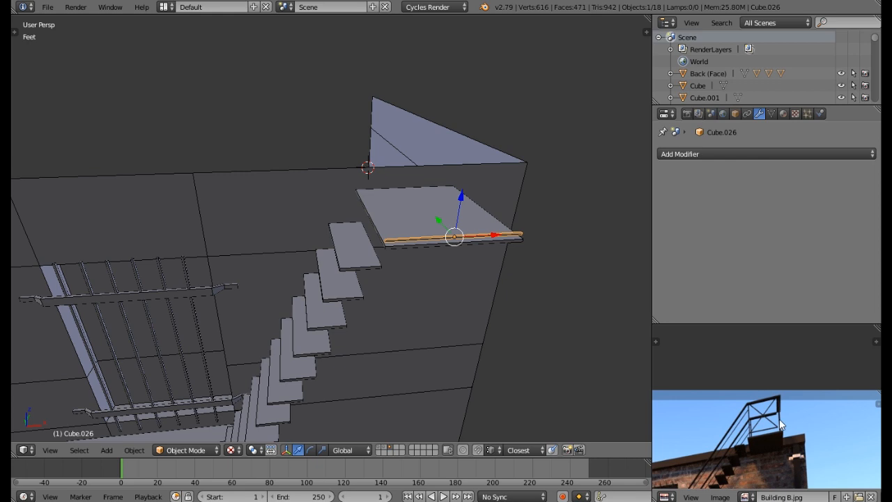
{"action": "middle_click_drag", "start_coordinate": [502, 260], "coordinate": [463, 269]}
{"action": "key", "text": "g"}
{"action": "key", "text": "z"}
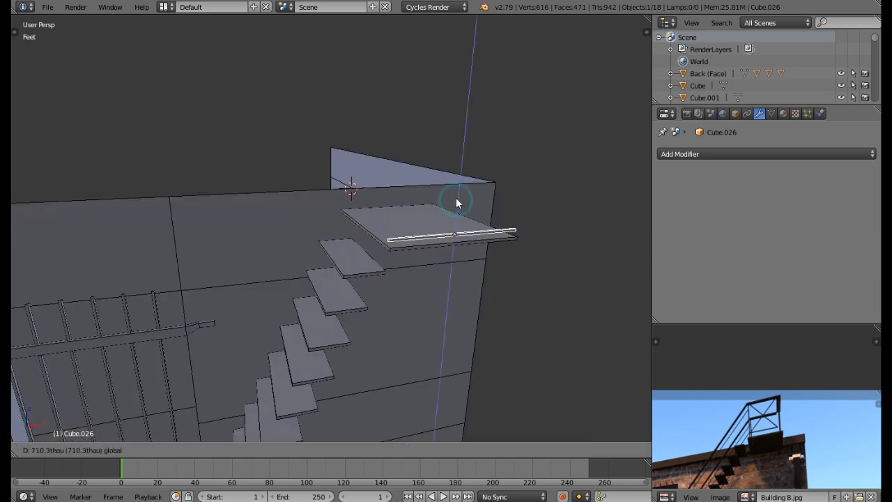
{"action": "left_click", "coordinate": [456, 197]}
- Duplicate the bottom rail about 1.9 ft higher as the top rail and thicken it along Z to roughly twice its height
{"action": "key", "text": "shift+d"}
{"action": "right_click", "coordinate": [457, 198]}
{"action": "key", "text": "g"}
{"action": "key", "text": "z"}
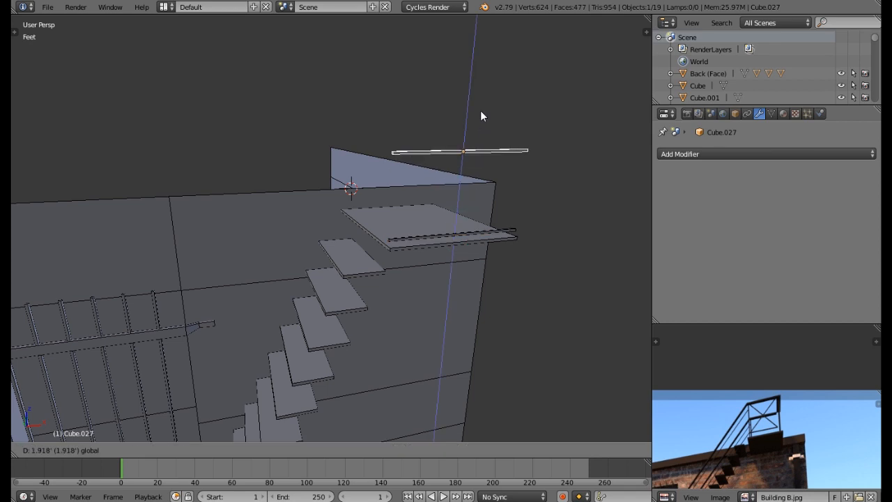
{"action": "left_click", "coordinate": [480, 112]}
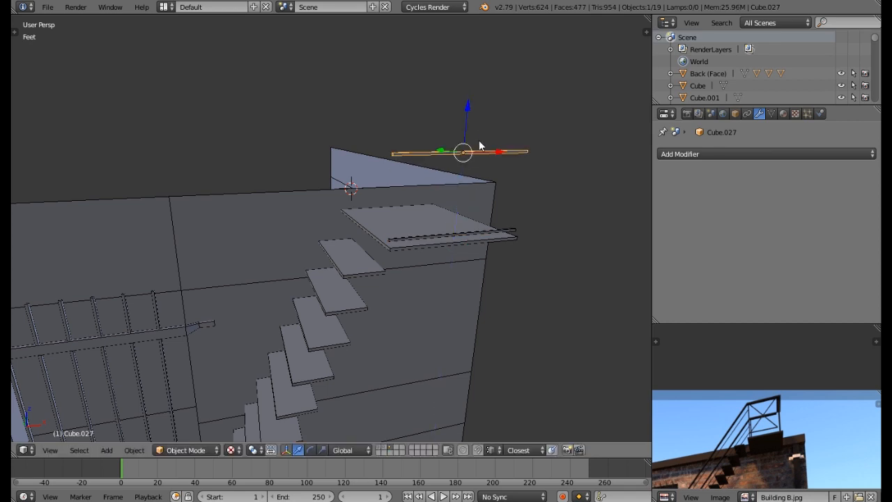
{"action": "scroll", "coordinate": [760, 423], "scroll_direction": "up", "scroll_amount": 3}
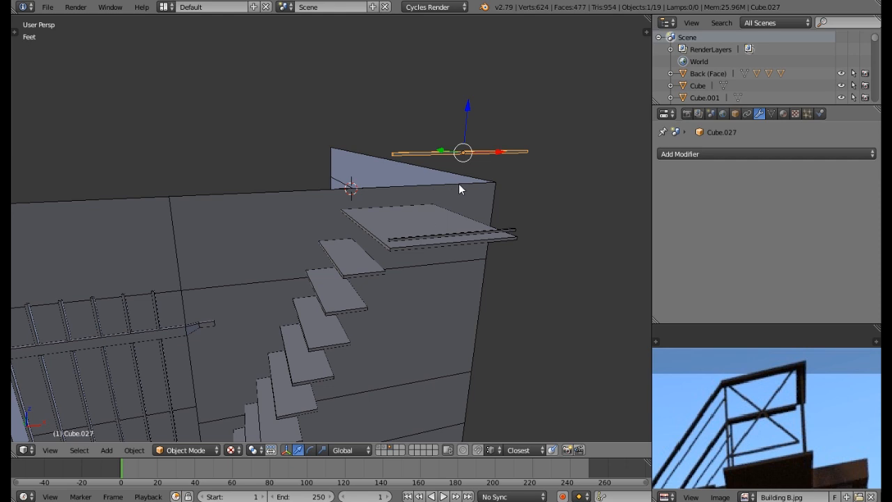
{"action": "key", "text": "s"}
{"action": "key", "text": "z"}
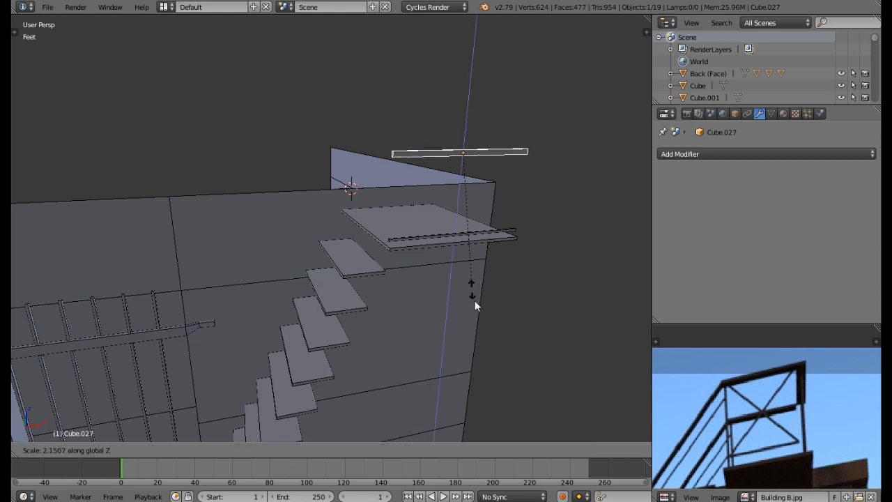
{"action": "left_click", "coordinate": [476, 292]}
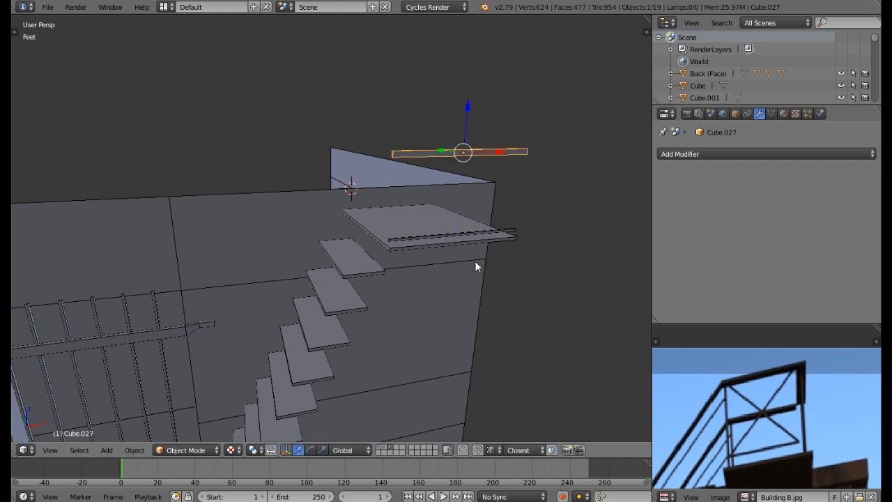
- Duplicate the top rail, rotate the copy 90° about Y, and stand it on the landing at the outer corner as a post
{"action": "key", "text": "shift+d"}
{"action": "right_click", "coordinate": [476, 265]}
{"action": "type", "text": "ry90"}
{"action": "key", "text": "Return"}
{"action": "key", "text": "g"}
{"action": "key", "text": "x"}
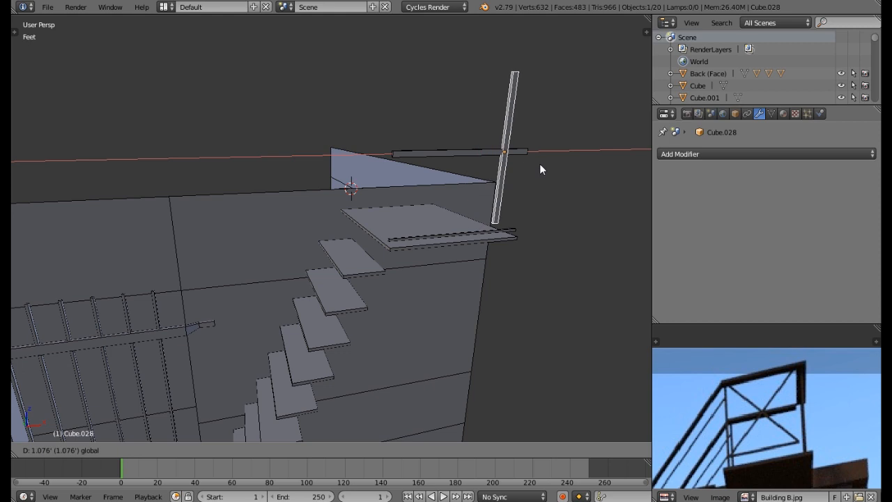
{"action": "left_click", "coordinate": [553, 166]}
{"action": "middle_click_drag", "start_coordinate": [552, 165], "coordinate": [501, 144]}
{"action": "left_click_drag", "start_coordinate": [490, 121], "coordinate": [485, 149]}
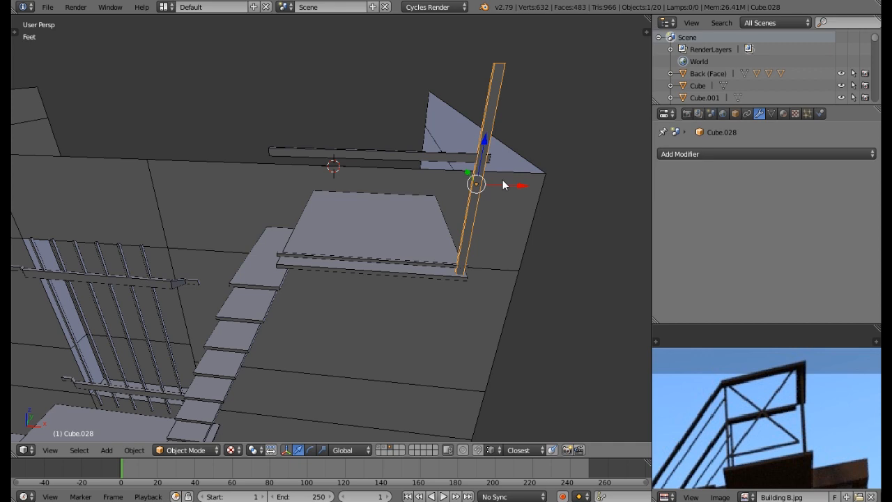
- Lower the post's top face about 1.25 ft along Z so it ends at the top rail
{"action": "key", "text": "Tab"}
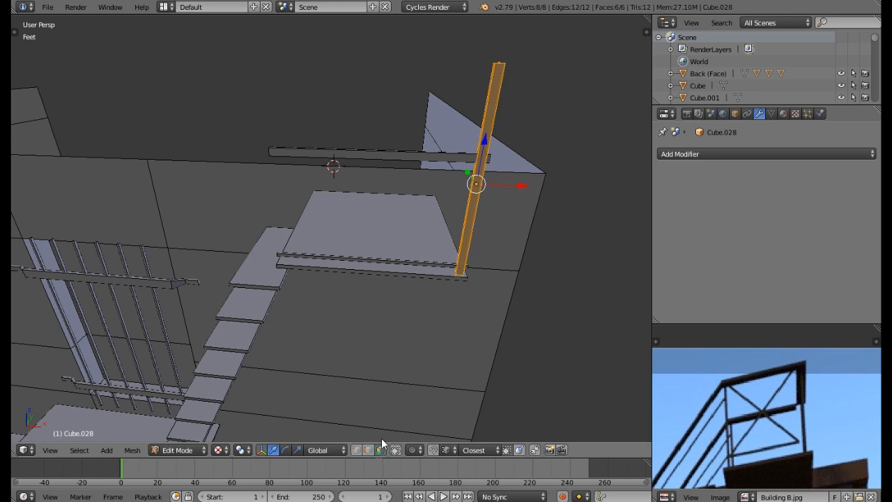
{"action": "right_click", "coordinate": [499, 66]}
{"action": "key", "text": "g"}
{"action": "key", "text": "z"}
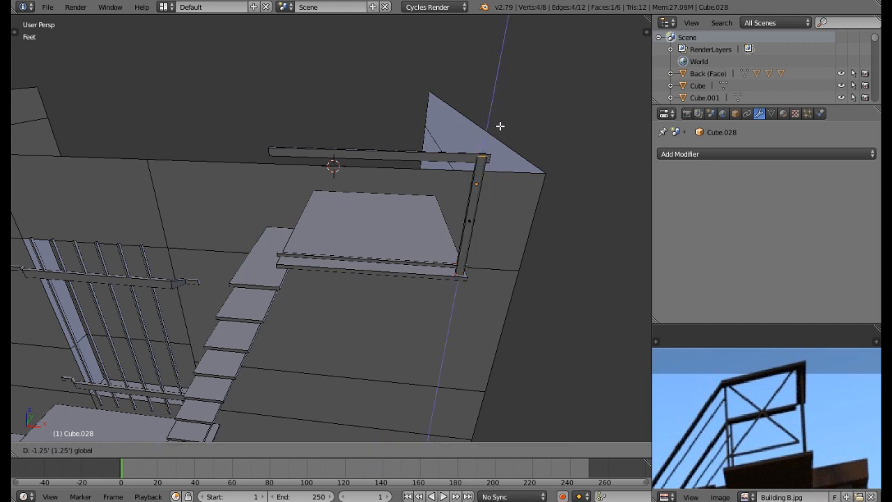
{"action": "left_click", "coordinate": [501, 124]}
{"action": "middle_click_drag", "start_coordinate": [501, 124], "coordinate": [509, 152]}
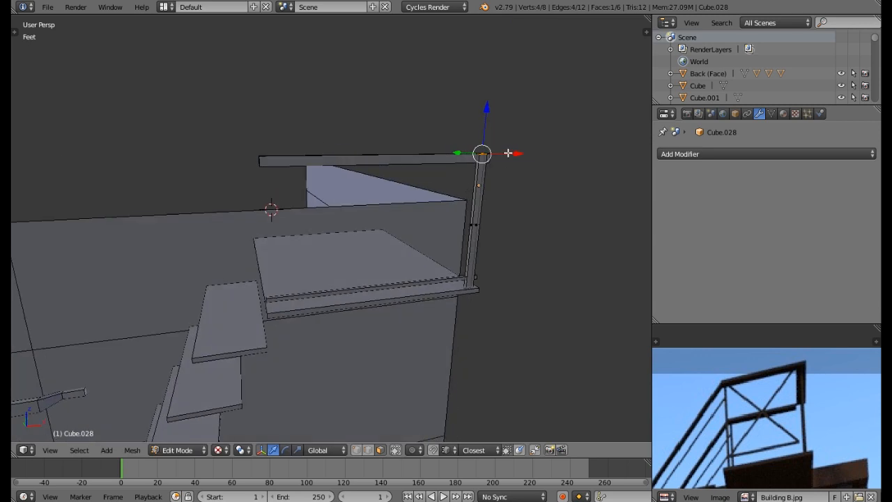
- Slim the corner post by moving its inner side face outward along X
{"action": "middle_click_drag", "start_coordinate": [486, 199], "coordinate": [457, 242]}
{"action": "right_click", "coordinate": [453, 252]}
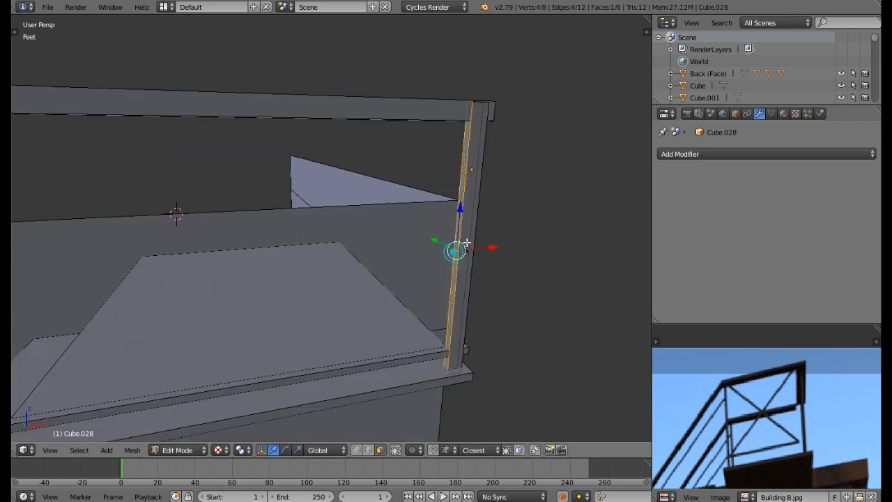
{"action": "key", "text": "g"}
{"action": "key", "text": "x"}
{"action": "left_click", "coordinate": [484, 255]}
{"action": "key", "text": "Tab"}
{"action": "middle_click_drag", "start_coordinate": [482, 258], "coordinate": [472, 277]}
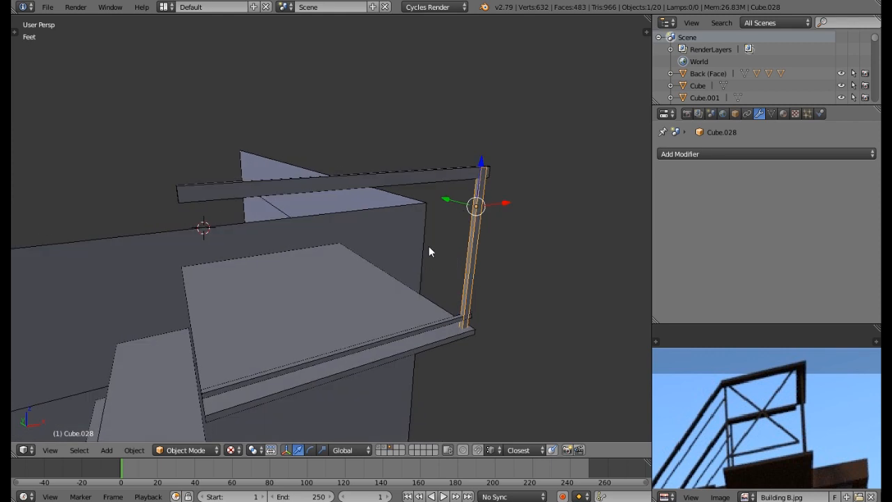
- Duplicate the corner post and move the copy along X to the stair-side end of the railing
{"action": "key", "text": "shift+d"}
{"action": "right_click", "coordinate": [491, 279]}
{"action": "key", "text": "g"}
{"action": "key", "text": "x"}
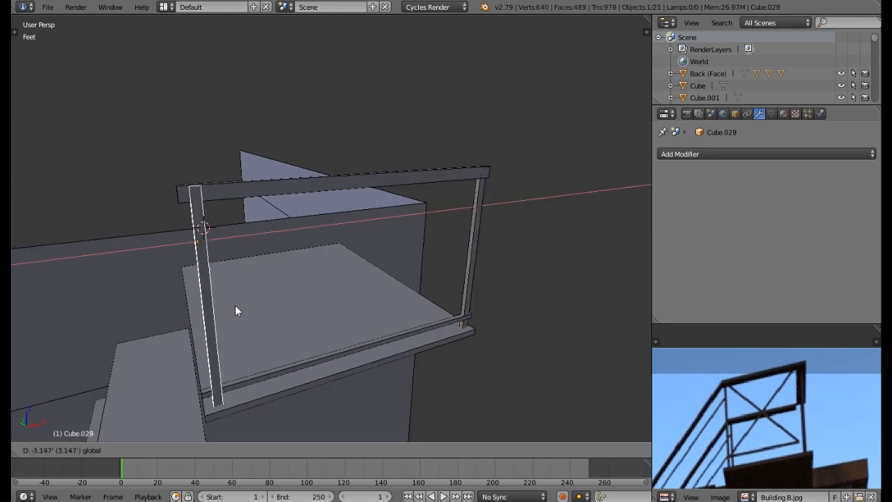
{"action": "left_click", "coordinate": [227, 319]}
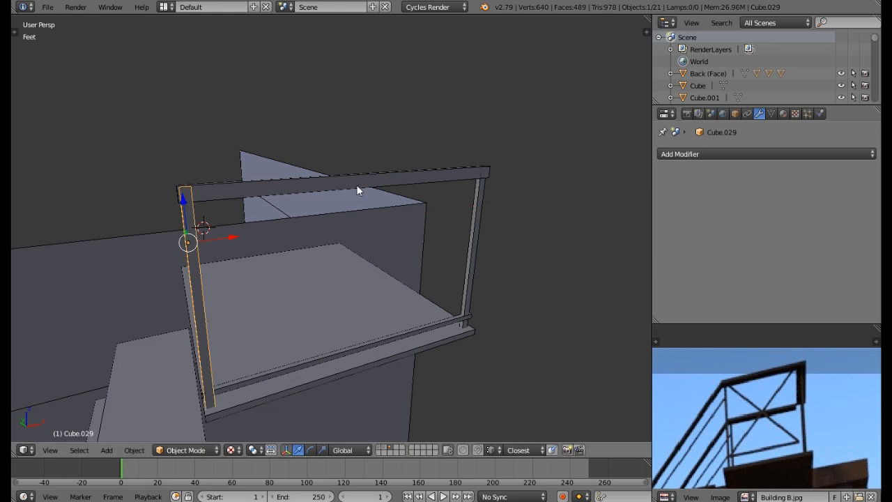
- Duplicate the bottom rail and raise the copy along Z to mid-height as the middle rail
{"action": "right_click", "coordinate": [370, 341]}
{"action": "key", "text": "shift+d"}
{"action": "right_click", "coordinate": [372, 384]}
{"action": "key", "text": "g"}
{"action": "key", "text": "z"}
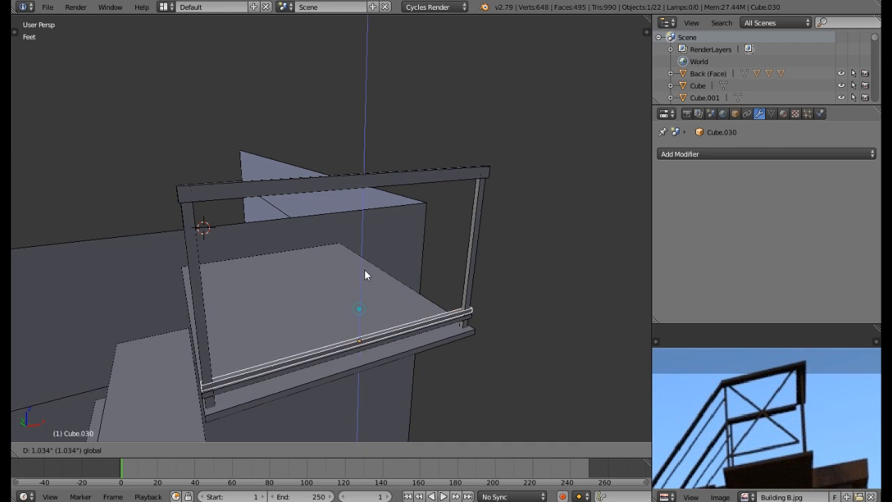
{"action": "left_click", "coordinate": [372, 230]}
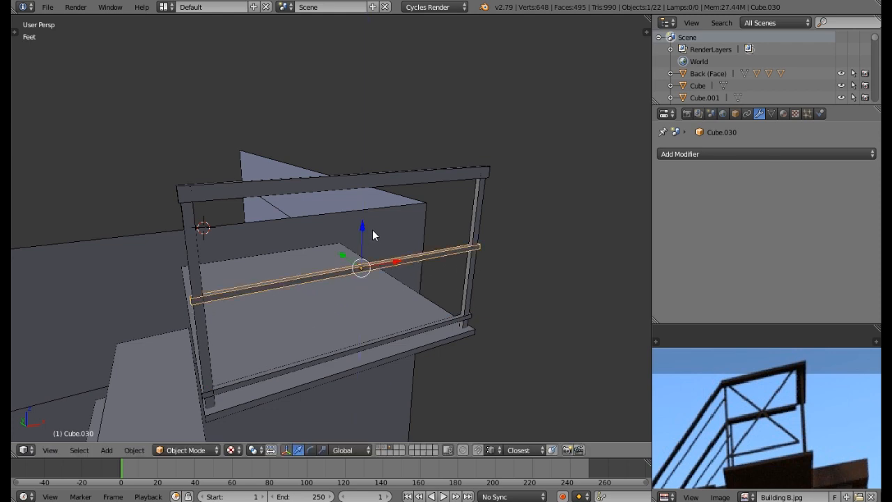
- Duplicate the middle rail up under the top rail and lower its stair-side end to the bottom rail, forming a diagonal brace
{"action": "key", "text": "shift+d"}
{"action": "key", "text": "z"}
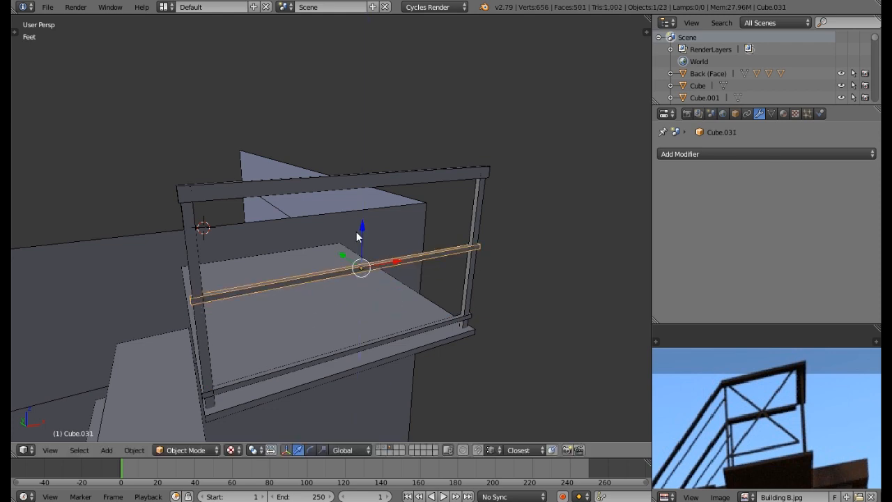
{"action": "left_click", "coordinate": [387, 146]}
{"action": "key", "text": "Tab"}
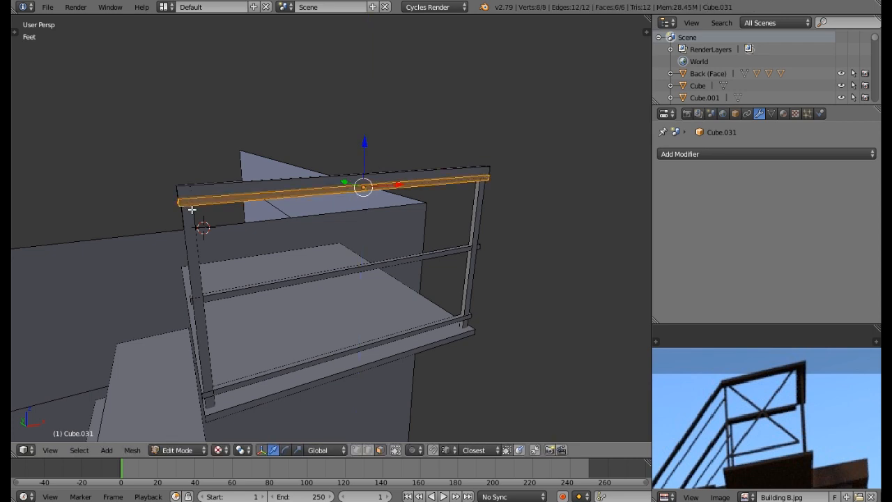
{"action": "right_click", "coordinate": [178, 204]}
{"action": "left_click_drag", "start_coordinate": [172, 165], "coordinate": [226, 346]}
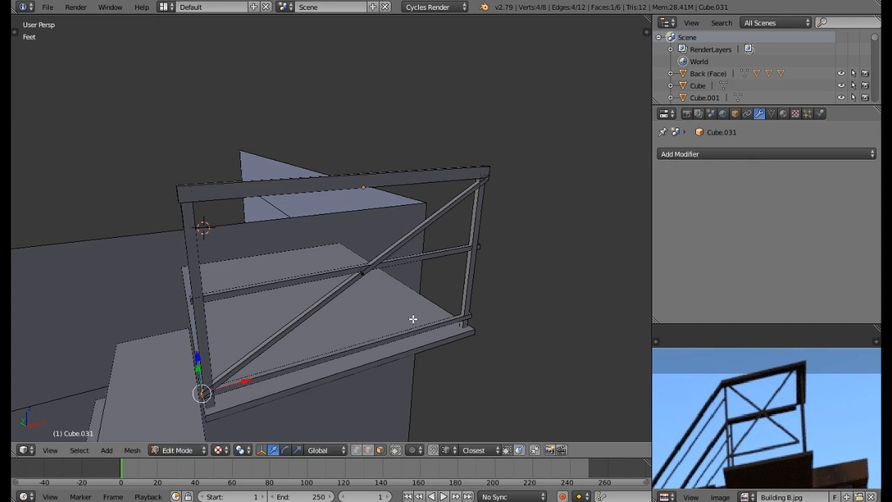
- Pull the brace's upper end inward along X to the corner post, and nudge that post outward to the rail end
{"action": "mouse_move", "coordinate": [413, 319]}
{"action": "middle_mouse_down"}
{"action": "mouse_move", "coordinate": [464, 318]}
{"action": "mouse_move", "coordinate": [413, 303]}
{"action": "middle_mouse_up"}
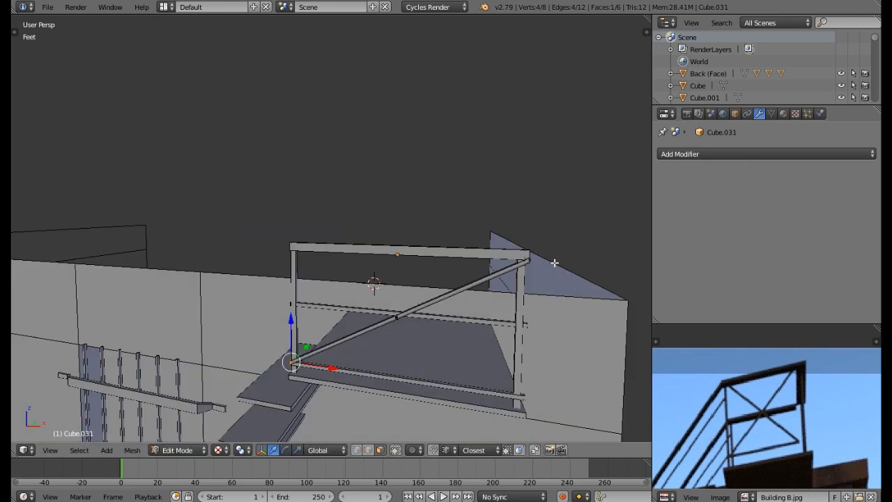
{"action": "scroll", "coordinate": [530, 263], "scroll_direction": "up", "scroll_amount": 4}
{"action": "key", "text": "ctrl+space"}
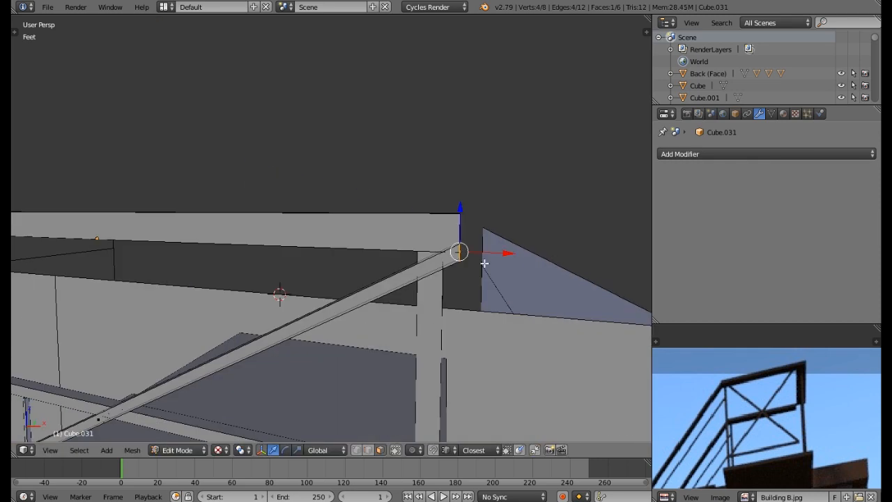
{"action": "left_click_drag", "start_coordinate": [493, 257], "coordinate": [454, 255]}
{"action": "key", "text": "Tab"}
{"action": "right_click", "coordinate": [433, 324]}
{"action": "left_click_drag", "start_coordinate": [457, 357], "coordinate": [476, 362]}
{"action": "middle_click_drag", "start_coordinate": [476, 362], "coordinate": [391, 317]}
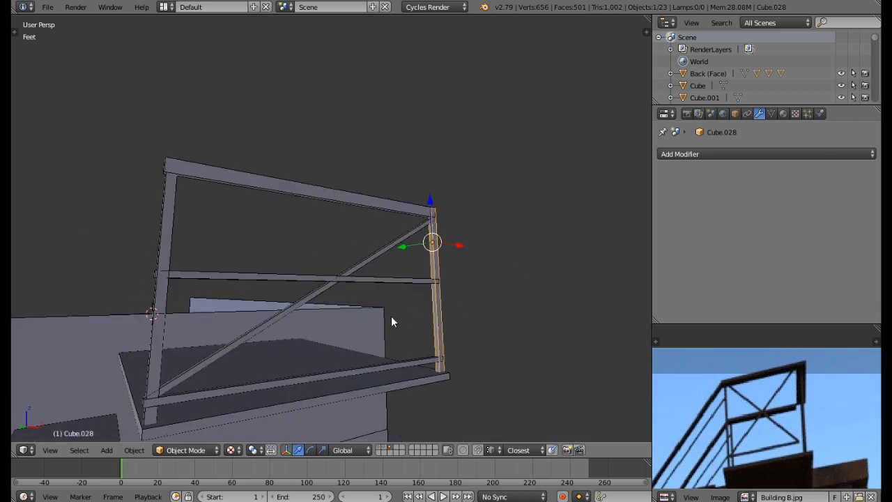
- Duplicate the diagonal brace, raise the copy along Z, and lower its outer end to the bottom rail to complete an X
{"action": "right_click", "coordinate": [294, 307]}
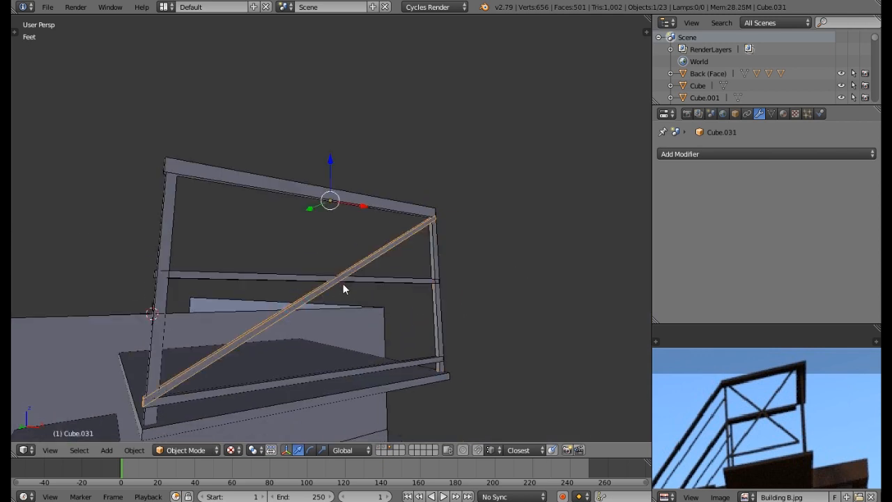
{"action": "key", "text": "shift+d"}
{"action": "right_click", "coordinate": [342, 292]}
{"action": "key", "text": "g"}
{"action": "key", "text": "z"}
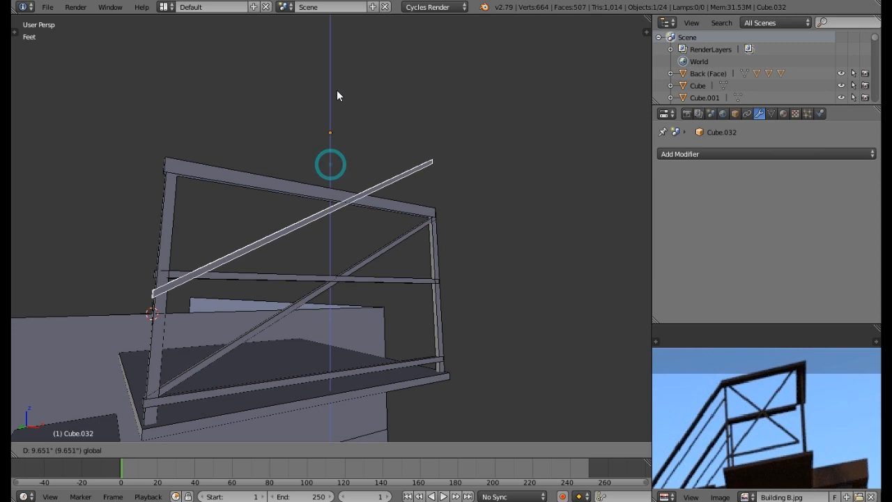
{"action": "left_click", "coordinate": [344, 23]}
{"action": "key", "text": "Tab"}
{"action": "right_click", "coordinate": [433, 97]}
{"action": "left_click_drag", "start_coordinate": [424, 67], "coordinate": [428, 321]}
{"action": "key", "text": "Tab"}
- Lower the middle rail along Z to the brace crossing and scale it to about 1.8 times its height
{"action": "right_click", "coordinate": [396, 273]}
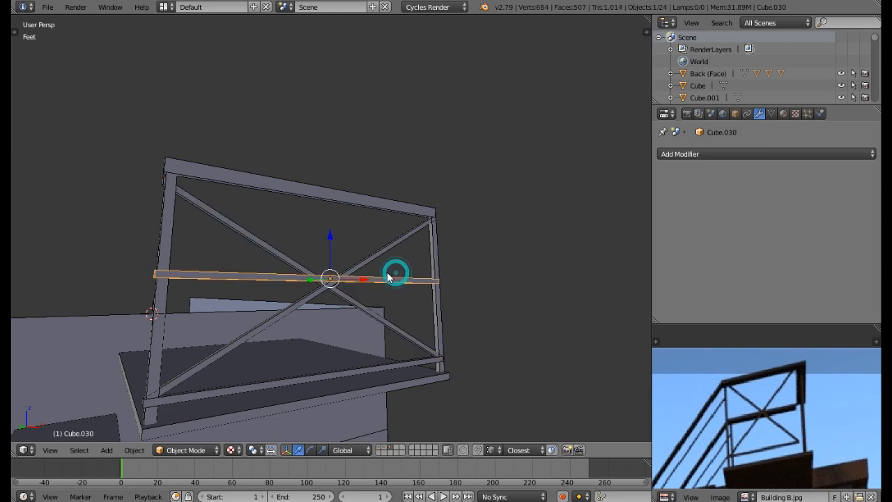
{"action": "key", "text": "g"}
{"action": "key", "text": "z"}
{"action": "left_click", "coordinate": [337, 247]}
{"action": "key", "text": "s"}
{"action": "key", "text": "z"}
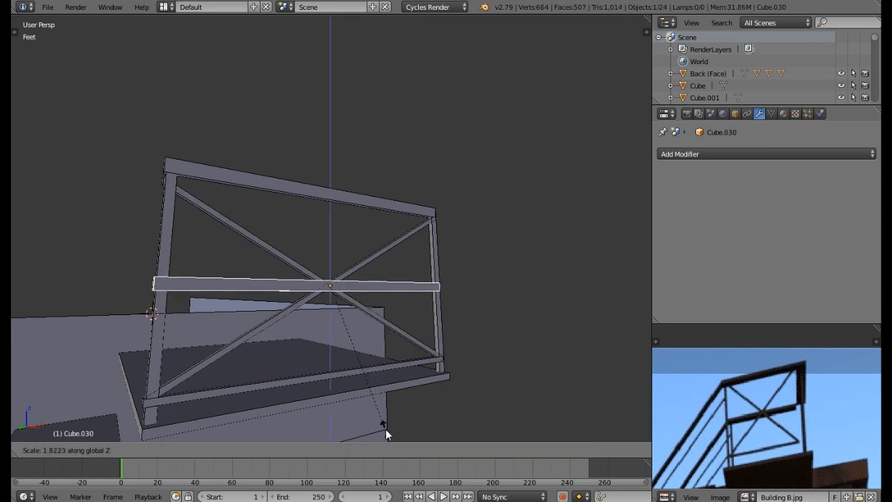
{"action": "left_click", "coordinate": [384, 425]}
{"action": "middle_click_drag", "start_coordinate": [379, 408], "coordinate": [388, 357]}
{"action": "key", "text": "a"}
- Compare the modelled fire escape with the railing around the window landing in the reference photo
{"action": "scroll", "coordinate": [376, 391], "scroll_direction": "down", "scroll_amount": 5}
{"action": "scroll", "coordinate": [766, 433], "scroll_direction": "down", "scroll_amount": 1}
{"action": "middle_click_drag", "start_coordinate": [352, 321], "coordinate": [244, 287]}
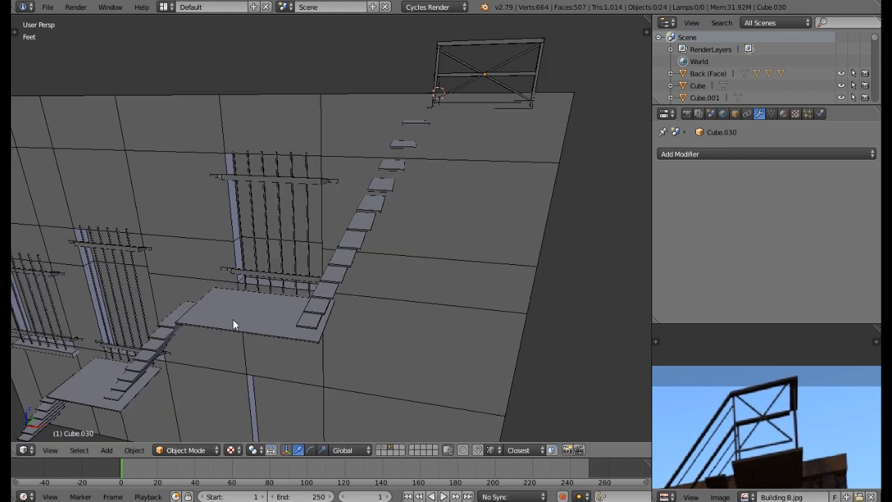
{"action": "scroll", "coordinate": [747, 388], "scroll_direction": "down", "scroll_amount": 3}
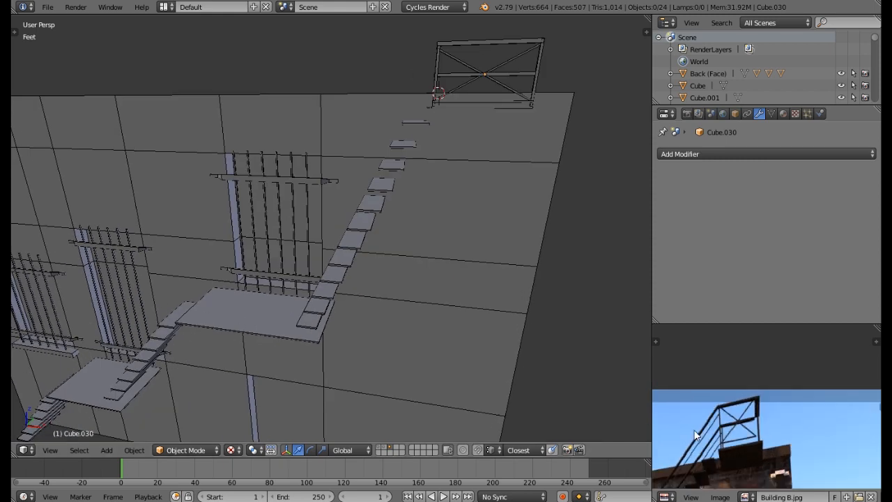
{"action": "scroll", "coordinate": [753, 418], "scroll_direction": "up", "scroll_amount": 2}
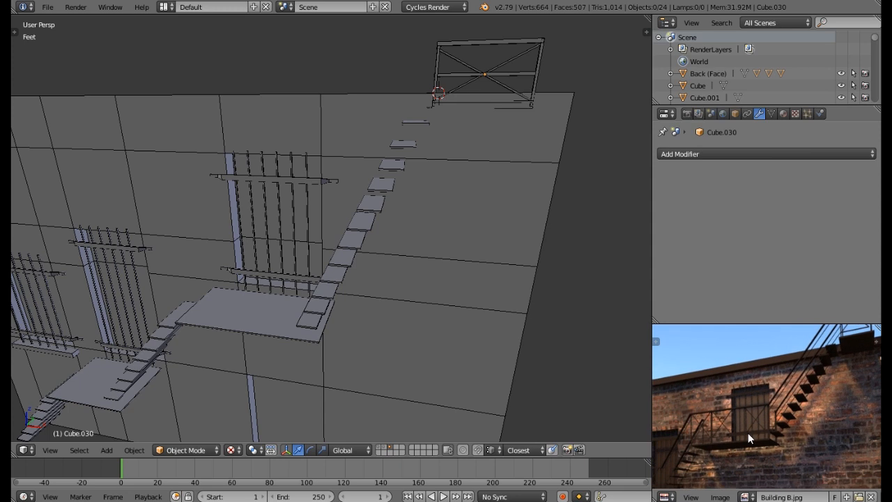
{"action": "scroll", "coordinate": [750, 437], "scroll_direction": "up", "scroll_amount": 3}
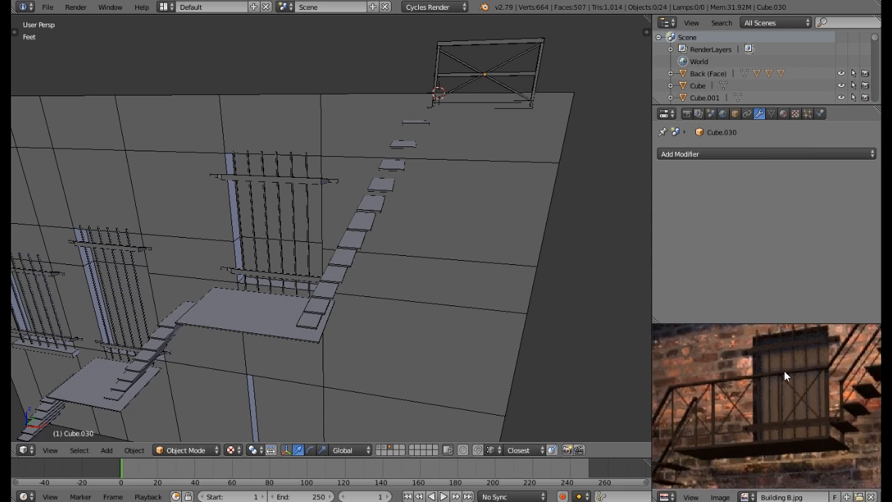
{"action": "middle_click_drag", "start_coordinate": [462, 193], "coordinate": [499, 125]}
{"action": "middle_click_drag", "start_coordinate": [515, 47], "coordinate": [516, 58]}
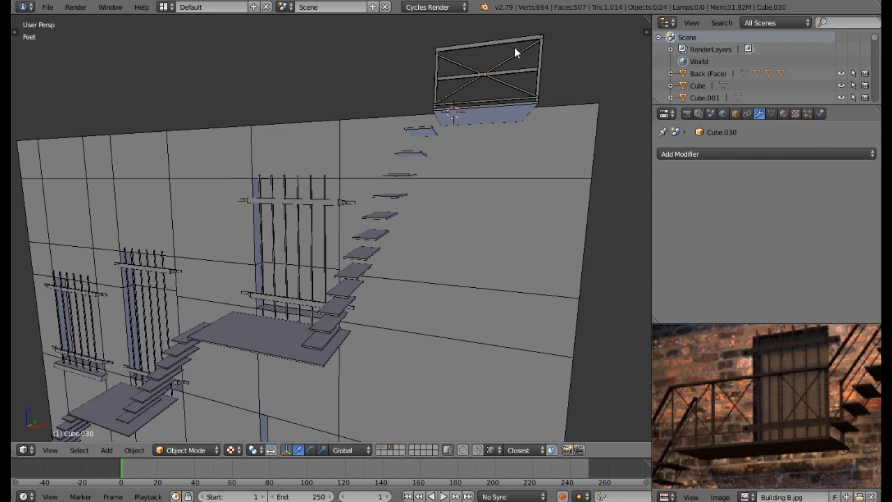
- Duplicate all pieces of the top landing's cross-braced railing panel and lower the copy along Z to the middle window landing's level
{"action": "left_click", "coordinate": [512, 40]}
{"action": "left_click", "coordinate": [512, 55], "text": "shift"}
{"action": "left_click", "coordinate": [512, 68], "text": "shift"}
{"action": "left_click", "coordinate": [512, 85], "text": "shift"}
{"action": "left_click", "coordinate": [513, 86], "text": "shift"}
{"action": "left_click", "coordinate": [520, 90], "text": "shift"}
{"action": "left_click", "coordinate": [514, 95], "text": "shift"}
{"action": "left_click", "coordinate": [540, 80], "text": "shift"}
{"action": "left_click", "coordinate": [437, 91], "text": "shift"}
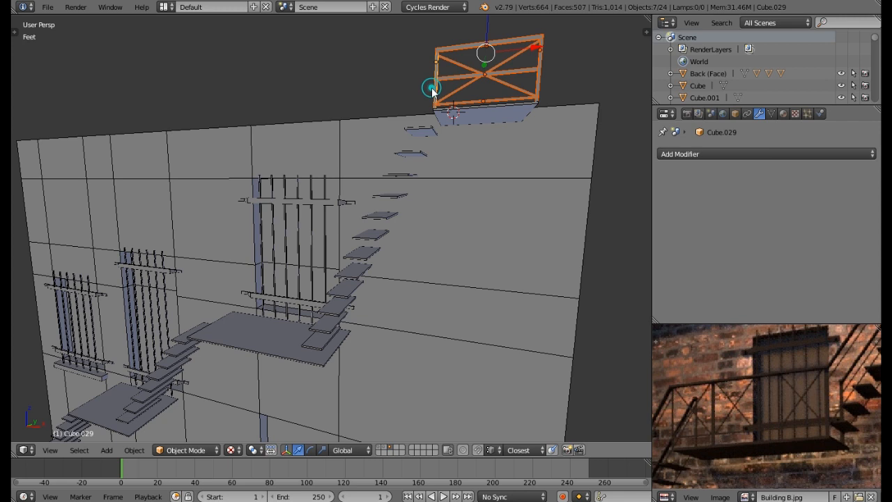
{"action": "middle_click_drag", "start_coordinate": [474, 111], "coordinate": [492, 118]}
{"action": "key", "text": "shift+d"}
{"action": "right_click", "coordinate": [501, 104]}
{"action": "key", "text": "g"}
{"action": "key", "text": "z"}
{"action": "left_click", "coordinate": [497, 307]}
- Move the copied railing panel along X by about 8 ft onto the middle landing, and align it with the platform's surface and end
{"action": "key", "text": "g"}
{"action": "key", "text": "x"}
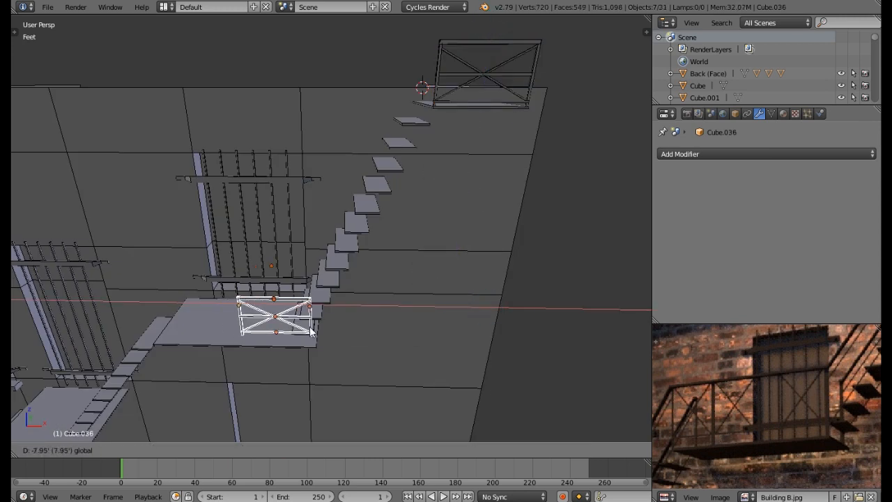
{"action": "left_click", "coordinate": [306, 327]}
{"action": "middle_click_drag", "start_coordinate": [307, 328], "coordinate": [267, 262]}
{"action": "key", "text": "g"}
{"action": "key", "text": "z"}
{"action": "left_click", "coordinate": [279, 268]}
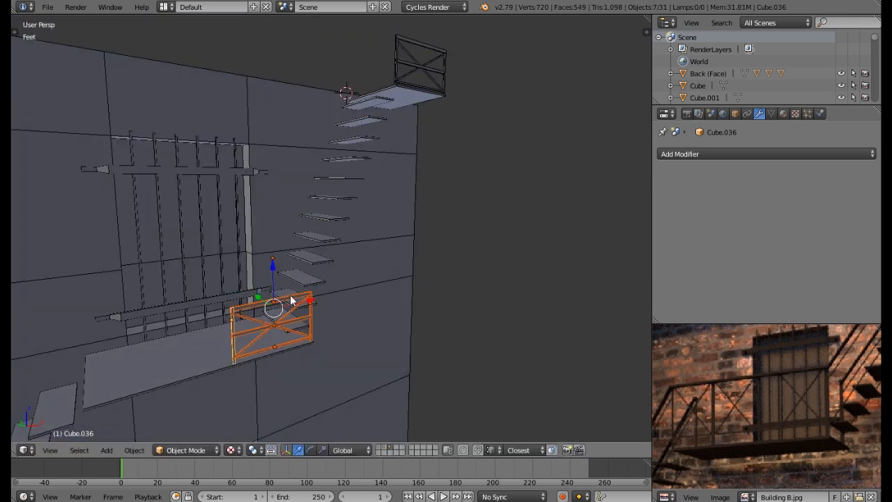
{"action": "key", "text": "KP_Decimal"}
{"action": "middle_click_drag", "start_coordinate": [323, 308], "coordinate": [326, 312]}
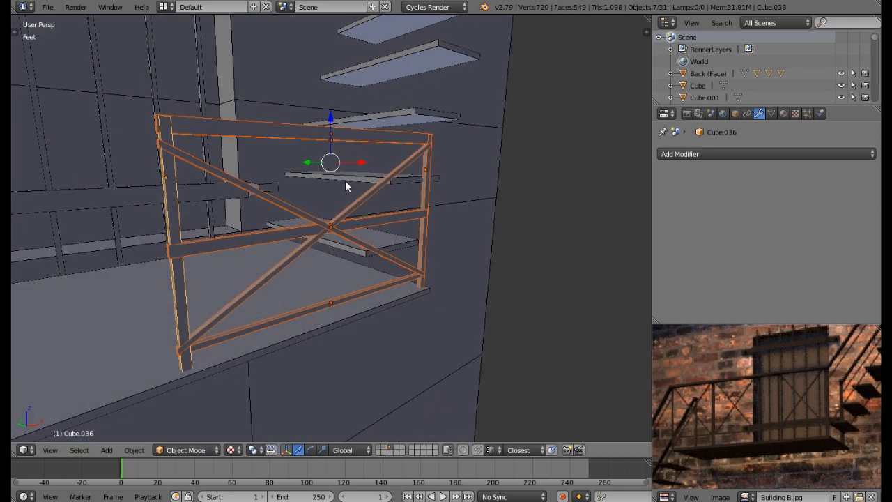
{"action": "left_click_drag", "start_coordinate": [357, 162], "coordinate": [351, 163]}
{"action": "scroll", "coordinate": [356, 219], "scroll_direction": "down", "scroll_amount": 5}
{"action": "middle_click_drag", "start_coordinate": [355, 219], "coordinate": [342, 245]}
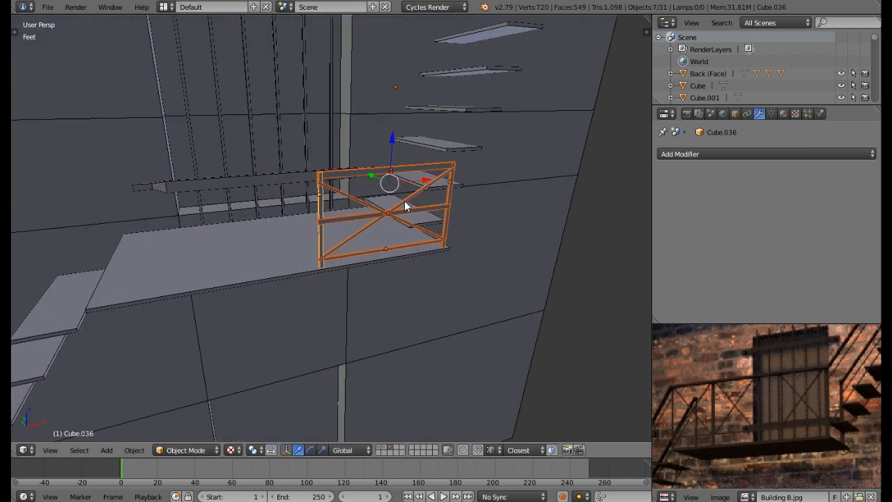
- Duplicate the middle landing's railing panel and slide the copy along X to sit beside the first one
{"action": "key", "text": "shift+d"}
{"action": "right_click", "coordinate": [423, 277]}
{"action": "left_click_drag", "start_coordinate": [424, 174], "coordinate": [271, 207]}
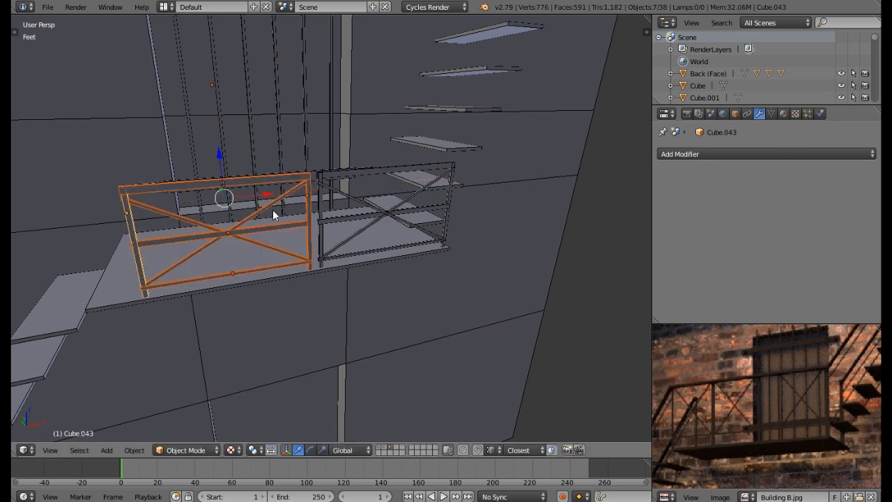
{"action": "middle_click_drag", "start_coordinate": [271, 207], "coordinate": [266, 223]}
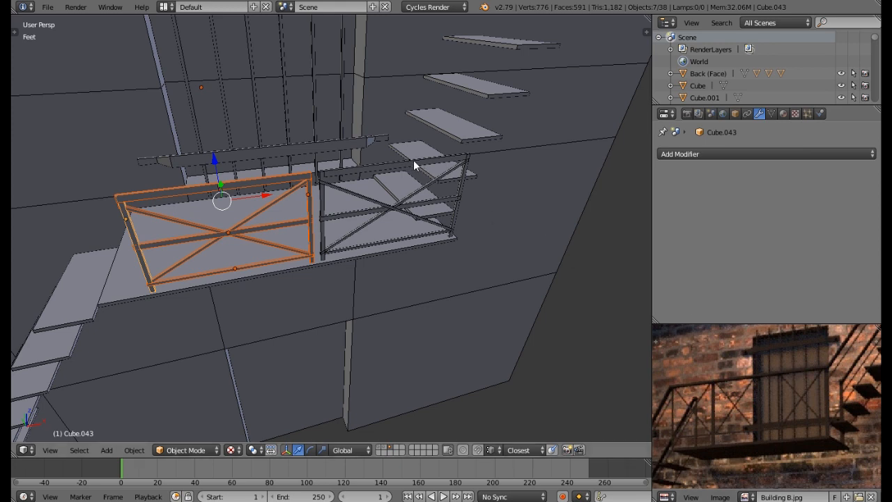
- Select every piece of both railing panels on the middle landing and shift them together along X by about -4 inches
{"action": "middle_click_drag", "start_coordinate": [405, 169], "coordinate": [375, 177]}
{"action": "left_click", "coordinate": [377, 178], "text": "shift"}
{"action": "left_click", "coordinate": [368, 205], "text": "shift"}
{"action": "left_click", "coordinate": [368, 222], "text": "shift"}
{"action": "left_click", "coordinate": [368, 233], "text": "shift"}
{"action": "left_click", "coordinate": [325, 238], "text": "shift"}
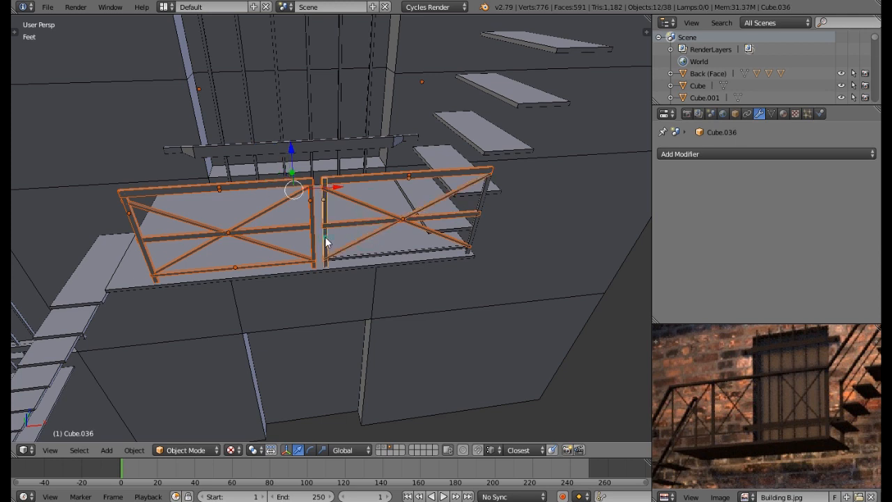
{"action": "left_click", "coordinate": [364, 254], "text": "shift"}
{"action": "left_click", "coordinate": [471, 236], "text": "shift"}
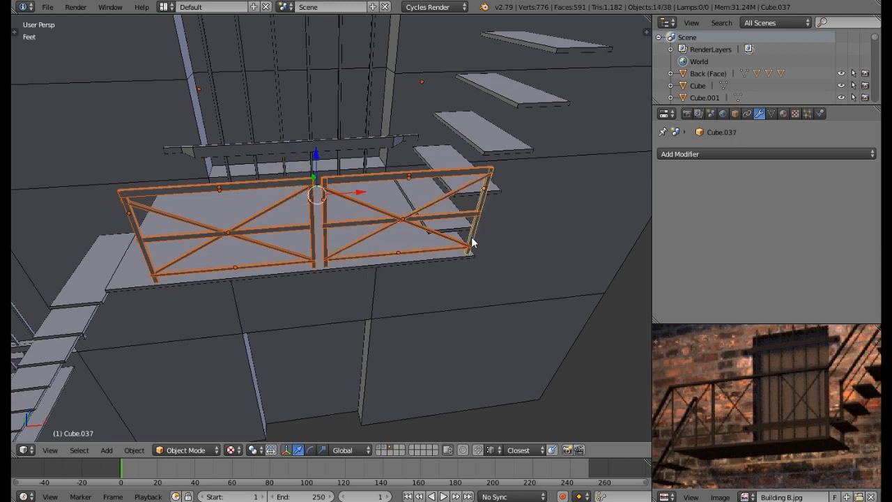
{"action": "key", "text": "g"}
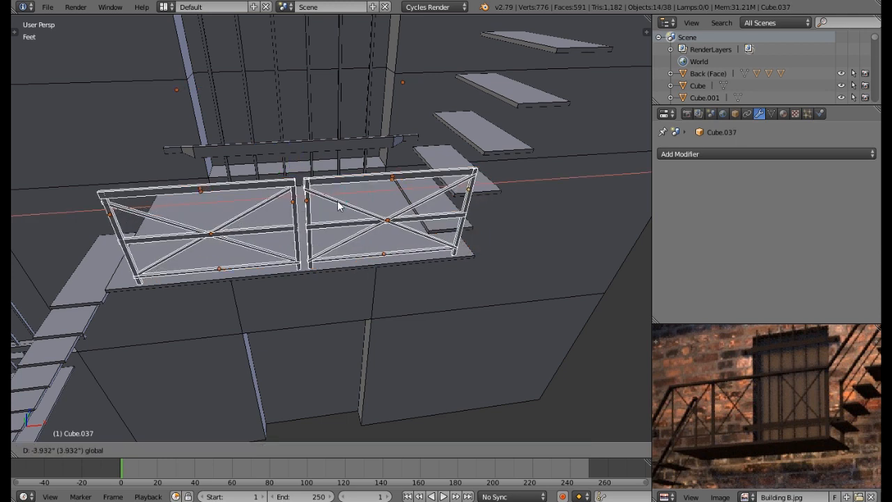
{"action": "left_click", "coordinate": [338, 203]}
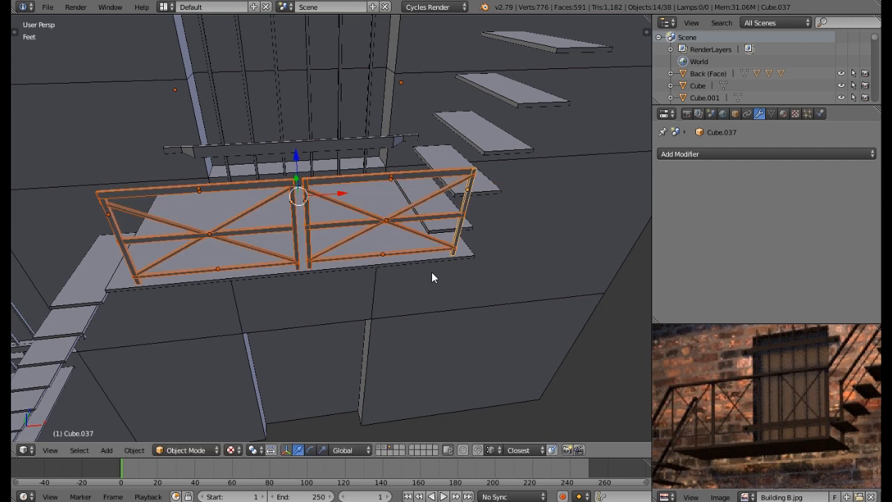
- Scale the two-panel railing along X to about 1.1 and nudge it along X to span the middle landing's edge
{"action": "key", "text": "s"}
{"action": "key", "text": "x"}
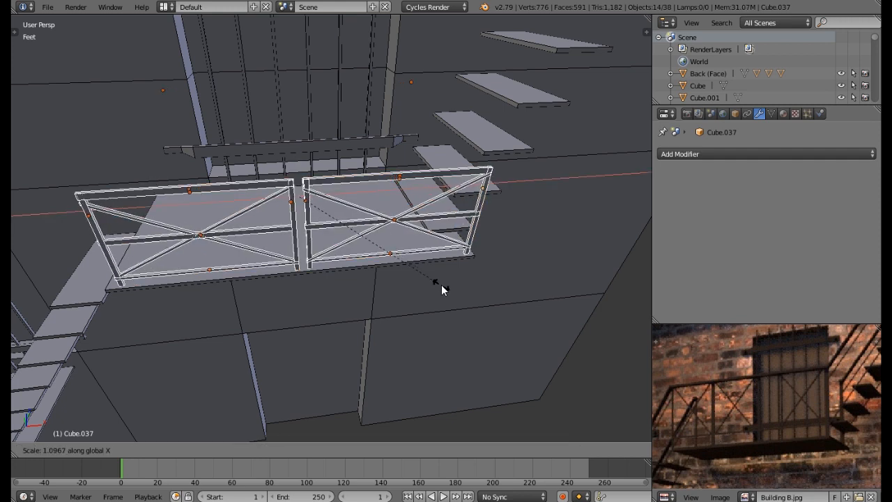
{"action": "left_click", "coordinate": [442, 285]}
{"action": "left_click_drag", "start_coordinate": [336, 196], "coordinate": [334, 197]}
{"action": "scroll", "coordinate": [321, 228], "scroll_direction": "down", "scroll_amount": 4}
{"action": "middle_click_drag", "start_coordinate": [320, 228], "coordinate": [360, 196]}
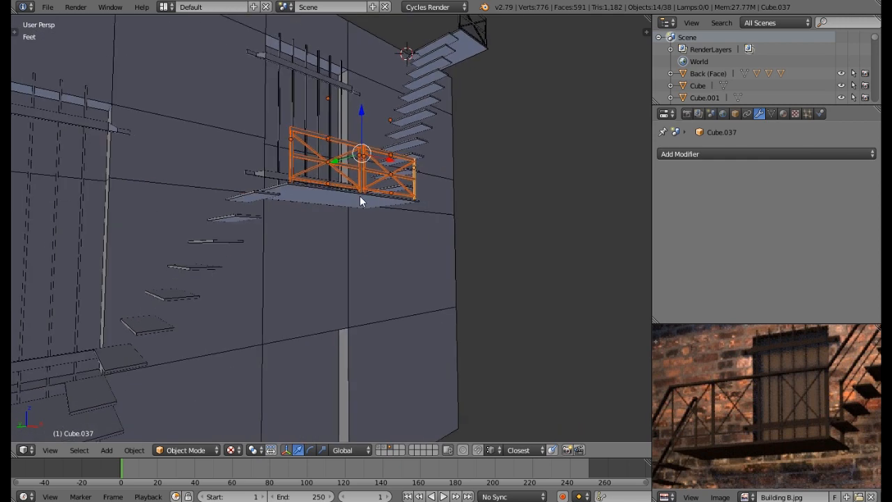
- Duplicate the middle landing's two-panel railing and move the copy down along Z and back along X to the lower landing
{"action": "scroll", "coordinate": [359, 196], "scroll_direction": "down", "scroll_amount": 3}
{"action": "middle_click_drag", "start_coordinate": [718, 428], "coordinate": [753, 406]}
{"action": "middle_click_drag", "start_coordinate": [382, 255], "coordinate": [384, 197]}
{"action": "key", "text": "shift+d"}
{"action": "right_click", "coordinate": [382, 202]}
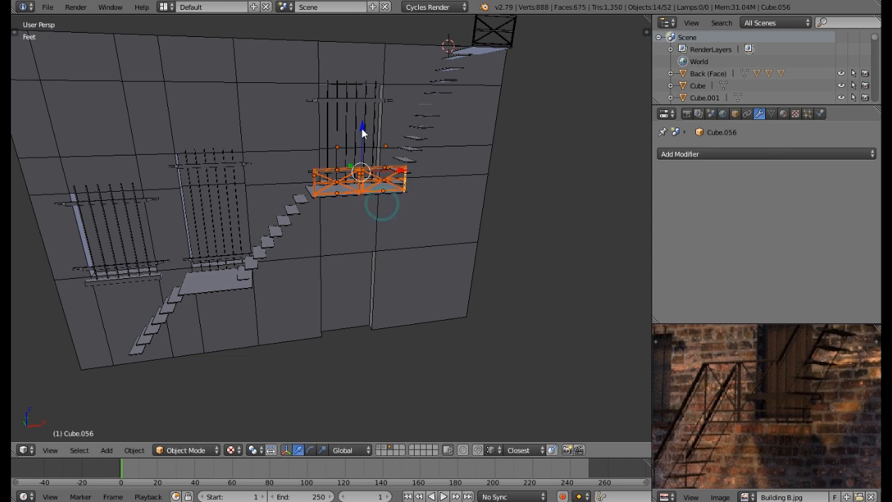
{"action": "key", "text": "g"}
{"action": "key", "text": "z"}
{"action": "left_click", "coordinate": [381, 234]}
{"action": "key", "text": "g"}
{"action": "key", "text": "x"}
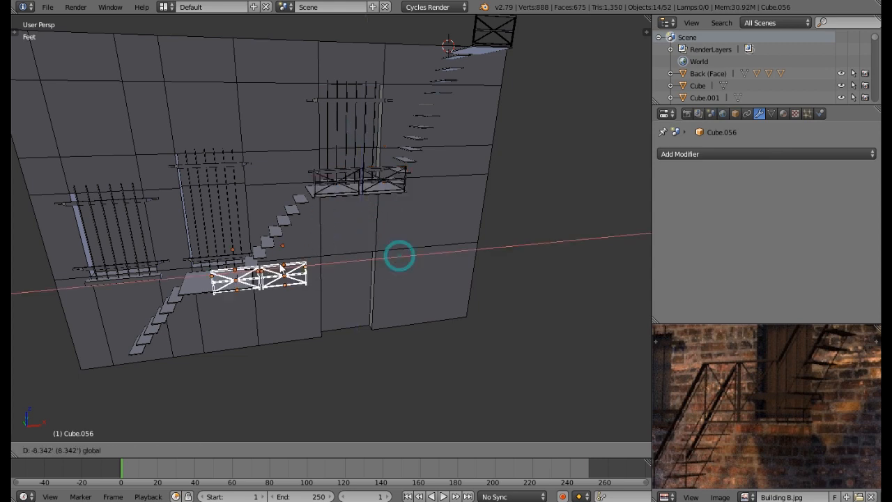
{"action": "left_click", "coordinate": [261, 273]}
- Scale the lower railing along X to about 0.72 and shift it about -2.7 inches along X to fit the lower landing
{"action": "middle_click_drag", "start_coordinate": [233, 279], "coordinate": [275, 286]}
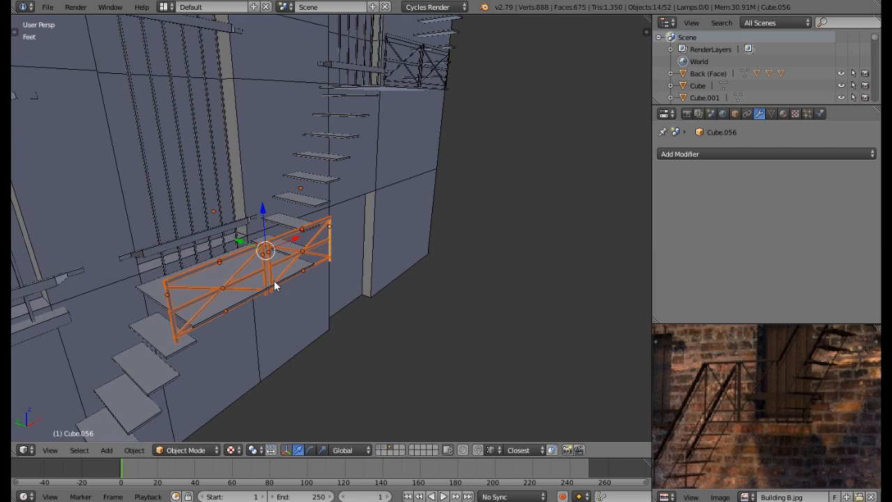
{"action": "middle_click_drag", "start_coordinate": [344, 282], "coordinate": [320, 279]}
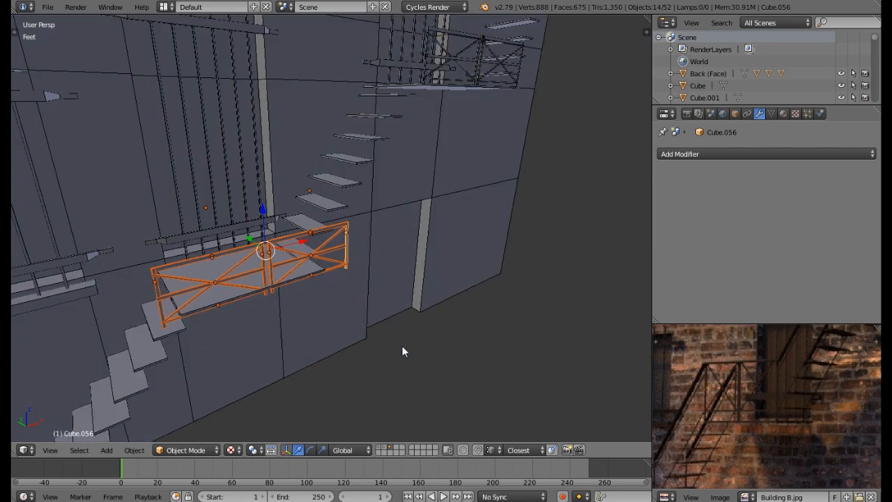
{"action": "key", "text": "s"}
{"action": "key", "text": "x"}
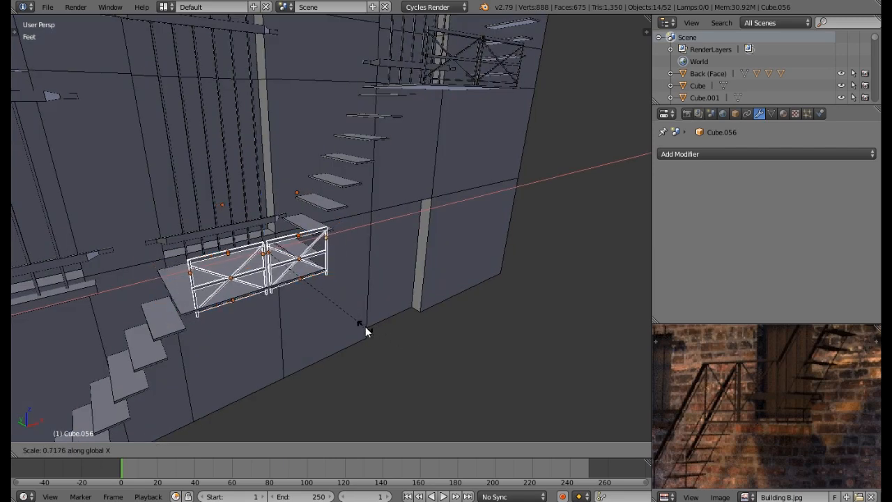
{"action": "left_click", "coordinate": [367, 332]}
{"action": "key", "text": "g"}
{"action": "key", "text": "x"}
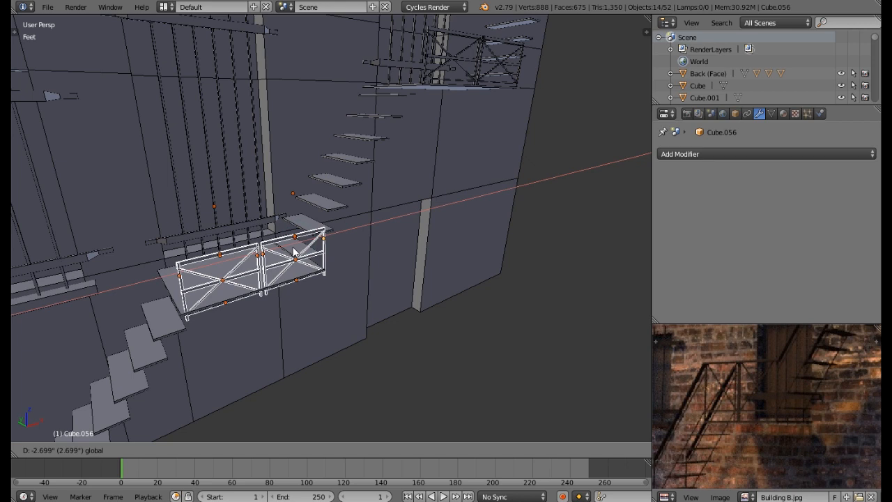
{"action": "left_click", "coordinate": [293, 253]}
- Adjust the lower railing's height along Z to seat its posts on the landing's surface
{"action": "middle_click_drag", "start_coordinate": [293, 253], "coordinate": [241, 294]}
{"action": "scroll", "coordinate": [241, 293], "scroll_direction": "up", "scroll_amount": 3}
{"action": "key", "text": "g"}
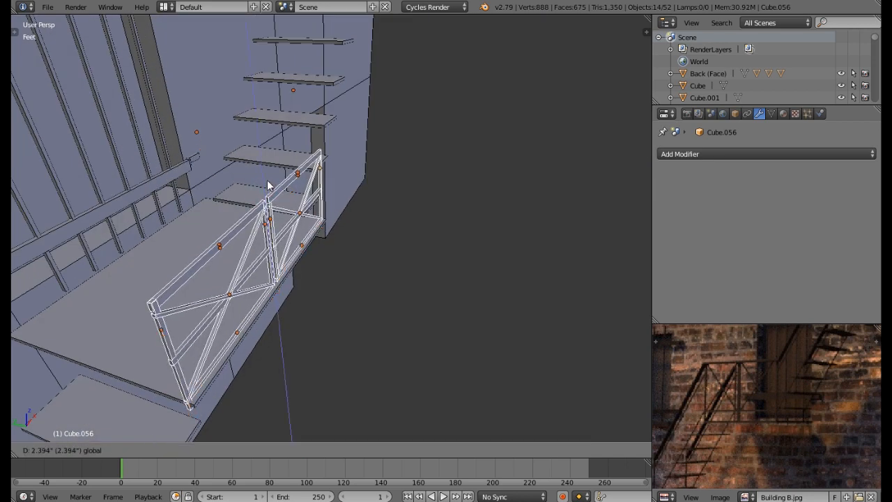
{"action": "left_click", "coordinate": [292, 225]}
{"action": "middle_click_drag", "start_coordinate": [292, 225], "coordinate": [267, 201]}
{"action": "scroll", "coordinate": [268, 201], "scroll_direction": "down", "scroll_amount": 6}
{"action": "middle_click_drag", "start_coordinate": [344, 200], "coordinate": [312, 243]}
{"action": "scroll", "coordinate": [294, 185], "scroll_direction": "down", "scroll_amount": 3}
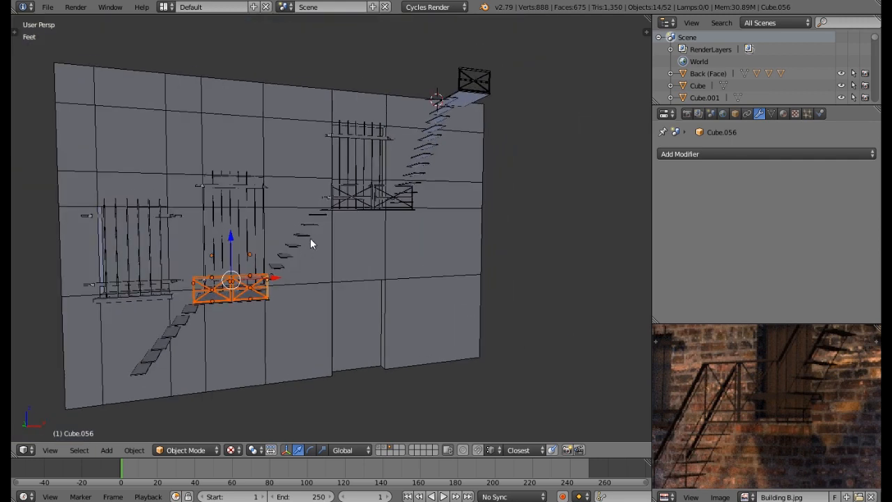
- Compare the stair railings in the reference photo and join all pieces of the lower landing's railing into one object
{"action": "scroll", "coordinate": [772, 384], "scroll_direction": "up", "scroll_amount": 4}
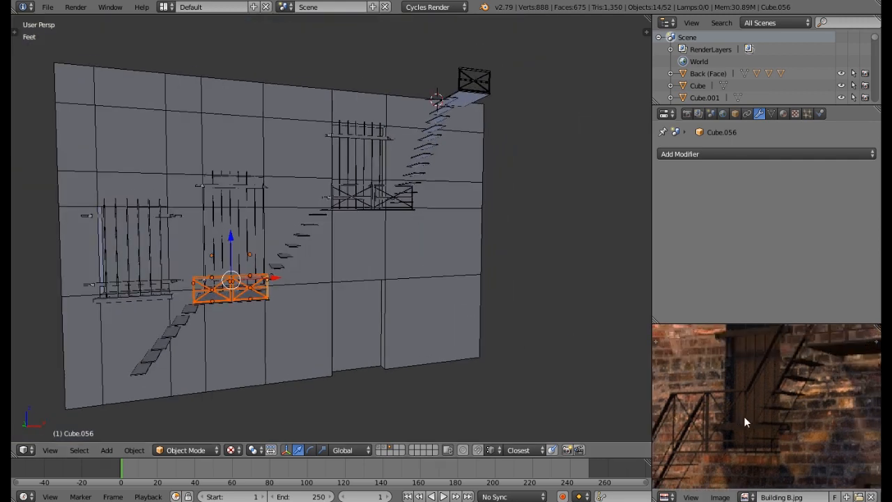
{"action": "middle_click_drag", "start_coordinate": [195, 235], "coordinate": [216, 271]}
{"action": "scroll", "coordinate": [212, 271], "scroll_direction": "up", "scroll_amount": 4}
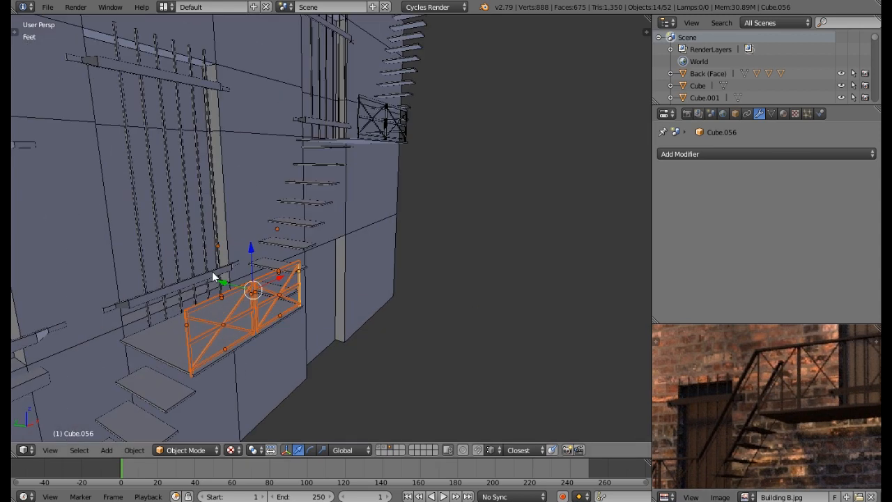
{"action": "middle_click_drag", "start_coordinate": [299, 309], "coordinate": [276, 305]}
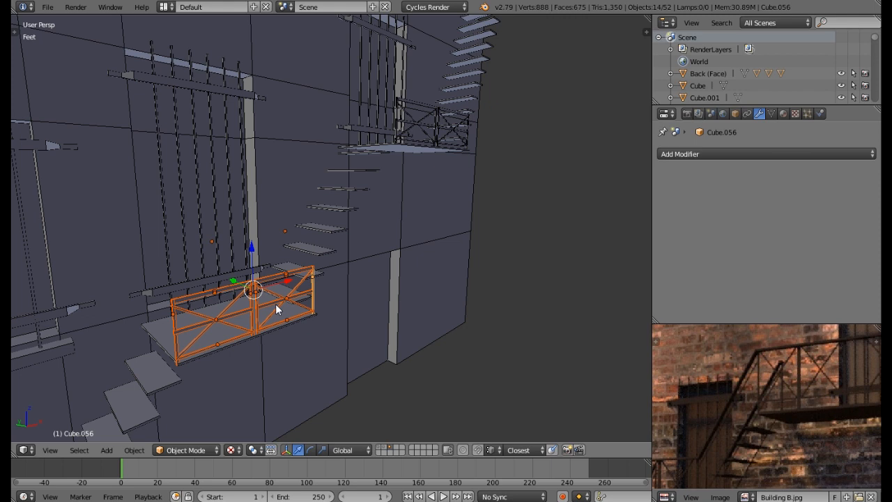
{"action": "key", "text": "ctrl+j"}
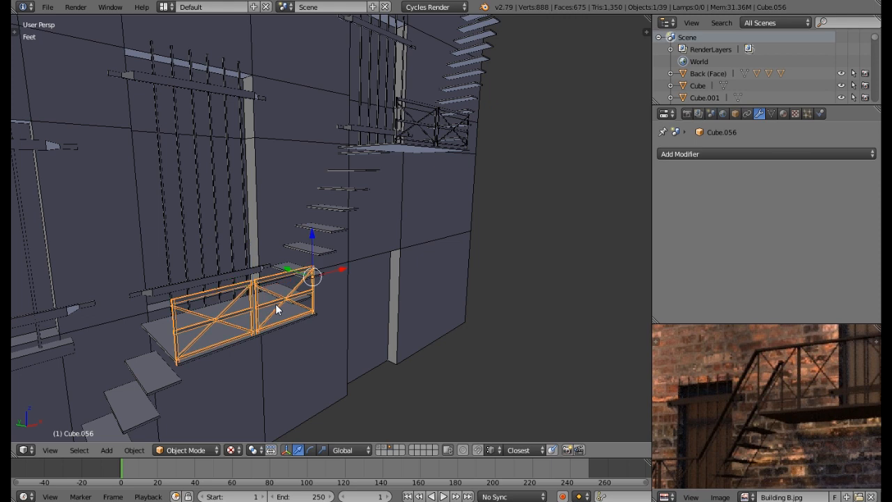
- Add two loop cuts around the middle railing's end post on the lower-stair side and scale them apart along Z toward the post's ends
{"action": "middle_click_drag", "start_coordinate": [275, 304], "coordinate": [425, 156]}
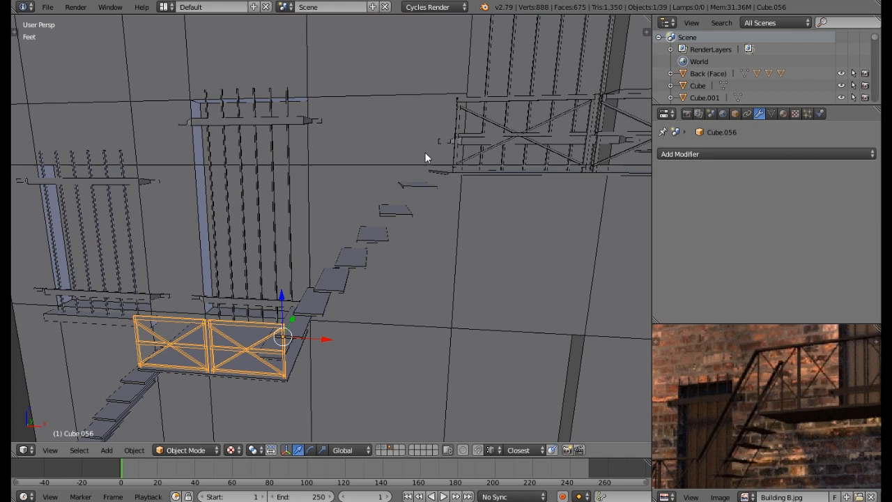
{"action": "right_click", "coordinate": [458, 117]}
{"action": "middle_click_drag", "start_coordinate": [447, 117], "coordinate": [493, 126]}
{"action": "scroll", "coordinate": [460, 89], "scroll_direction": "up", "scroll_amount": 5}
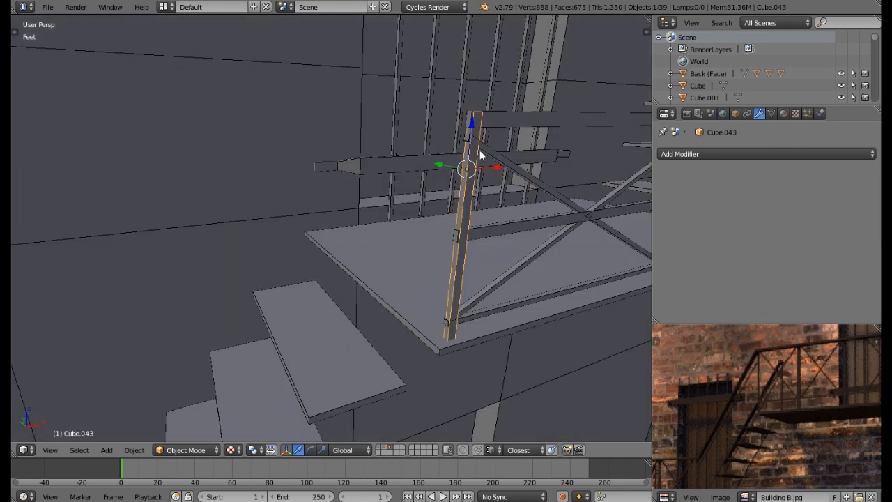
{"action": "key", "text": "Tab"}
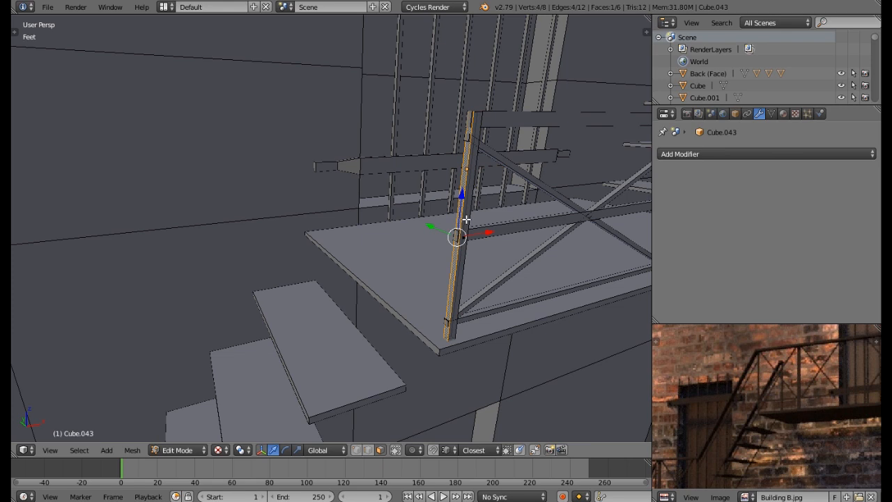
{"action": "key", "text": "ctrl+r"}
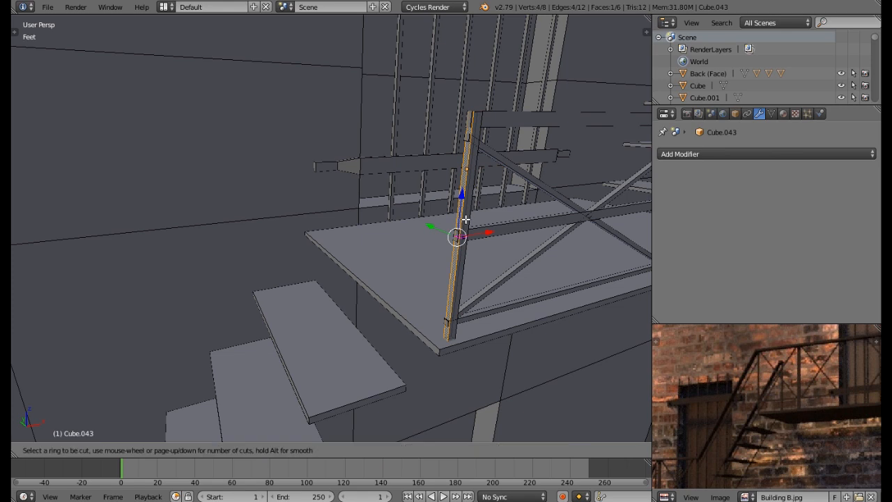
{"action": "left_click", "coordinate": [465, 220]}
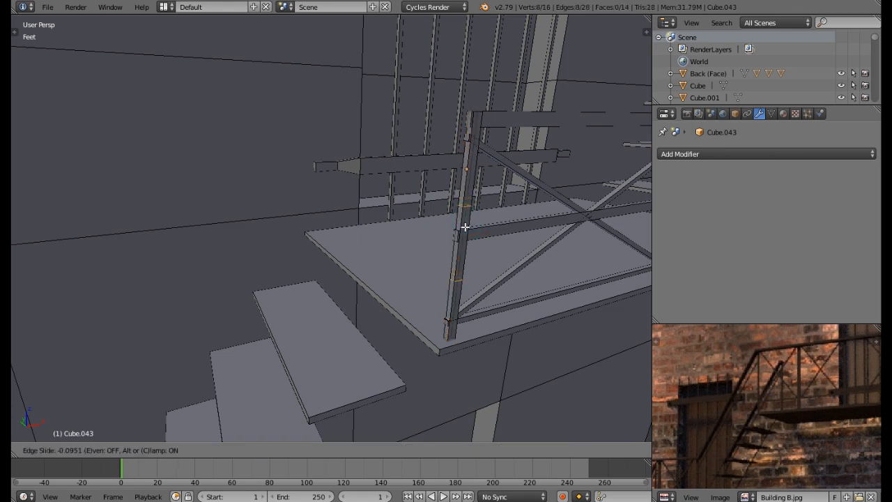
{"action": "left_click", "coordinate": [465, 227]}
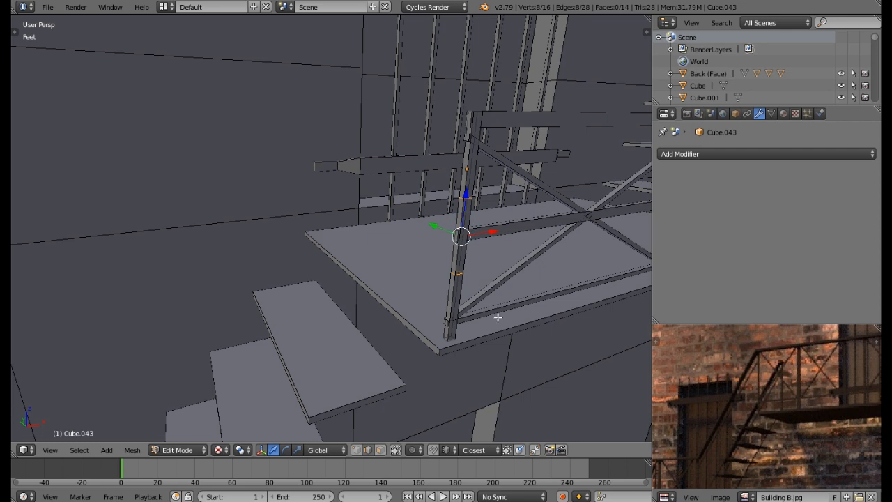
{"action": "key", "text": "s"}
{"action": "key", "text": "z"}
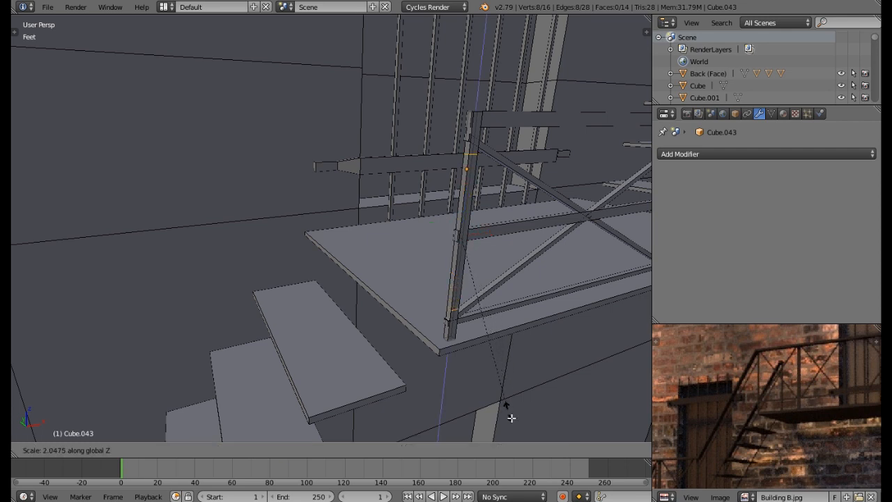
{"action": "left_click", "coordinate": [524, 36]}
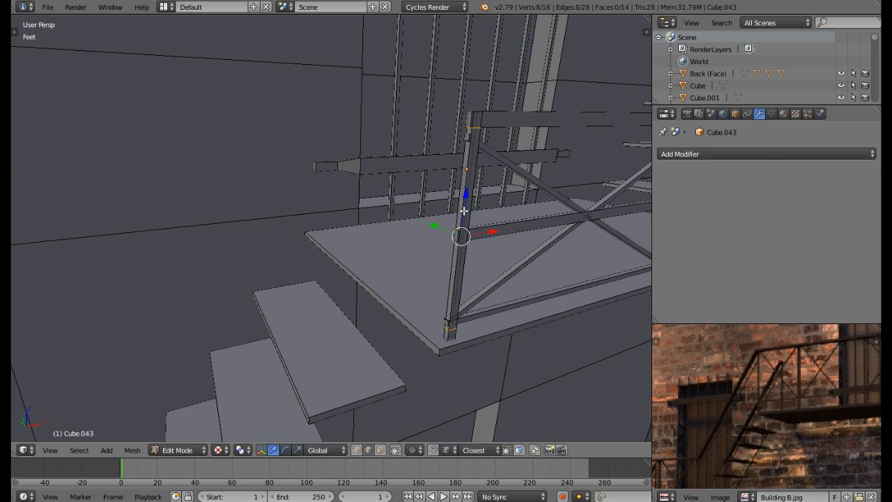
- Add two centred loop cuts around the lower landing railing's end post beside the stair up to the middle landing
{"action": "scroll", "coordinate": [463, 216], "scroll_direction": "down", "scroll_amount": 5}
{"action": "middle_click_drag", "start_coordinate": [432, 264], "coordinate": [454, 155], "text": "shift"}
{"action": "middle_click_drag", "start_coordinate": [405, 261], "coordinate": [434, 150], "text": "shift"}
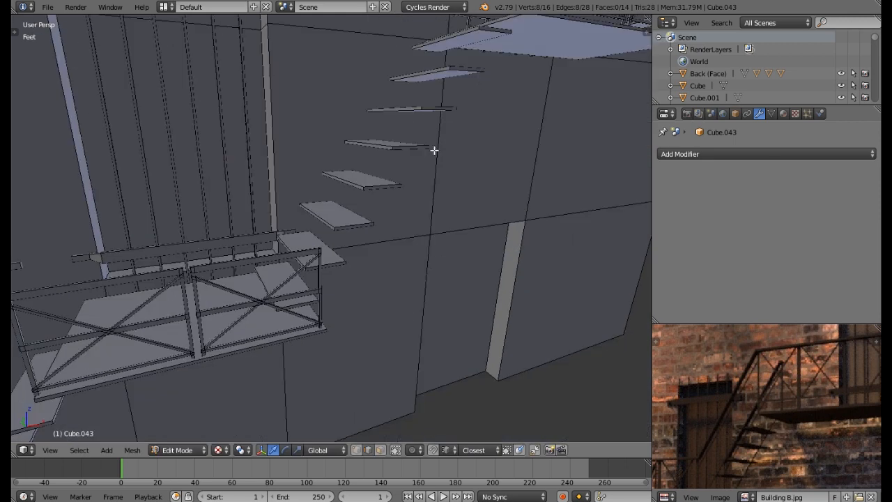
{"action": "key", "text": "Tab"}
{"action": "right_click", "coordinate": [321, 272]}
{"action": "scroll", "coordinate": [318, 283], "scroll_direction": "up", "scroll_amount": 4}
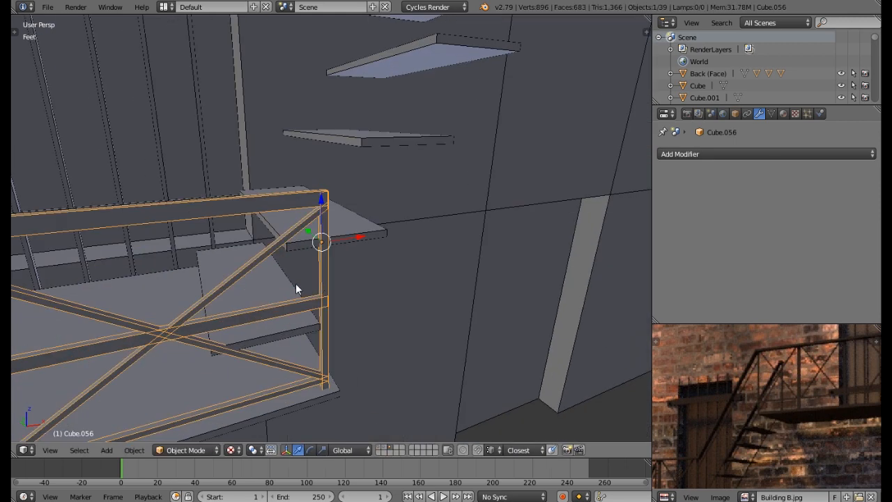
{"action": "scroll", "coordinate": [318, 287], "scroll_direction": "up", "scroll_amount": 2}
{"action": "scroll", "coordinate": [354, 298], "scroll_direction": "up", "scroll_amount": 3}
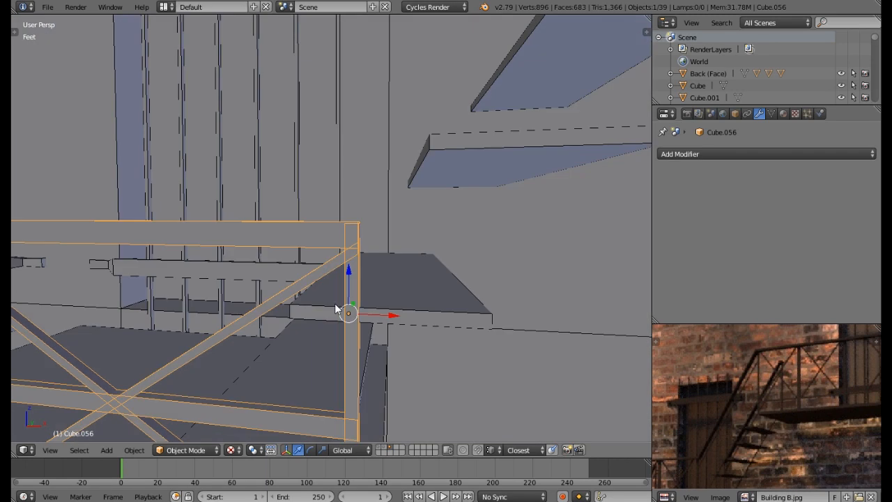
{"action": "key", "text": "Tab"}
{"action": "key", "text": "l"}
{"action": "key", "text": "ctrl+r"}
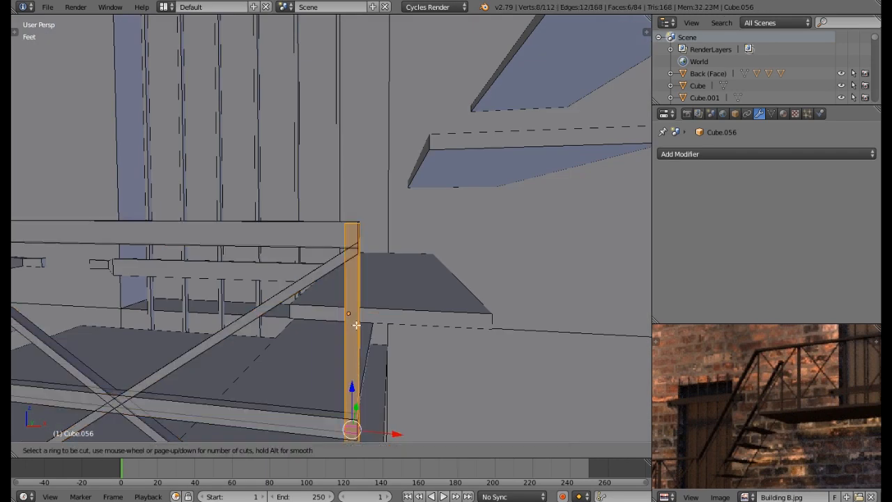
{"action": "left_click", "coordinate": [348, 350]}
{"action": "right_click", "coordinate": [349, 351]}
- Scale the two new loops apart along Z toward the top and bottom of the lower railing's end post
{"action": "scroll", "coordinate": [348, 351], "scroll_direction": "down", "scroll_amount": 1}
{"action": "middle_click_drag", "start_coordinate": [340, 337], "coordinate": [340, 297], "text": "shift"}
{"action": "key", "text": "s"}
{"action": "key", "text": "z"}
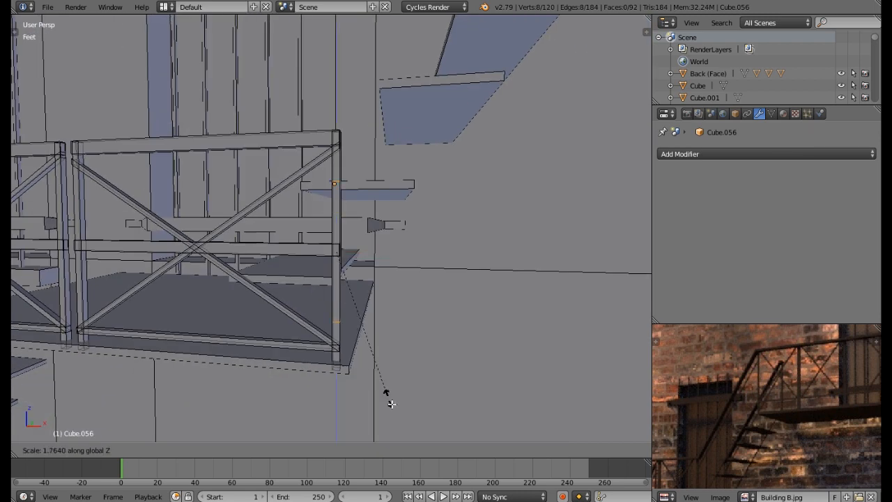
{"action": "left_click", "coordinate": [438, 33]}
- Switch to face selection and select a short face near the top of the lower railing's end post
{"action": "middle_click_drag", "start_coordinate": [412, 98], "coordinate": [365, 127]}
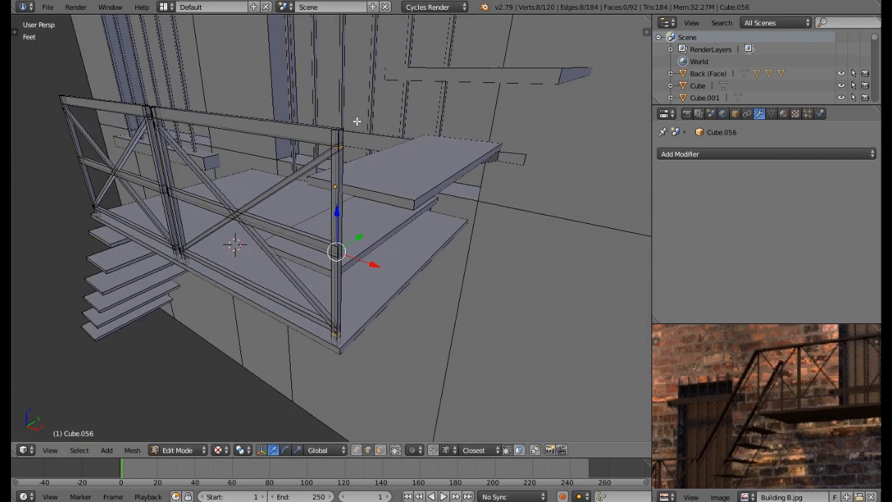
{"action": "scroll", "coordinate": [357, 120], "scroll_direction": "up", "scroll_amount": 6}
{"action": "left_click", "coordinate": [380, 449]}
{"action": "right_click", "coordinate": [191, 295]}
{"action": "scroll", "coordinate": [193, 294], "scroll_direction": "down", "scroll_amount": 7}
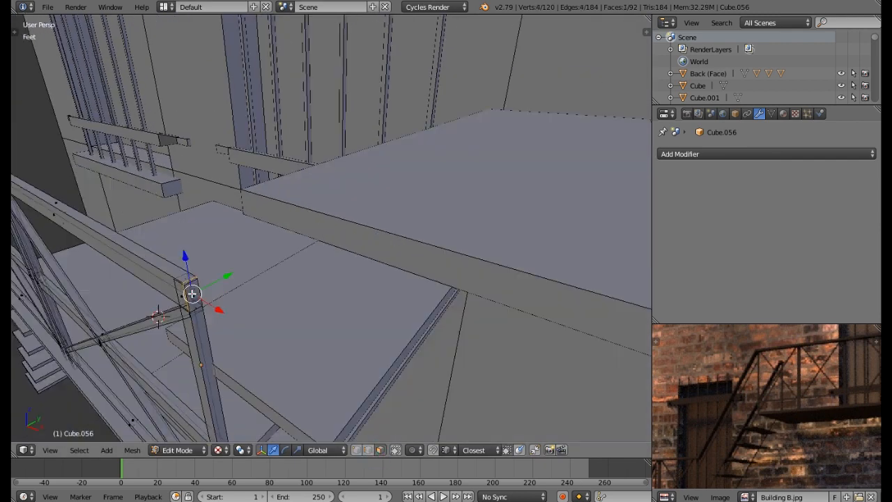
{"action": "middle_click_drag", "start_coordinate": [267, 243], "coordinate": [329, 232]}
{"action": "scroll", "coordinate": [329, 231], "scroll_direction": "down", "scroll_amount": 7}
{"action": "middle_click_drag", "start_coordinate": [412, 81], "coordinate": [348, 161], "text": "shift"}
{"action": "scroll", "coordinate": [317, 252], "scroll_direction": "down", "scroll_amount": 2}
{"action": "key", "text": "Tab"}
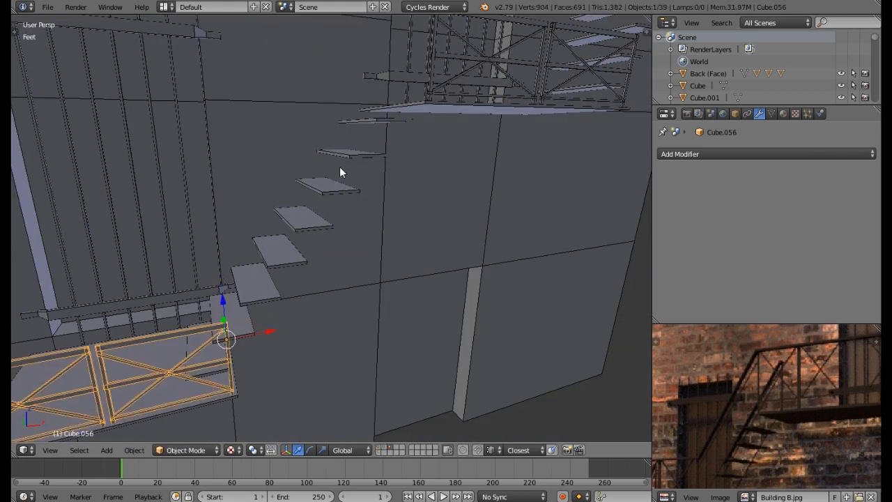
{"action": "right_click", "coordinate": [435, 63], "text": "shift"}
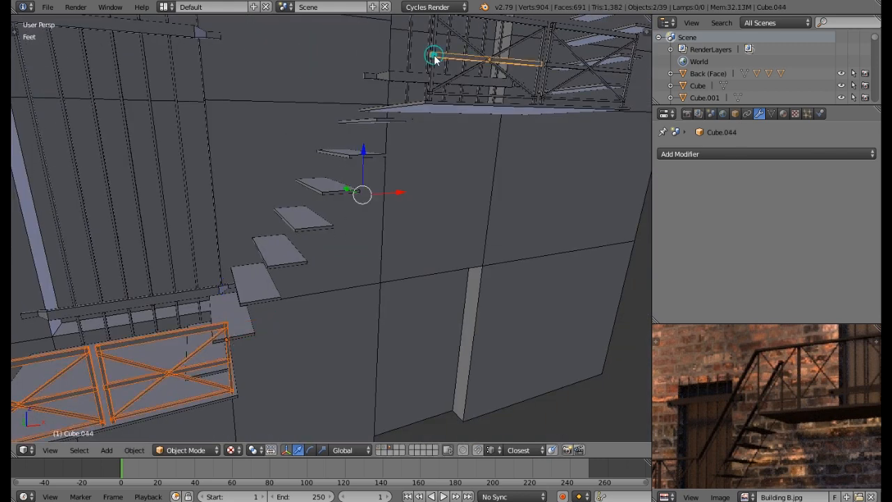
{"action": "middle_click_drag", "start_coordinate": [429, 59], "coordinate": [422, 109]}
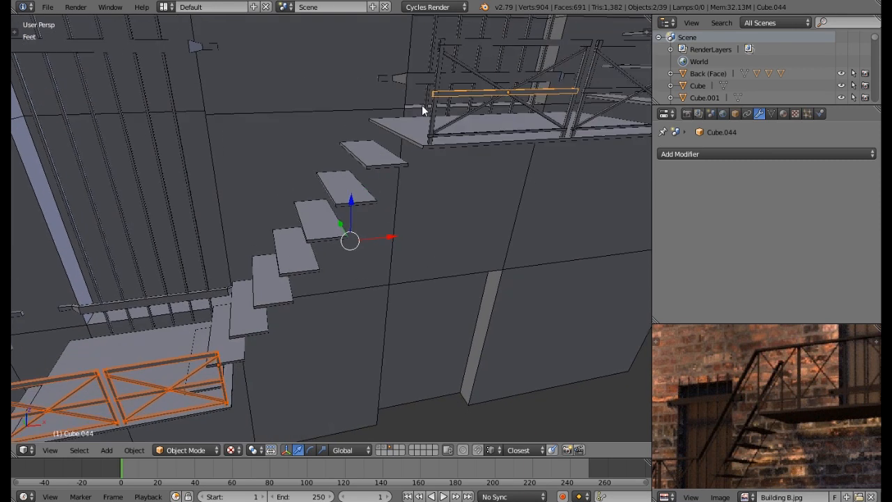
{"action": "right_click", "coordinate": [436, 64]}
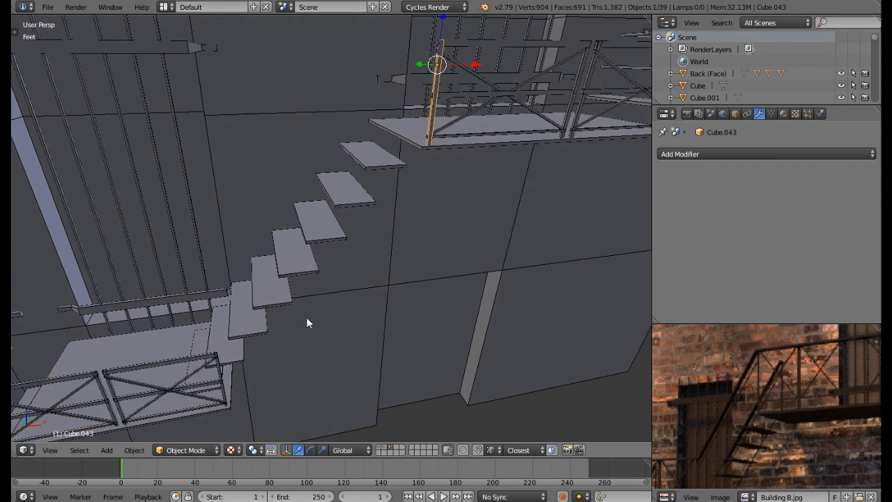
{"action": "right_click", "coordinate": [220, 374], "text": "shift"}
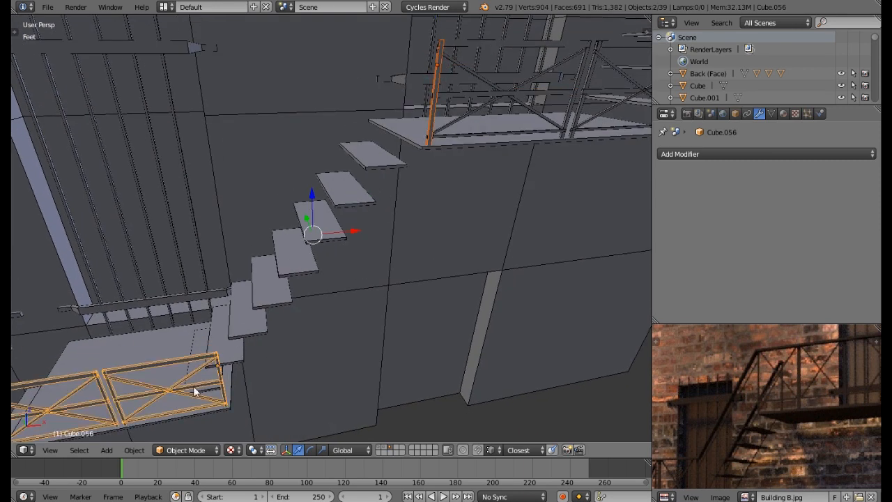
- Separate the stair-side end post from the lower landing's railing into its own object
{"action": "scroll", "coordinate": [216, 362], "scroll_direction": "up", "scroll_amount": 3}
{"action": "key", "text": "Tab"}
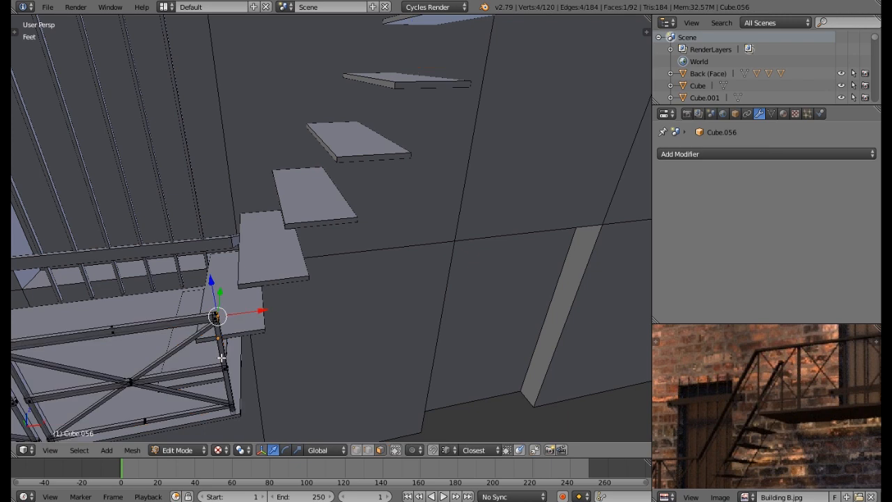
{"action": "key", "text": "a"}
{"action": "scroll", "coordinate": [221, 356], "scroll_direction": "up", "scroll_amount": 2}
{"action": "key", "text": "l"}
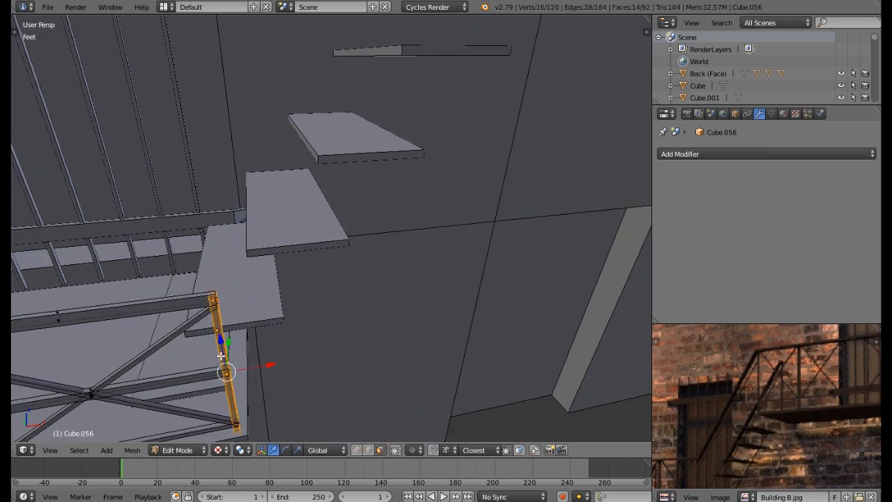
{"action": "key", "text": "p"}
{"action": "left_click", "coordinate": [220, 357]}
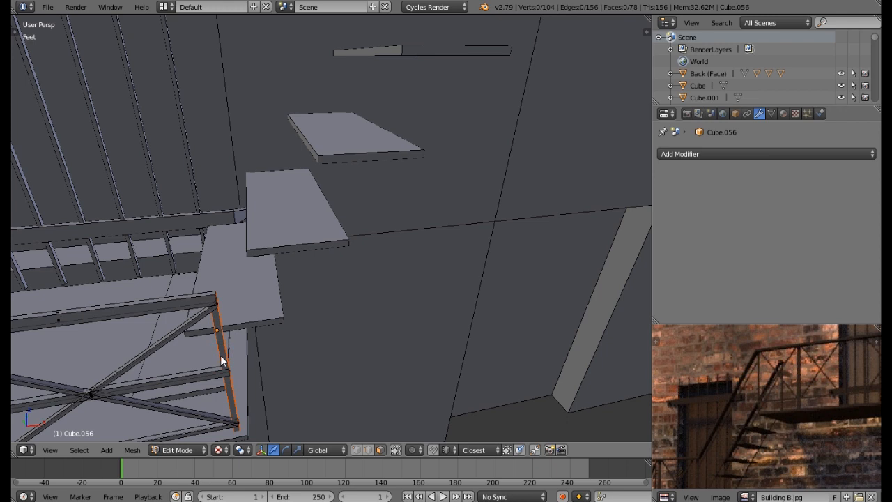
{"action": "key", "text": "Tab"}
- Select the separated end post and, within its mesh, the short face near its top
{"action": "right_click", "coordinate": [220, 342]}
{"action": "key", "text": "Tab"}
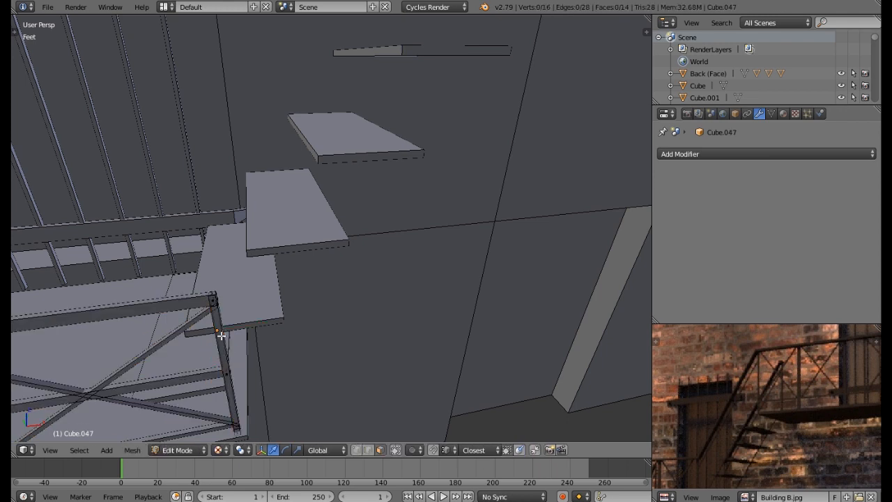
{"action": "right_click", "coordinate": [219, 298]}
{"action": "middle_click_drag", "start_coordinate": [424, 150], "coordinate": [331, 319]}
{"action": "key", "text": "Tab"}
{"action": "scroll", "coordinate": [418, 164], "scroll_direction": "down", "scroll_amount": 4}
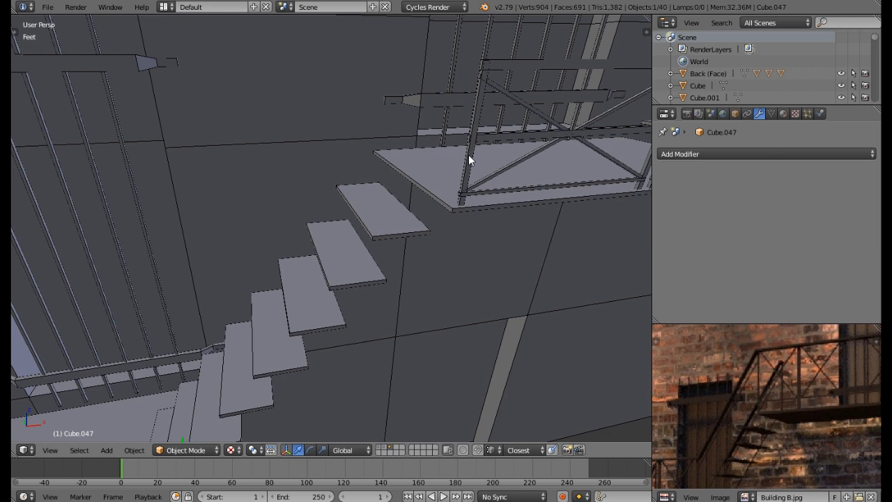
- Join the end posts of the two landings into one object and open it for mesh editing
{"action": "right_click", "coordinate": [469, 168]}
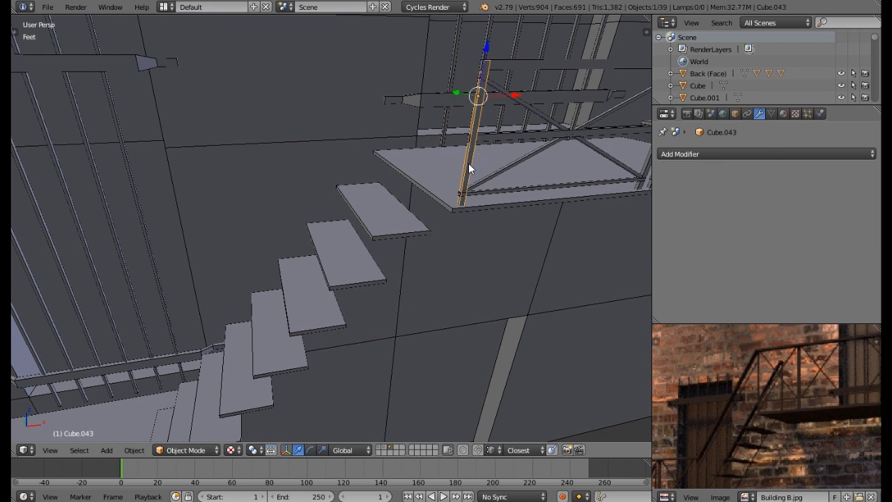
{"action": "key", "text": "ctrl+j"}
{"action": "scroll", "coordinate": [469, 168], "scroll_direction": "down", "scroll_amount": 2}
{"action": "key", "text": "Tab"}
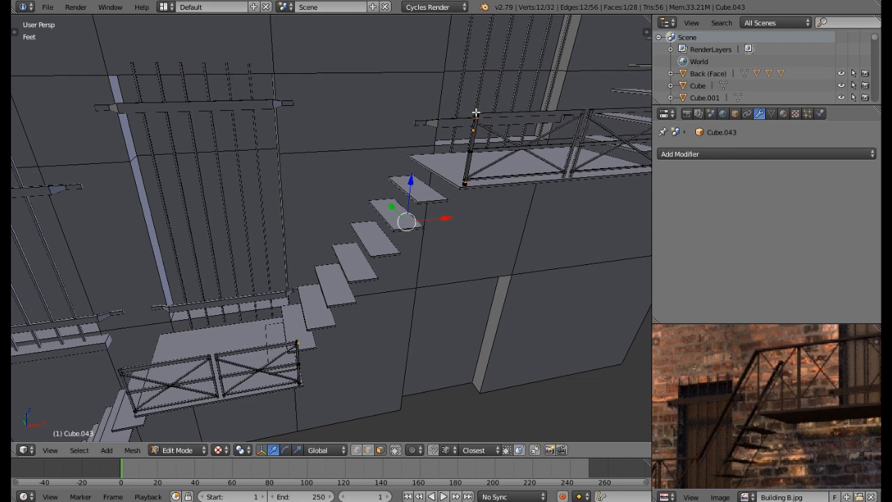
- Bridge the facing top faces of the two joined posts with Bridge Edge Loops to form the stair handrail
{"action": "scroll", "coordinate": [475, 113], "scroll_direction": "up", "scroll_amount": 4}
{"action": "right_click", "coordinate": [472, 135]}
{"action": "scroll", "coordinate": [469, 143], "scroll_direction": "down", "scroll_amount": 1}
{"action": "middle_click_drag", "start_coordinate": [464, 148], "coordinate": [274, 269]}
{"action": "scroll", "coordinate": [240, 351], "scroll_direction": "up", "scroll_amount": 5}
{"action": "scroll", "coordinate": [283, 285], "scroll_direction": "down", "scroll_amount": 2}
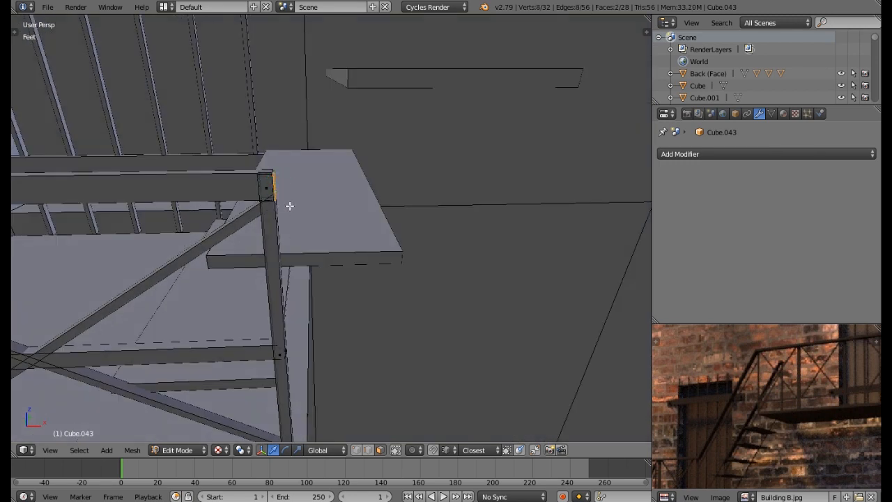
{"action": "scroll", "coordinate": [288, 203], "scroll_direction": "down", "scroll_amount": 4}
{"action": "middle_click_drag", "start_coordinate": [418, 139], "coordinate": [379, 237], "text": "shift"}
{"action": "scroll", "coordinate": [378, 237], "scroll_direction": "down", "scroll_amount": 2}
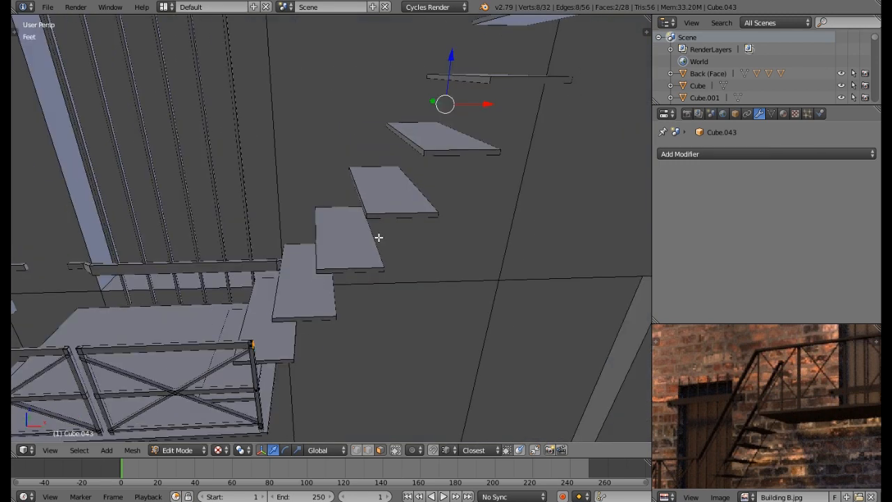
{"action": "middle_click_drag", "start_coordinate": [433, 196], "coordinate": [434, 193]}
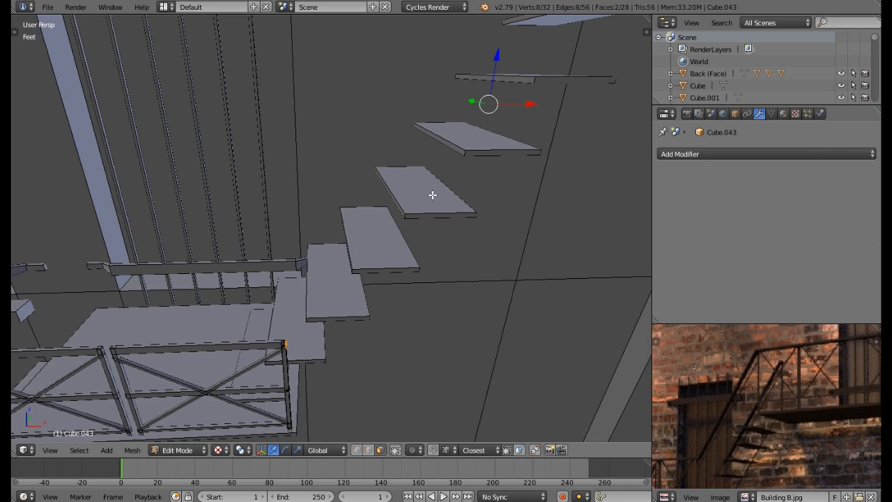
{"action": "key", "text": "ctrl+e"}
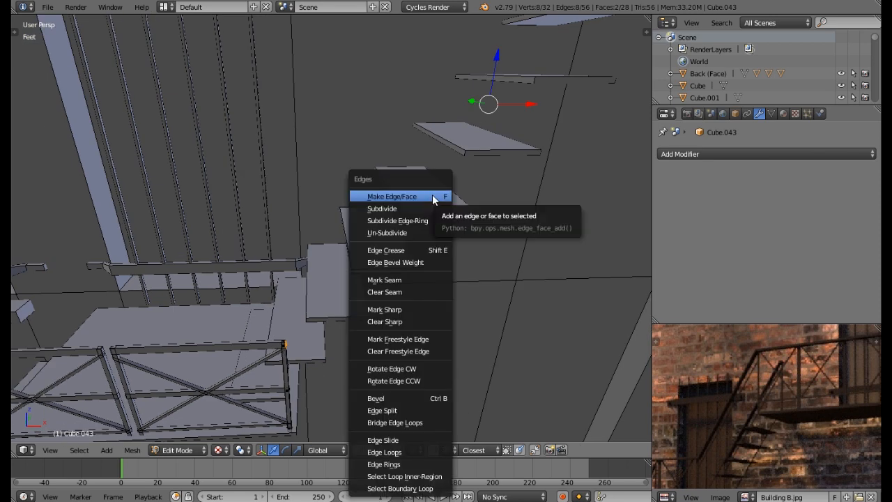
{"action": "left_click", "coordinate": [404, 423]}
- Bridge the facing bottom faces of the two posts with Bridge Edge Loops to form the lower stair rail
{"action": "scroll", "coordinate": [430, 245], "scroll_direction": "up", "scroll_amount": 3}
{"action": "scroll", "coordinate": [430, 244], "scroll_direction": "down", "scroll_amount": 4}
{"action": "scroll", "coordinate": [416, 245], "scroll_direction": "up", "scroll_amount": 1}
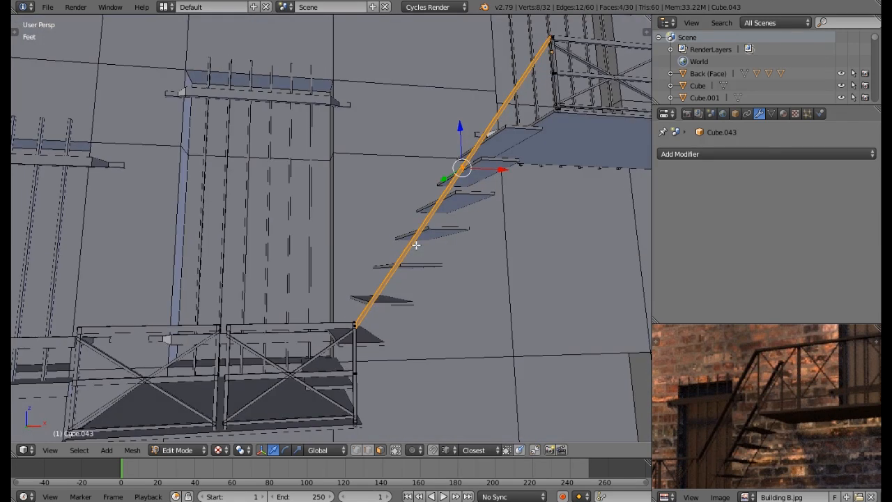
{"action": "scroll", "coordinate": [448, 198], "scroll_direction": "up", "scroll_amount": 6}
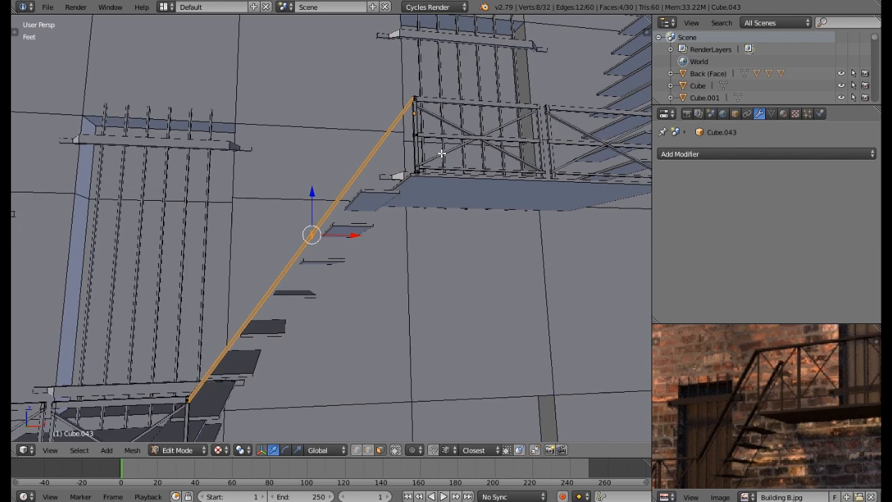
{"action": "right_click", "coordinate": [305, 260]}
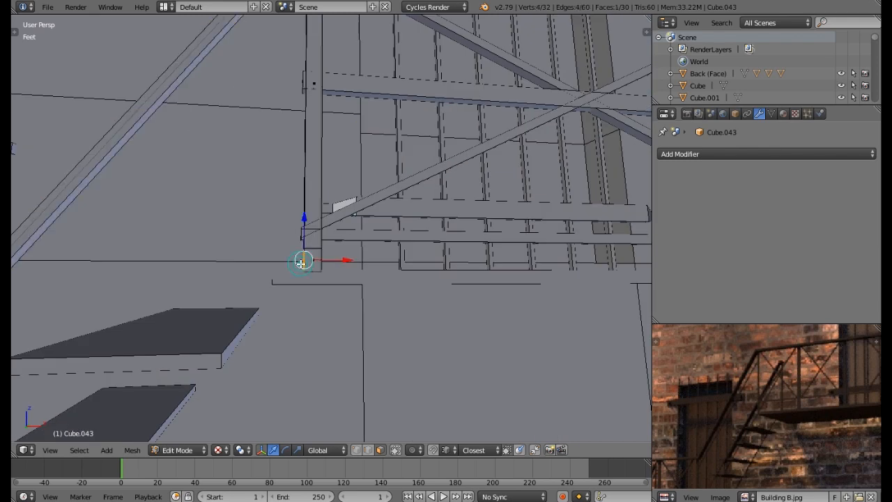
{"action": "middle_click_drag", "start_coordinate": [286, 310], "coordinate": [357, 254], "text": "shift"}
{"action": "scroll", "coordinate": [356, 255], "scroll_direction": "down", "scroll_amount": 3}
{"action": "middle_click_drag", "start_coordinate": [348, 306], "coordinate": [416, 186]}
{"action": "right_click", "coordinate": [258, 371], "text": "shift"}
{"action": "mouse_move", "coordinate": [260, 382]}
{"action": "middle_mouse_down"}
{"action": "mouse_move", "coordinate": [240, 387]}
{"action": "mouse_move", "coordinate": [256, 383]}
{"action": "middle_mouse_up"}
{"action": "key", "text": "ctrl+e"}
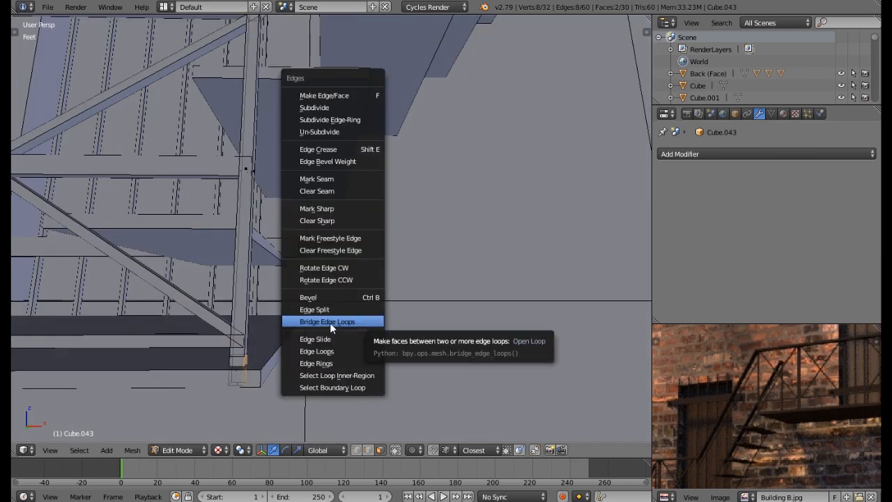
{"action": "left_click", "coordinate": [336, 323]}
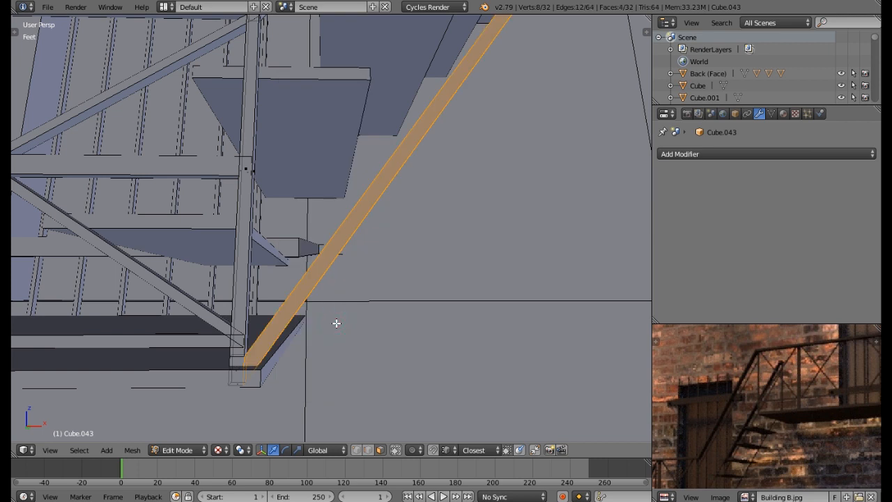
{"action": "key", "text": "Tab"}
- Duplicate the lower stair rail and raise the copy vertically to midway between the bottom rail and the handrail
{"action": "key", "text": "KP_Decimal"}
{"action": "middle_click_drag", "start_coordinate": [430, 253], "coordinate": [386, 295]}
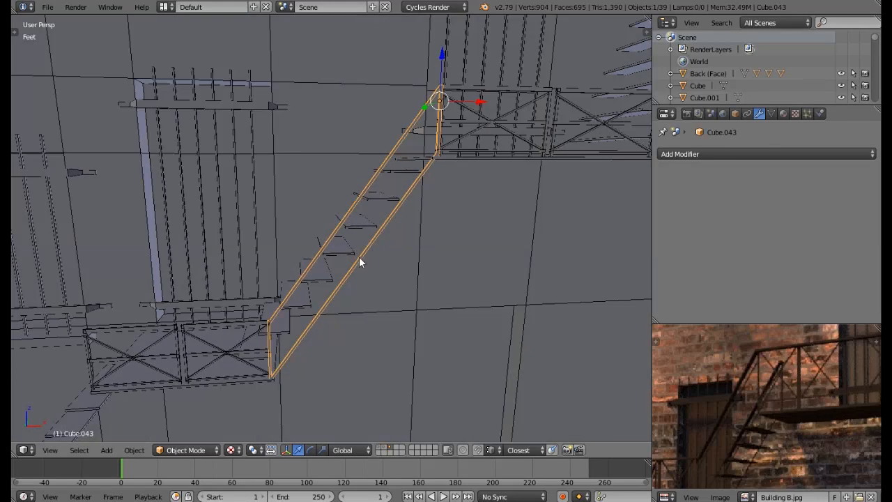
{"action": "middle_click_drag", "start_coordinate": [315, 289], "coordinate": [344, 296]}
{"action": "key", "text": "z"}
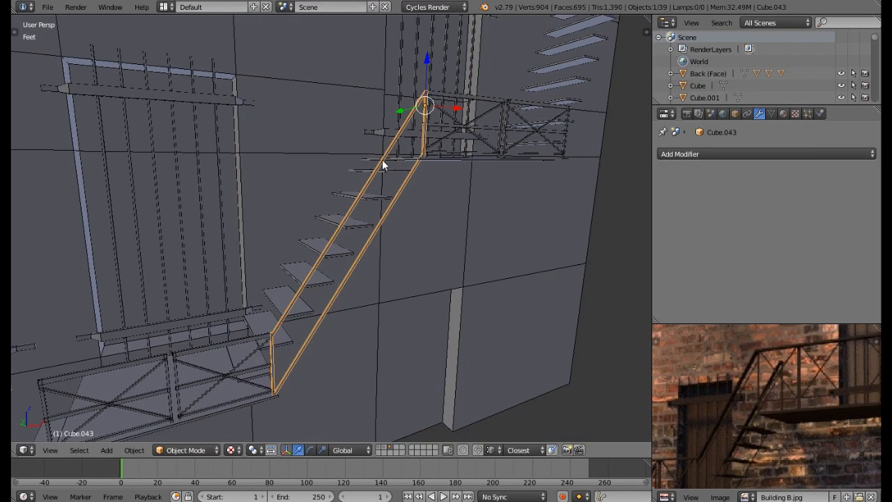
{"action": "key", "text": "Tab"}
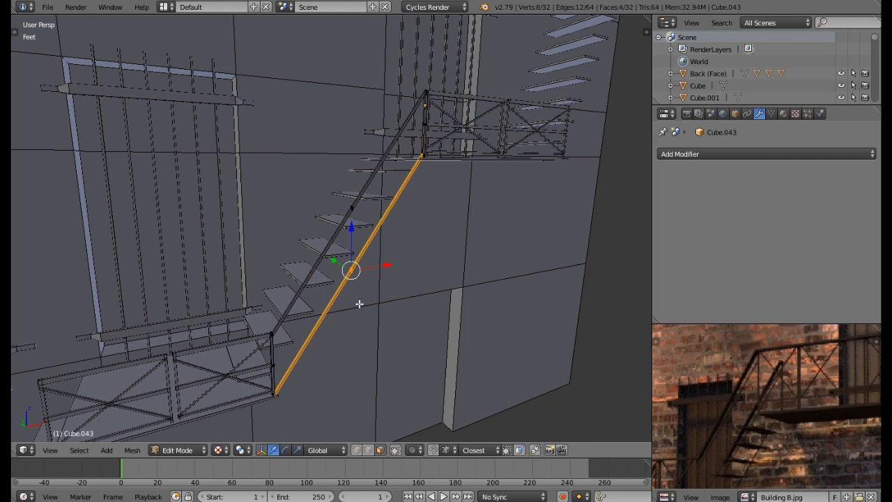
{"action": "key", "text": "shift+d"}
{"action": "right_click", "coordinate": [363, 326]}
{"action": "left_click_drag", "start_coordinate": [351, 230], "coordinate": [359, 200]}
{"action": "left_click", "coordinate": [359, 200]}
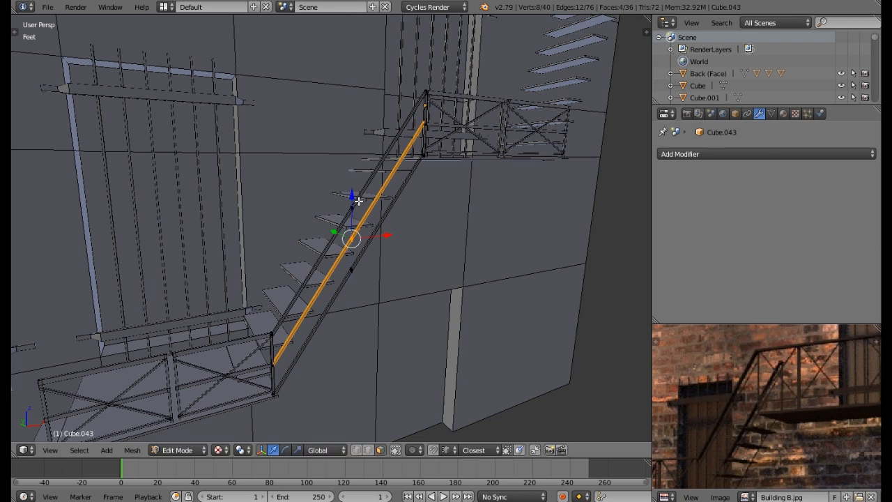
{"action": "middle_click_drag", "start_coordinate": [354, 235], "coordinate": [374, 212]}
{"action": "key", "text": "Tab"}
{"action": "scroll", "coordinate": [342, 237], "scroll_direction": "down", "scroll_amount": 2}
{"action": "scroll", "coordinate": [340, 234], "scroll_direction": "down", "scroll_amount": 2}
{"action": "key", "text": "a"}
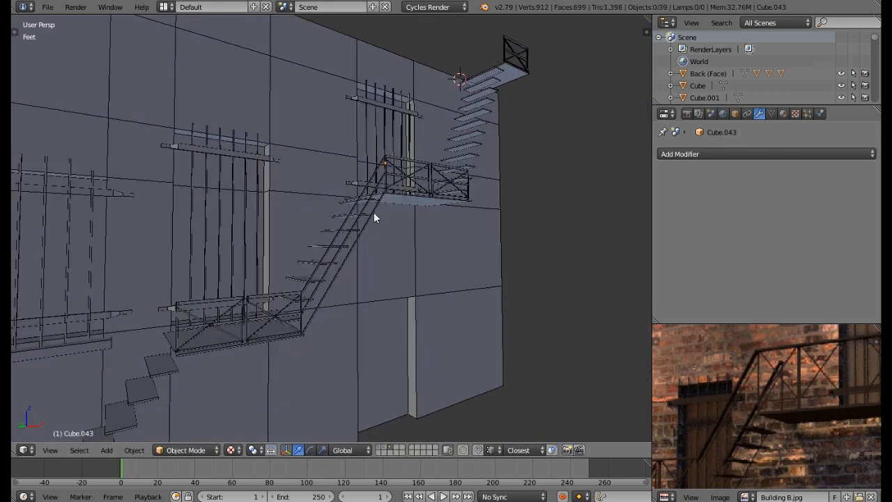
- Duplicate the finished stair railing and move the copy along X and up along Z toward the upper flight
{"action": "scroll", "coordinate": [368, 223], "scroll_direction": "up", "scroll_amount": 3}
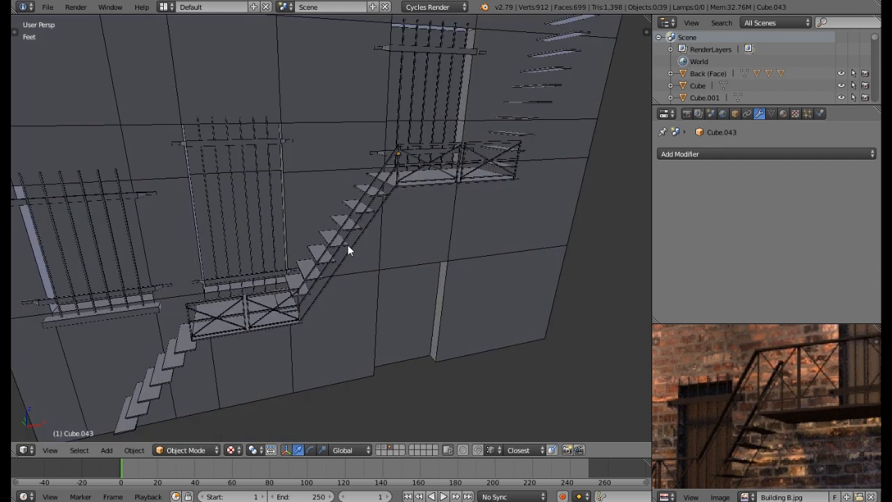
{"action": "right_click", "coordinate": [422, 164]}
{"action": "right_click", "coordinate": [370, 193]}
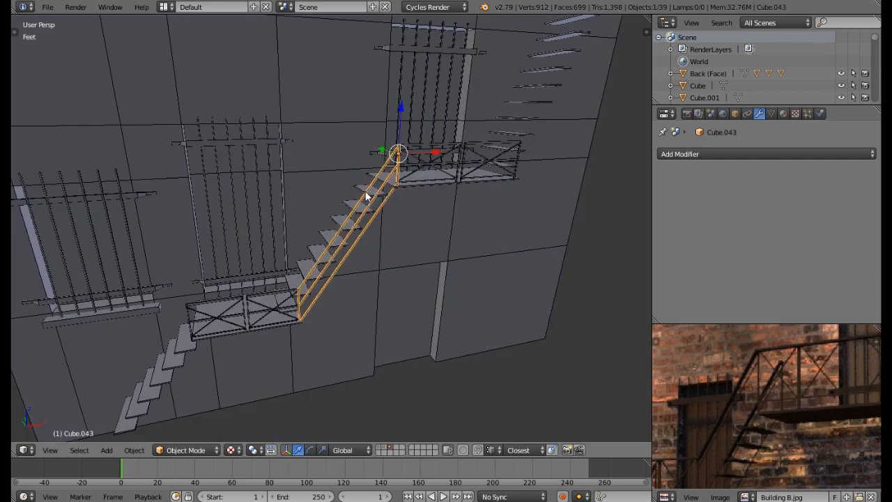
{"action": "scroll", "coordinate": [366, 197], "scroll_direction": "down", "scroll_amount": 3}
{"action": "middle_click_drag", "start_coordinate": [366, 197], "coordinate": [329, 254]}
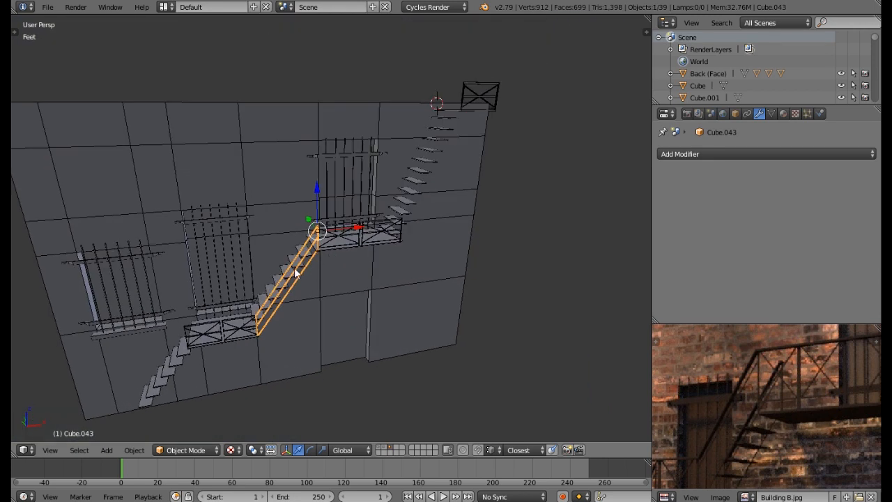
{"action": "key", "text": "shift+d"}
{"action": "key", "text": "x"}
{"action": "left_click", "coordinate": [468, 229]}
{"action": "key", "text": "g"}
{"action": "key", "text": "z"}
{"action": "left_click", "coordinate": [454, 48]}
- Shift the railing copy so its upper end lines up with the corner post of the top landing
{"action": "middle_click_drag", "start_coordinate": [458, 61], "coordinate": [399, 177]}
{"action": "scroll", "coordinate": [403, 167], "scroll_direction": "up", "scroll_amount": 3}
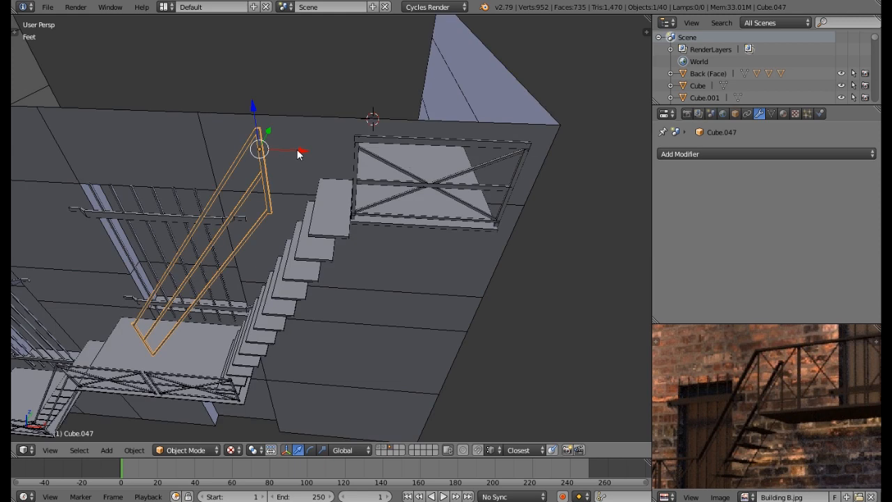
{"action": "left_click_drag", "start_coordinate": [300, 152], "coordinate": [383, 169]}
{"action": "left_click_drag", "start_coordinate": [349, 113], "coordinate": [351, 117]}
{"action": "middle_click_drag", "start_coordinate": [281, 261], "coordinate": [349, 156], "text": "shift"}
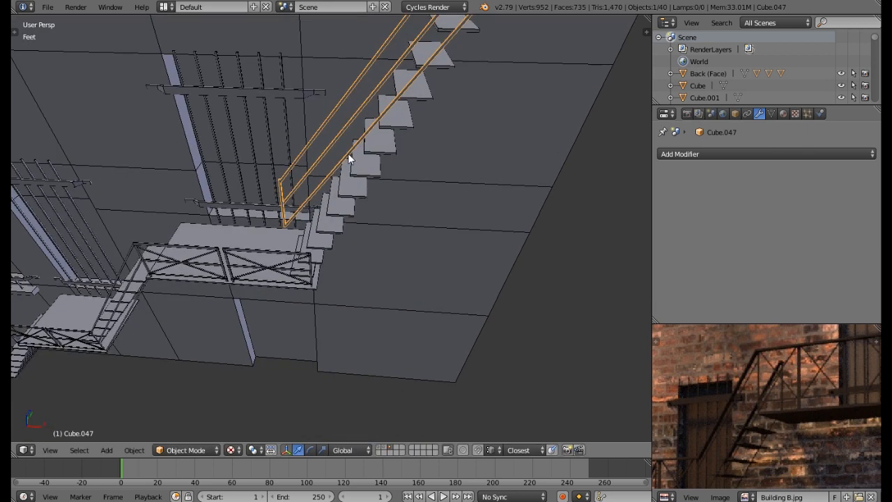
- Select the vertices at the copy's lower end and move them onto the end post of the middle landing
{"action": "key", "text": "Tab"}
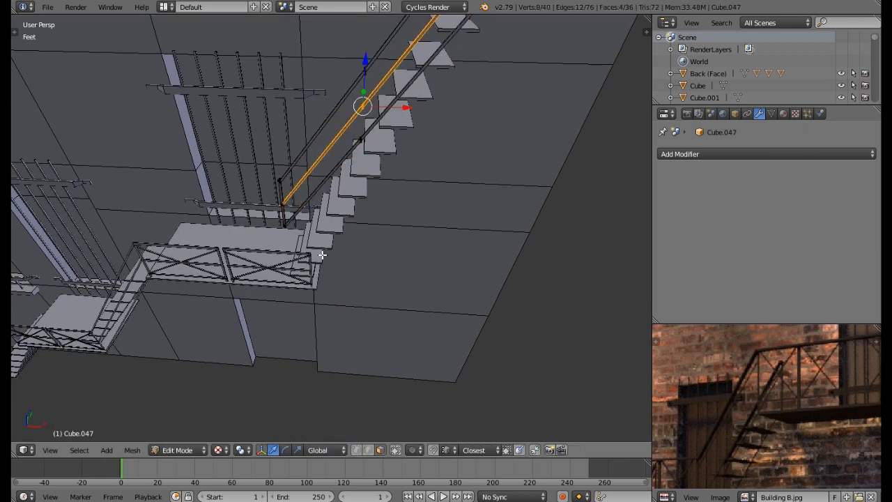
{"action": "left_click", "coordinate": [356, 451]}
{"action": "key", "text": "a"}
{"action": "key", "text": "c"}
{"action": "left_click", "coordinate": [288, 227]}
{"action": "mouse_move", "coordinate": [288, 226]}
{"action": "left_mouse_down"}
{"action": "mouse_move", "coordinate": [279, 171]}
{"action": "mouse_move", "coordinate": [291, 248]}
{"action": "mouse_move", "coordinate": [367, 221]}
{"action": "left_mouse_up"}
{"action": "right_click", "coordinate": [279, 172]}
{"action": "scroll", "coordinate": [299, 291], "scroll_direction": "up", "scroll_amount": 2}
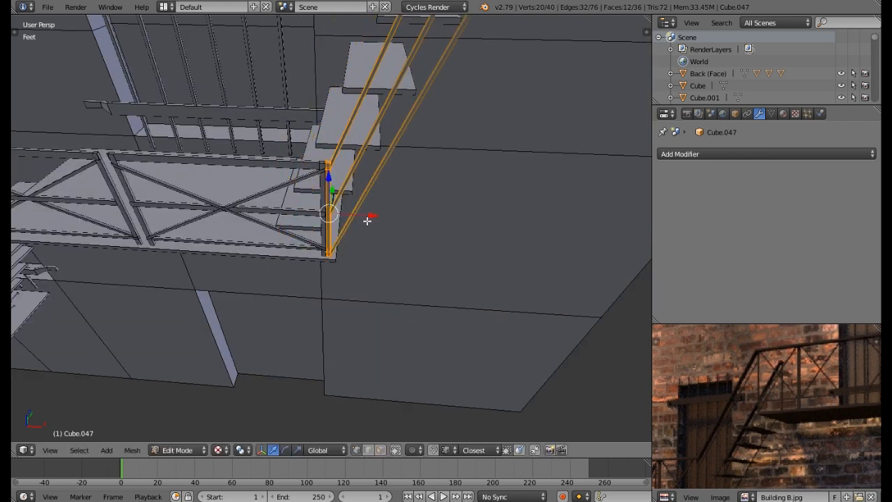
{"action": "scroll", "coordinate": [367, 221], "scroll_direction": "down", "scroll_amount": 2}
{"action": "key", "text": "Tab"}
- Duplicate the upper flight's railing and move the copy along X and Z to the lowest flight, meeting the lower landing
{"action": "middle_click_drag", "start_coordinate": [368, 221], "coordinate": [362, 194]}
{"action": "scroll", "coordinate": [392, 207], "scroll_direction": "down", "scroll_amount": 5}
{"action": "scroll", "coordinate": [393, 210], "scroll_direction": "down", "scroll_amount": 4}
{"action": "middle_click_drag", "start_coordinate": [739, 397], "coordinate": [830, 363]}
{"action": "middle_click_drag", "start_coordinate": [744, 406], "coordinate": [798, 338]}
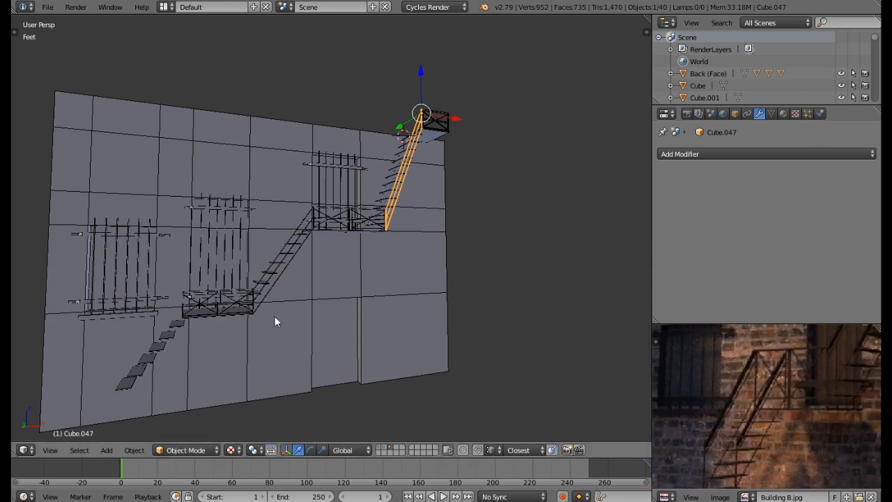
{"action": "key", "text": "shift+d"}
{"action": "left_click", "coordinate": [283, 279]}
{"action": "key", "text": "g"}
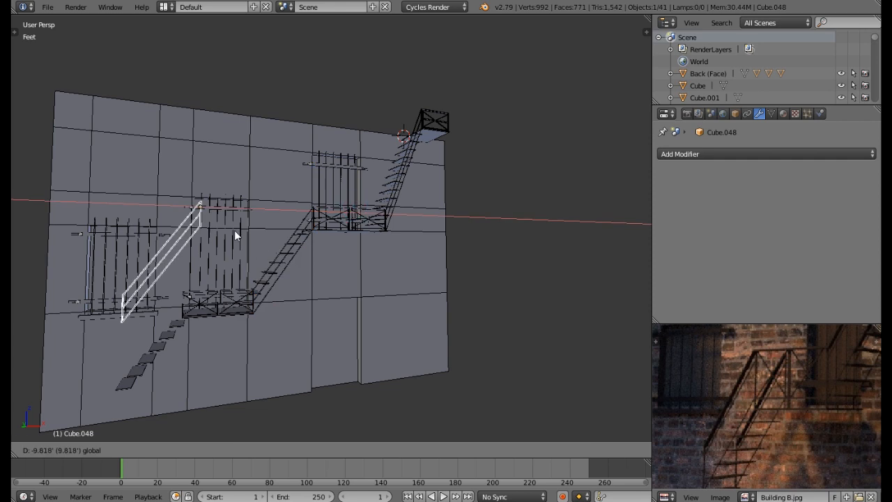
{"action": "left_click", "coordinate": [202, 198]}
{"action": "left_click_drag", "start_coordinate": [186, 188], "coordinate": [187, 256]}
{"action": "scroll", "coordinate": [144, 363], "scroll_direction": "up", "scroll_amount": 2}
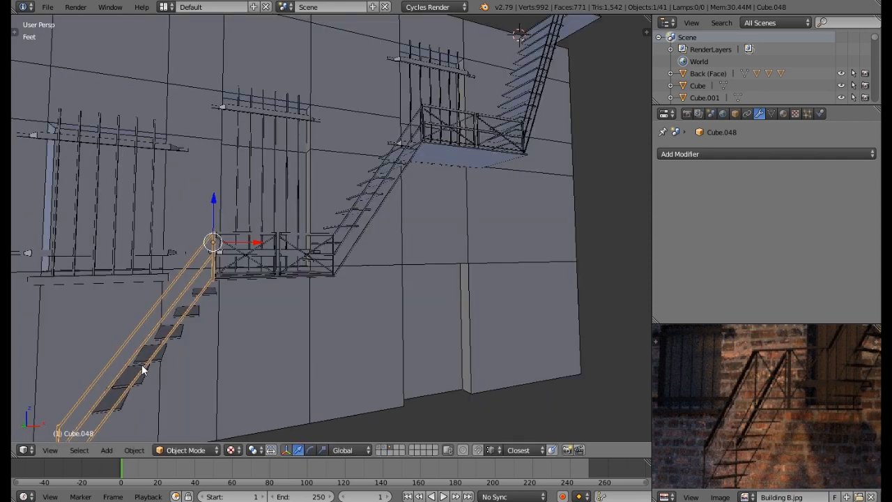
- Raise the lower-end vertices of the lowest railing along Z and adjust their position to fit the bottom step
{"action": "middle_click_drag", "start_coordinate": [141, 365], "coordinate": [204, 318]}
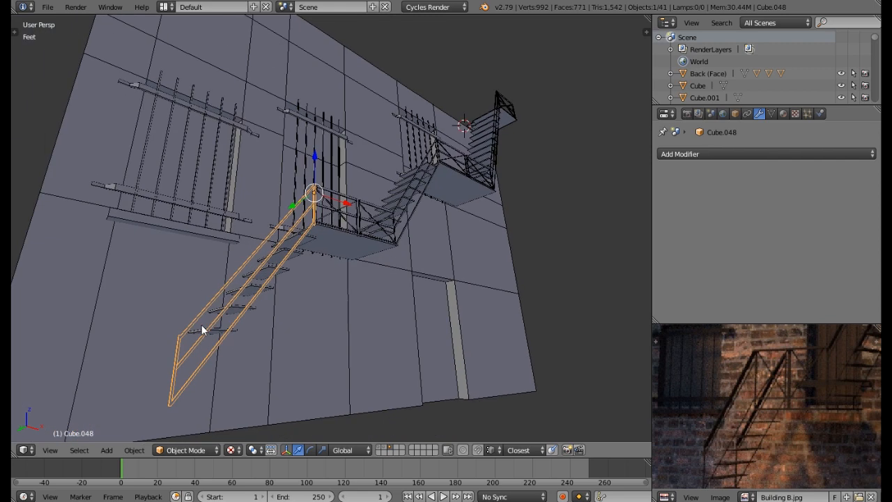
{"action": "key", "text": "Tab"}
{"action": "key", "text": "a"}
{"action": "key", "text": "c"}
{"action": "left_click_drag", "start_coordinate": [171, 352], "coordinate": [165, 401]}
{"action": "right_click", "coordinate": [165, 401]}
{"action": "key", "text": "g"}
{"action": "key", "text": "z"}
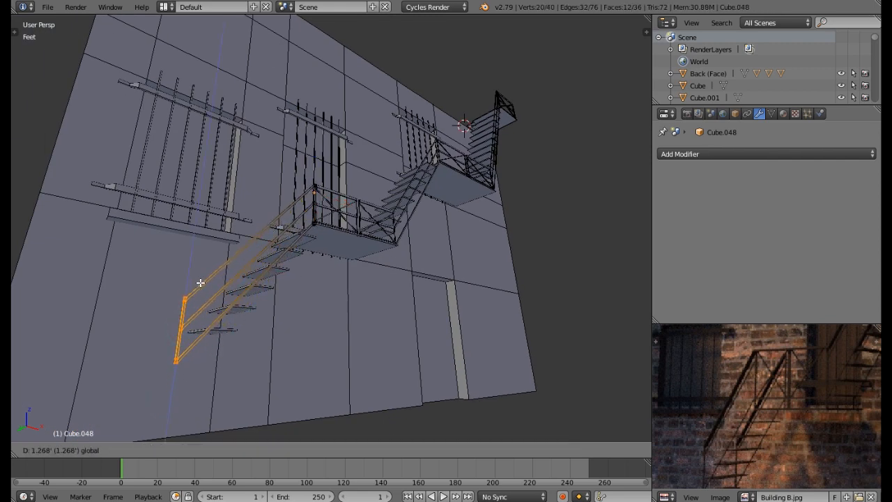
{"action": "left_click", "coordinate": [211, 261]}
{"action": "left_click_drag", "start_coordinate": [221, 301], "coordinate": [255, 318]}
{"action": "left_click", "coordinate": [256, 318]}
{"action": "key", "text": "Tab"}
{"action": "middle_click_drag", "start_coordinate": [271, 296], "coordinate": [363, 284]}
{"action": "key", "text": "a"}
{"action": "scroll", "coordinate": [282, 325], "scroll_direction": "down", "scroll_amount": 4}
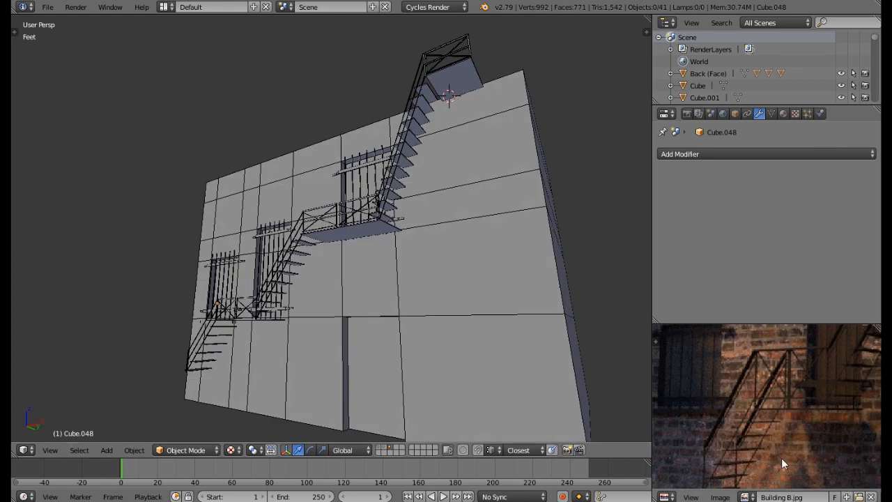
- Add a horizontal loop cut just below the top edge of the building wall, and switch to face selection
{"action": "scroll", "coordinate": [779, 452], "scroll_direction": "down", "scroll_amount": 3}
{"action": "scroll", "coordinate": [721, 399], "scroll_direction": "up", "scroll_amount": 2}
{"action": "scroll", "coordinate": [721, 393], "scroll_direction": "down", "scroll_amount": 3}
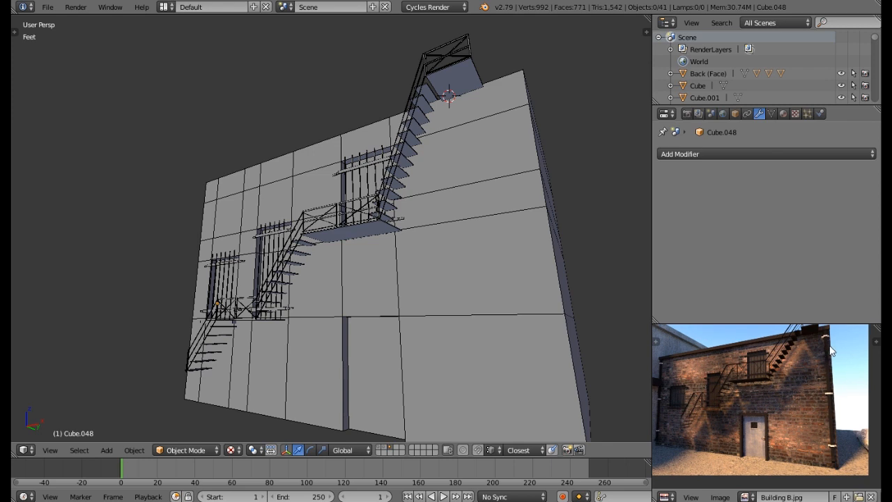
{"action": "middle_click_drag", "start_coordinate": [586, 353], "coordinate": [329, 268]}
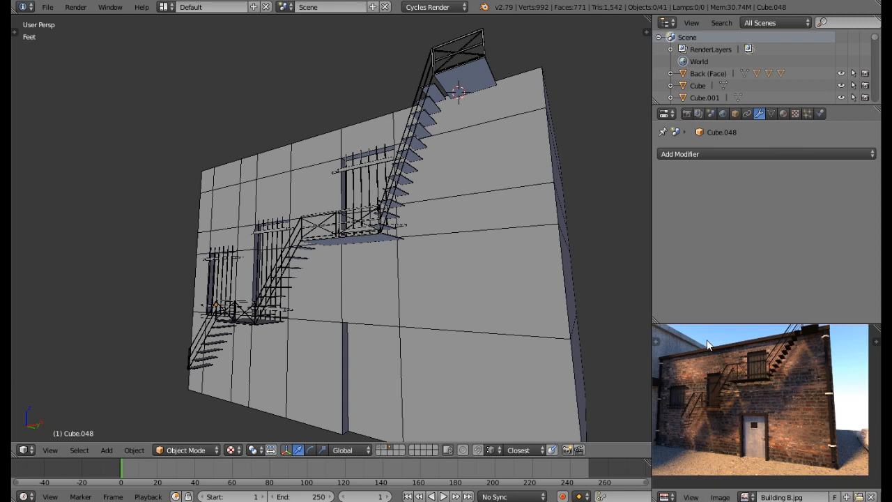
{"action": "scroll", "coordinate": [705, 343], "scroll_direction": "up", "scroll_amount": 3}
{"action": "right_click", "coordinate": [293, 177]}
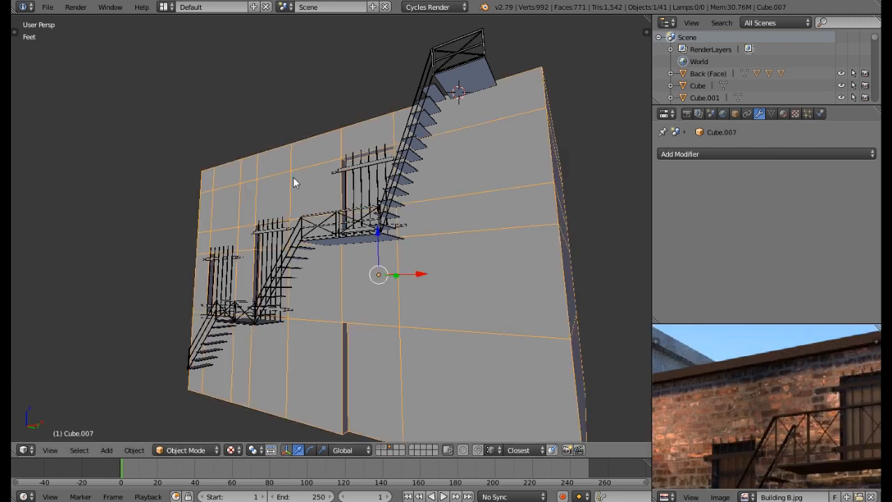
{"action": "key", "text": "Tab"}
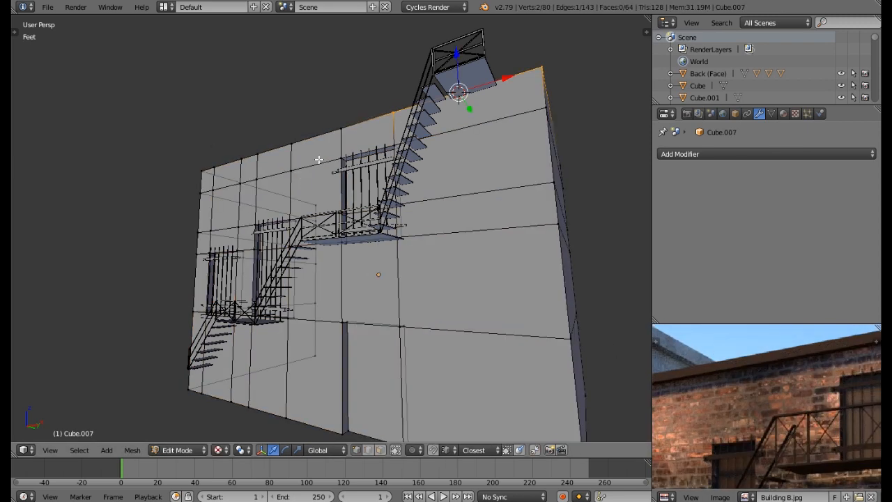
{"action": "key", "text": "ctrl+r"}
{"action": "left_click", "coordinate": [349, 146]}
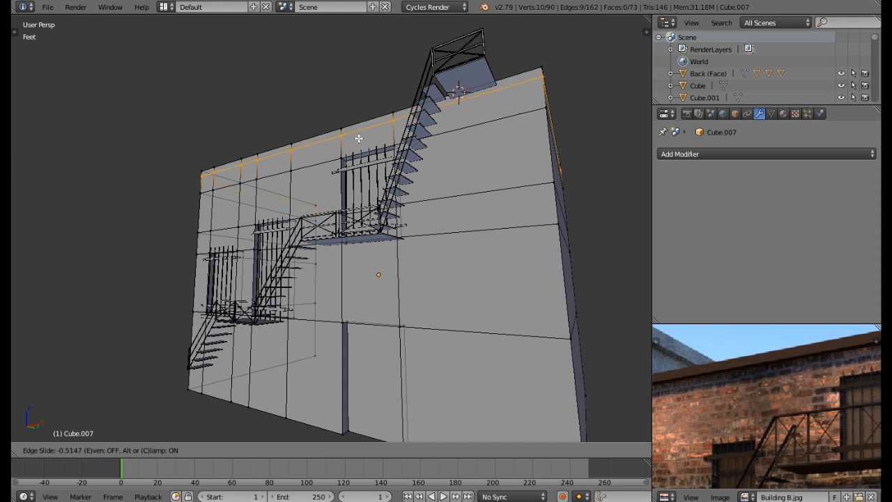
{"action": "left_click", "coordinate": [358, 138]}
{"action": "left_click", "coordinate": [379, 450]}
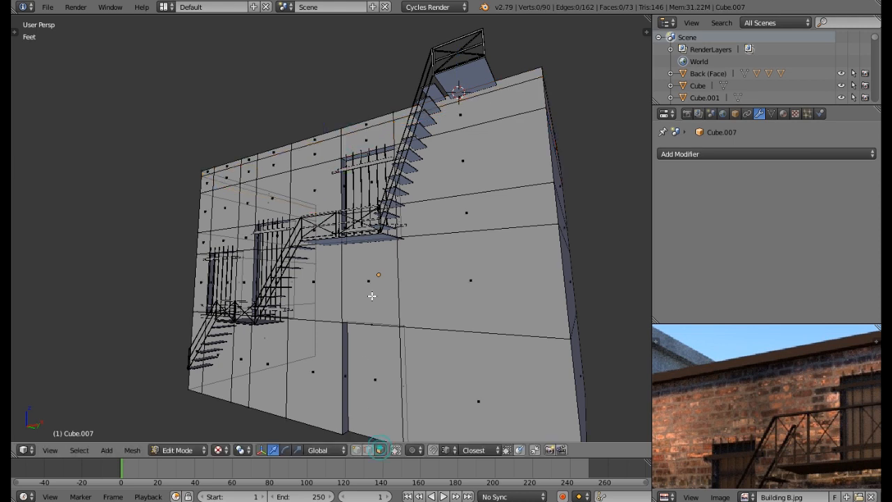
- Select the strip of faces along the front wall's top edge and extrude it outward along Y by about 7 inches
{"action": "right_click", "coordinate": [343, 131], "text": "alt"}
{"action": "middle_click_drag", "start_coordinate": [343, 130], "coordinate": [135, 151]}
{"action": "right_click", "coordinate": [568, 116], "text": "shift"}
{"action": "right_click", "coordinate": [135, 151], "text": "shift"}
{"action": "middle_click_drag", "start_coordinate": [235, 180], "coordinate": [275, 194]}
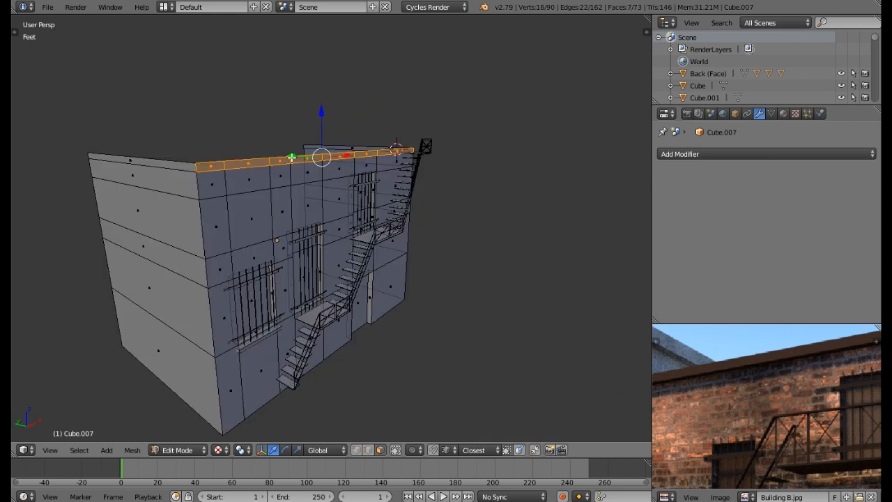
{"action": "scroll", "coordinate": [296, 151], "scroll_direction": "up", "scroll_amount": 4}
{"action": "middle_click_drag", "start_coordinate": [298, 149], "coordinate": [352, 214]}
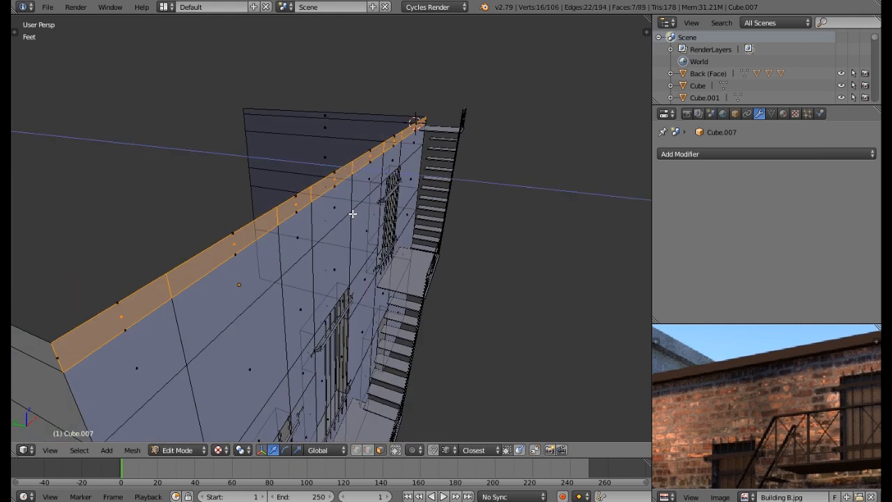
{"action": "key", "text": "e"}
{"action": "key", "text": "y"}
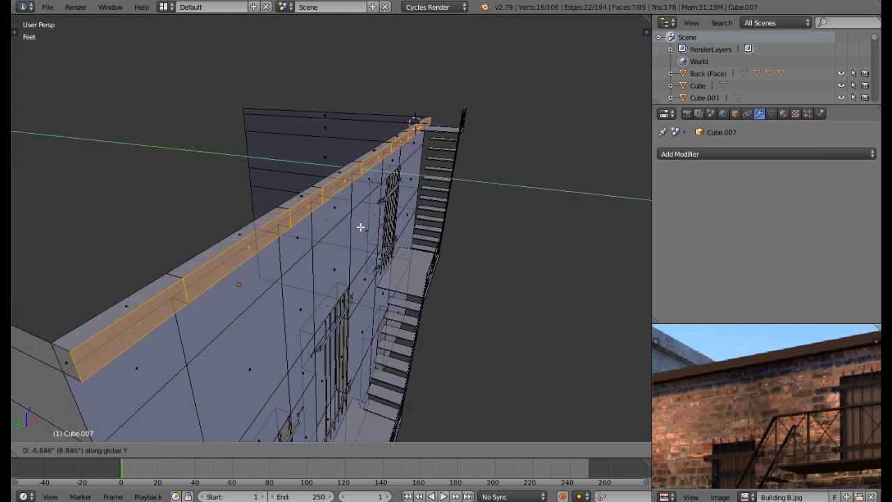
{"action": "left_click", "coordinate": [361, 226]}
{"action": "middle_click_drag", "start_coordinate": [361, 227], "coordinate": [348, 228]}
{"action": "key", "text": "Tab"}
- Examine the reference photo's right building corner and compare the downspout and its lower end with the model
{"action": "middle_click_drag", "start_coordinate": [425, 285], "coordinate": [342, 285]}
{"action": "scroll", "coordinate": [689, 364], "scroll_direction": "down", "scroll_amount": 3}
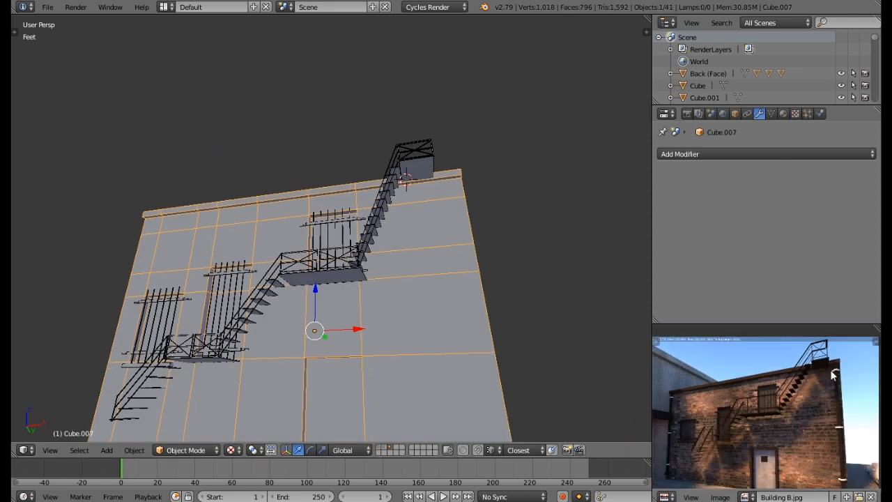
{"action": "middle_click_drag", "start_coordinate": [408, 299], "coordinate": [398, 319]}
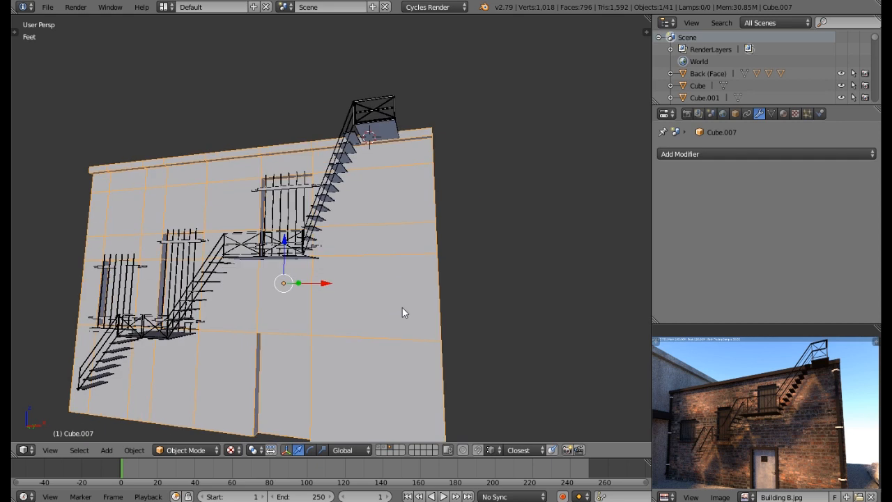
{"action": "scroll", "coordinate": [816, 420], "scroll_direction": "up", "scroll_amount": 5}
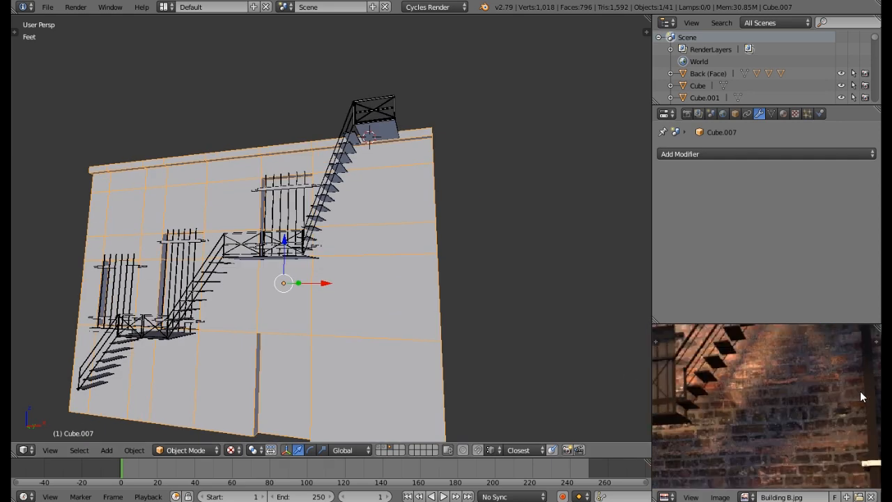
{"action": "scroll", "coordinate": [788, 408], "scroll_direction": "down", "scroll_amount": 3}
{"action": "middle_click_drag", "start_coordinate": [780, 454], "coordinate": [729, 350]}
{"action": "scroll", "coordinate": [760, 459], "scroll_direction": "up", "scroll_amount": 3}
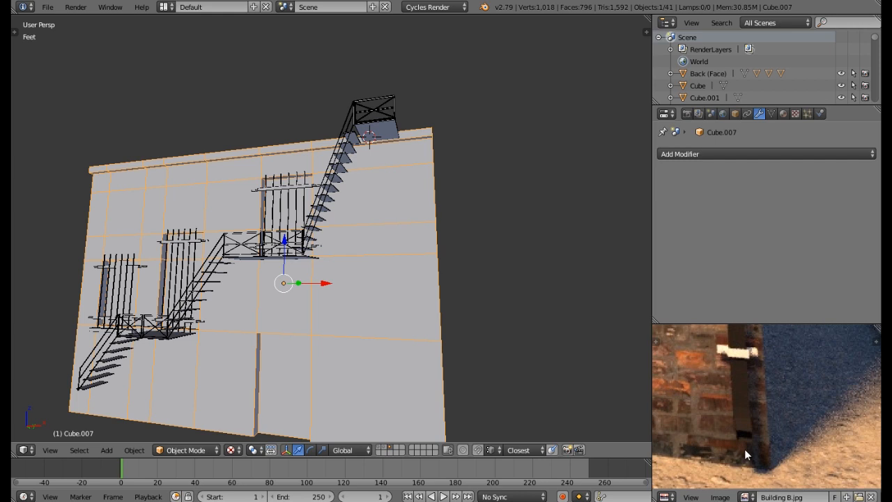
{"action": "scroll", "coordinate": [744, 441], "scroll_direction": "up", "scroll_amount": 2}
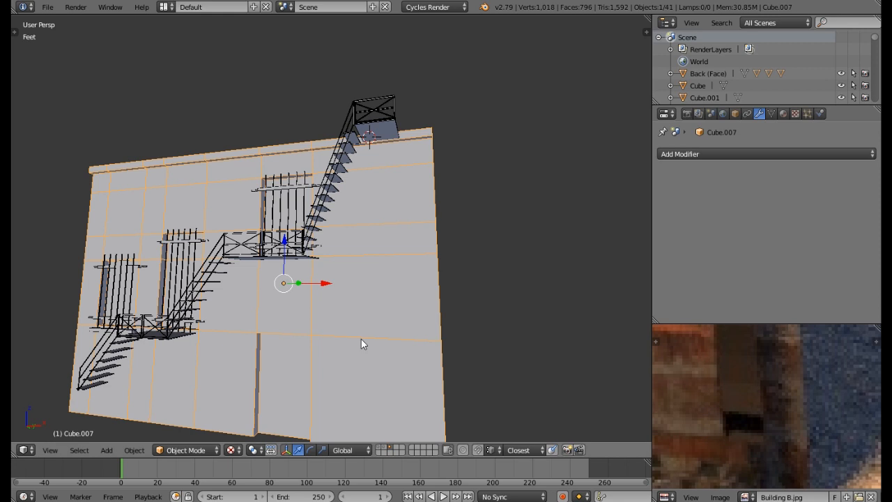
{"action": "mouse_move", "coordinate": [324, 339]}
{"action": "middle_mouse_down"}
{"action": "mouse_move", "coordinate": [348, 359]}
{"action": "mouse_move", "coordinate": [328, 325]}
{"action": "middle_mouse_up"}
{"action": "key", "text": "Tab"}
{"action": "key", "text": "Tab"}
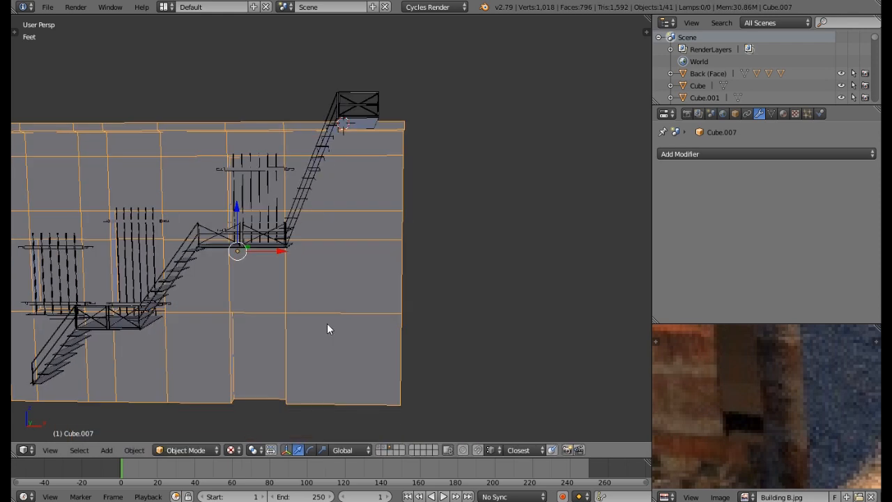
{"action": "middle_click_drag", "start_coordinate": [439, 272], "coordinate": [395, 265]}
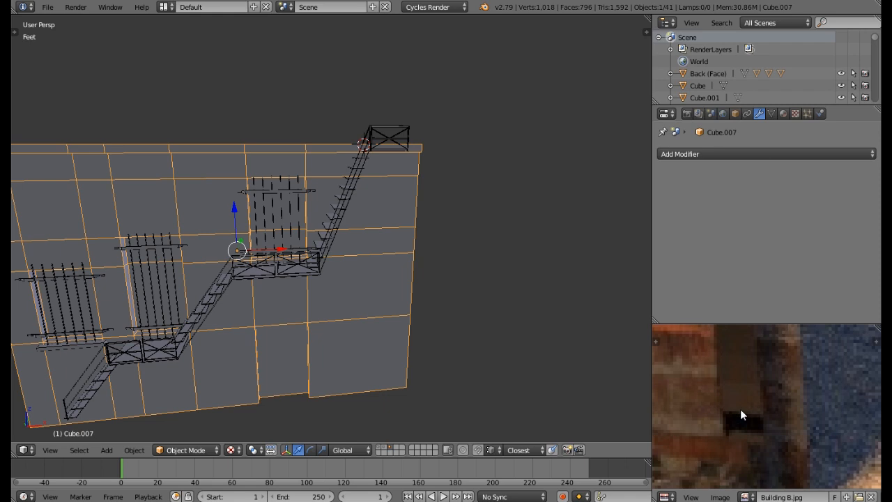
{"action": "middle_click_drag", "start_coordinate": [334, 291], "coordinate": [291, 294]}
- Select the front wall face just below the roof trim at the right corner and snap the 3D cursor to it
{"action": "key", "text": "Tab"}
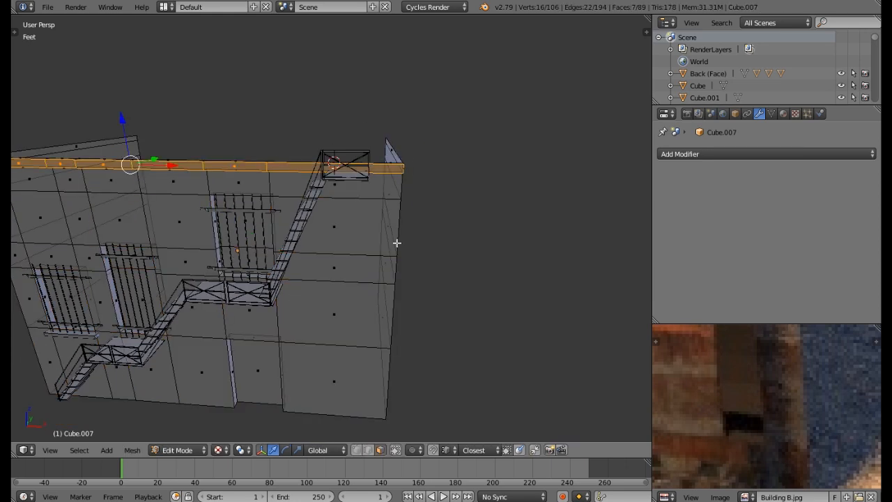
{"action": "right_click", "coordinate": [340, 184]}
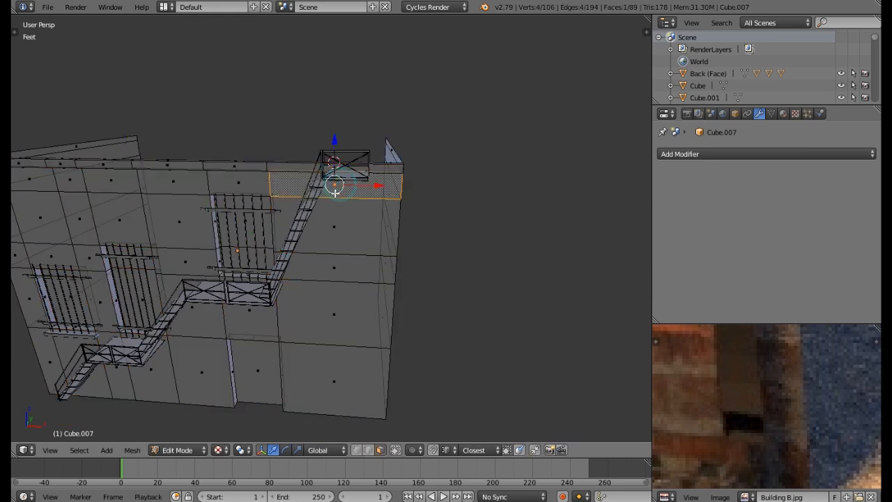
{"action": "key", "text": "shift+s"}
{"action": "left_click", "coordinate": [336, 200]}
{"action": "middle_click_drag", "start_coordinate": [335, 200], "coordinate": [382, 211]}
{"action": "key", "text": "Tab"}
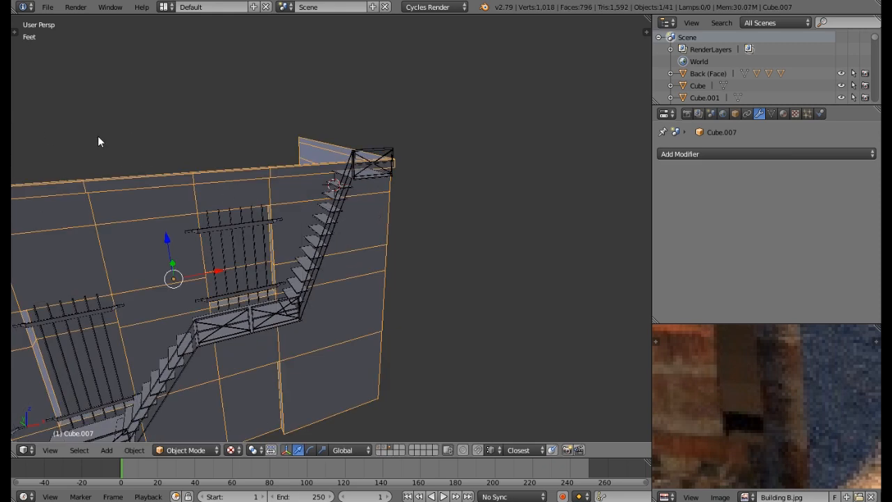
- Try the rendered and wireframe viewport shading, and set the shading to Solid
{"action": "key", "text": "shift+z"}
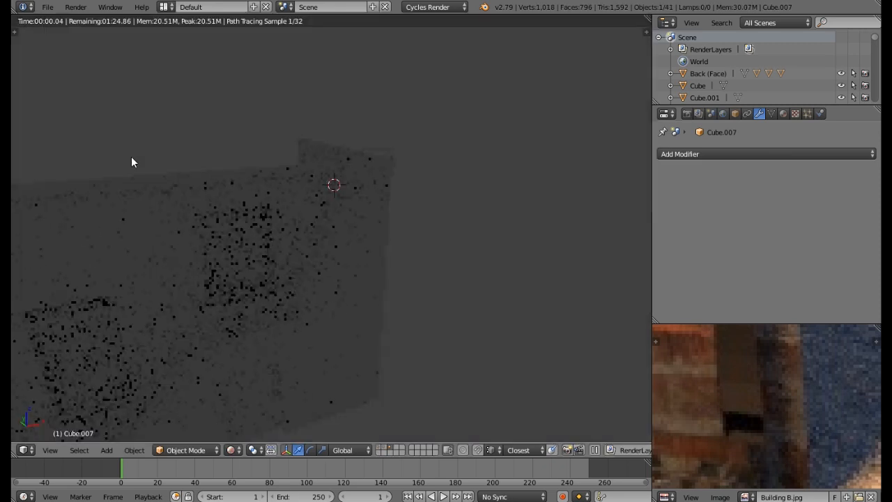
{"action": "key", "text": "shift+z"}
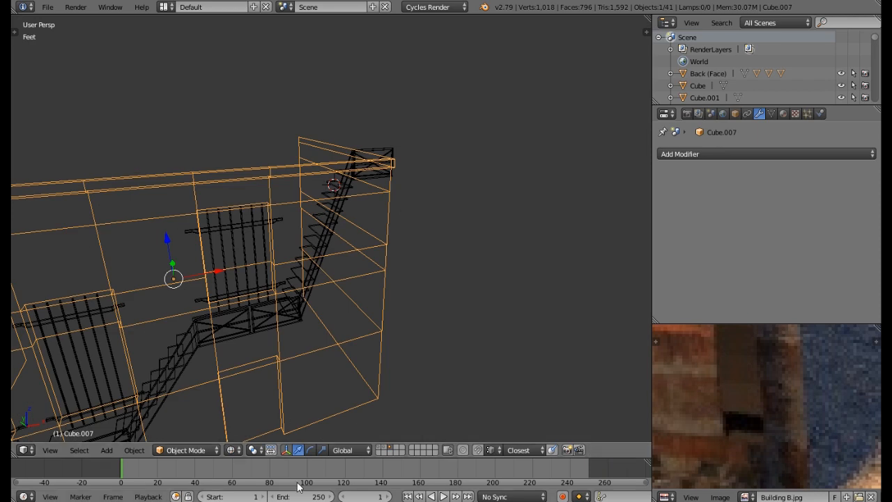
{"action": "left_click", "coordinate": [251, 451]}
{"action": "left_click", "coordinate": [251, 410]}
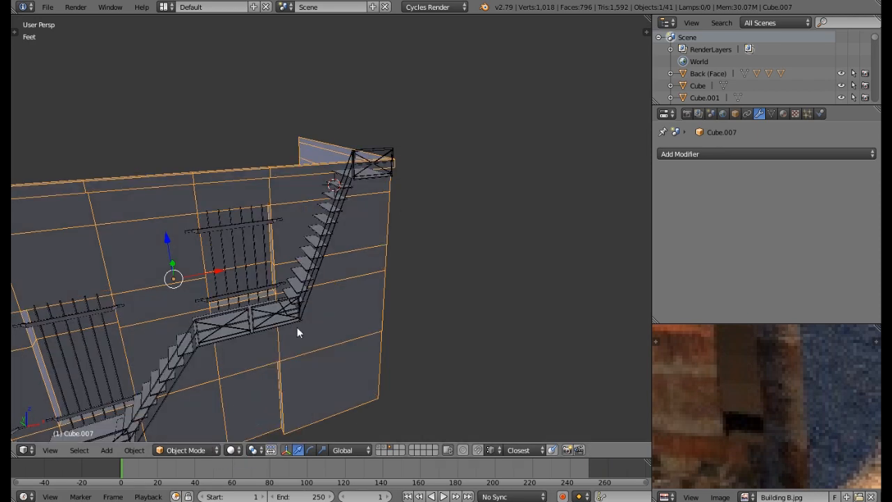
- Add a cube at the 3D cursor and move it along X by about 4.6 feet to the wall's right corner
{"action": "middle_click_drag", "start_coordinate": [288, 341], "coordinate": [262, 326]}
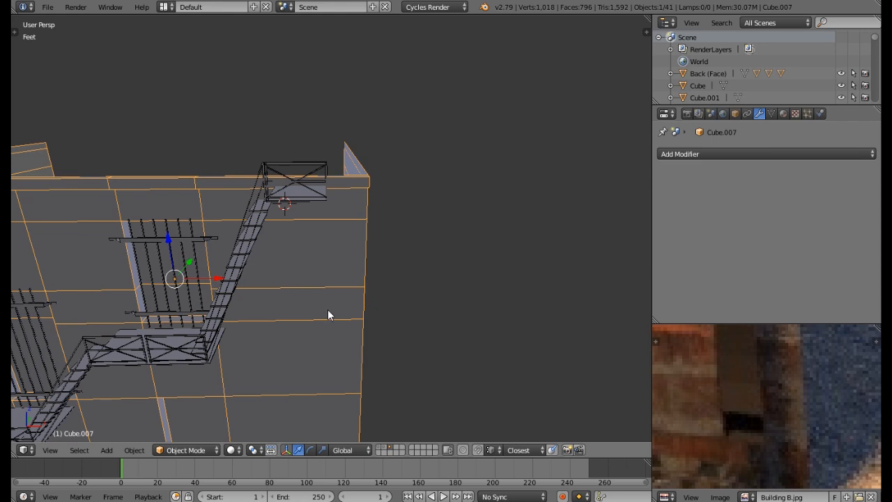
{"action": "key", "text": "shift+a"}
{"action": "mouse_move", "coordinate": [327, 310]}
{"action": "left_click", "coordinate": [369, 323]}
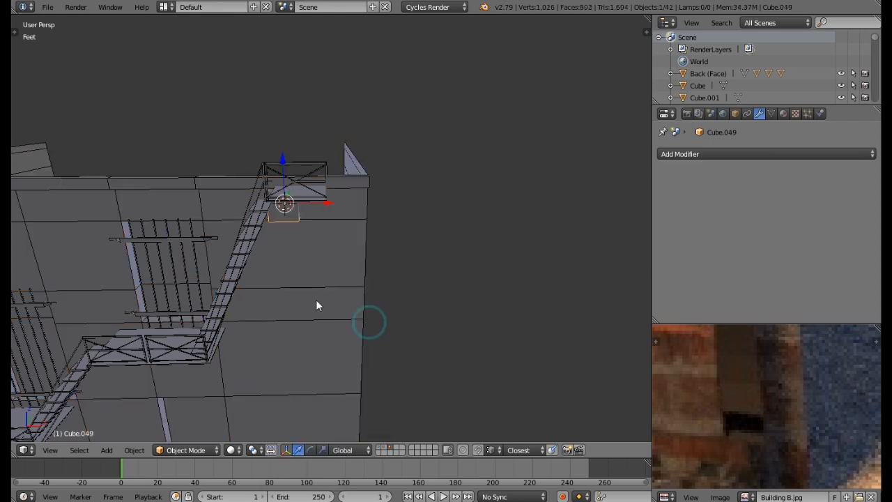
{"action": "key", "text": "g"}
{"action": "key", "text": "x"}
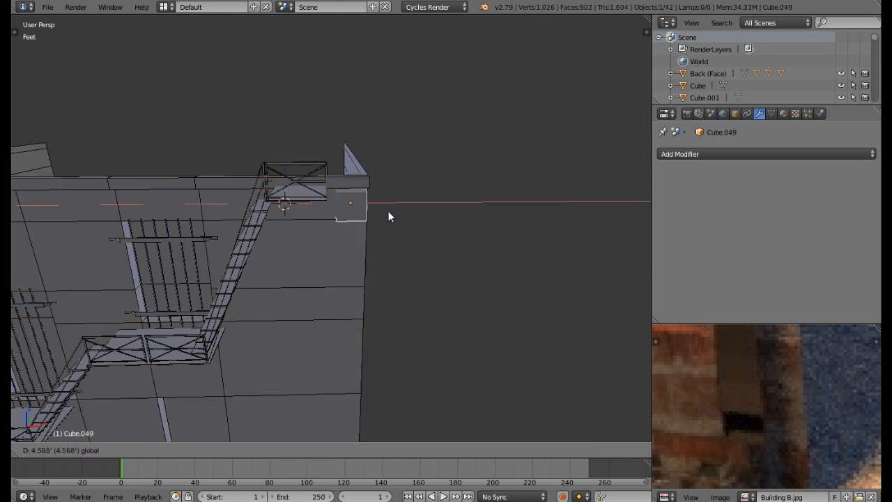
{"action": "left_click", "coordinate": [388, 211]}
{"action": "middle_click_drag", "start_coordinate": [387, 213], "coordinate": [379, 226]}
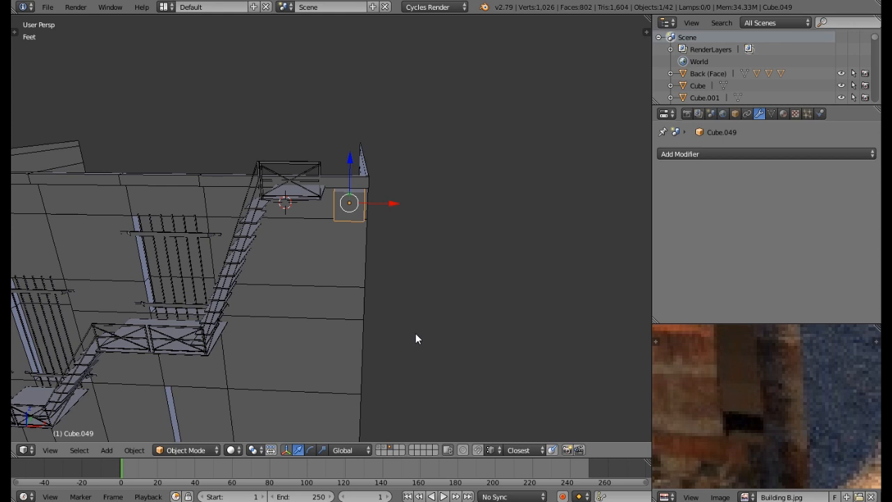
- Scale the cube down uniformly to downspout thickness and nudge it along X closer to the corner
{"action": "key", "text": "s"}
{"action": "left_click", "coordinate": [372, 246]}
{"action": "left_click_drag", "start_coordinate": [376, 203], "coordinate": [382, 204]}
- Check the downspout in the reference photo and scale the small cube by 10 along Z
{"action": "scroll", "coordinate": [766, 403], "scroll_direction": "down", "scroll_amount": 5}
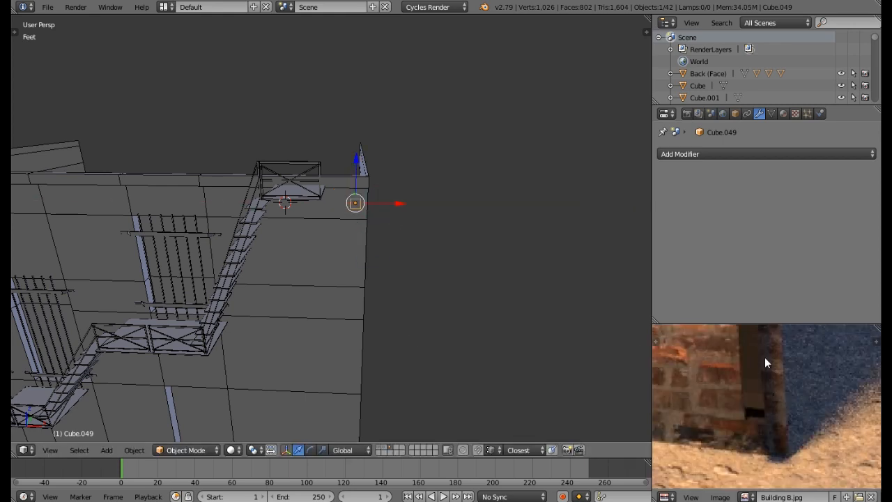
{"action": "middle_click_drag", "start_coordinate": [769, 392], "coordinate": [771, 441]}
{"action": "middle_click_drag", "start_coordinate": [765, 362], "coordinate": [767, 427]}
{"action": "middle_click_drag", "start_coordinate": [486, 250], "coordinate": [409, 271]}
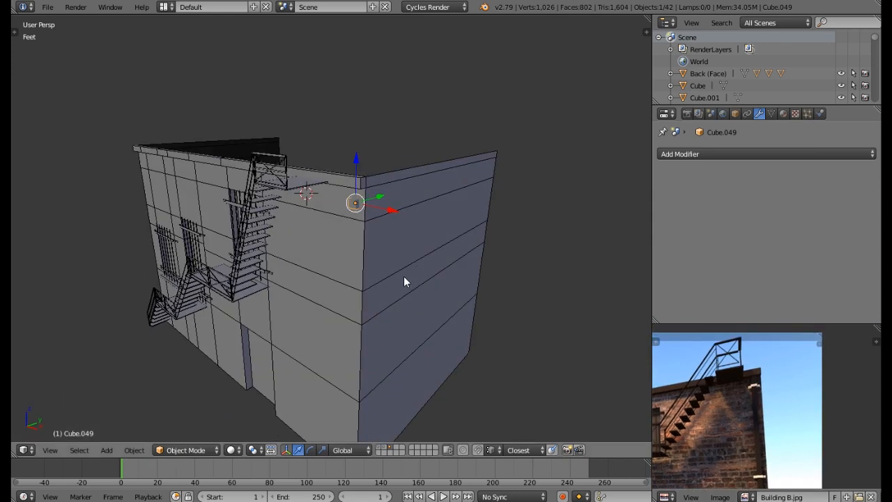
{"action": "type", "text": "sz"}
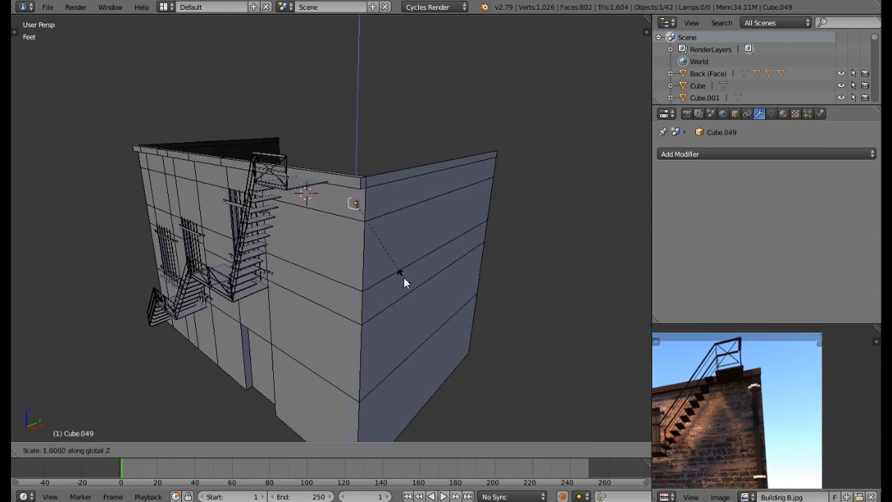
{"action": "type", "text": "10"}
{"action": "left_click", "coordinate": [403, 278]}
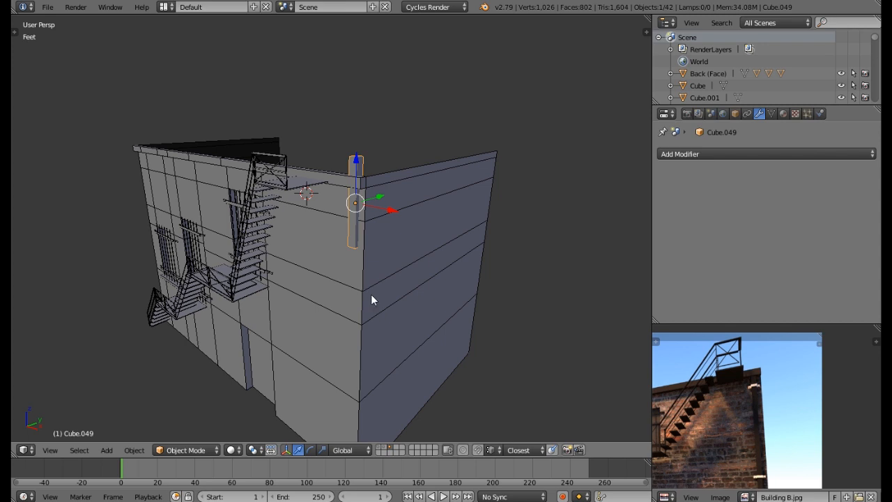
- Lower the downspout to mid-wall, stretch it along Z to nearly the full wall height, and adjust its position
{"action": "left_click_drag", "start_coordinate": [357, 166], "coordinate": [333, 299]}
{"action": "middle_click_drag", "start_coordinate": [329, 369], "coordinate": [354, 286], "text": "shift"}
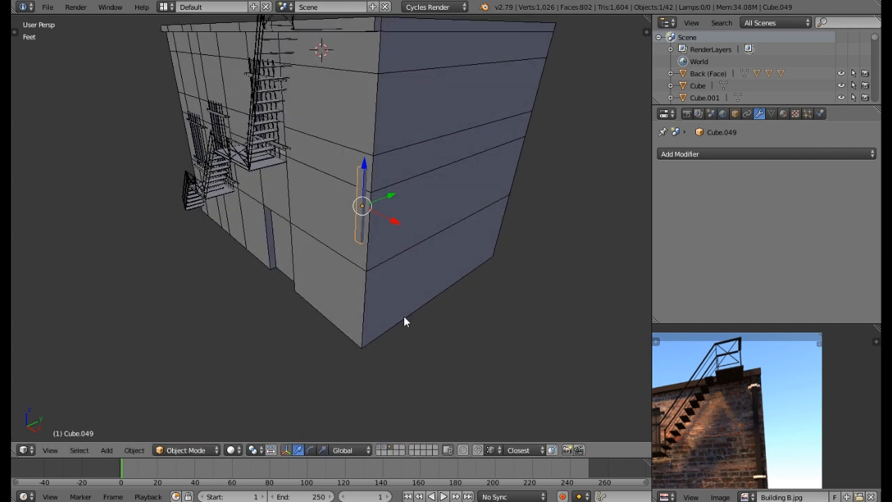
{"action": "key", "text": "s"}
{"action": "key", "text": "z"}
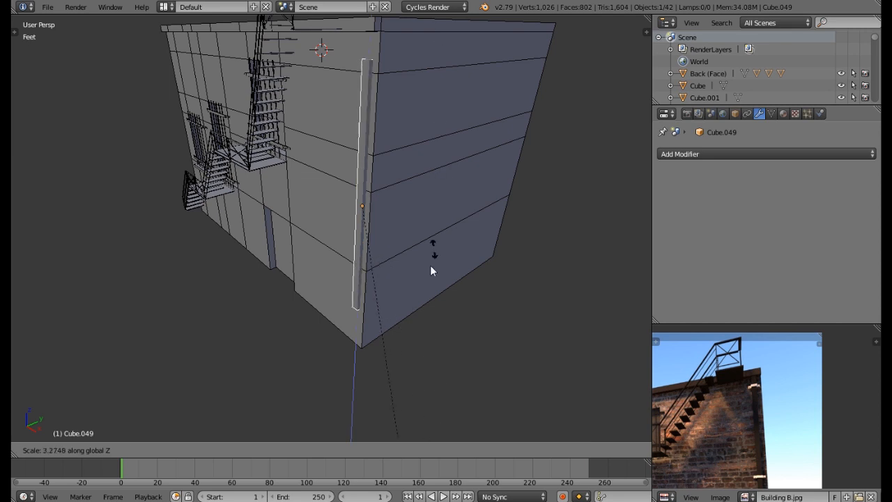
{"action": "left_click", "coordinate": [405, 351]}
{"action": "scroll", "coordinate": [387, 246], "scroll_direction": "down", "scroll_amount": 2}
{"action": "left_click_drag", "start_coordinate": [392, 205], "coordinate": [366, 185]}
{"action": "key", "text": "s"}
{"action": "key", "text": "z"}
{"action": "left_click", "coordinate": [400, 295]}
- Scale the downspout to about 0.79 in X and Y, keeping its height, and nudge it along Y
{"action": "middle_click_drag", "start_coordinate": [378, 286], "coordinate": [355, 216]}
{"action": "scroll", "coordinate": [369, 212], "scroll_direction": "up", "scroll_amount": 3}
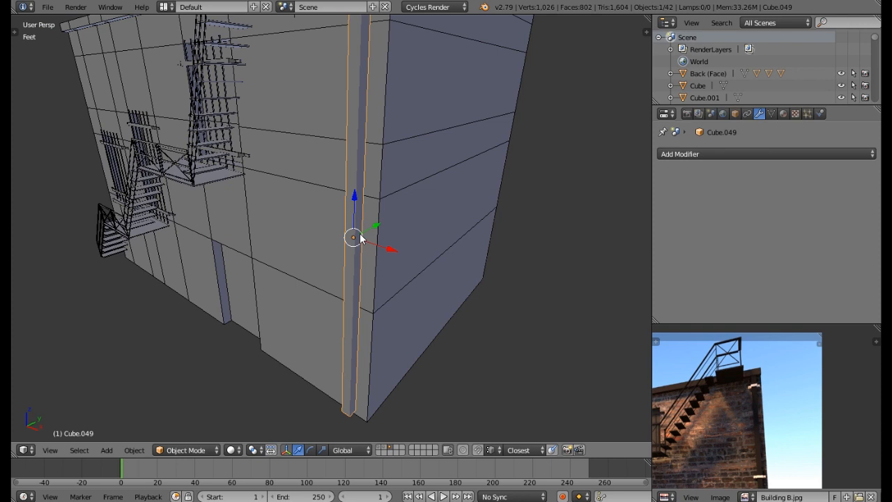
{"action": "key", "text": "s"}
{"action": "key", "text": "shift+z"}
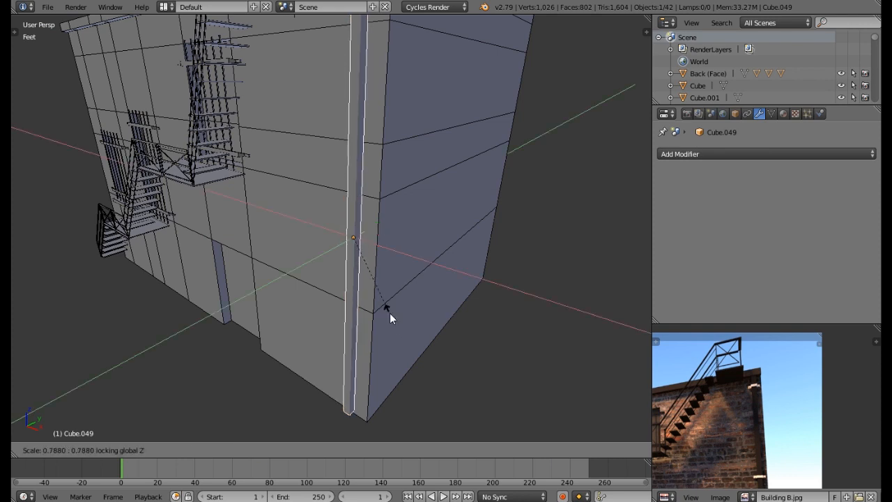
{"action": "left_click", "coordinate": [388, 309]}
{"action": "left_click_drag", "start_coordinate": [374, 226], "coordinate": [377, 223]}
{"action": "scroll", "coordinate": [376, 225], "scroll_direction": "down", "scroll_amount": 5}
{"action": "middle_click_drag", "start_coordinate": [346, 256], "coordinate": [386, 235]}
{"action": "scroll", "coordinate": [720, 412], "scroll_direction": "down", "scroll_amount": 2}
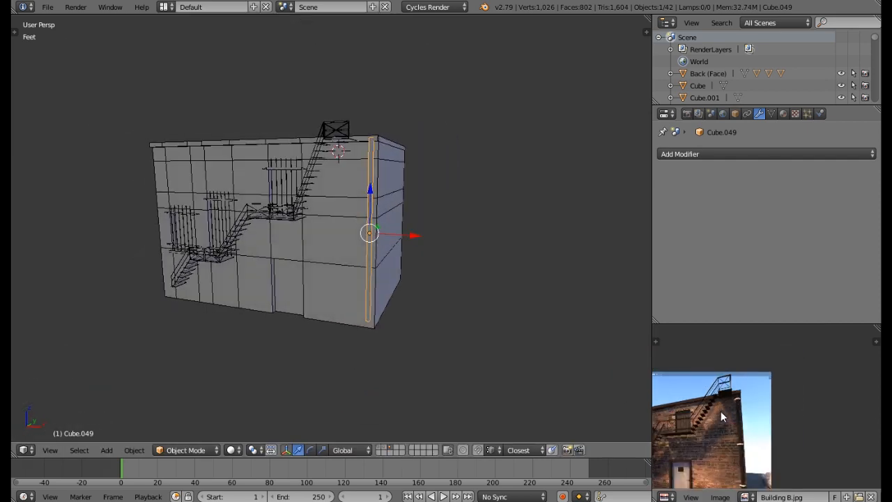
- Compare the downspout with the whole reference photo and move it along Y by about 4 inches to the wall
{"action": "scroll", "coordinate": [721, 411], "scroll_direction": "down", "scroll_amount": 1}
{"action": "middle_click_drag", "start_coordinate": [721, 410], "coordinate": [761, 400]}
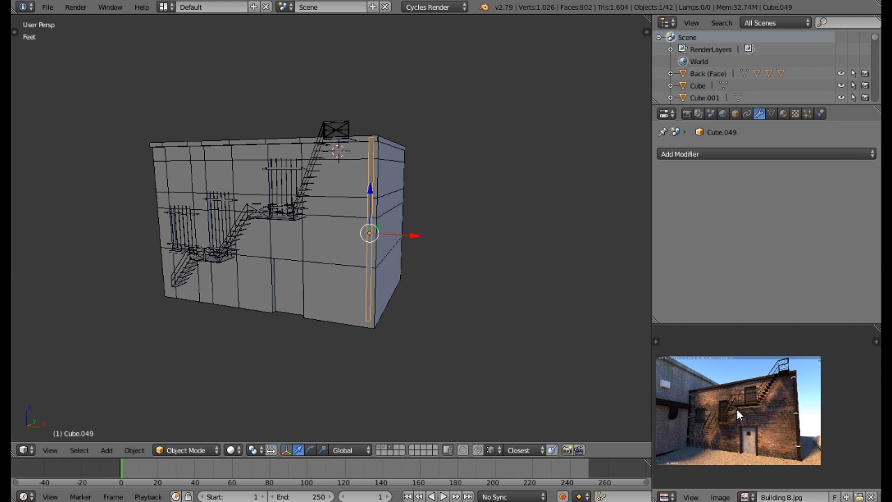
{"action": "scroll", "coordinate": [404, 196], "scroll_direction": "up", "scroll_amount": 5}
{"action": "middle_click_drag", "start_coordinate": [353, 178], "coordinate": [344, 196]}
{"action": "scroll", "coordinate": [316, 96], "scroll_direction": "down", "scroll_amount": 2}
{"action": "middle_click_drag", "start_coordinate": [316, 95], "coordinate": [289, 104]}
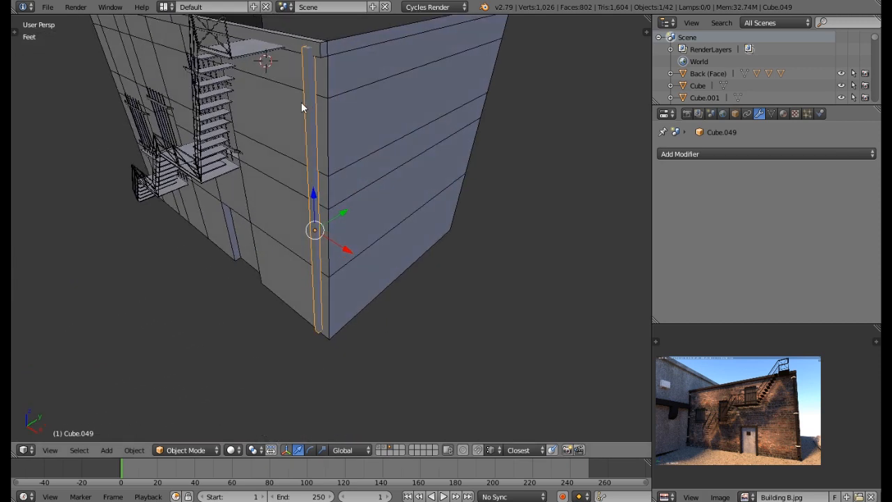
{"action": "right_click", "coordinate": [306, 101]}
{"action": "right_click", "coordinate": [306, 102]}
{"action": "key", "text": "g"}
{"action": "key", "text": "y"}
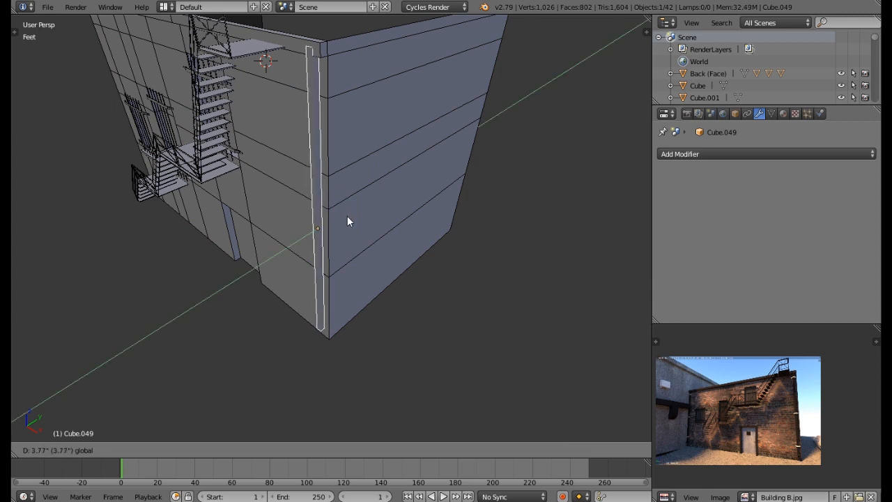
{"action": "left_click", "coordinate": [349, 218]}
{"action": "middle_click_drag", "start_coordinate": [350, 218], "coordinate": [354, 250]}
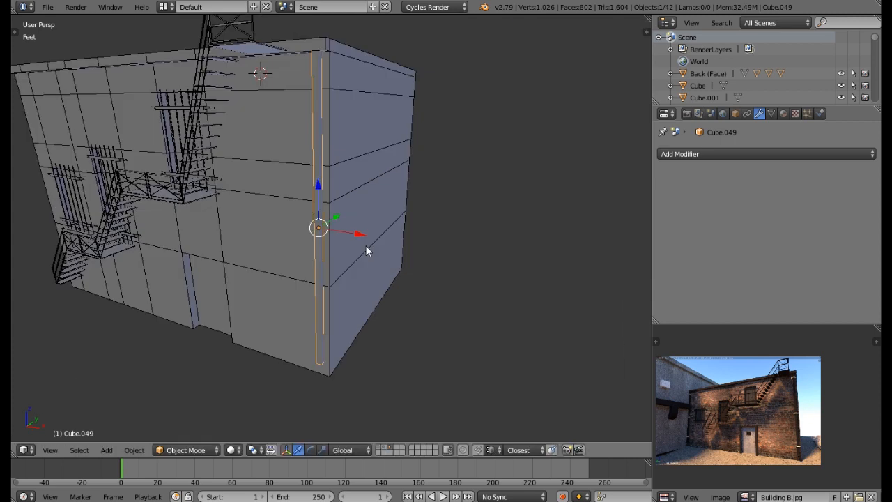
- Select the downspout's bottom face in Edit Mode and raise it along Z above the base of the wall
{"action": "key", "text": "Tab"}
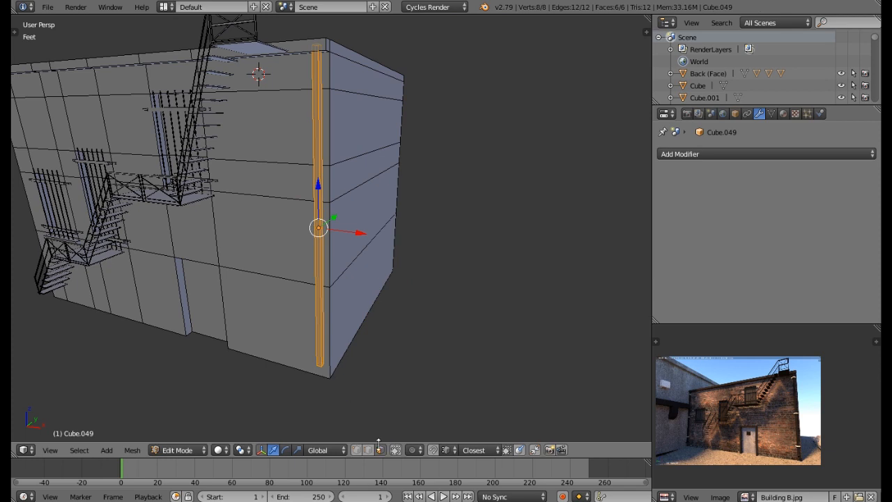
{"action": "right_click", "coordinate": [321, 368]}
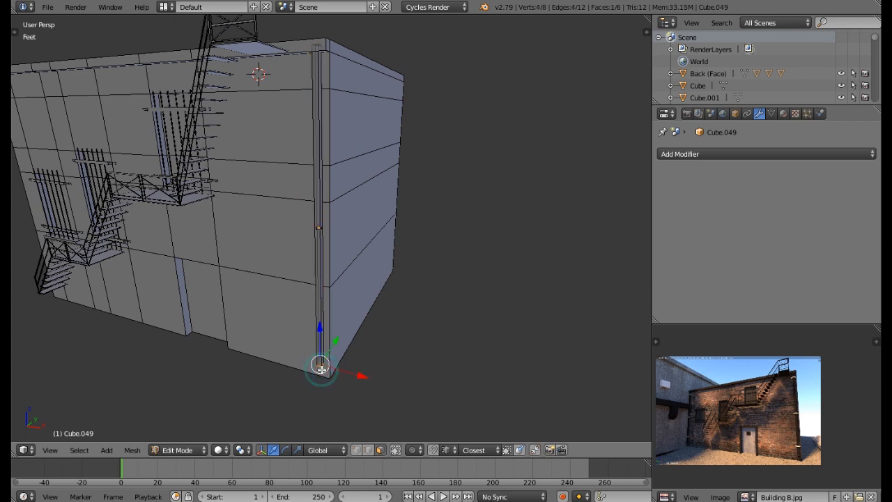
{"action": "key", "text": "KP_Decimal"}
{"action": "scroll", "coordinate": [319, 371], "scroll_direction": "down", "scroll_amount": 4}
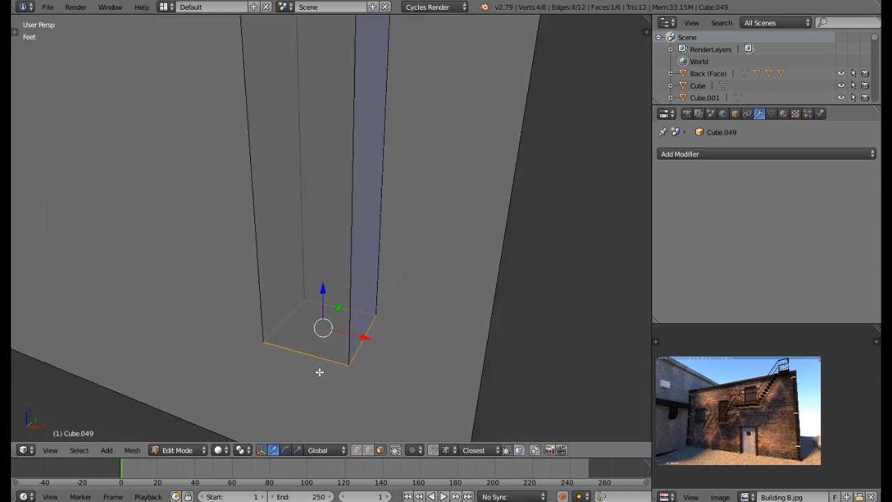
{"action": "left_click_drag", "start_coordinate": [321, 297], "coordinate": [336, 144]}
{"action": "scroll", "coordinate": [337, 145], "scroll_direction": "down", "scroll_amount": 3}
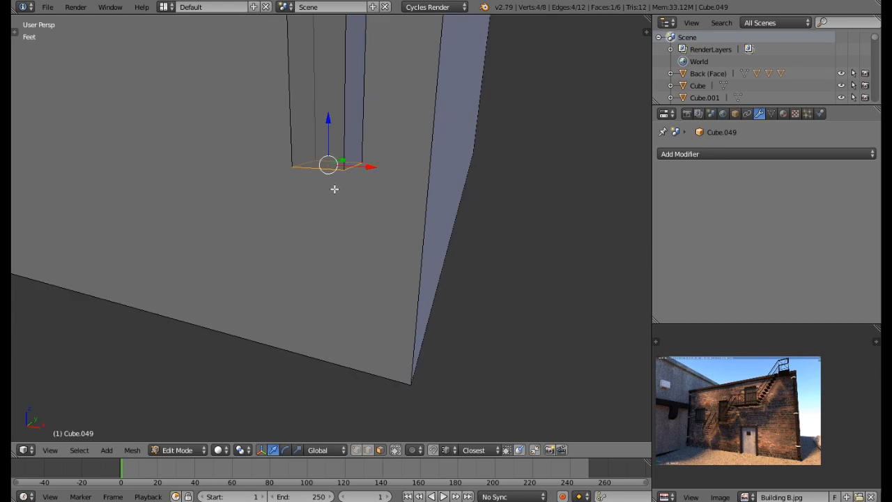
- Extrude the bottom face downward, tilt it about X, and shift it along Y and Z to start the outlet bend
{"action": "middle_click_drag", "start_coordinate": [345, 185], "coordinate": [312, 190]}
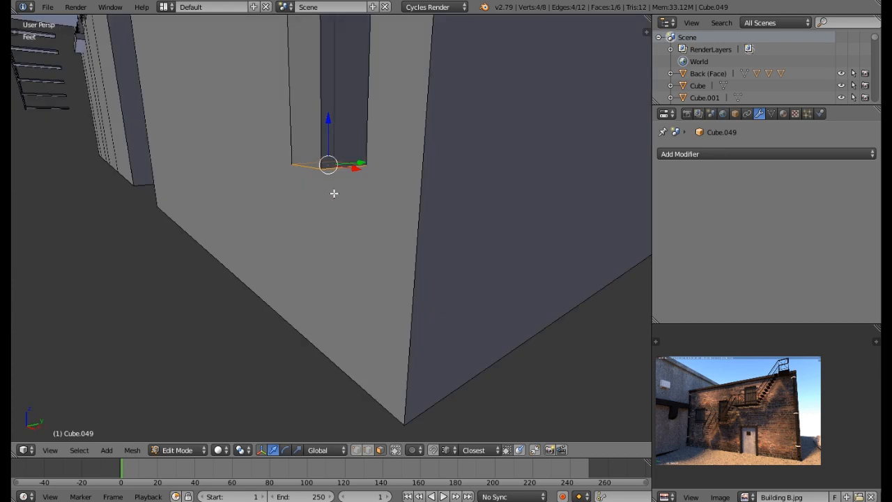
{"action": "key", "text": "e"}
{"action": "left_click", "coordinate": [329, 246]}
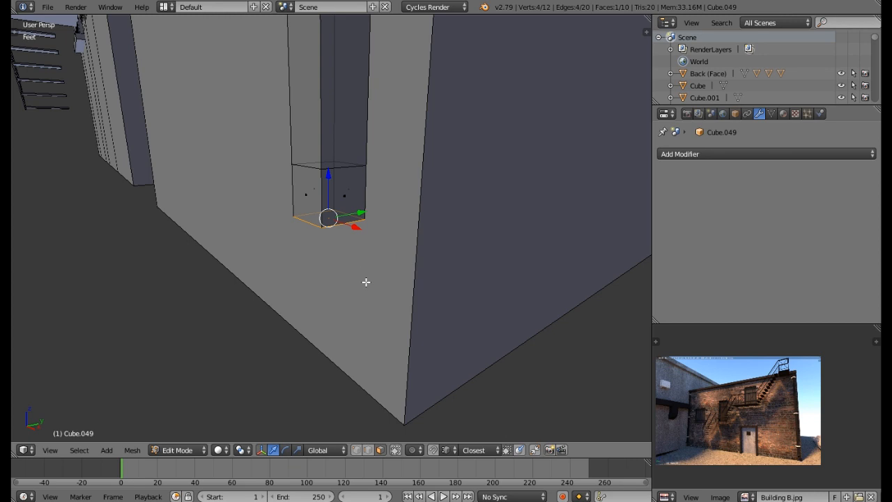
{"action": "key", "text": "r"}
{"action": "key", "text": "x"}
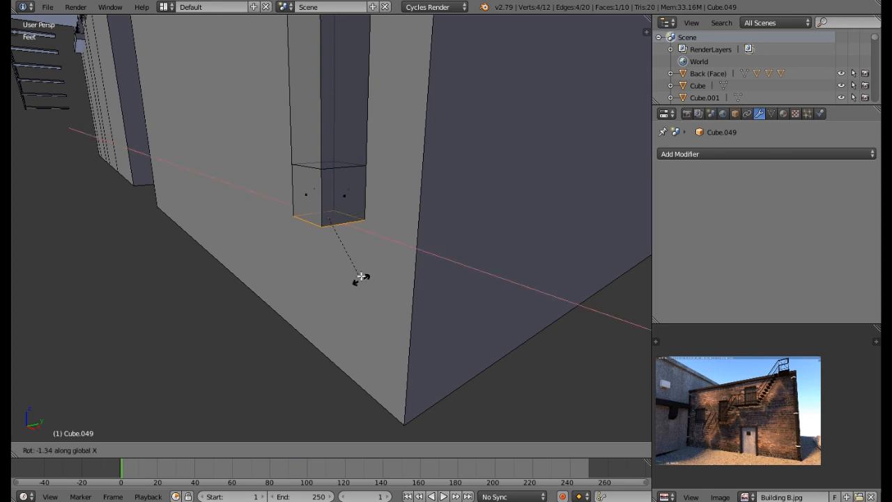
{"action": "left_click", "coordinate": [338, 364]}
{"action": "left_click_drag", "start_coordinate": [360, 212], "coordinate": [346, 218]}
{"action": "left_click_drag", "start_coordinate": [315, 186], "coordinate": [315, 178]}
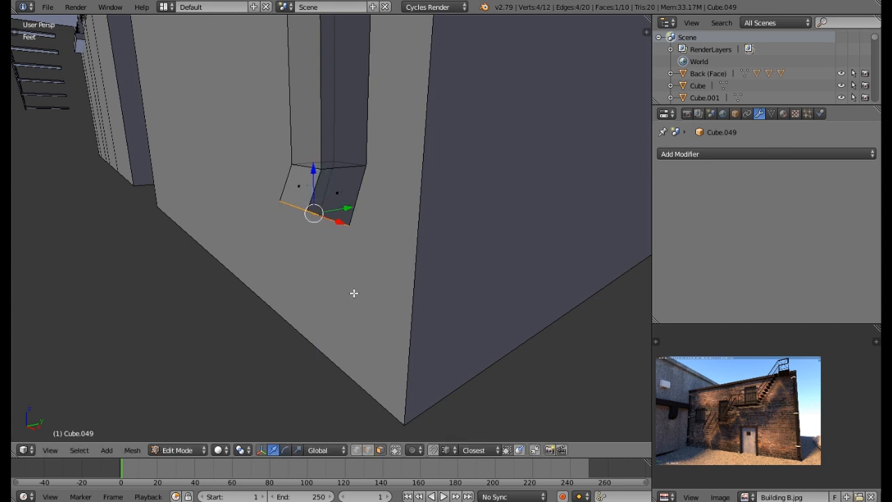
- Extrude the bend's end face again, pull it outward along Y, and rotate it about -36 degrees around X
{"action": "key", "text": "e"}
{"action": "left_click", "coordinate": [323, 318]}
{"action": "left_click_drag", "start_coordinate": [338, 238], "coordinate": [319, 243]}
{"action": "middle_click_drag", "start_coordinate": [319, 242], "coordinate": [287, 265]}
{"action": "scroll", "coordinate": [810, 453], "scroll_direction": "up", "scroll_amount": 8}
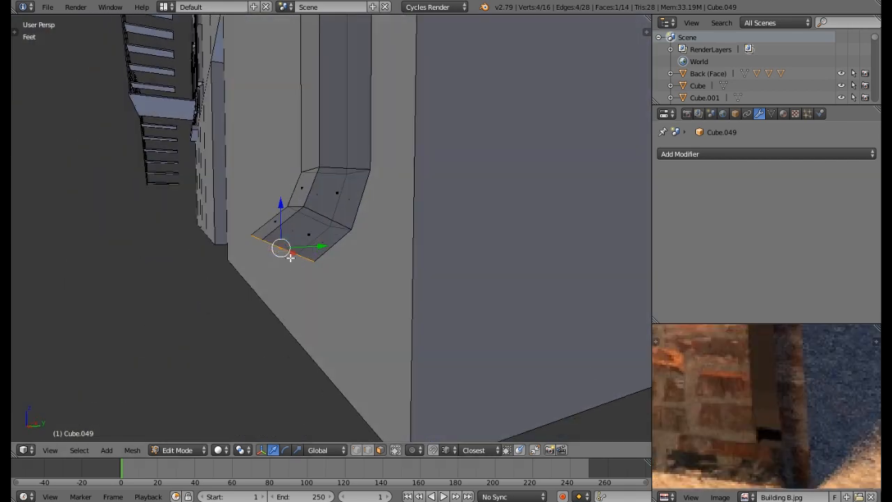
{"action": "middle_click_drag", "start_coordinate": [269, 269], "coordinate": [292, 296]}
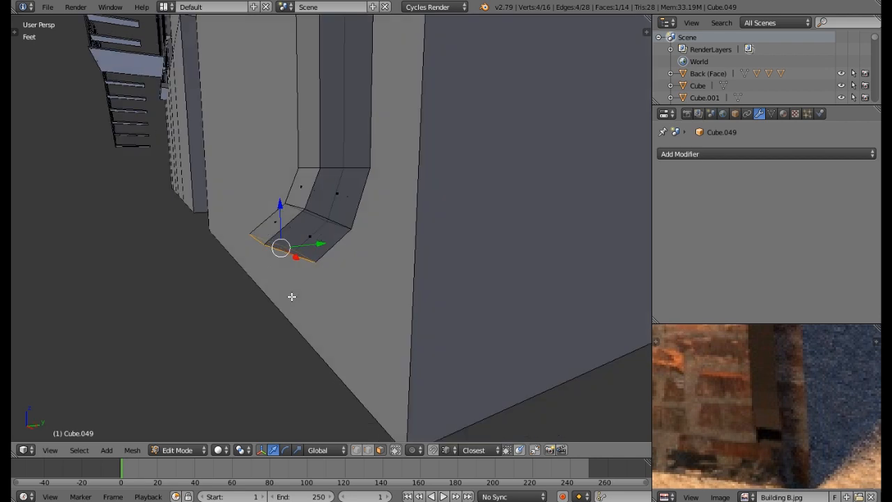
{"action": "key", "text": "r"}
{"action": "key", "text": "x"}
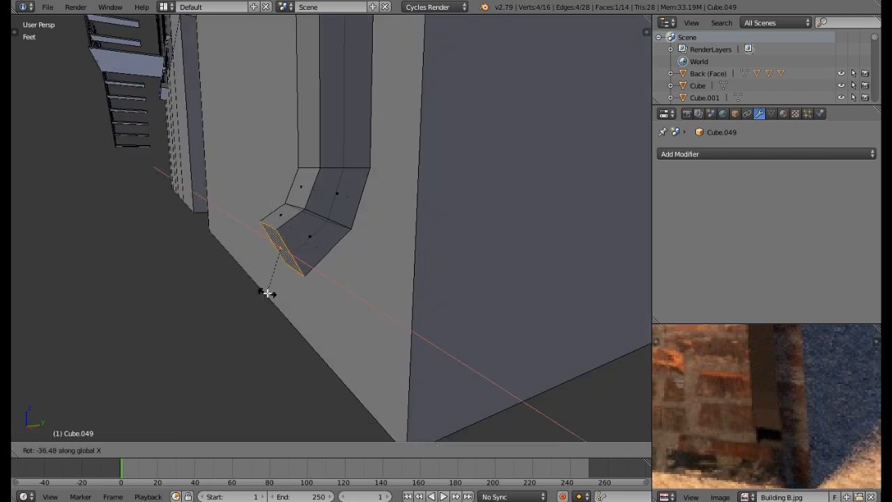
{"action": "left_click", "coordinate": [267, 294]}
- Extrude the outlet's end face slightly and scale it to about 0.91 to form the rim
{"action": "middle_click_drag", "start_coordinate": [267, 293], "coordinate": [293, 243]}
{"action": "scroll", "coordinate": [293, 251], "scroll_direction": "up", "scroll_amount": 2}
{"action": "scroll", "coordinate": [293, 237], "scroll_direction": "up", "scroll_amount": 2}
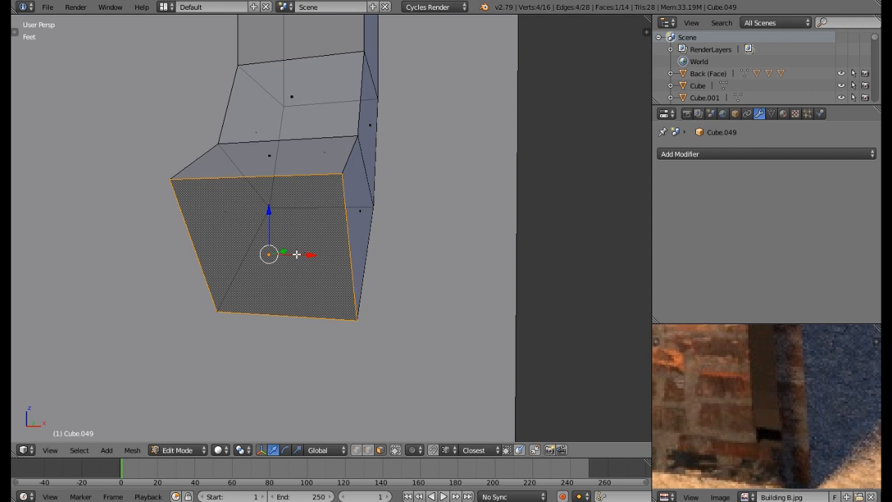
{"action": "key", "text": "e"}
{"action": "left_click", "coordinate": [294, 260]}
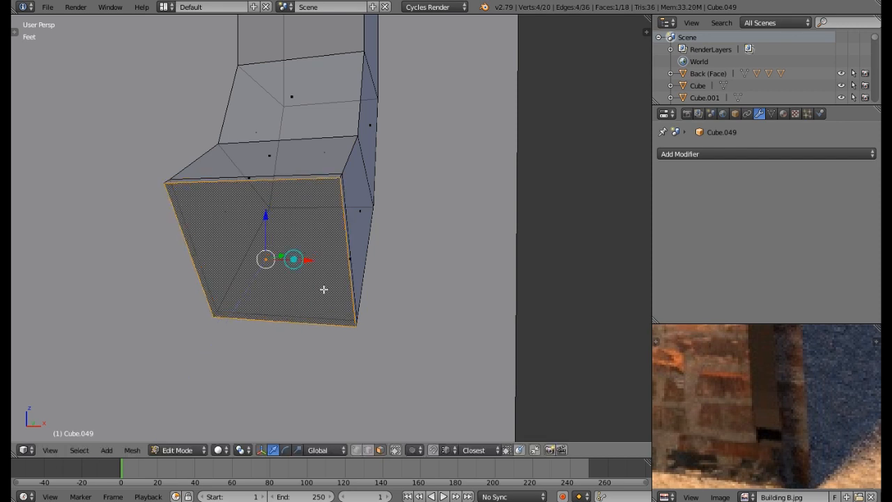
{"action": "key", "text": "s"}
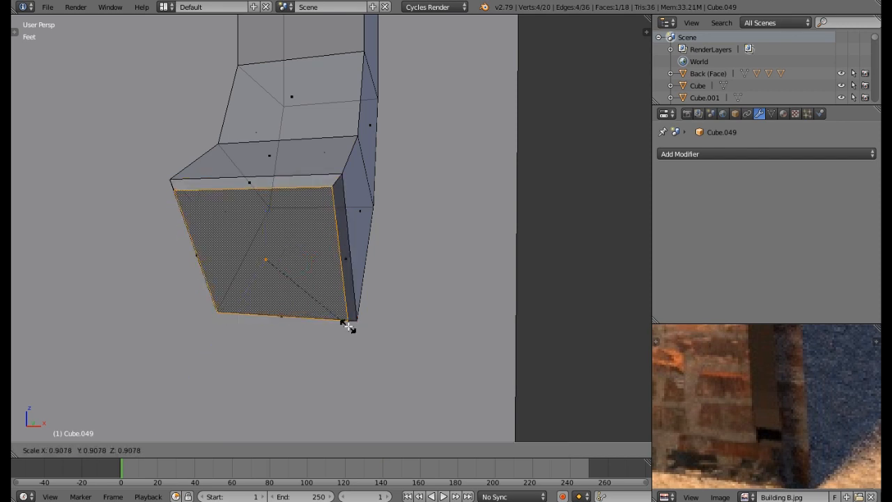
{"action": "left_click", "coordinate": [352, 325]}
- Extrude the outlet face about 5.7 inches into the pipe, scale it to about 0.9, and fit it inside along Y and Z
{"action": "middle_click_drag", "start_coordinate": [353, 325], "coordinate": [281, 315]}
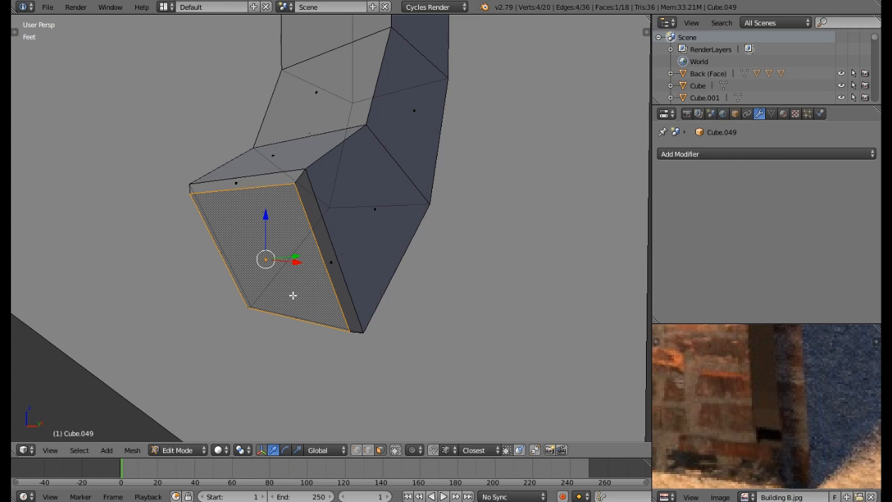
{"action": "key", "text": "e"}
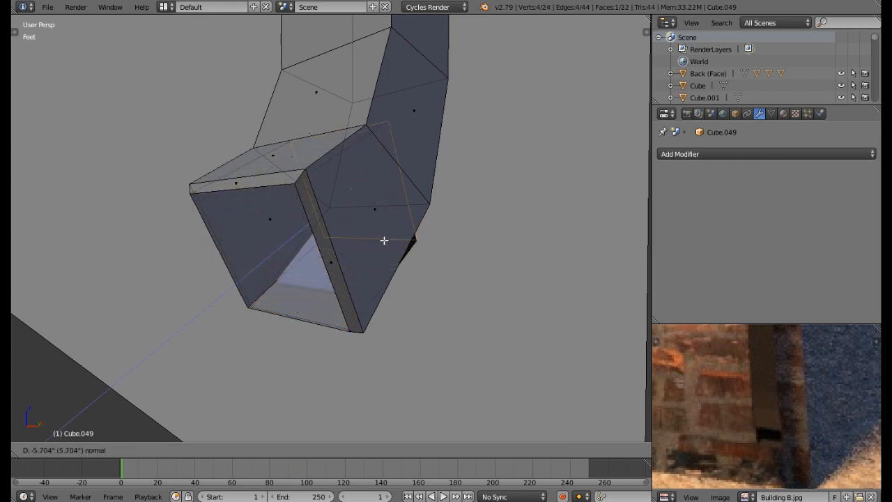
{"action": "left_click", "coordinate": [387, 236]}
{"action": "key", "text": "g"}
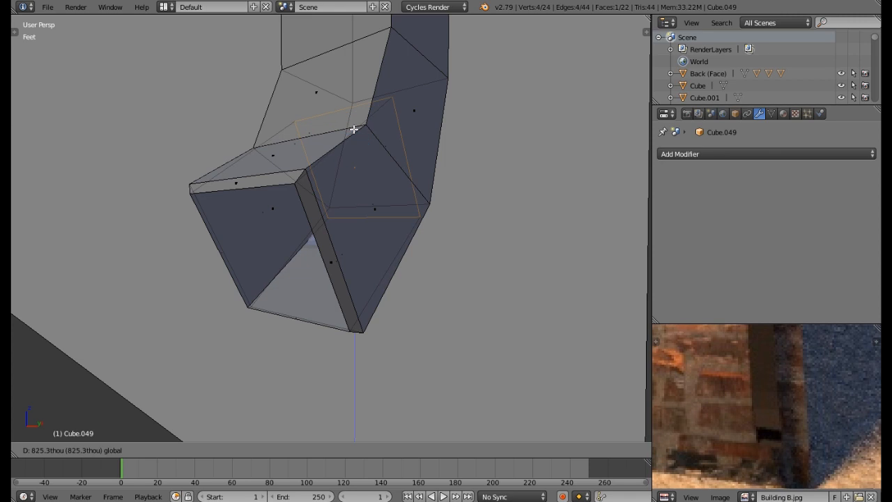
{"action": "left_click", "coordinate": [353, 124]}
{"action": "key", "text": "s"}
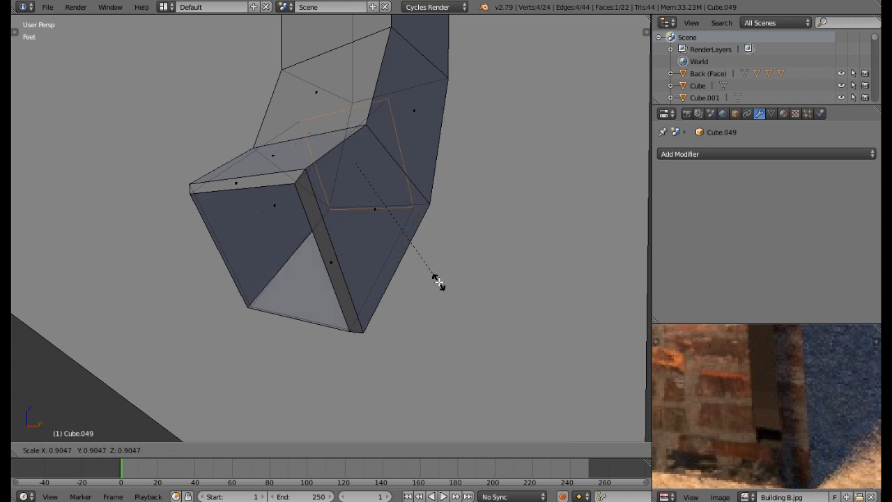
{"action": "left_click", "coordinate": [437, 273]}
{"action": "left_click_drag", "start_coordinate": [389, 156], "coordinate": [405, 156]}
{"action": "middle_click_drag", "start_coordinate": [333, 194], "coordinate": [363, 175]}
{"action": "left_click_drag", "start_coordinate": [398, 163], "coordinate": [404, 161]}
{"action": "left_click_drag", "start_coordinate": [374, 129], "coordinate": [371, 110]}
- Leave Edit Mode and inspect the hollowed outlet at the downspout's base
{"action": "middle_click_drag", "start_coordinate": [370, 109], "coordinate": [342, 223]}
{"action": "scroll", "coordinate": [320, 203], "scroll_direction": "down", "scroll_amount": 5}
{"action": "key", "text": "Tab"}
{"action": "scroll", "coordinate": [342, 222], "scroll_direction": "up", "scroll_amount": 8}
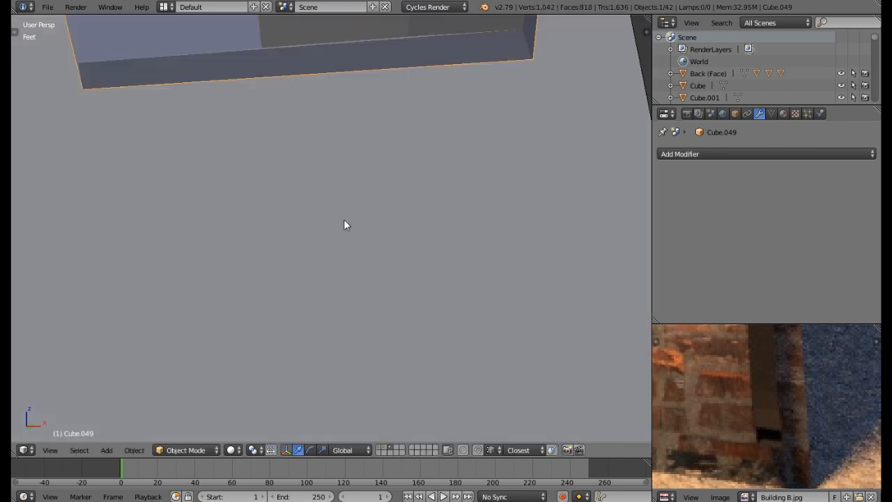
{"action": "scroll", "coordinate": [343, 220], "scroll_direction": "down", "scroll_amount": 6}
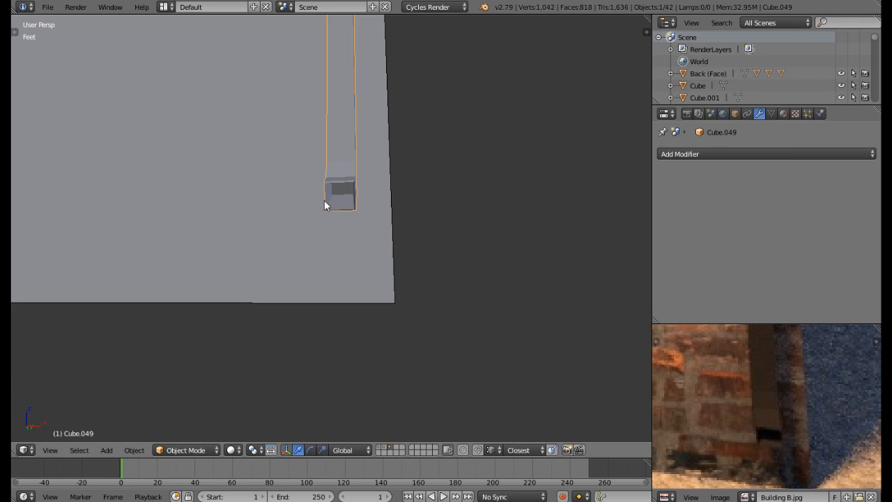
{"action": "middle_click_drag", "start_coordinate": [322, 209], "coordinate": [299, 223]}
- Circle-select vertices at the downspout's lower end in Edit Mode and return to Object Mode
{"action": "key", "text": "Tab"}
{"action": "scroll", "coordinate": [262, 214], "scroll_direction": "up", "scroll_amount": 2}
{"action": "middle_click_drag", "start_coordinate": [370, 206], "coordinate": [366, 205]}
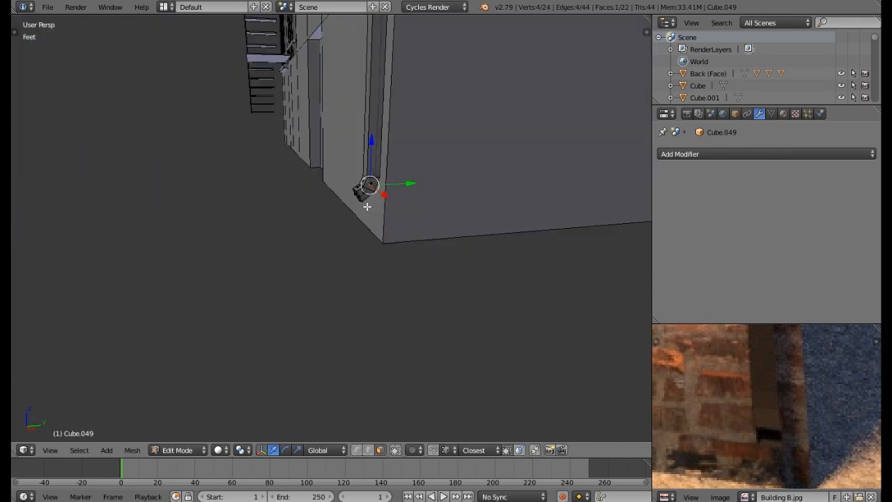
{"action": "scroll", "coordinate": [359, 198], "scroll_direction": "up", "scroll_amount": 3}
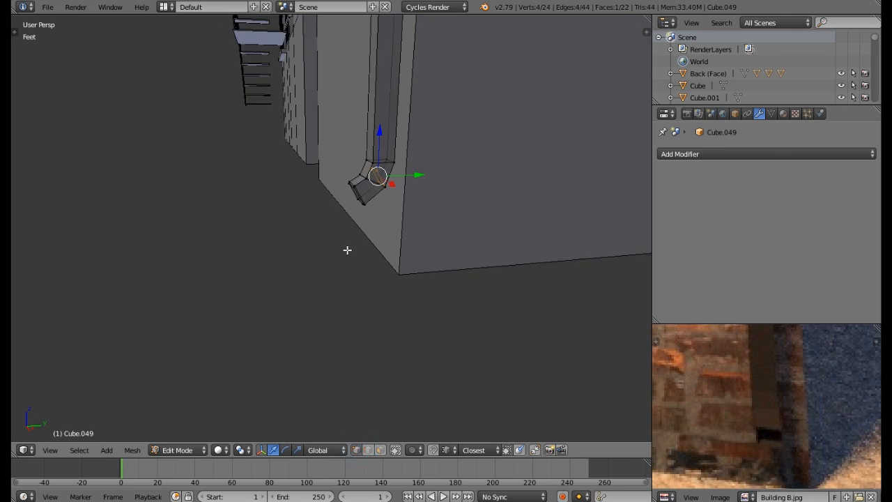
{"action": "middle_click_drag", "start_coordinate": [359, 255], "coordinate": [349, 229]}
{"action": "key", "text": "c"}
{"action": "left_click_drag", "start_coordinate": [348, 219], "coordinate": [336, 197]}
{"action": "right_click", "coordinate": [337, 217]}
{"action": "mouse_move", "coordinate": [337, 217]}
{"action": "middle_mouse_down"}
{"action": "mouse_move", "coordinate": [398, 249]}
{"action": "mouse_move", "coordinate": [434, 160]}
{"action": "mouse_move", "coordinate": [391, 244]}
{"action": "mouse_move", "coordinate": [377, 230]}
{"action": "mouse_move", "coordinate": [326, 245]}
{"action": "middle_mouse_up"}
{"action": "key", "text": "Tab"}
- Check the pipe strap in the reference photo and add a cube at the downspout's origin
{"action": "scroll", "coordinate": [424, 202], "scroll_direction": "down", "scroll_amount": 2}
{"action": "scroll", "coordinate": [326, 240], "scroll_direction": "down", "scroll_amount": 1}
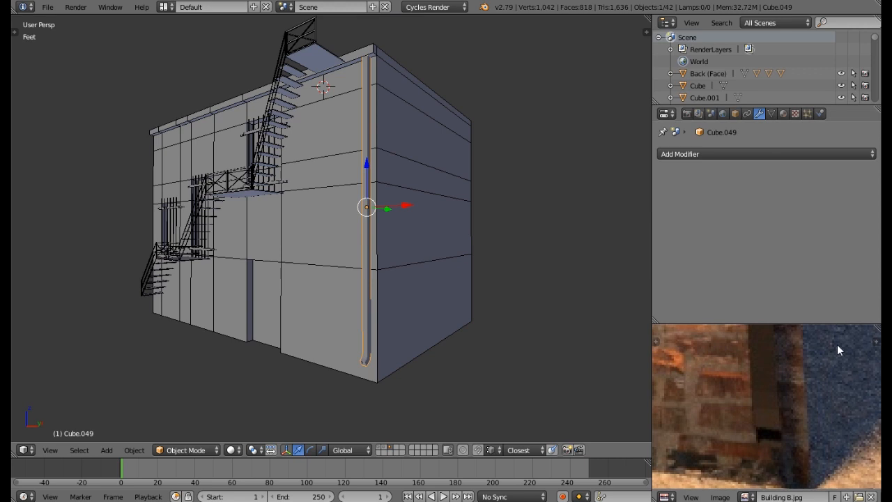
{"action": "scroll", "coordinate": [794, 380], "scroll_direction": "down", "scroll_amount": 4}
{"action": "scroll", "coordinate": [795, 380], "scroll_direction": "up", "scroll_amount": 2}
{"action": "scroll", "coordinate": [789, 386], "scroll_direction": "up", "scroll_amount": 3}
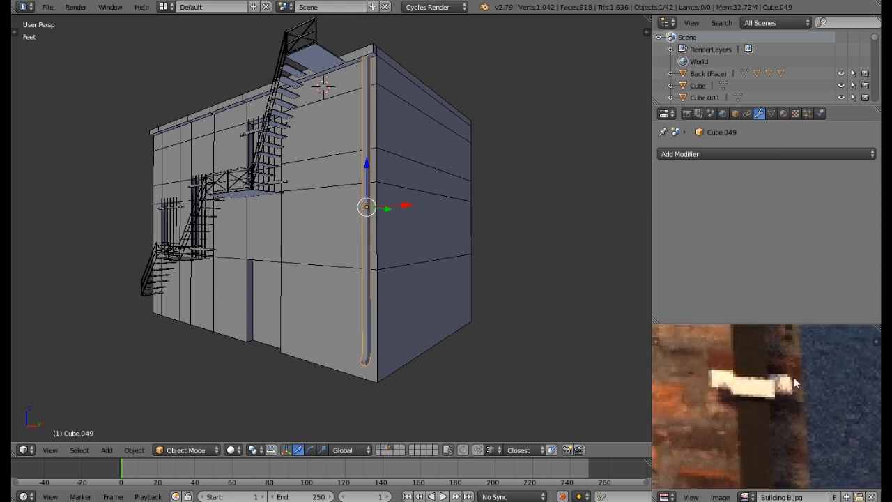
{"action": "middle_click_drag", "start_coordinate": [431, 325], "coordinate": [361, 236]}
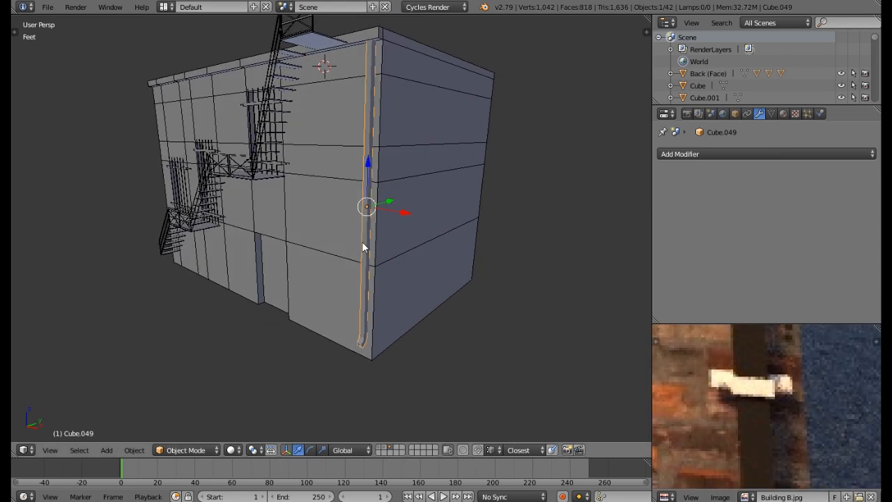
{"action": "scroll", "coordinate": [361, 243], "scroll_direction": "up", "scroll_amount": 3}
{"action": "key", "text": "shift+s"}
{"action": "left_click", "coordinate": [361, 243]}
{"action": "key", "text": "shift+a"}
{"action": "mouse_move", "coordinate": [373, 241]}
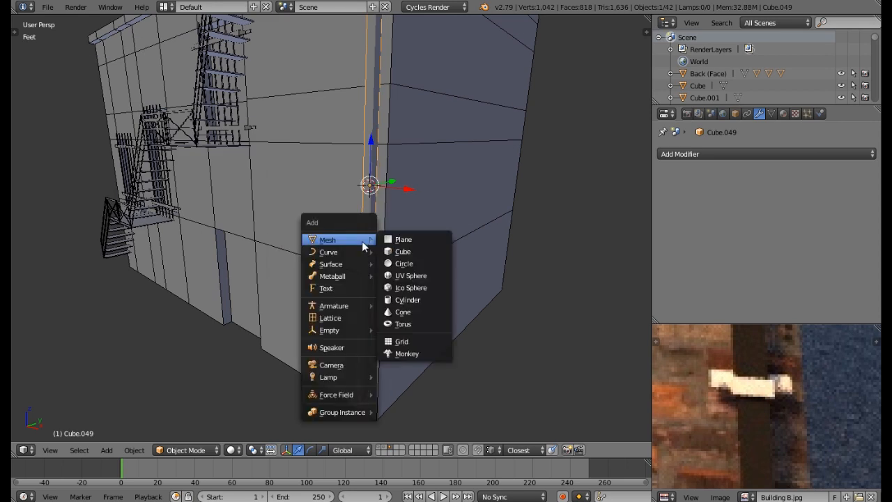
{"action": "left_click", "coordinate": [415, 251]}
- Lower the new cube along Z to the lower part of the downspout and scale it along Y into a thin slab
{"action": "left_click_drag", "start_coordinate": [375, 149], "coordinate": [371, 299]}
{"action": "scroll", "coordinate": [371, 299], "scroll_direction": "up", "scroll_amount": 1}
{"action": "scroll", "coordinate": [371, 299], "scroll_direction": "up", "scroll_amount": 10}
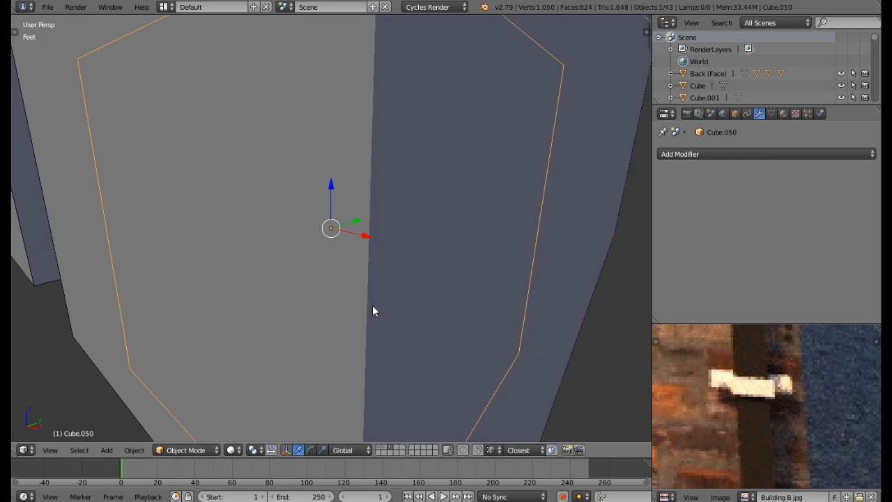
{"action": "scroll", "coordinate": [372, 311], "scroll_direction": "down", "scroll_amount": 4}
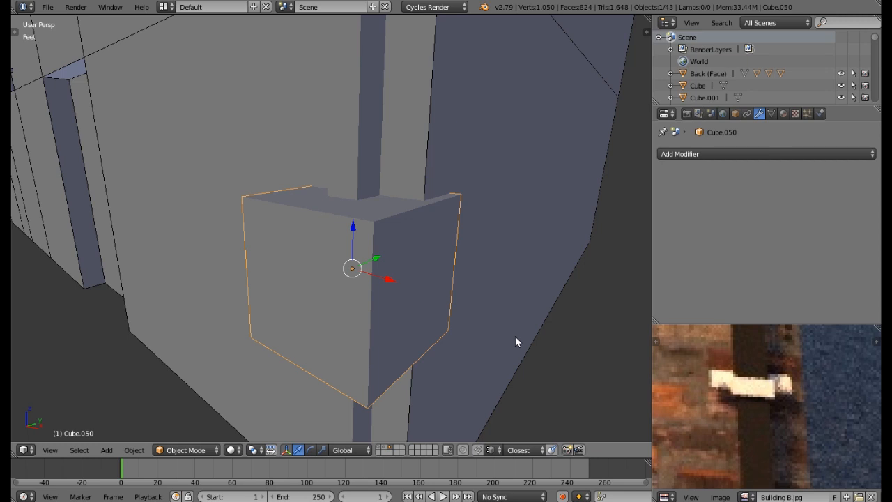
{"action": "key", "text": "s"}
{"action": "key", "text": "y"}
{"action": "left_click", "coordinate": [402, 255]}
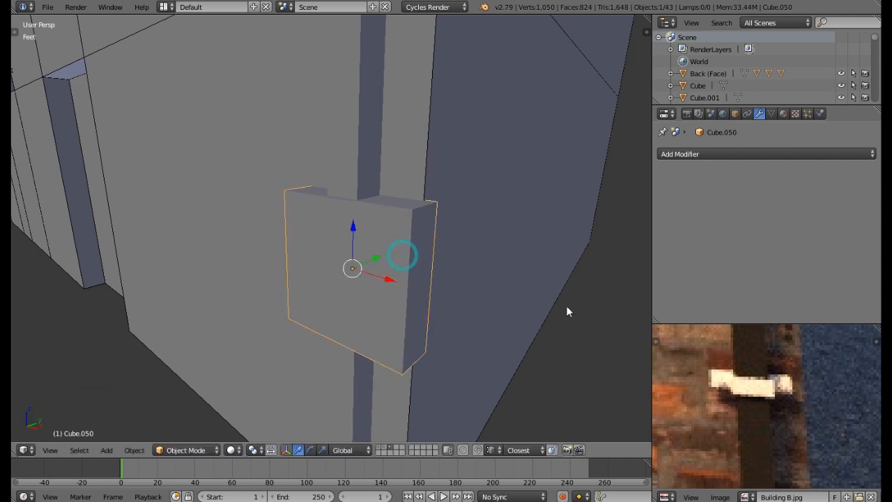
{"action": "key", "text": "s"}
{"action": "key", "text": "y"}
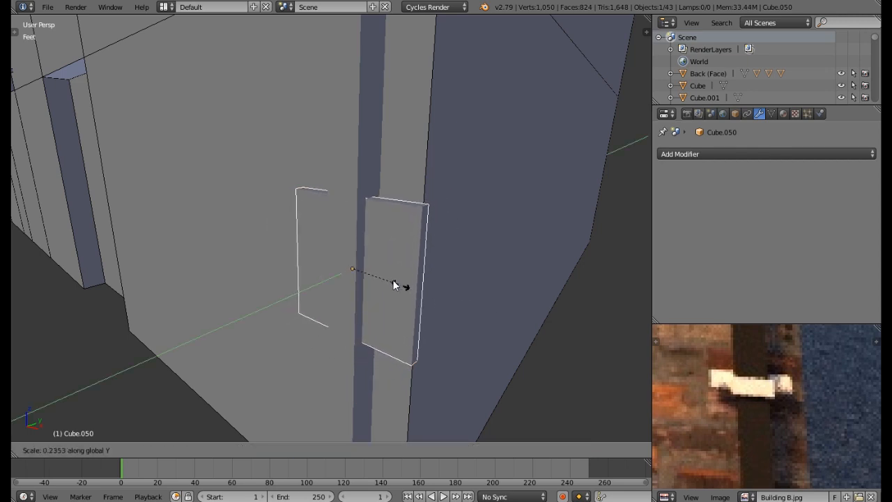
{"action": "left_click", "coordinate": [387, 276]}
- Flatten the slab along Z into a horizontal strip and move it along Y out in front of the downspout
{"action": "key", "text": "s"}
{"action": "key", "text": "z"}
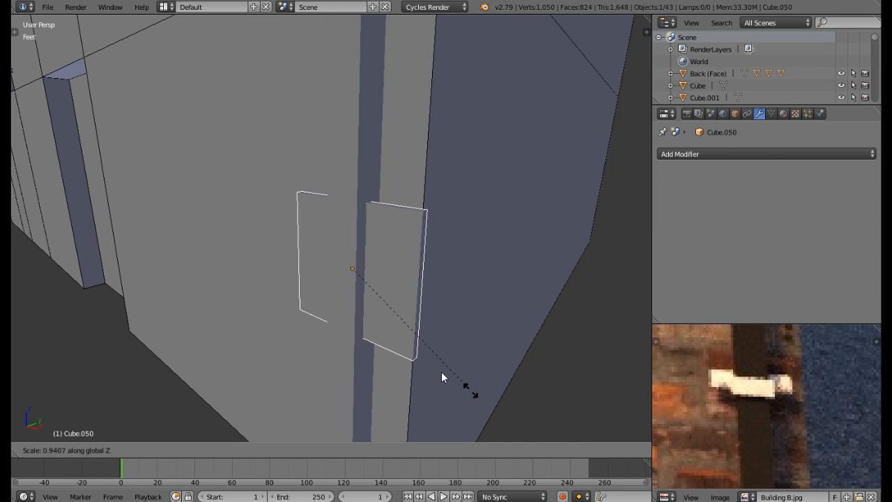
{"action": "left_click", "coordinate": [370, 290]}
{"action": "left_click_drag", "start_coordinate": [373, 253], "coordinate": [356, 262]}
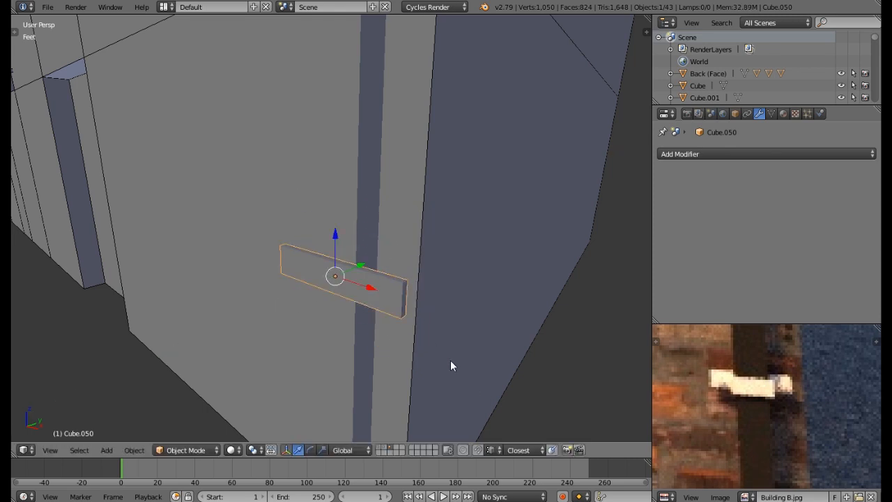
- Shorten the strip along X and lower it along Z toward the downspout's outlet
{"action": "key", "text": "s"}
{"action": "key", "text": "x"}
{"action": "left_click", "coordinate": [404, 319]}
{"action": "left_click_drag", "start_coordinate": [335, 234], "coordinate": [343, 292]}
{"action": "scroll", "coordinate": [347, 305], "scroll_direction": "down", "scroll_amount": 2}
{"action": "middle_click_drag", "start_coordinate": [364, 341], "coordinate": [364, 313], "text": "shift"}
{"action": "scroll", "coordinate": [364, 342], "scroll_direction": "up", "scroll_amount": 2}
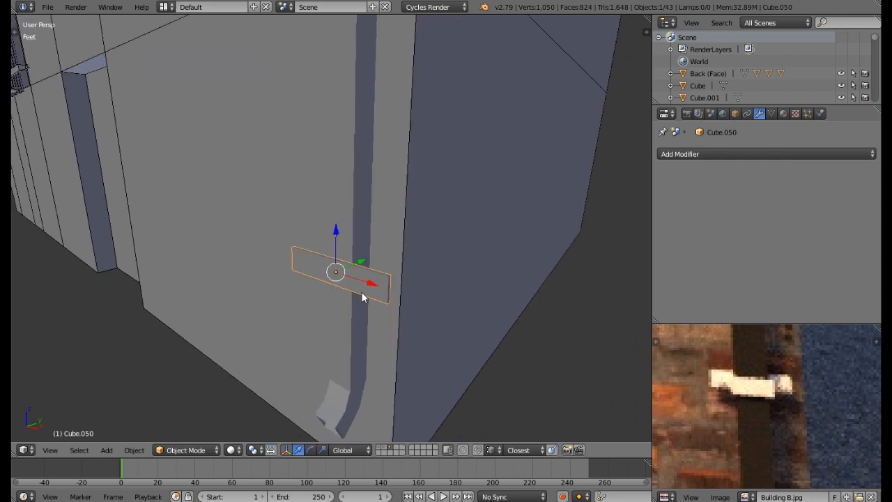
- Scale the strap thinner along Z and open its mesh in Edit Mode
{"action": "key", "text": "s"}
{"action": "key", "text": "z"}
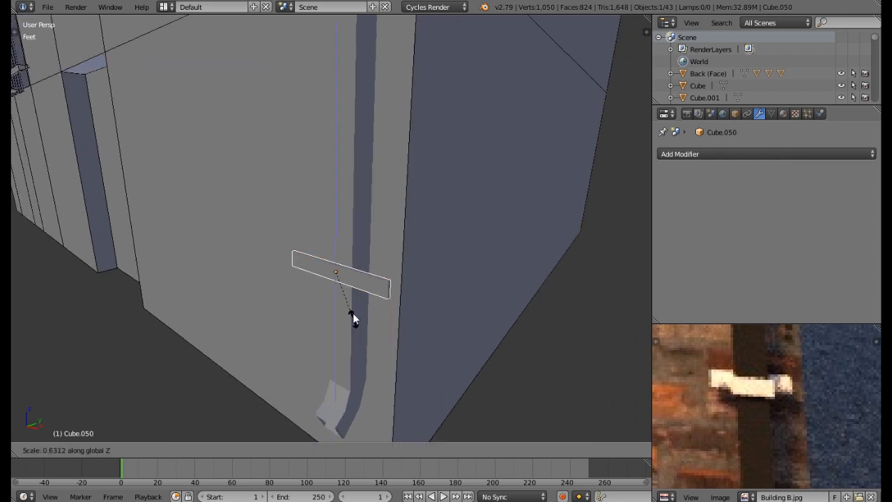
{"action": "left_click", "coordinate": [348, 298]}
{"action": "middle_click_drag", "start_coordinate": [348, 299], "coordinate": [387, 326]}
{"action": "key", "text": "Tab"}
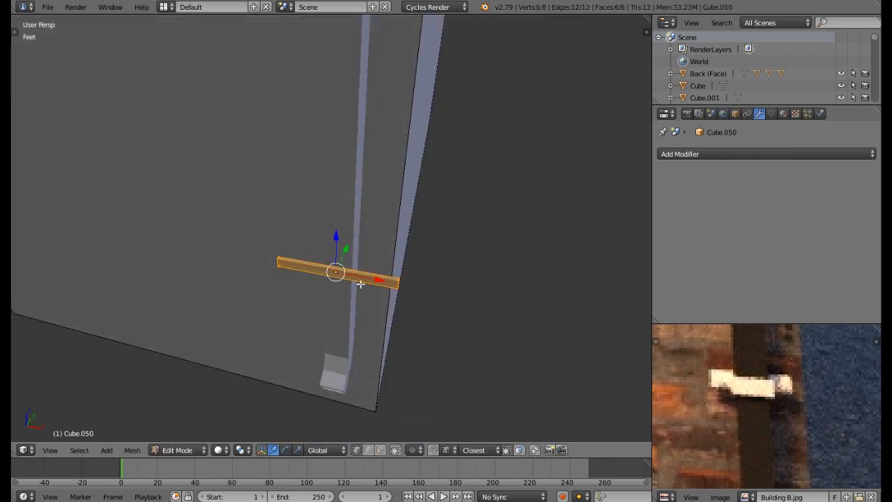
- Make the strap thinner along Y in Object Mode and move it about 1.19 inches along Y toward the downspout
{"action": "scroll", "coordinate": [355, 280], "scroll_direction": "up", "scroll_amount": 5}
{"action": "key", "text": "Tab"}
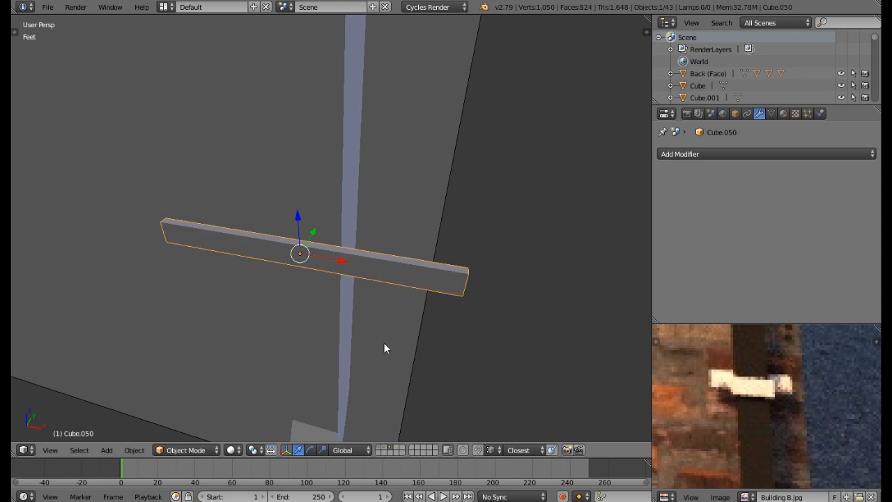
{"action": "key", "text": "s"}
{"action": "key", "text": "y"}
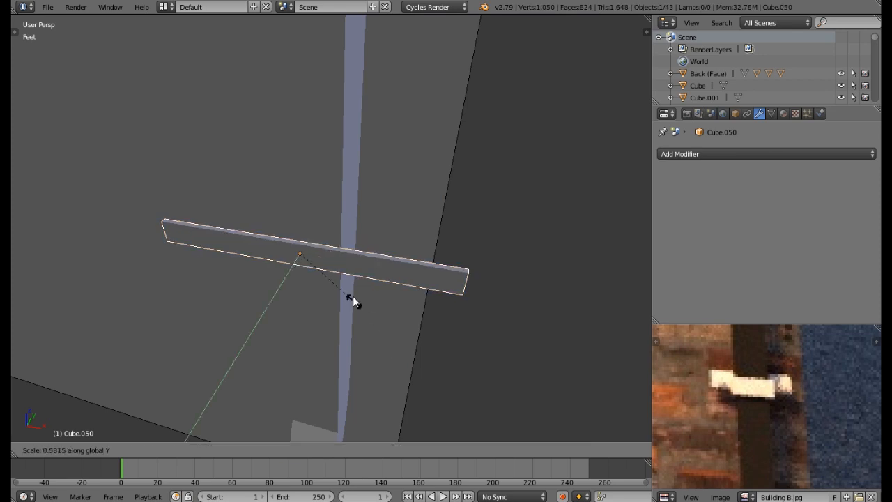
{"action": "left_click", "coordinate": [330, 277]}
{"action": "key", "text": "g"}
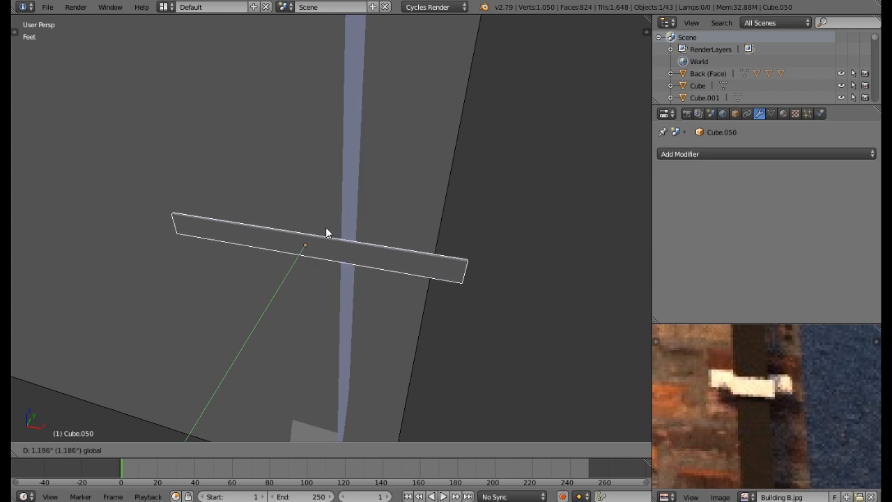
{"action": "left_click", "coordinate": [327, 231]}
- Add two evenly spaced vertical loop cuts across the strap's length in Edit Mode
{"action": "middle_click_drag", "start_coordinate": [340, 250], "coordinate": [314, 256]}
{"action": "key", "text": "Tab"}
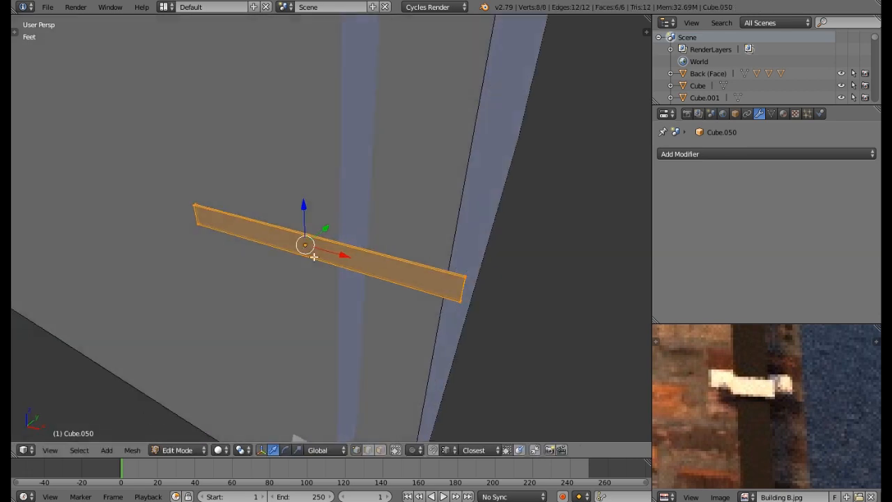
{"action": "key", "text": "ctrl+r"}
{"action": "scroll", "coordinate": [355, 280], "scroll_direction": "up", "scroll_amount": 1}
{"action": "left_click", "coordinate": [354, 279]}
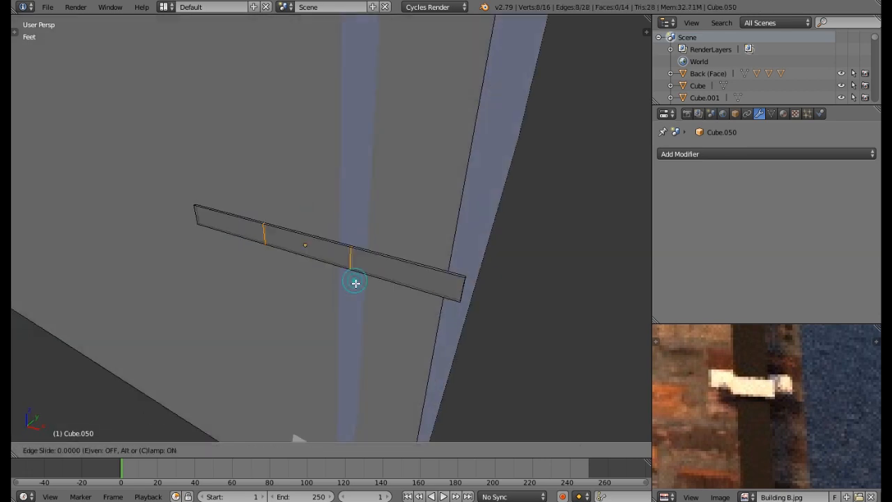
{"action": "left_click", "coordinate": [355, 285]}
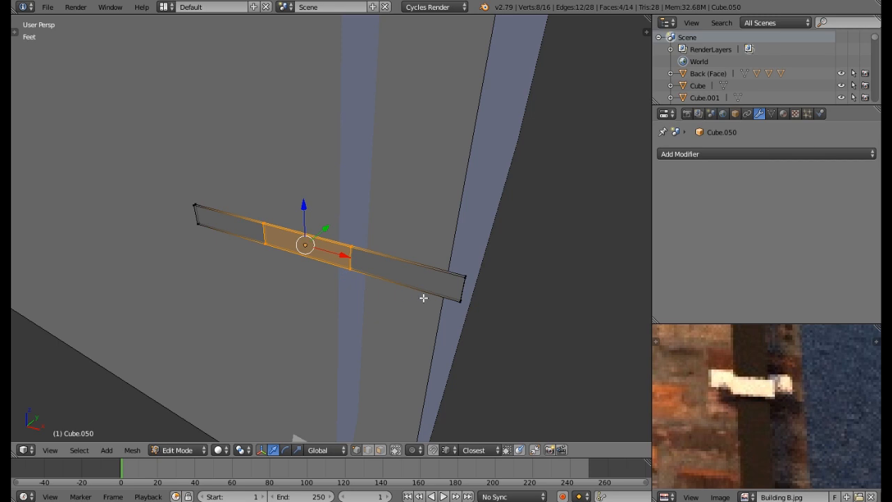
- Select the vertices at both ends of the strap and move them back along Y toward the wall
{"action": "key", "text": "a"}
{"action": "key", "text": "c"}
{"action": "left_click_drag", "start_coordinate": [469, 326], "coordinate": [475, 275]}
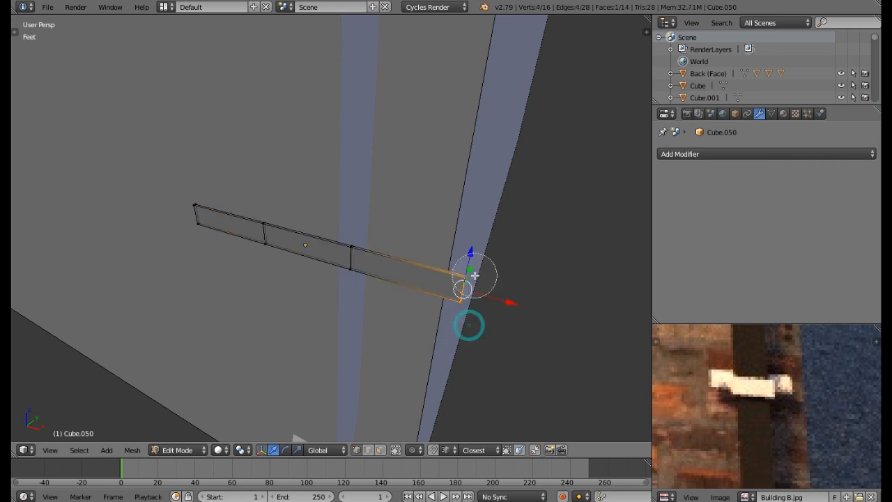
{"action": "left_click_drag", "start_coordinate": [215, 190], "coordinate": [187, 234]}
{"action": "right_click", "coordinate": [187, 235]}
{"action": "key", "text": "g"}
{"action": "key", "text": "y"}
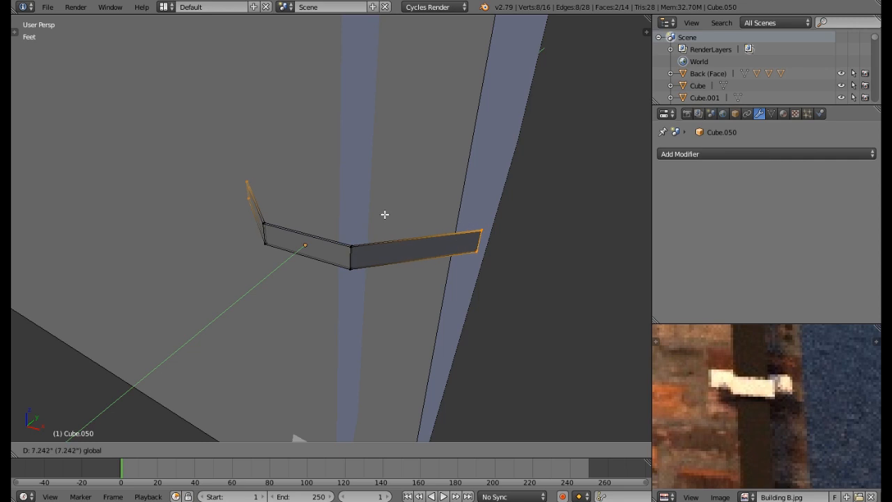
{"action": "left_click", "coordinate": [440, 277]}
- Scale the strap's two ends together along X to about 0.38 so the sides wrap around the downspout
{"action": "key", "text": "s"}
{"action": "key", "text": "x"}
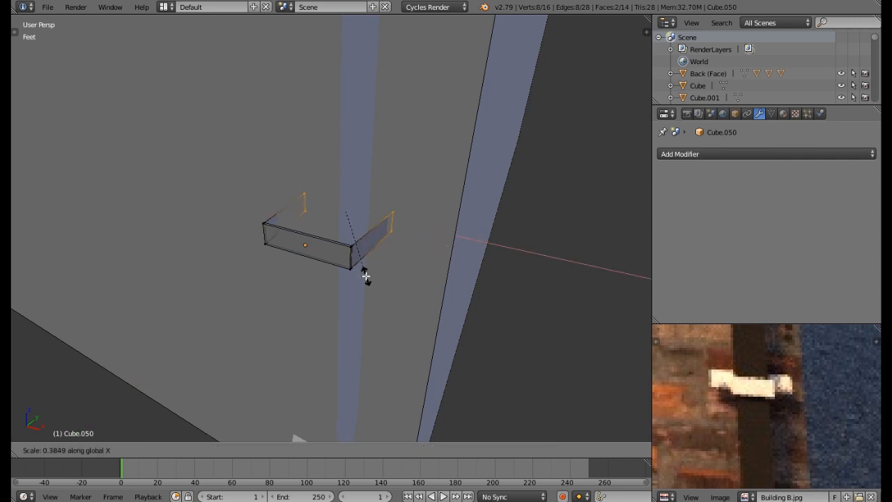
{"action": "left_click", "coordinate": [366, 276]}
{"action": "left_click_drag", "start_coordinate": [362, 199], "coordinate": [354, 208]}
{"action": "scroll", "coordinate": [367, 233], "scroll_direction": "up", "scroll_amount": 2}
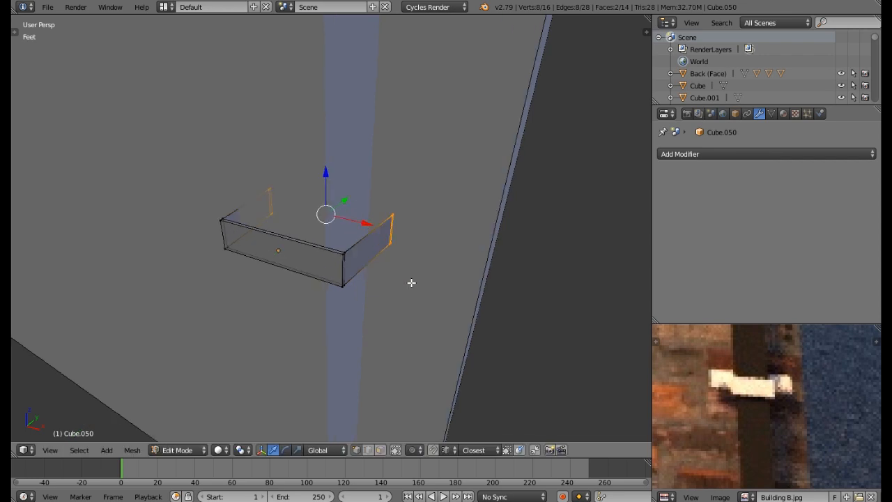
- Select the whole strap mesh and scale it narrower along X around the downspout
{"action": "middle_click_drag", "start_coordinate": [411, 283], "coordinate": [373, 285]}
{"action": "key", "text": "a"}
{"action": "key", "text": "a"}
{"action": "key", "text": "s"}
{"action": "key", "text": "x"}
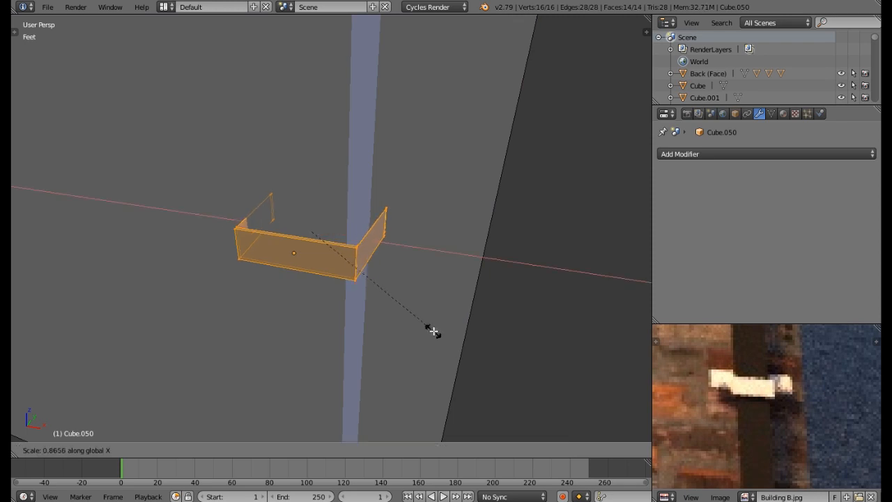
{"action": "left_click", "coordinate": [414, 314]}
{"action": "middle_click_drag", "start_coordinate": [415, 314], "coordinate": [383, 296]}
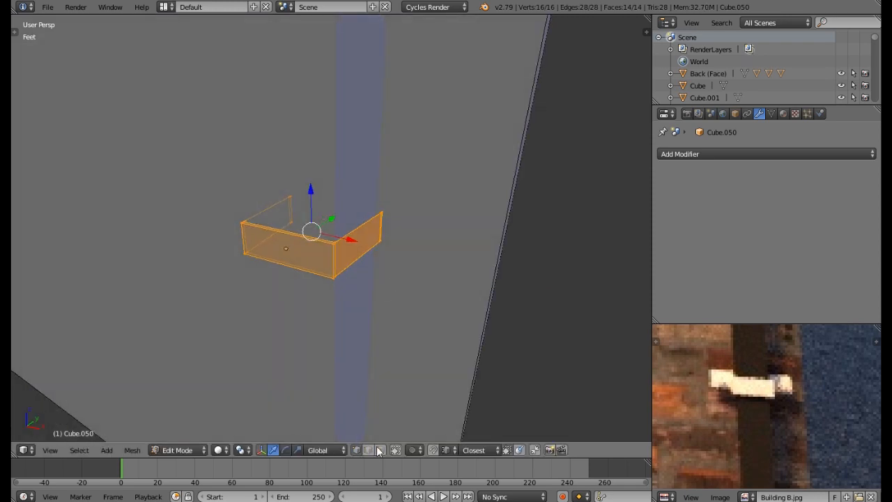
- Extrude the face at the strap's wall end nearest the building corner outward along X as a mounting tab
{"action": "right_click", "coordinate": [384, 228]}
{"action": "key", "text": "e"}
{"action": "key", "text": "x"}
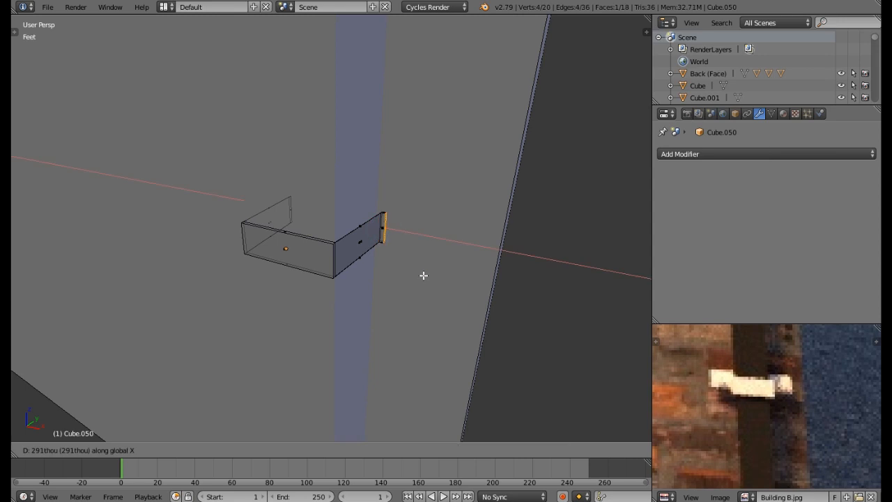
{"action": "left_click", "coordinate": [475, 318]}
- Extrude the opposite wall-end face about 4.07 inches along negative X as the second tab and leave Edit Mode
{"action": "middle_click_drag", "start_coordinate": [474, 314], "coordinate": [379, 302]}
{"action": "right_click", "coordinate": [325, 338]}
{"action": "middle_click_drag", "start_coordinate": [325, 338], "coordinate": [331, 359]}
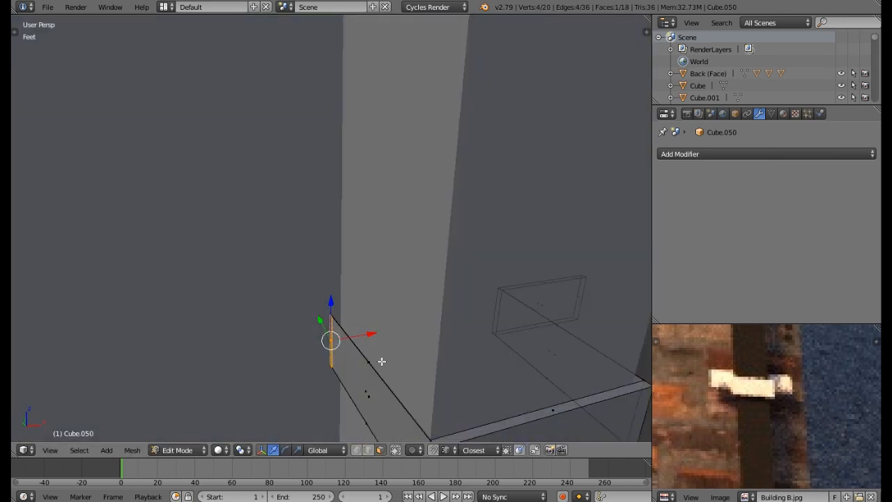
{"action": "key", "text": "e"}
{"action": "key", "text": "x"}
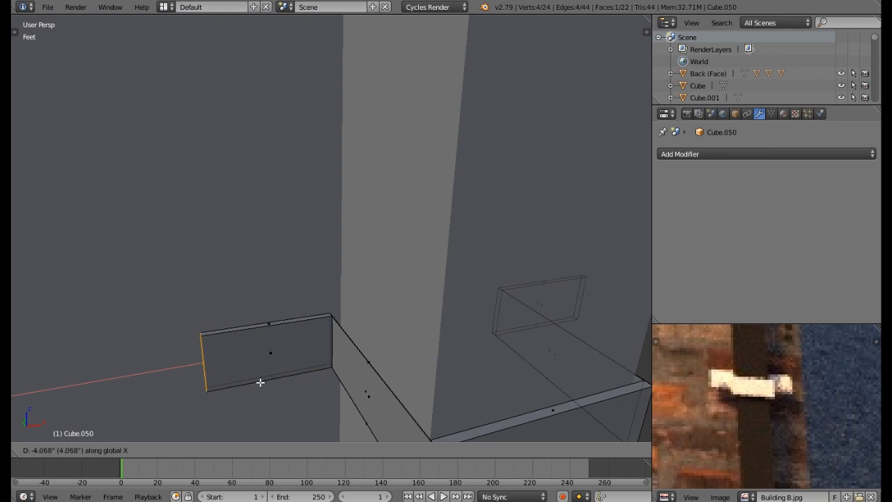
{"action": "left_click", "coordinate": [260, 382]}
{"action": "key", "text": "Tab"}
- Duplicate the strap and raise the copy along Z to the middle of the downspout
{"action": "scroll", "coordinate": [297, 369], "scroll_direction": "down", "scroll_amount": 10}
{"action": "middle_click_drag", "start_coordinate": [404, 376], "coordinate": [364, 345]}
{"action": "scroll", "coordinate": [321, 345], "scroll_direction": "down", "scroll_amount": 4}
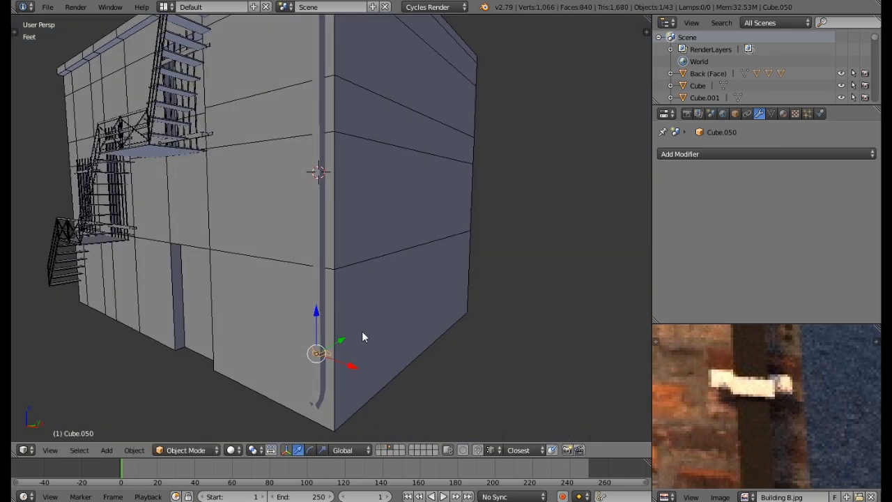
{"action": "key", "text": "shift+d"}
{"action": "right_click", "coordinate": [366, 342]}
{"action": "left_click_drag", "start_coordinate": [319, 309], "coordinate": [333, 141]}
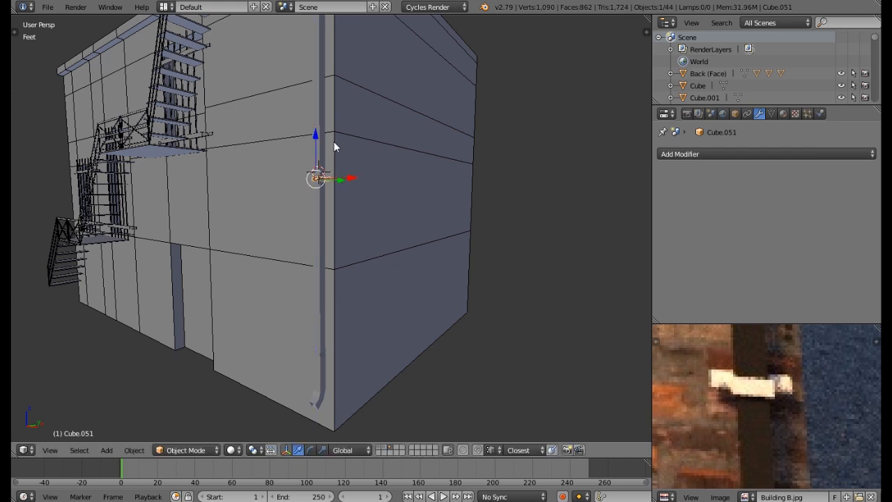
- Duplicate the middle strap and raise the copy about 9.49 feet along Z to the upper part of the downspout
{"action": "scroll", "coordinate": [333, 141], "scroll_direction": "down", "scroll_amount": 2}
{"action": "middle_click_drag", "start_coordinate": [340, 198], "coordinate": [349, 254], "text": "shift"}
{"action": "key", "text": "shift+d"}
{"action": "right_click", "coordinate": [349, 270]}
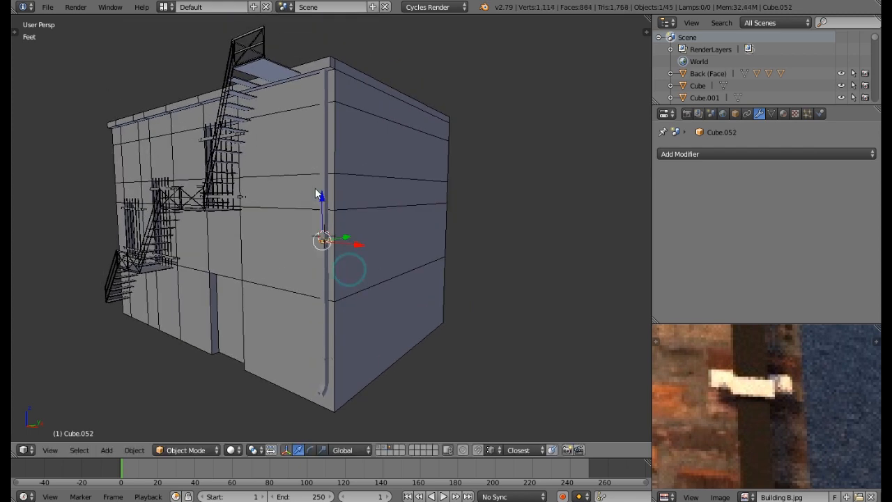
{"action": "left_click_drag", "start_coordinate": [325, 202], "coordinate": [342, 151]}
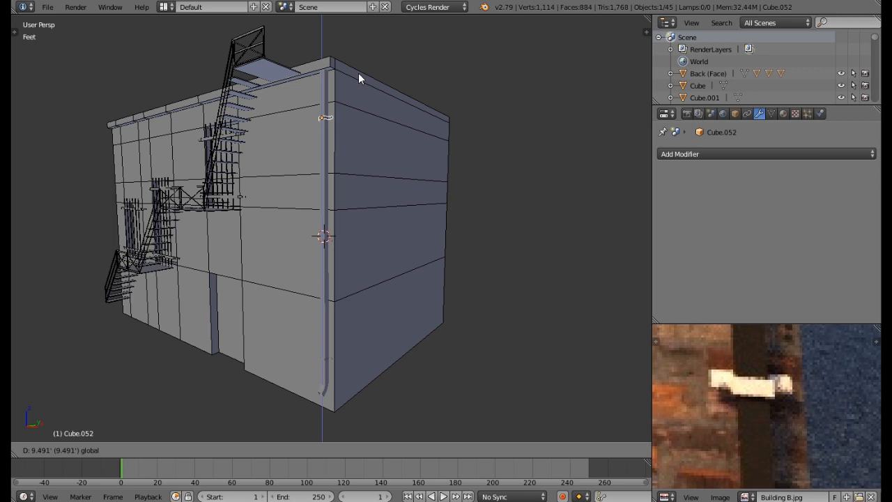
{"action": "left_click_drag", "start_coordinate": [358, 78], "coordinate": [359, 78]}
- Select the downspout together with its lower, middle and upper straps
{"action": "scroll", "coordinate": [369, 175], "scroll_direction": "down", "scroll_amount": 2}
{"action": "middle_click_drag", "start_coordinate": [369, 175], "coordinate": [335, 228]}
{"action": "scroll", "coordinate": [335, 227], "scroll_direction": "up", "scroll_amount": 3}
{"action": "right_click", "coordinate": [340, 199], "text": "shift"}
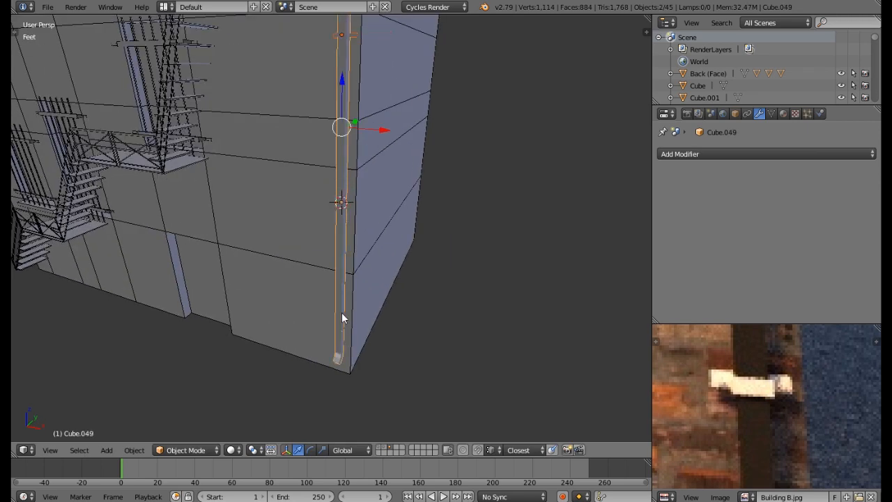
{"action": "right_click", "coordinate": [341, 314]}
{"action": "scroll", "coordinate": [342, 312], "scroll_direction": "up", "scroll_amount": 2}
{"action": "right_click", "coordinate": [341, 312]}
{"action": "right_click", "coordinate": [339, 334], "text": "shift"}
{"action": "right_click", "coordinate": [342, 163], "text": "shift"}
{"action": "middle_click_drag", "start_coordinate": [349, 139], "coordinate": [329, 96]}
{"action": "right_click", "coordinate": [330, 96], "text": "shift"}
- Duplicate the downspout with its straps and move the copies about -38.4 feet along X to the wall's other end
{"action": "middle_click_drag", "start_coordinate": [329, 146], "coordinate": [450, 199]}
{"action": "scroll", "coordinate": [324, 215], "scroll_direction": "down", "scroll_amount": 3}
{"action": "key", "text": "shift+d"}
{"action": "right_click", "coordinate": [468, 272]}
{"action": "key", "text": "g"}
{"action": "key", "text": "x"}
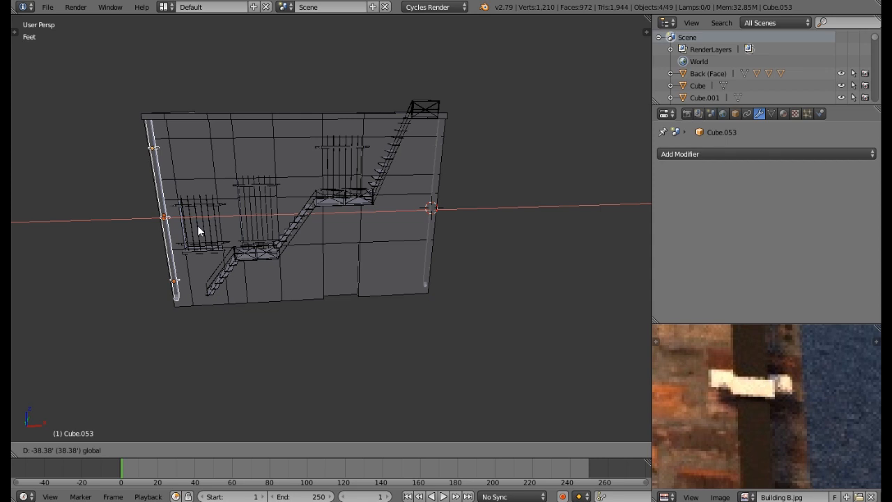
{"action": "left_click", "coordinate": [197, 226]}
- Select all objects and enable the Wire and Draw All Edges display options
{"action": "middle_click_drag", "start_coordinate": [356, 207], "coordinate": [326, 186]}
{"action": "key", "text": "a"}
{"action": "scroll", "coordinate": [325, 186], "scroll_direction": "down", "scroll_amount": 2}
{"action": "key", "text": "a"}
{"action": "middle_click_drag", "start_coordinate": [329, 221], "coordinate": [323, 244]}
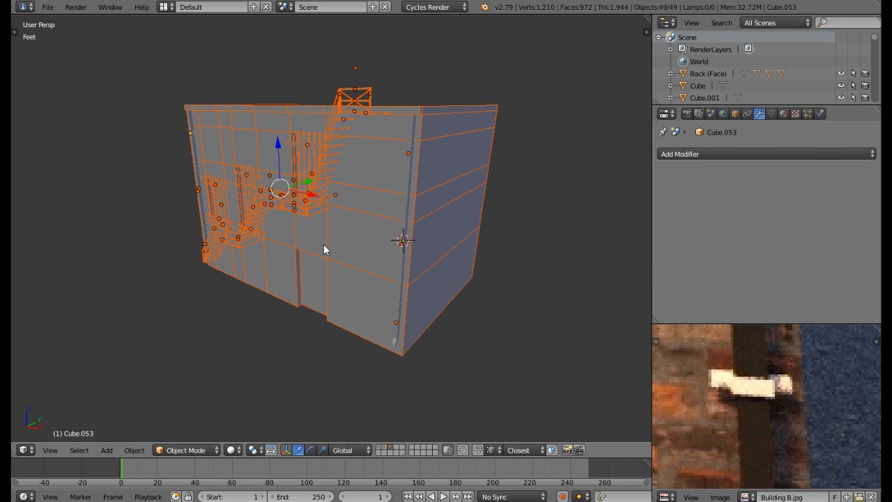
{"action": "left_click", "coordinate": [735, 116]}
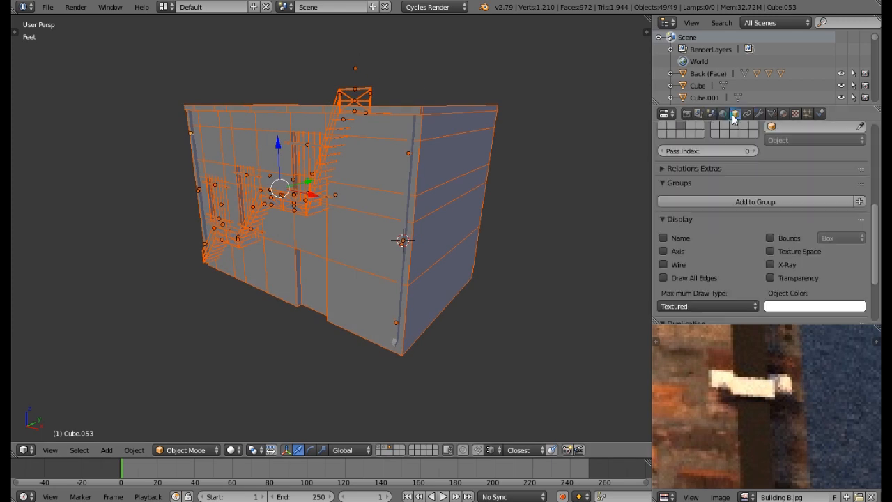
{"action": "left_click", "coordinate": [665, 264]}
{"action": "left_click", "coordinate": [664, 277]}
- Deselect everything and compare the model with the reference photo, examining the door and its frame
{"action": "key", "text": "a"}
{"action": "mouse_move", "coordinate": [392, 215]}
{"action": "middle_mouse_down"}
{"action": "mouse_move", "coordinate": [434, 203]}
{"action": "mouse_move", "coordinate": [414, 180]}
{"action": "mouse_move", "coordinate": [377, 168]}
{"action": "mouse_move", "coordinate": [341, 175]}
{"action": "mouse_move", "coordinate": [347, 189]}
{"action": "middle_mouse_up"}
{"action": "scroll", "coordinate": [773, 413], "scroll_direction": "down", "scroll_amount": 5}
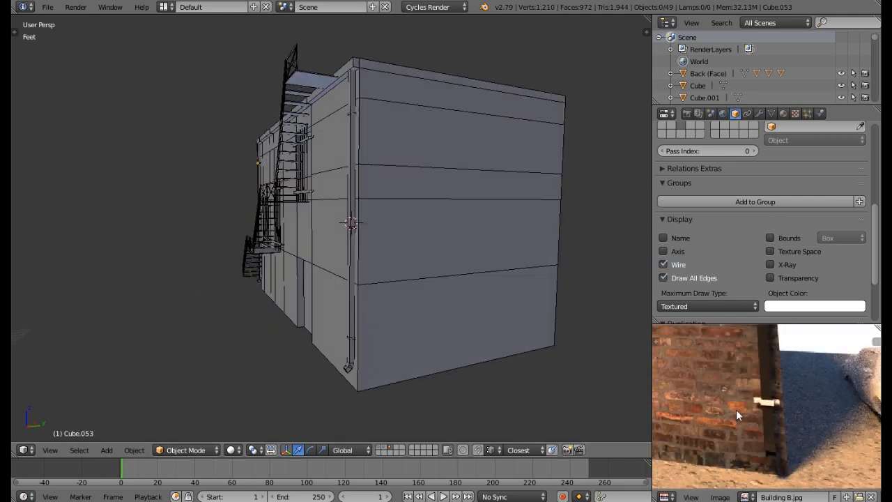
{"action": "scroll", "coordinate": [748, 410], "scroll_direction": "down", "scroll_amount": 3}
{"action": "middle_click_drag", "start_coordinate": [361, 228], "coordinate": [432, 269]}
{"action": "scroll", "coordinate": [707, 359], "scroll_direction": "down", "scroll_amount": 3}
{"action": "middle_click_drag", "start_coordinate": [704, 356], "coordinate": [713, 378]}
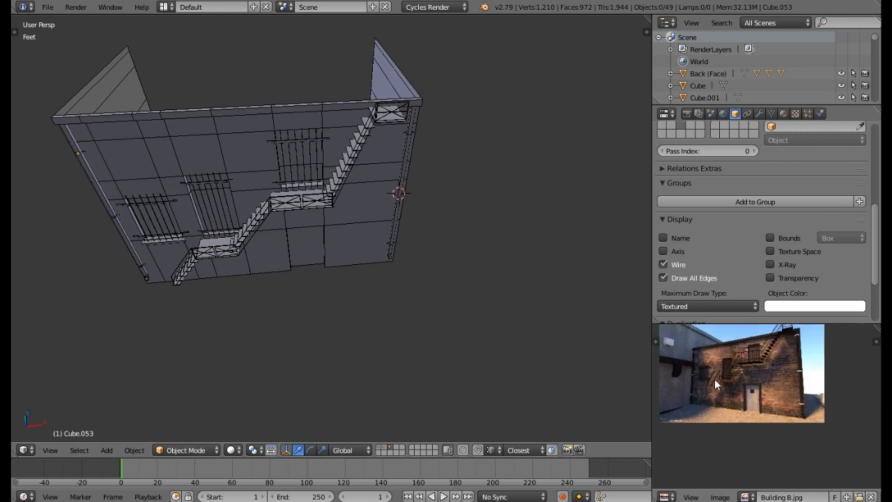
{"action": "scroll", "coordinate": [751, 409], "scroll_direction": "up", "scroll_amount": 5}
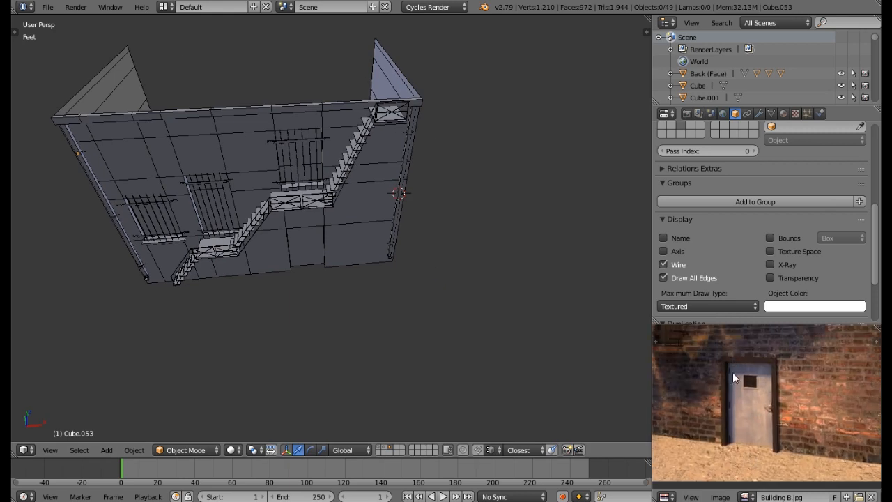
- Open the wall's mesh in Edit Mode and select the doorway's two side faces and top face
{"action": "right_click", "coordinate": [292, 246]}
{"action": "key", "text": "KP_Decimal"}
{"action": "key", "text": "Tab"}
{"action": "right_click", "coordinate": [376, 236]}
{"action": "right_click", "coordinate": [325, 144], "text": "shift"}
{"action": "right_click", "coordinate": [266, 245], "text": "shift"}
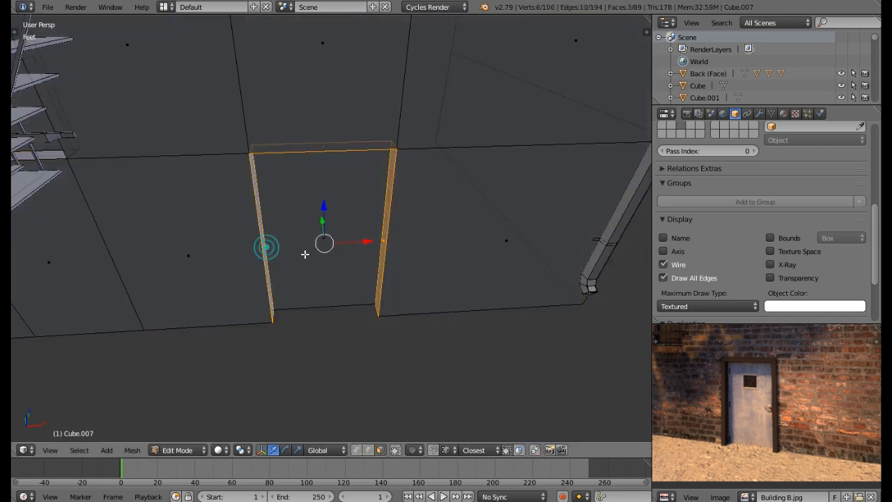
- Extrude the selected doorway faces in place and scale them inward to about 0.857 to form a door frame
{"action": "key", "text": "KP_Decimal"}
{"action": "key", "text": "shift+s"}
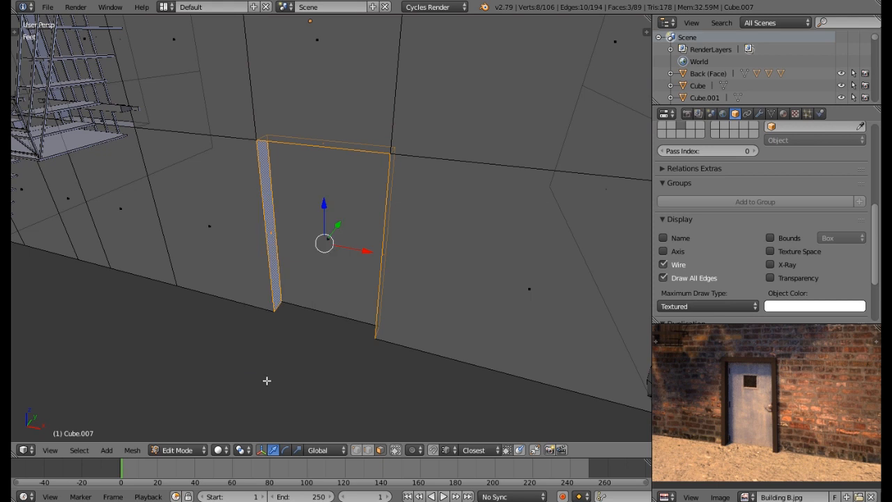
{"action": "key", "text": "e"}
{"action": "right_click", "coordinate": [352, 280]}
{"action": "key", "text": "e"}
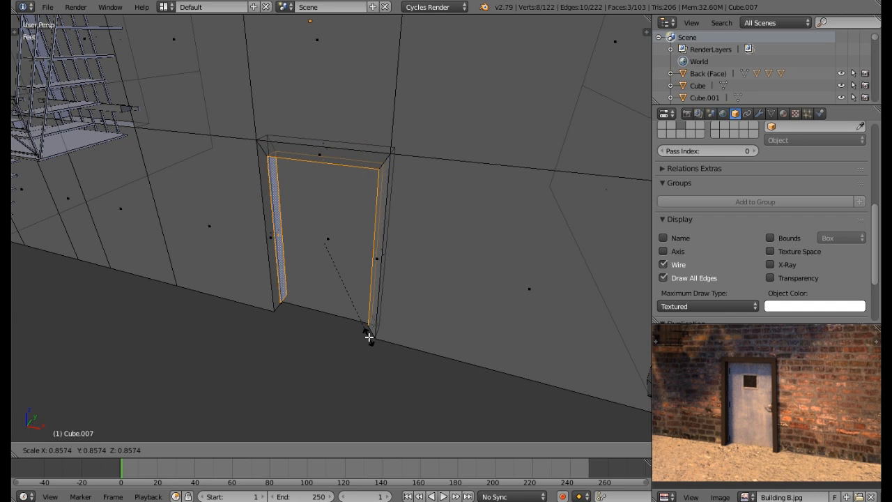
{"action": "left_click", "coordinate": [368, 337]}
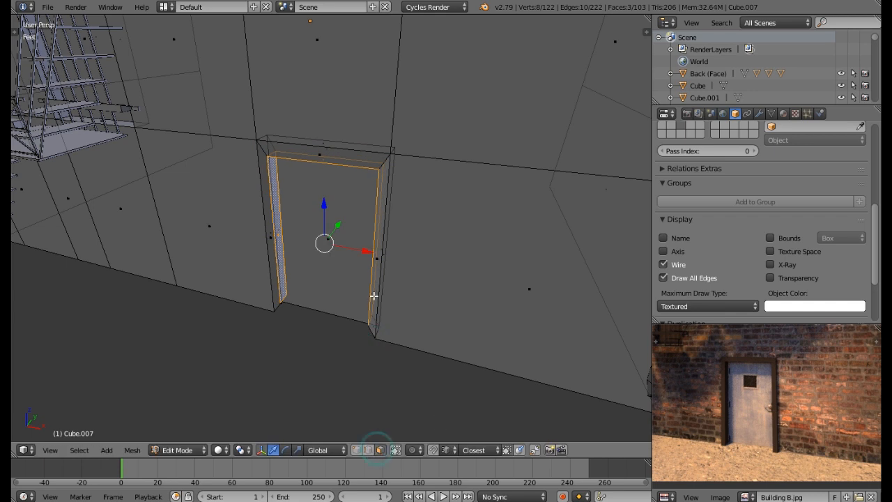
- Select the three front faces of the door frame and move them along Y out from the wall
{"action": "right_click", "coordinate": [377, 261]}
{"action": "right_click", "coordinate": [319, 154], "text": "shift"}
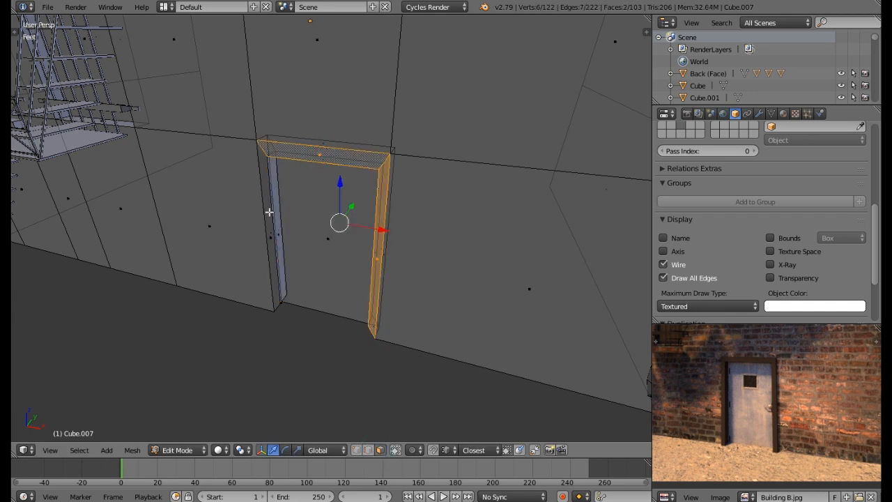
{"action": "right_click", "coordinate": [272, 241], "text": "shift"}
{"action": "middle_click_drag", "start_coordinate": [271, 245], "coordinate": [262, 252]}
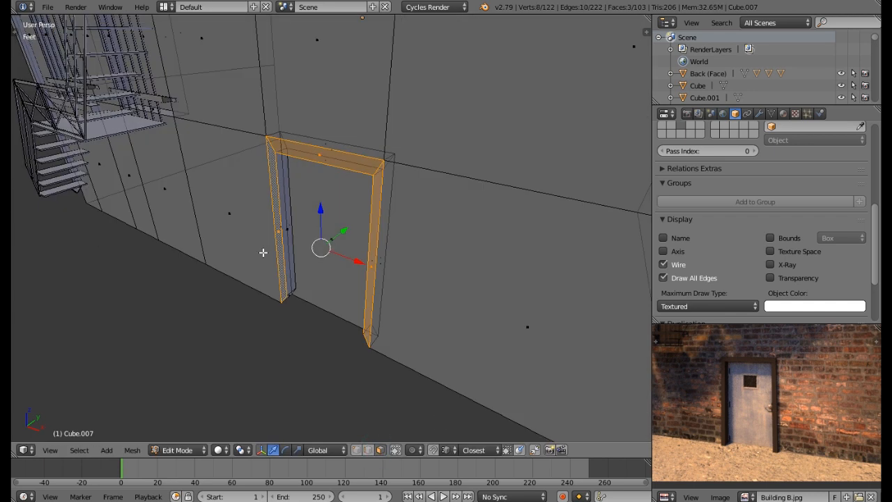
{"action": "key", "text": "g"}
{"action": "key", "text": "y"}
{"action": "left_click", "coordinate": [331, 241]}
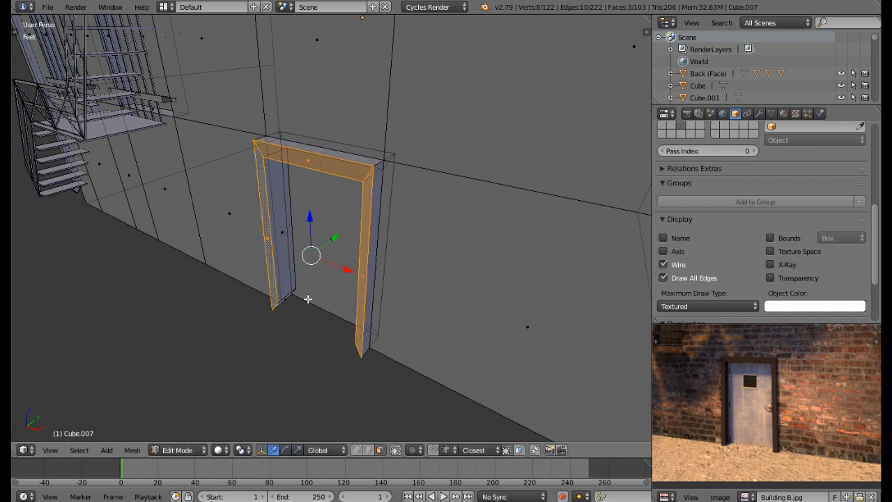
- Enable snapping and lower the inner bottom edge of the left door jamb along Z to the wall's base
{"action": "scroll", "coordinate": [309, 293], "scroll_direction": "up", "scroll_amount": 5}
{"action": "scroll", "coordinate": [301, 294], "scroll_direction": "down", "scroll_amount": 8, "text": "shift"}
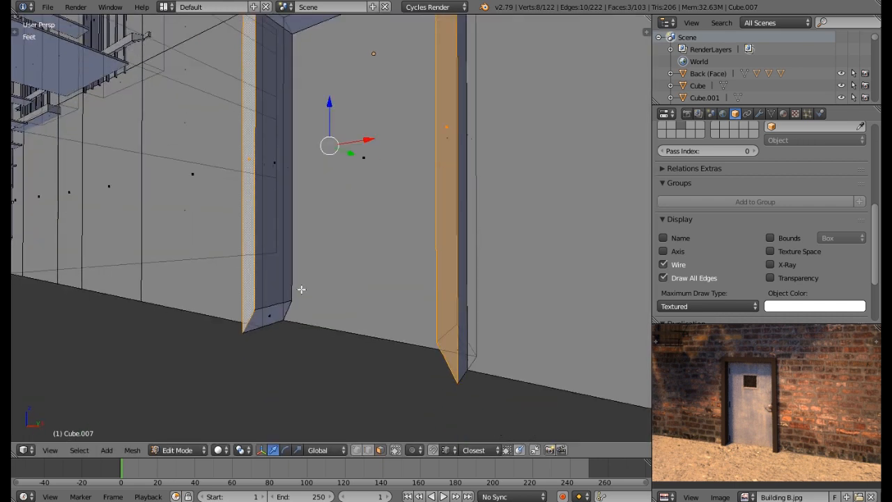
{"action": "left_click", "coordinate": [432, 450]}
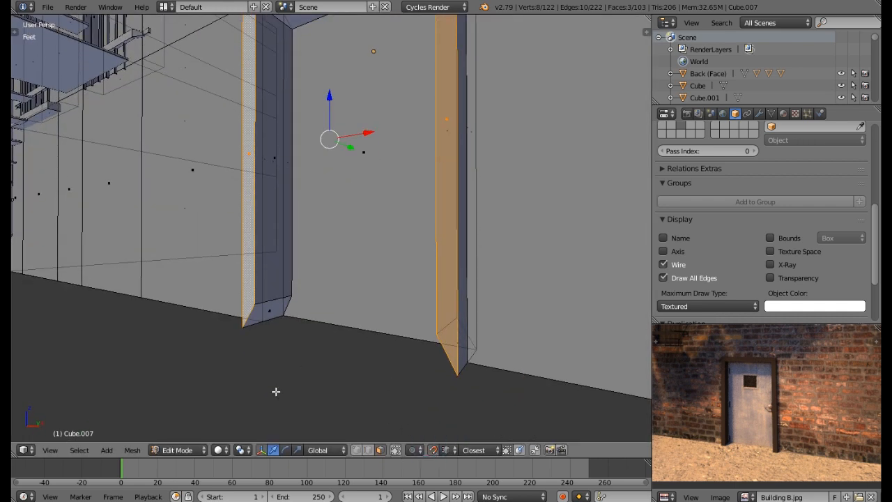
{"action": "left_click", "coordinate": [368, 449]}
{"action": "right_click", "coordinate": [273, 297]}
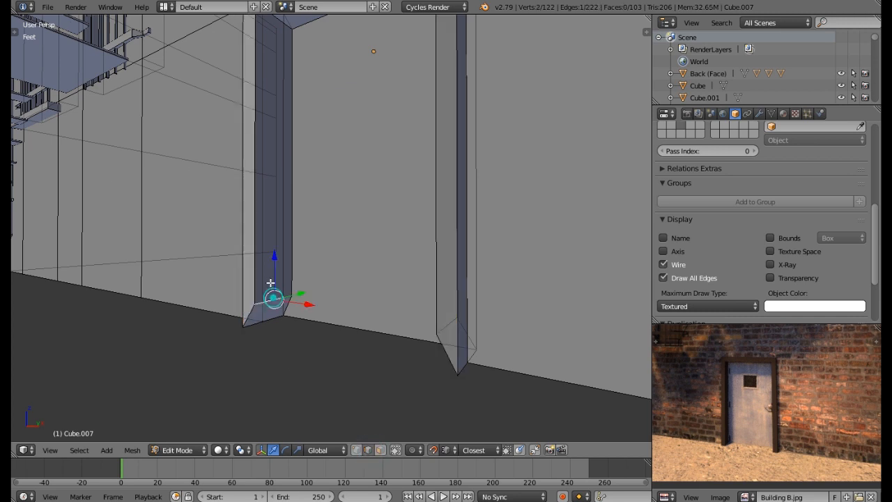
{"action": "key", "text": "g"}
{"action": "key", "text": "z"}
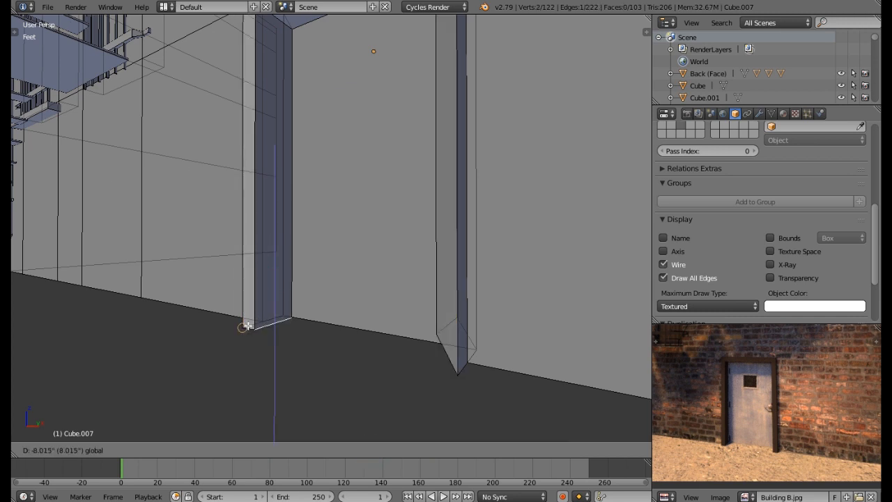
{"action": "left_click", "coordinate": [248, 327]}
- Lower the inner bottom edge of the right door jamb along Z to the wall's base and return to Object Mode
{"action": "right_click", "coordinate": [450, 323]}
{"action": "right_click", "coordinate": [446, 318]}
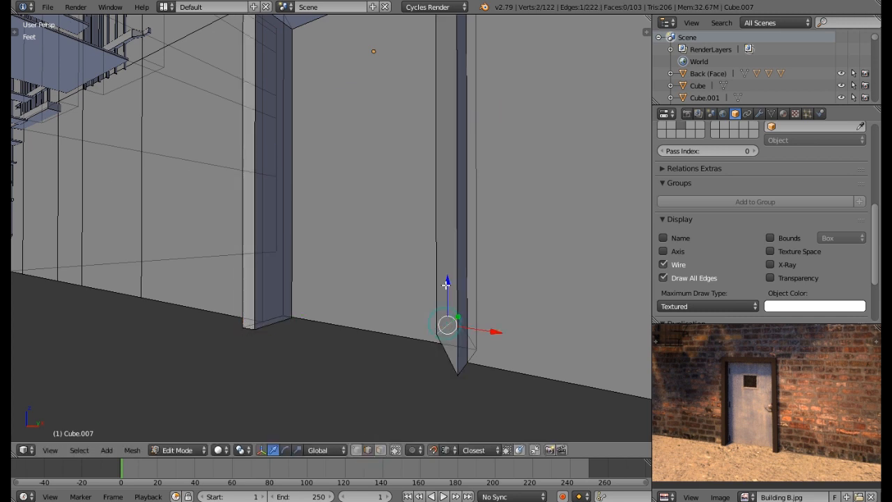
{"action": "key", "text": "g"}
{"action": "key", "text": "z"}
{"action": "left_click", "coordinate": [459, 373]}
{"action": "scroll", "coordinate": [427, 355], "scroll_direction": "down", "scroll_amount": 8}
{"action": "middle_click_drag", "start_coordinate": [398, 258], "coordinate": [441, 312]}
{"action": "key", "text": "Tab"}
{"action": "scroll", "coordinate": [394, 287], "scroll_direction": "down", "scroll_amount": 2}
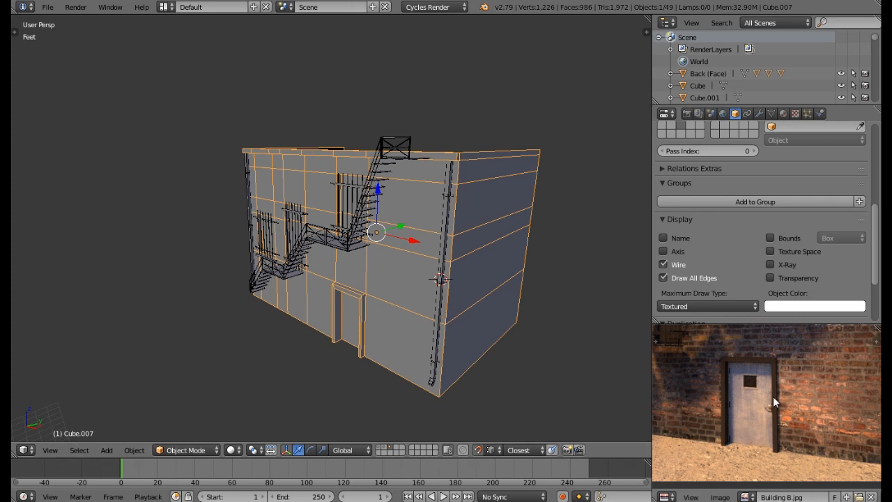
- Compare the building with the full reference photo, set the wall mesh to face selection with nothing selected, and return to Object Mode
{"action": "scroll", "coordinate": [734, 387], "scroll_direction": "down", "scroll_amount": 4}
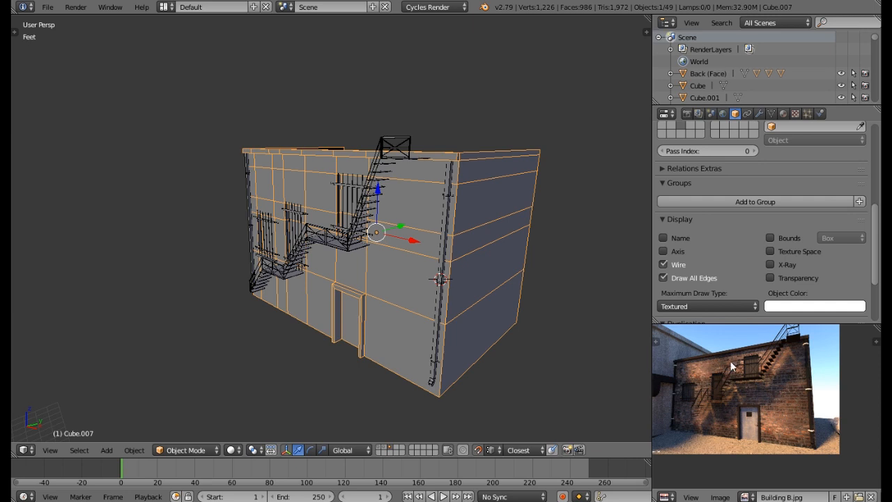
{"action": "middle_click_drag", "start_coordinate": [310, 292], "coordinate": [334, 290]}
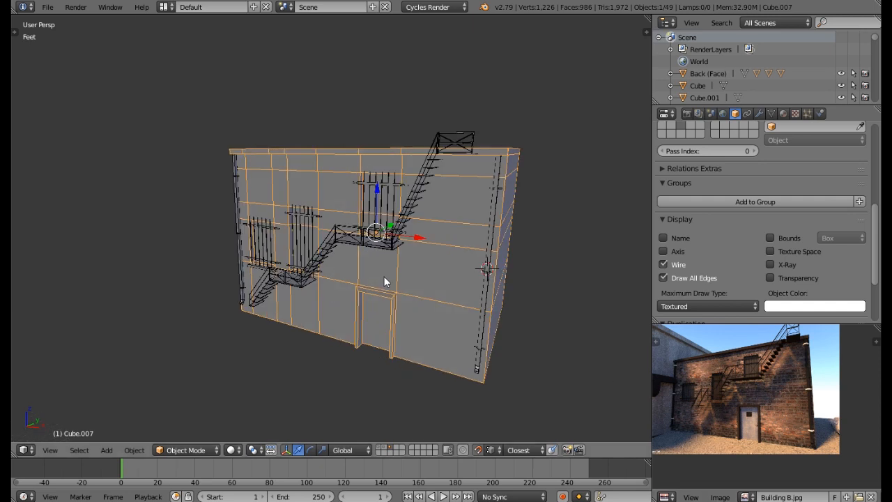
{"action": "mouse_move", "coordinate": [369, 264]}
{"action": "middle_mouse_down"}
{"action": "mouse_move", "coordinate": [349, 253]}
{"action": "mouse_move", "coordinate": [373, 264]}
{"action": "middle_mouse_up"}
{"action": "key", "text": "Tab"}
{"action": "key", "text": "a"}
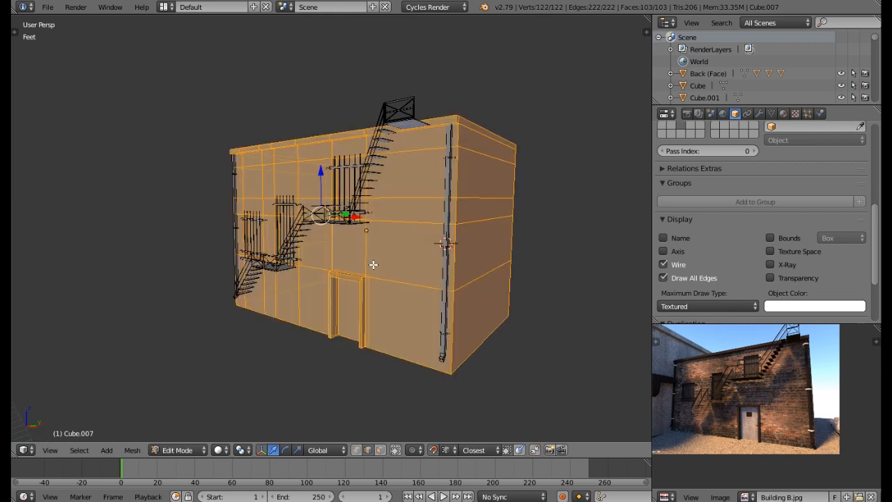
{"action": "left_click", "coordinate": [380, 449]}
{"action": "key", "text": "a"}
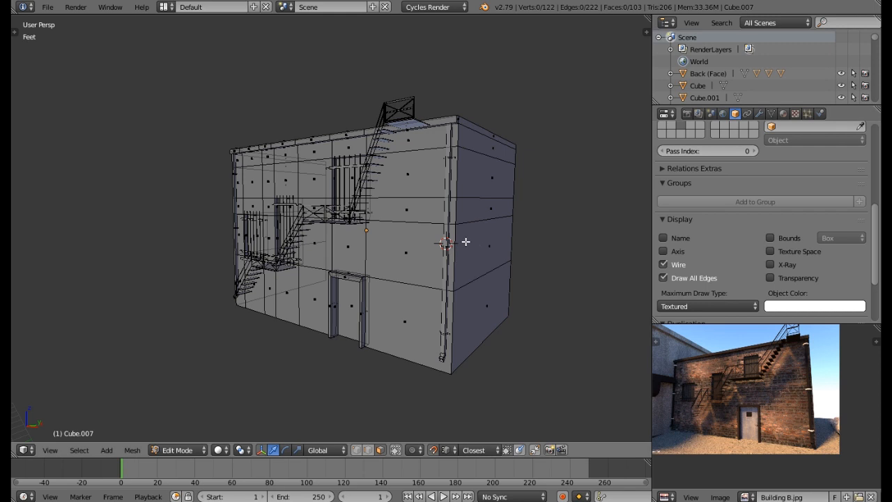
{"action": "key", "text": "Tab"}
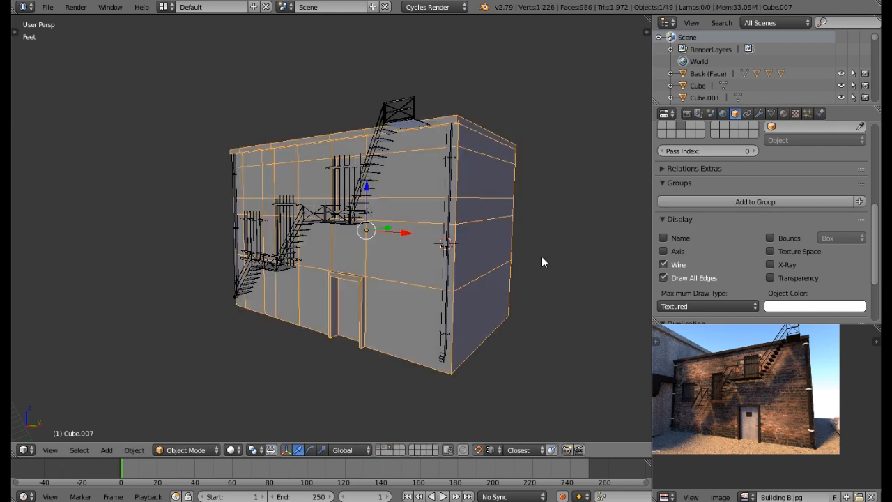
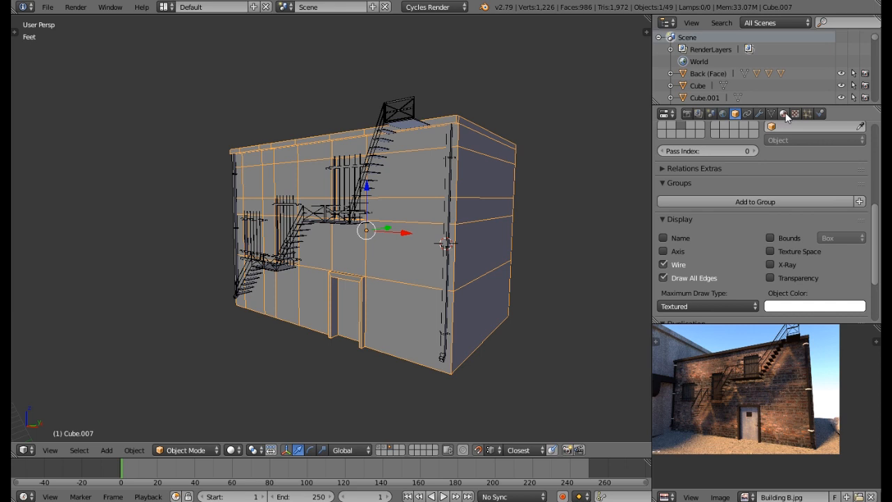
- Create a new material for the wall and name it Bricks 2
{"action": "left_click", "coordinate": [784, 115]}
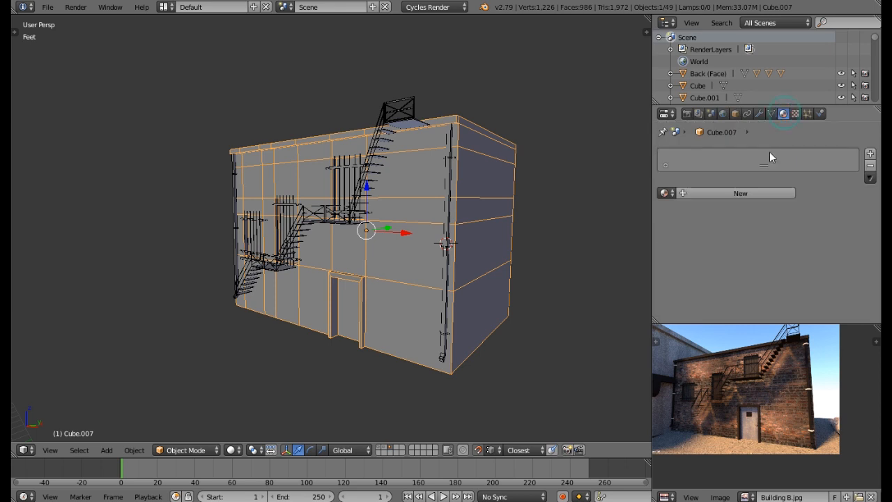
{"action": "left_click", "coordinate": [717, 193]}
{"action": "left_click", "coordinate": [712, 193]}
{"action": "type", "text": "B"}
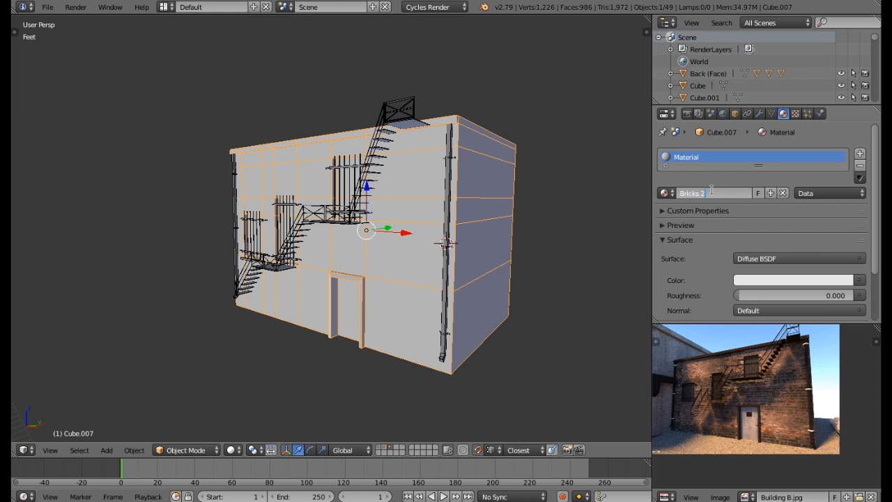
{"action": "type", "text": "ricks 2"}
{"action": "key", "text": "Return"}
- Add an Image Texture to the Bricks 2 diffuse color and load Bricks 2.jpg from the Project - Workshop Textures folder
{"action": "scroll", "coordinate": [778, 394], "scroll_direction": "up", "scroll_amount": 5}
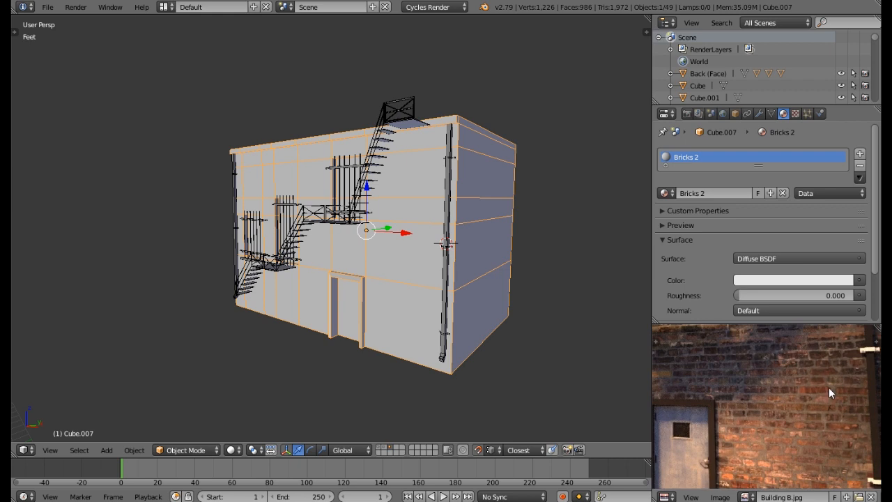
{"action": "middle_click_drag", "start_coordinate": [404, 242], "coordinate": [429, 212]}
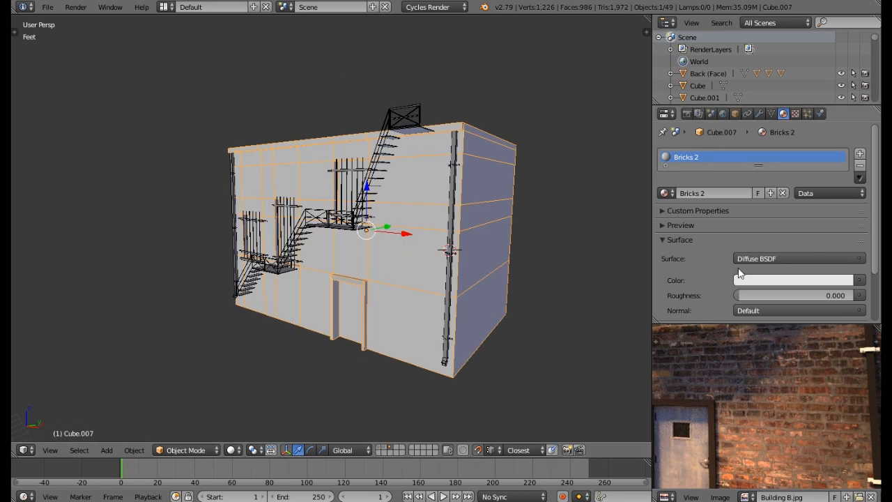
{"action": "left_click", "coordinate": [859, 280]}
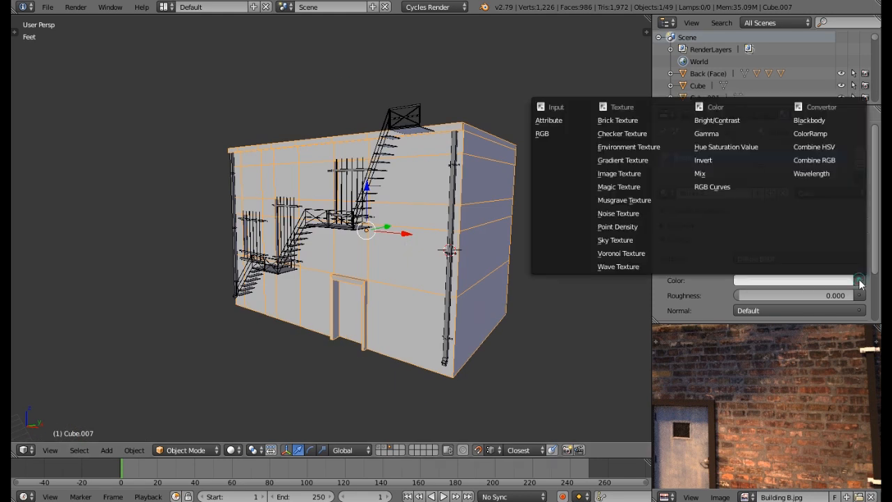
{"action": "left_click", "coordinate": [617, 174]}
{"action": "scroll", "coordinate": [831, 237], "scroll_direction": "down", "scroll_amount": 3}
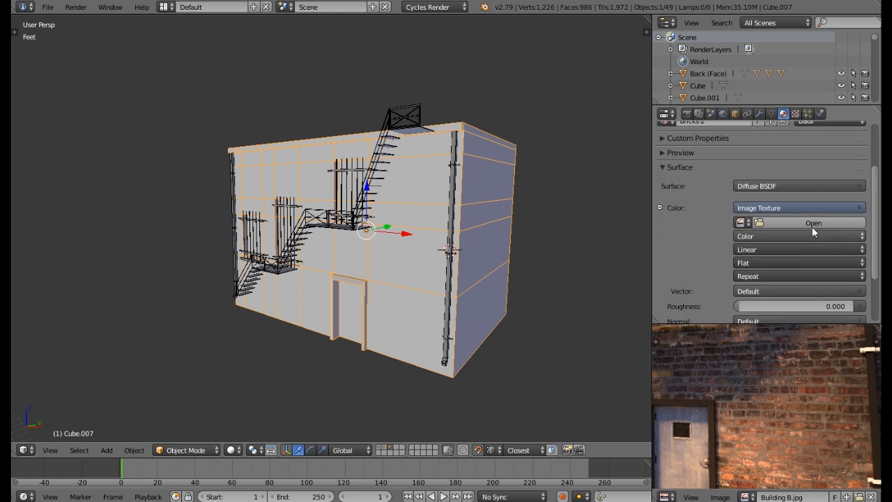
{"action": "left_click", "coordinate": [806, 222]}
{"action": "left_click", "coordinate": [53, 265]}
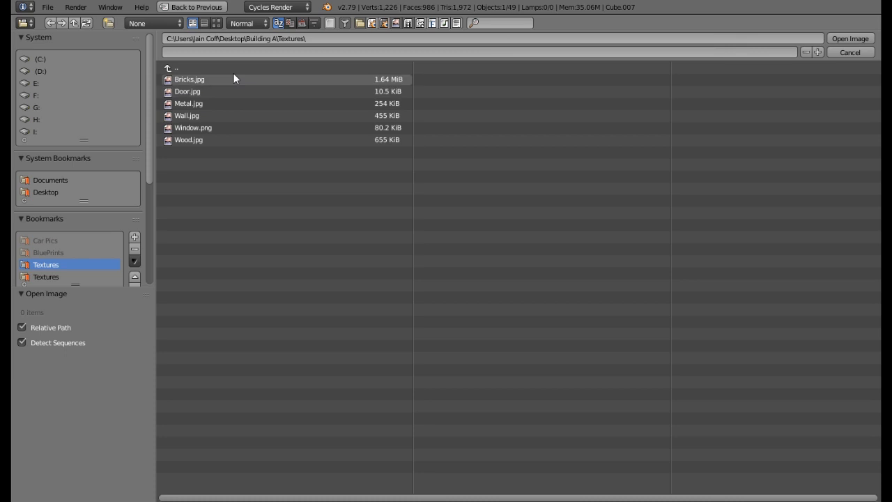
{"action": "left_click", "coordinate": [46, 276]}
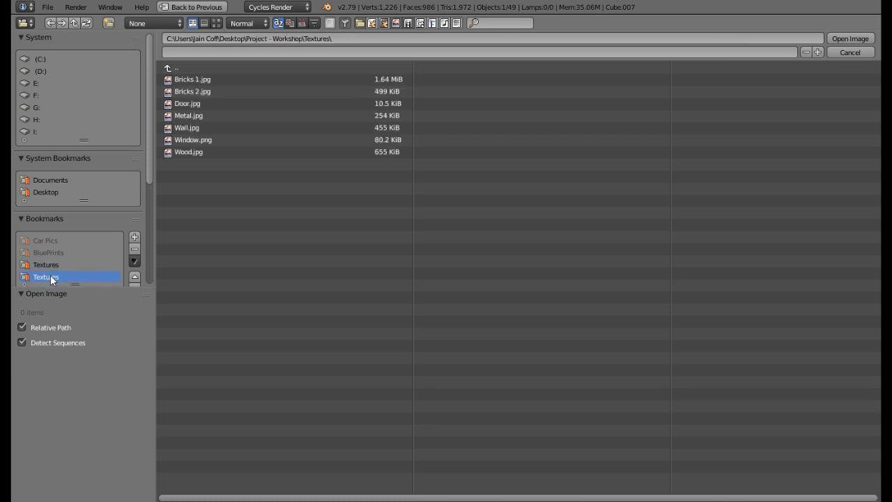
{"action": "left_click", "coordinate": [216, 23]}
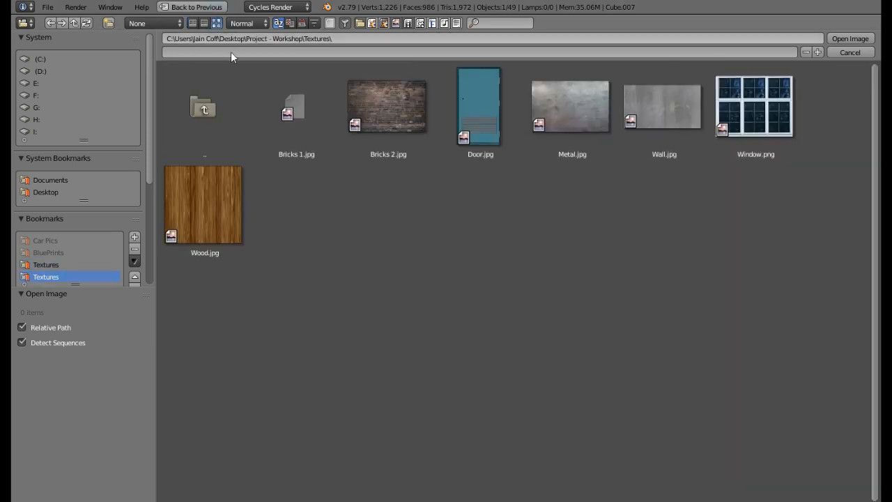
{"action": "double_click", "coordinate": [380, 109]}
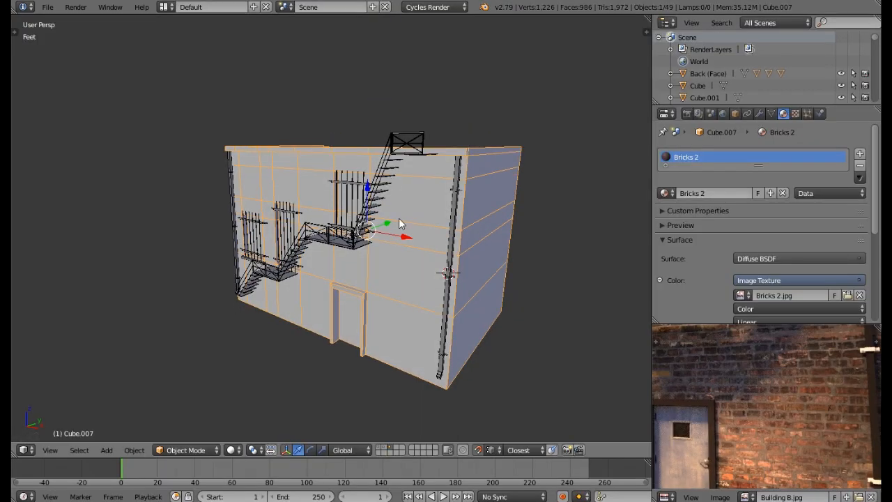
- Split the 3D View vertically and turn the new area into a UV/Image Editor
{"action": "left_click_drag", "start_coordinate": [15, 455], "coordinate": [289, 453]}
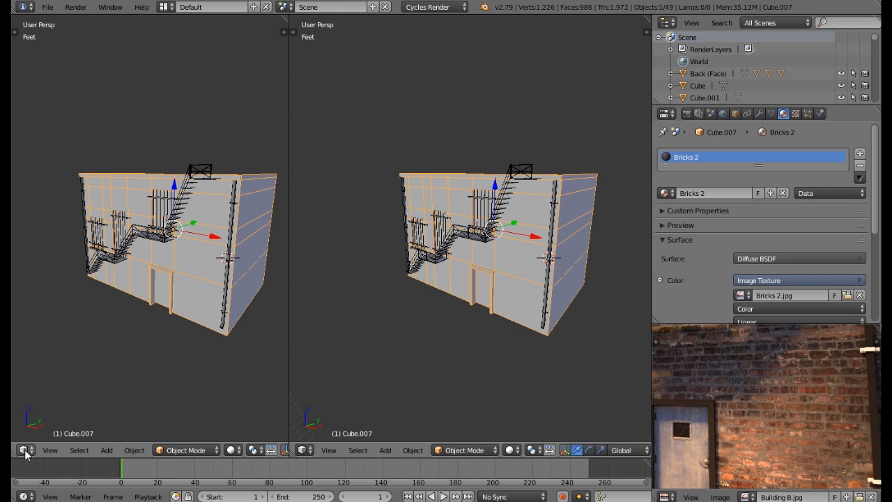
{"action": "left_click", "coordinate": [25, 451]}
{"action": "left_click", "coordinate": [74, 357]}
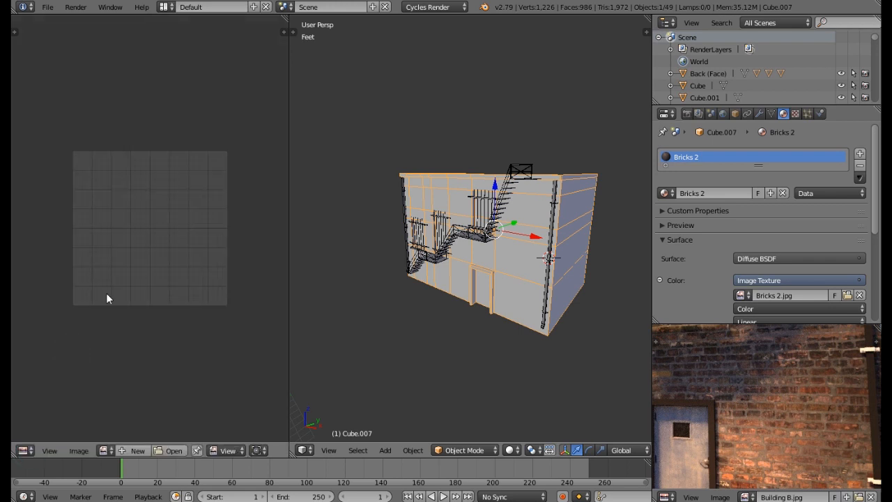
{"action": "left_click", "coordinate": [25, 450]}
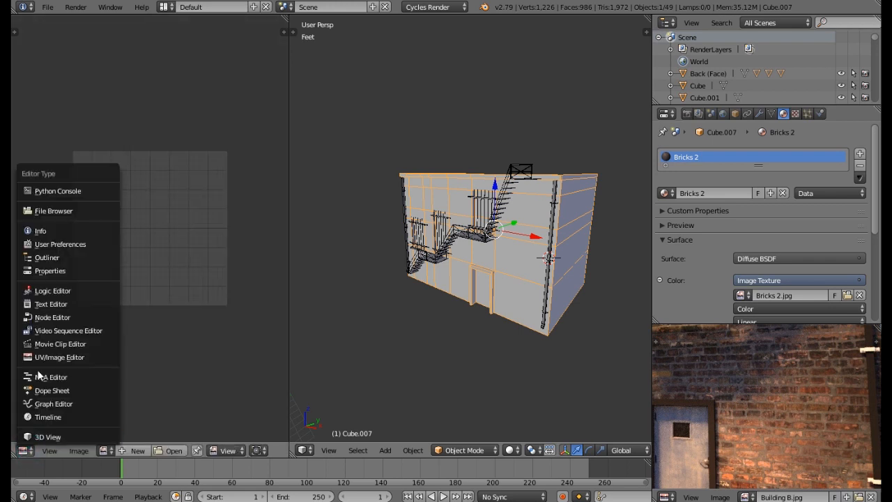
- In Edit Mode, select the front wall's strip of faces below the roof trim and the three faces in the row above the door
{"action": "middle_click_drag", "start_coordinate": [489, 276], "coordinate": [465, 203]}
{"action": "key", "text": "Tab"}
{"action": "right_click", "coordinate": [464, 200]}
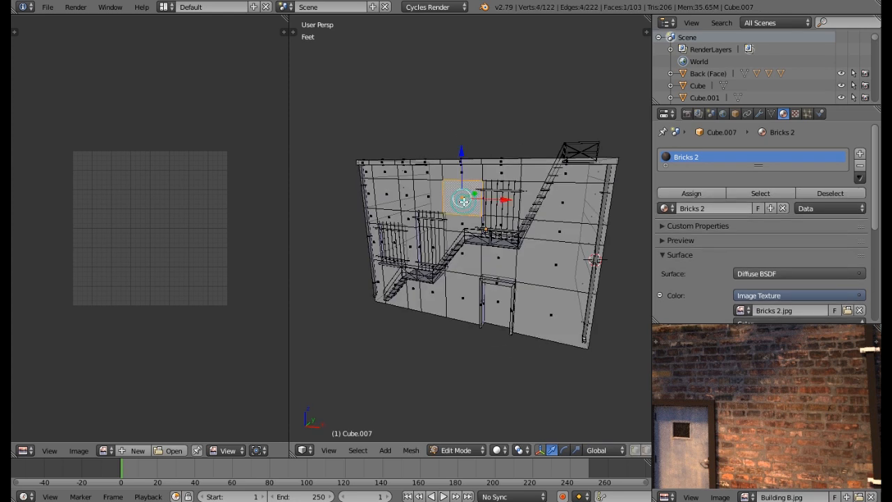
{"action": "right_click", "coordinate": [441, 173], "text": "alt"}
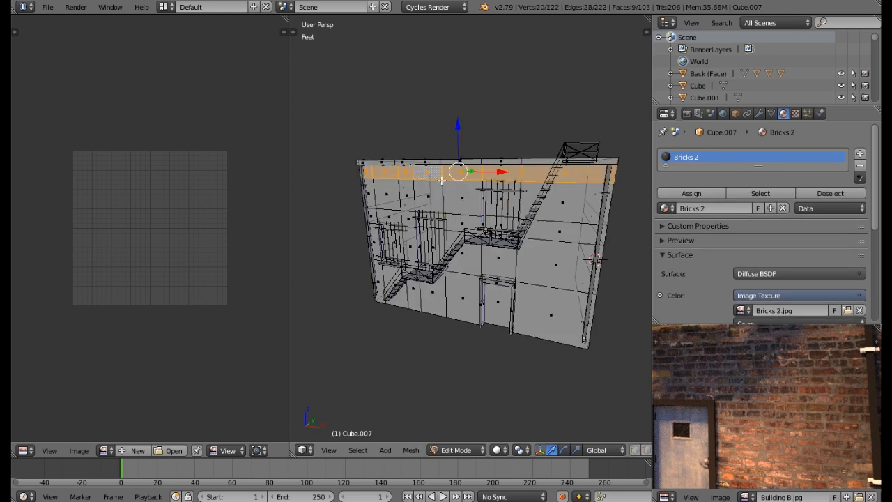
{"action": "middle_click_drag", "start_coordinate": [466, 264], "coordinate": [473, 274]}
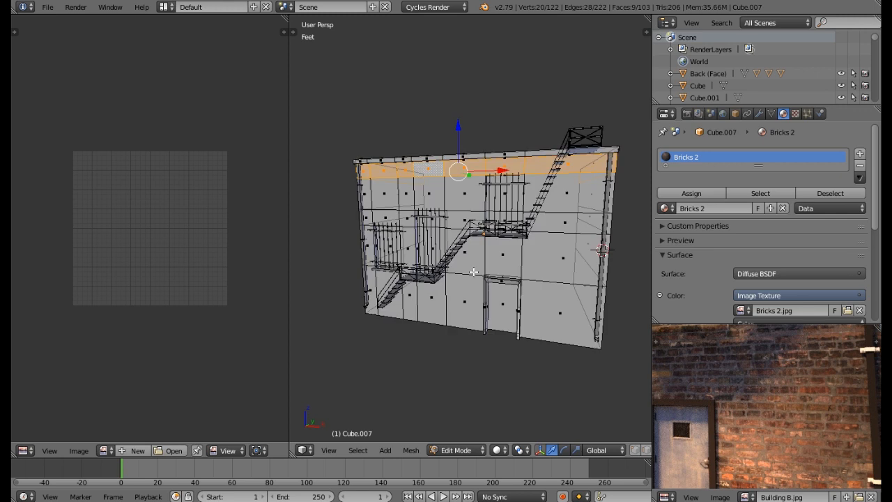
{"action": "right_click", "coordinate": [506, 257], "text": "shift"}
{"action": "right_click", "coordinate": [467, 256], "text": "shift"}
{"action": "right_click", "coordinate": [542, 255], "text": "shift"}
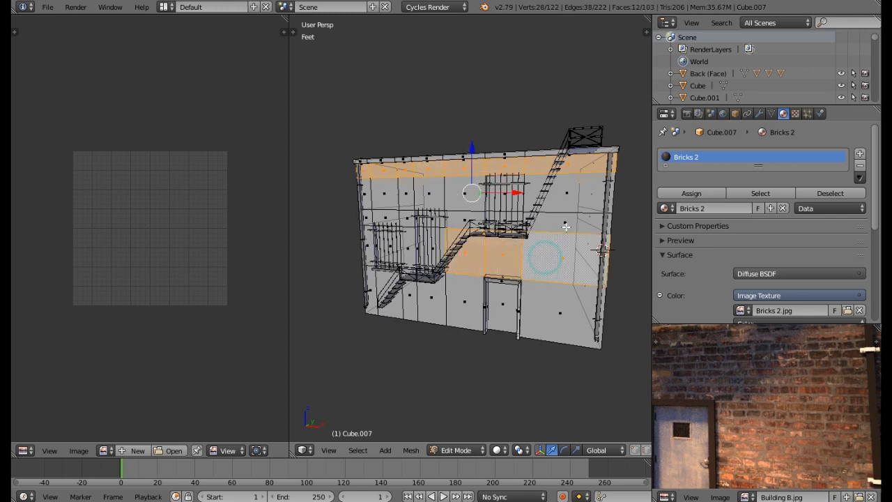
- Add the two faces right of the upper window and the row of faces left of it to the selection
{"action": "right_click", "coordinate": [566, 222], "text": "shift"}
{"action": "right_click", "coordinate": [570, 200], "text": "shift"}
{"action": "right_click", "coordinate": [462, 198], "text": "shift"}
{"action": "right_click", "coordinate": [418, 198], "text": "shift"}
{"action": "middle_click_drag", "start_coordinate": [417, 198], "coordinate": [413, 200]}
{"action": "right_click", "coordinate": [405, 197], "text": "shift"}
{"action": "right_click", "coordinate": [375, 194], "text": "shift"}
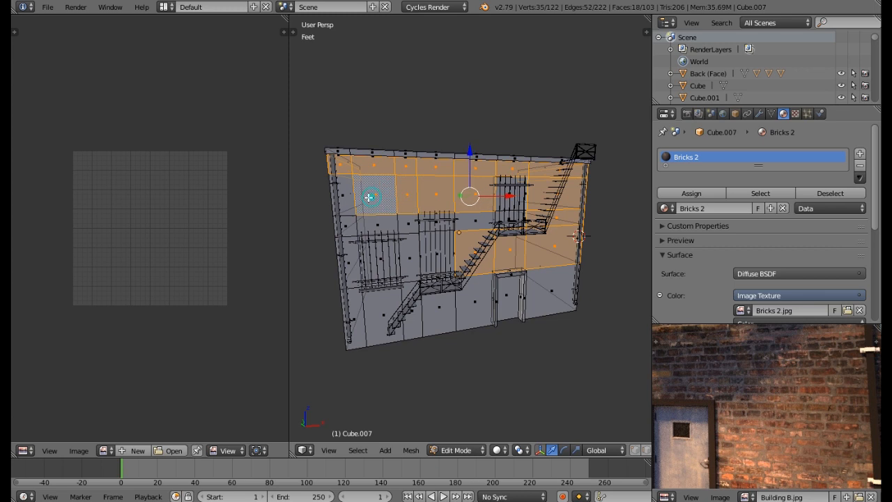
{"action": "right_click", "coordinate": [346, 197], "text": "shift"}
- Add the narrow band of faces left of the upper window and the faces beside the leftmost window to the selection
{"action": "right_click", "coordinate": [346, 223], "text": "shift"}
{"action": "right_click", "coordinate": [370, 223], "text": "shift"}
{"action": "right_click", "coordinate": [404, 224], "text": "shift"}
{"action": "right_click", "coordinate": [466, 221], "text": "shift"}
{"action": "scroll", "coordinate": [432, 224], "scroll_direction": "up", "scroll_amount": 4}
{"action": "scroll", "coordinate": [408, 227], "scroll_direction": "down", "scroll_amount": 1}
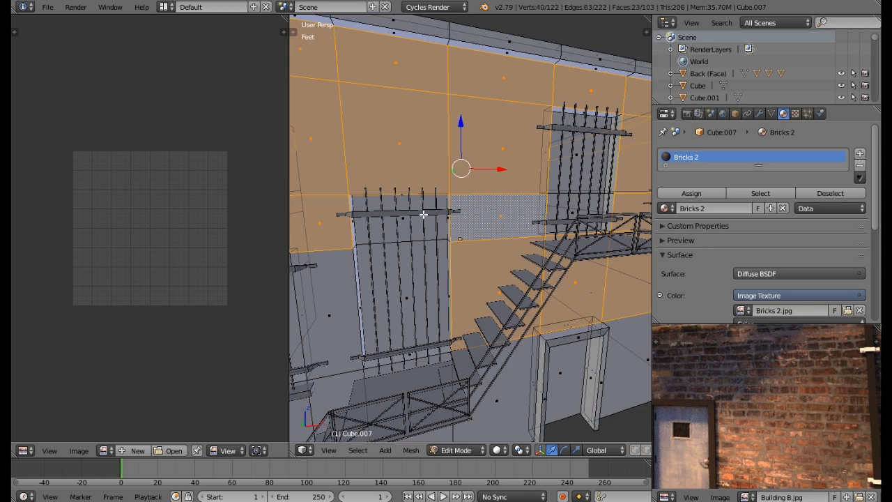
{"action": "scroll", "coordinate": [384, 226], "scroll_direction": "down", "scroll_amount": 6}
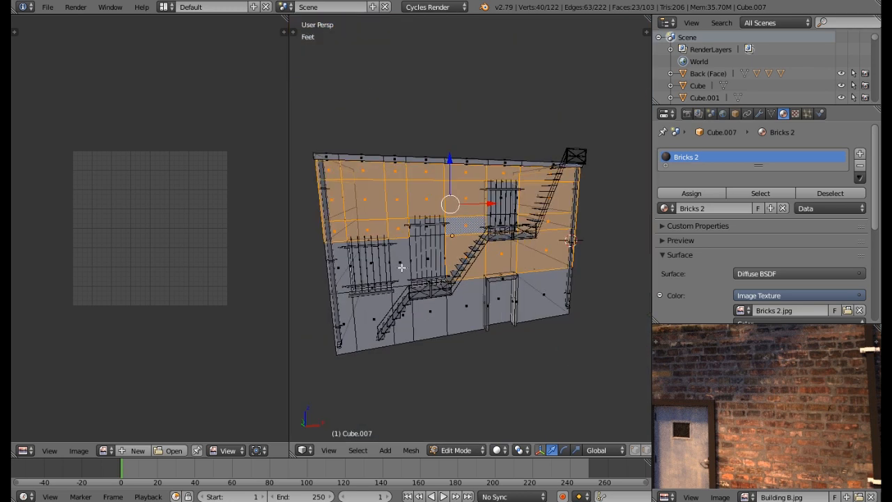
{"action": "right_click", "coordinate": [402, 267], "text": "shift"}
{"action": "right_click", "coordinate": [342, 270], "text": "shift"}
- Add the front wall's bottom row of faces on both sides of the door to the selection
{"action": "right_click", "coordinate": [346, 324], "text": "shift"}
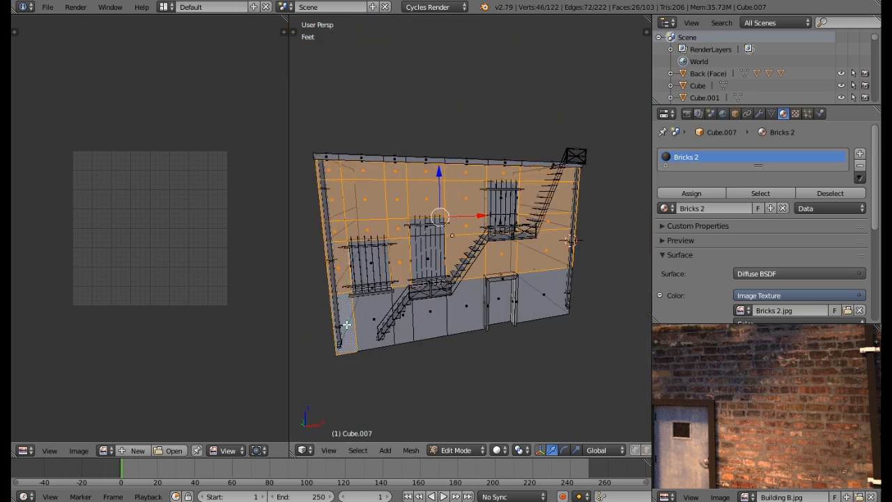
{"action": "right_click", "coordinate": [375, 325], "text": "shift"}
{"action": "right_click", "coordinate": [407, 317], "text": "shift"}
{"action": "right_click", "coordinate": [433, 315], "text": "shift"}
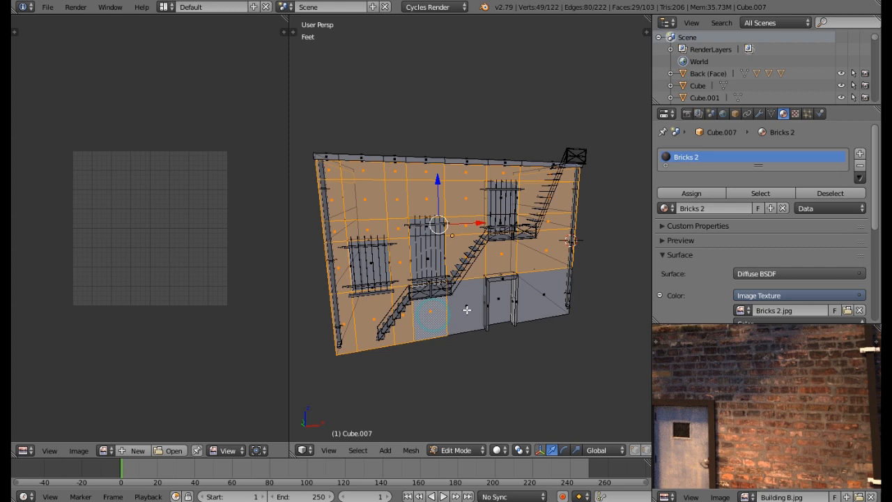
{"action": "right_click", "coordinate": [467, 309], "text": "shift"}
{"action": "right_click", "coordinate": [541, 298], "text": "shift"}
{"action": "middle_click_drag", "start_coordinate": [451, 296], "coordinate": [452, 223]}
{"action": "middle_click_drag", "start_coordinate": [488, 179], "coordinate": [438, 217]}
{"action": "scroll", "coordinate": [435, 223], "scroll_direction": "up", "scroll_amount": 6}
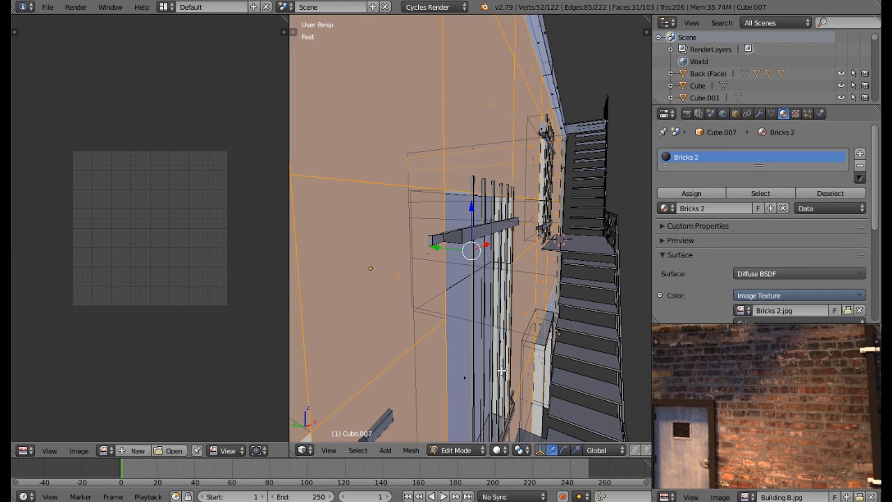
- Add the remaining four faces of the building's left side wall to the selection
{"action": "scroll", "coordinate": [501, 370], "scroll_direction": "down", "scroll_amount": 5}
{"action": "middle_click_drag", "start_coordinate": [492, 371], "coordinate": [455, 306]}
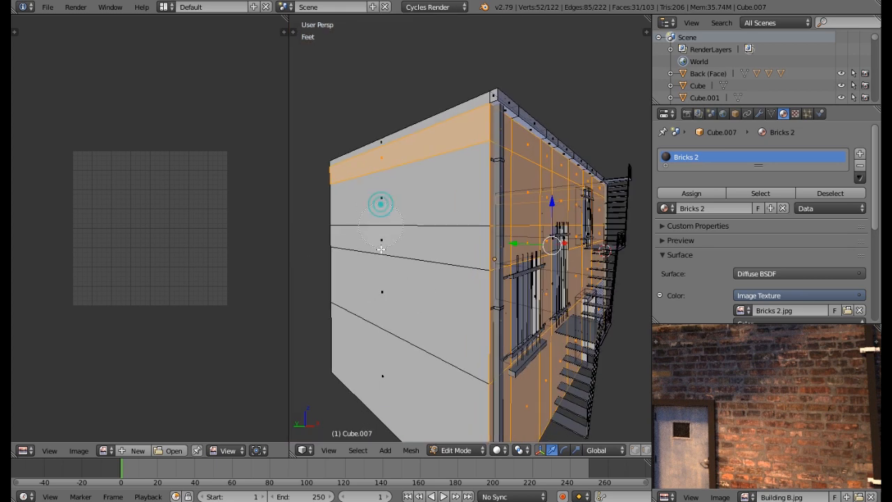
{"action": "left_click_drag", "start_coordinate": [381, 226], "coordinate": [366, 395]}
{"action": "right_click", "coordinate": [365, 396]}
{"action": "middle_click_drag", "start_coordinate": [365, 396], "coordinate": [328, 406]}
- Add all faces of the building's right side wall to the selection
{"action": "scroll", "coordinate": [390, 362], "scroll_direction": "down", "scroll_amount": 5}
{"action": "middle_click_drag", "start_coordinate": [536, 262], "coordinate": [451, 295]}
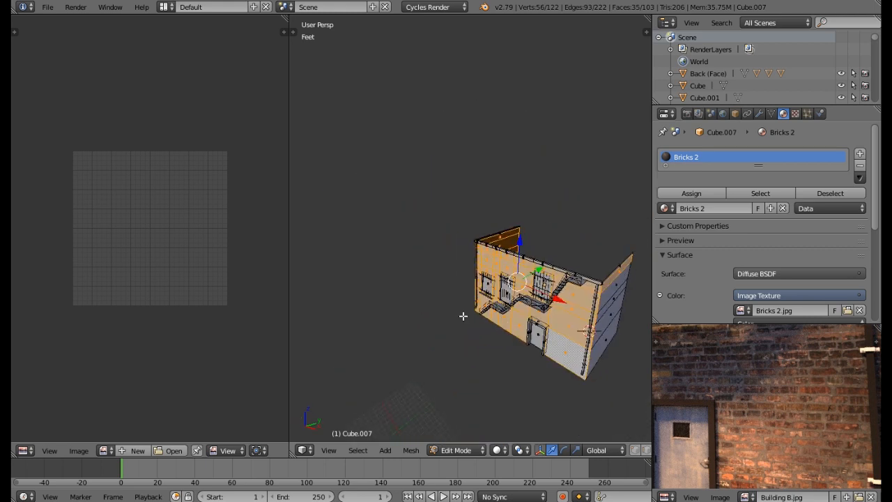
{"action": "middle_click_drag", "start_coordinate": [506, 321], "coordinate": [534, 296]}
{"action": "key", "text": "c"}
{"action": "mouse_move", "coordinate": [534, 296]}
{"action": "left_mouse_down"}
{"action": "mouse_move", "coordinate": [528, 261]}
{"action": "mouse_move", "coordinate": [525, 331]}
{"action": "left_mouse_up"}
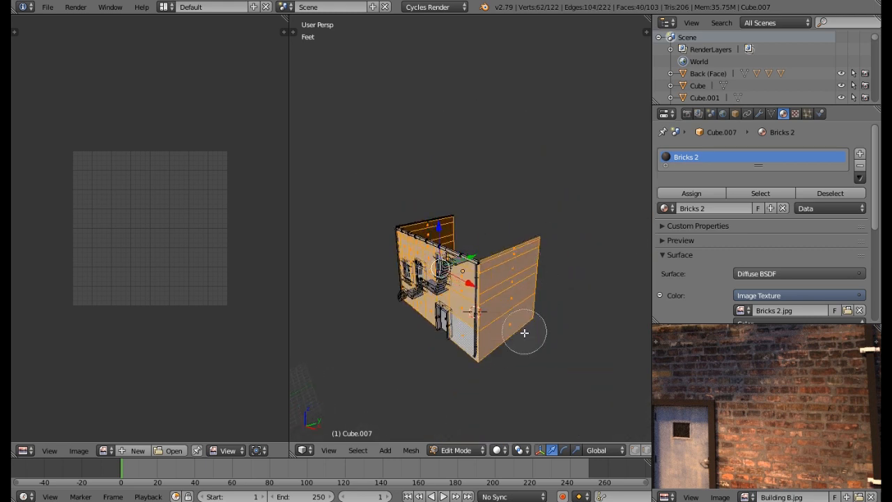
{"action": "right_click", "coordinate": [522, 333]}
- Switch the 3D viewport shading to Texture
{"action": "middle_click_drag", "start_coordinate": [479, 326], "coordinate": [517, 306]}
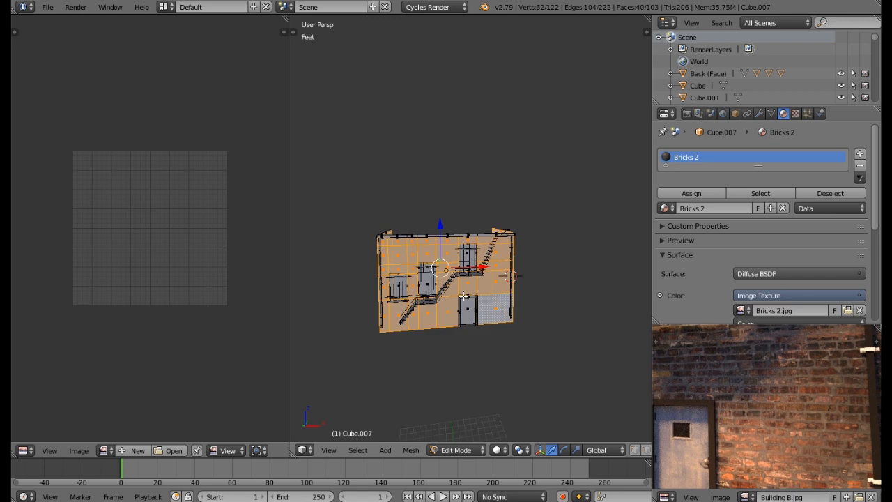
{"action": "scroll", "coordinate": [464, 296], "scroll_direction": "up", "scroll_amount": 4}
{"action": "middle_click_drag", "start_coordinate": [398, 304], "coordinate": [427, 320], "text": "shift"}
{"action": "middle_click_drag", "start_coordinate": [518, 280], "coordinate": [518, 299]}
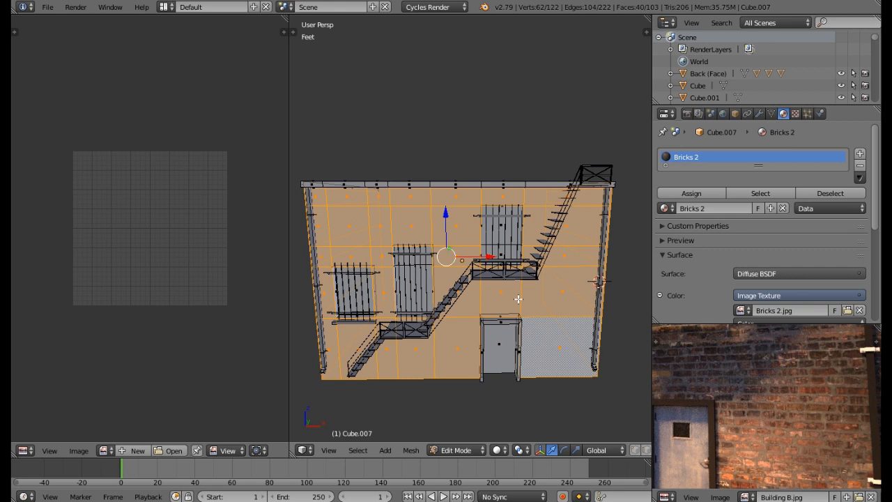
{"action": "left_click", "coordinate": [497, 449]}
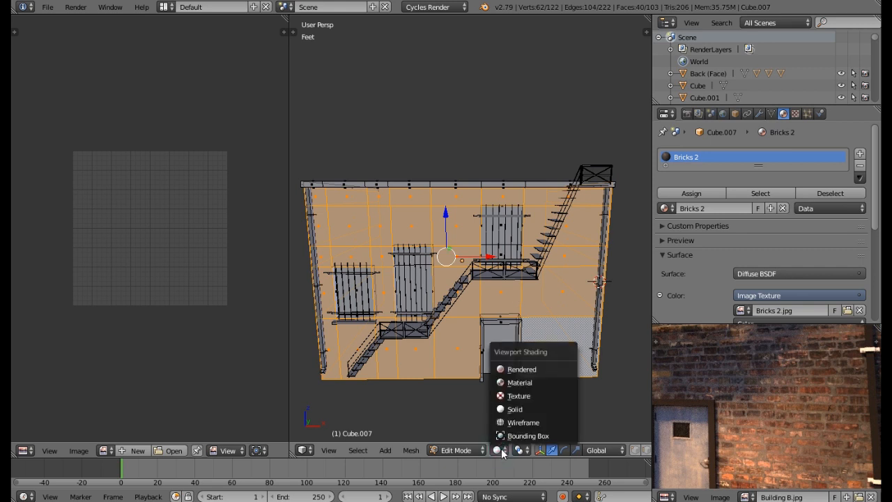
{"action": "left_click", "coordinate": [524, 394]}
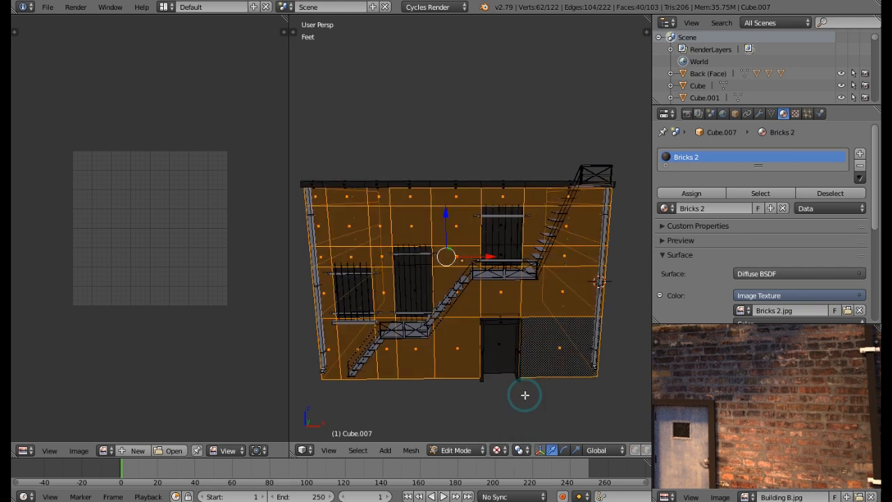
- Assign the Bricks 2 material to the selected wall faces and unwrap them
{"action": "middle_click_drag", "start_coordinate": [548, 349], "coordinate": [463, 336]}
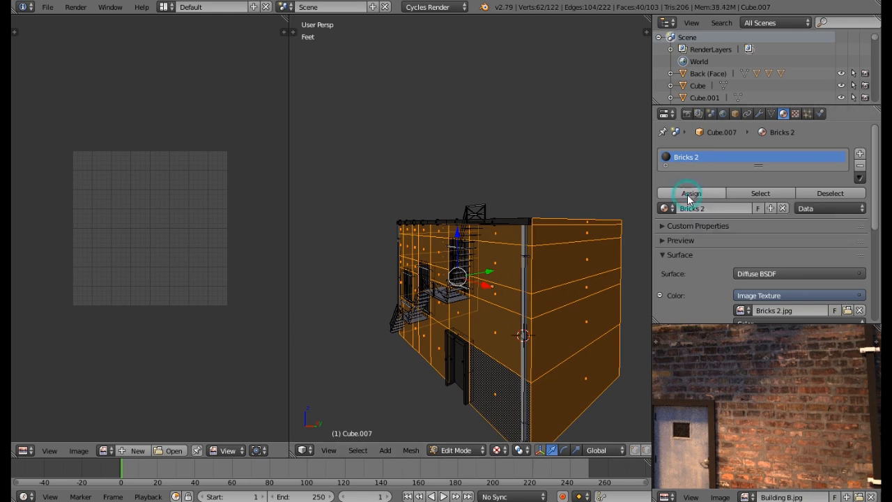
{"action": "middle_click_drag", "start_coordinate": [472, 274], "coordinate": [496, 282]}
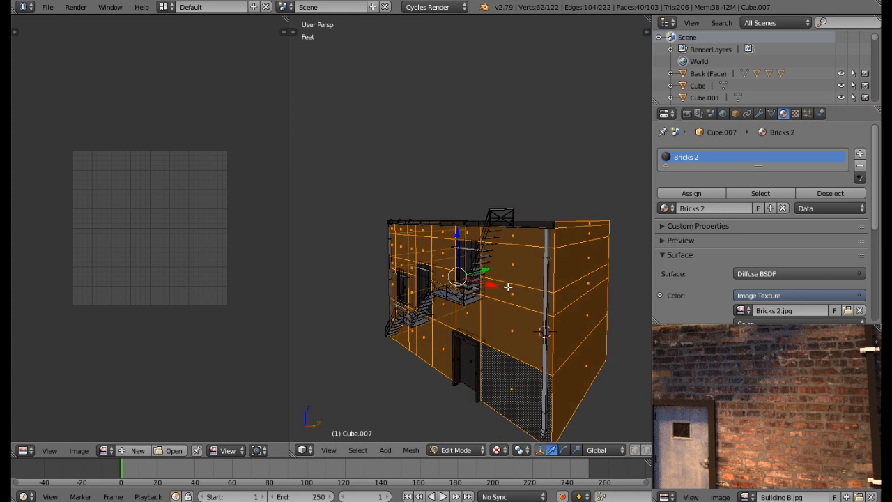
{"action": "key", "text": "u"}
{"action": "left_click", "coordinate": [509, 288]}
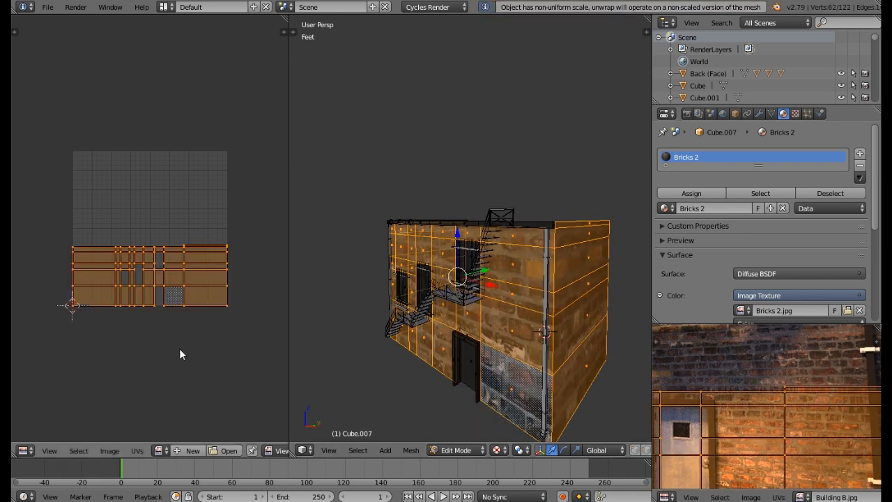
- Scale the walls' UV layout by 5 so the brick pattern repeats at a smaller size
{"action": "middle_click_drag", "start_coordinate": [418, 328], "coordinate": [481, 290]}
{"action": "key", "text": "s"}
{"action": "key", "text": "5"}
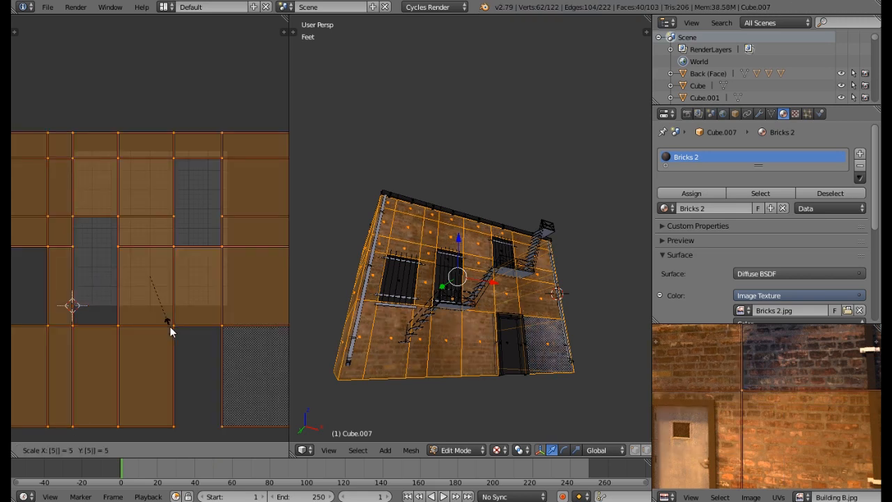
{"action": "key", "text": "Return"}
{"action": "middle_click_drag", "start_coordinate": [502, 315], "coordinate": [525, 319]}
{"action": "scroll", "coordinate": [525, 319], "scroll_direction": "up", "scroll_amount": 6}
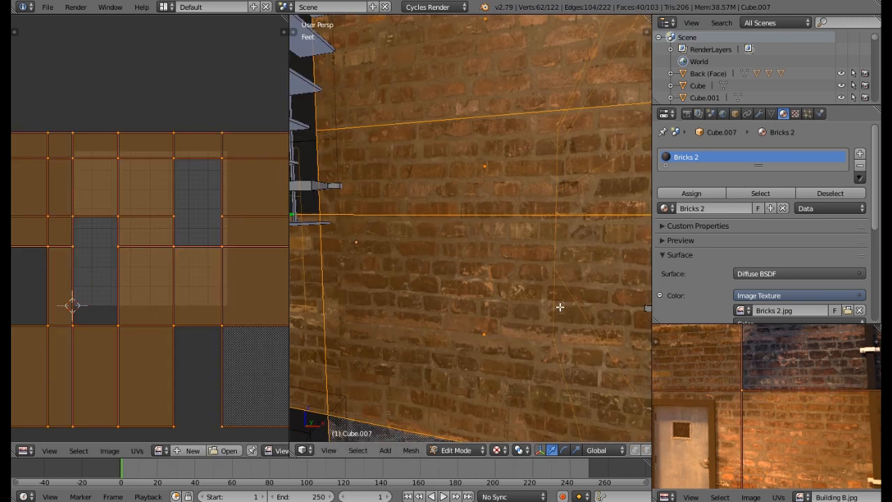
{"action": "scroll", "coordinate": [550, 313], "scroll_direction": "down", "scroll_amount": 3}
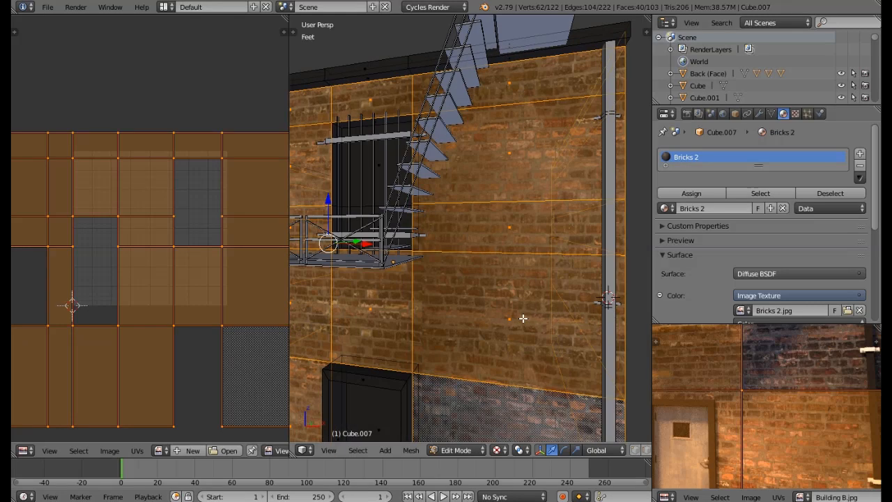
- Leave Edit Mode and compare the textured building with the wall and drainpipe in the reference photo
{"action": "key", "text": "Tab"}
{"action": "scroll", "coordinate": [520, 318], "scroll_direction": "down", "scroll_amount": 6}
{"action": "middle_click_drag", "start_coordinate": [475, 315], "coordinate": [397, 304]}
{"action": "scroll", "coordinate": [726, 419], "scroll_direction": "down", "scroll_amount": 2}
{"action": "scroll", "coordinate": [726, 419], "scroll_direction": "up", "scroll_amount": 2}
{"action": "middle_click_drag", "start_coordinate": [788, 387], "coordinate": [791, 416]}
{"action": "middle_click_drag", "start_coordinate": [500, 357], "coordinate": [517, 353]}
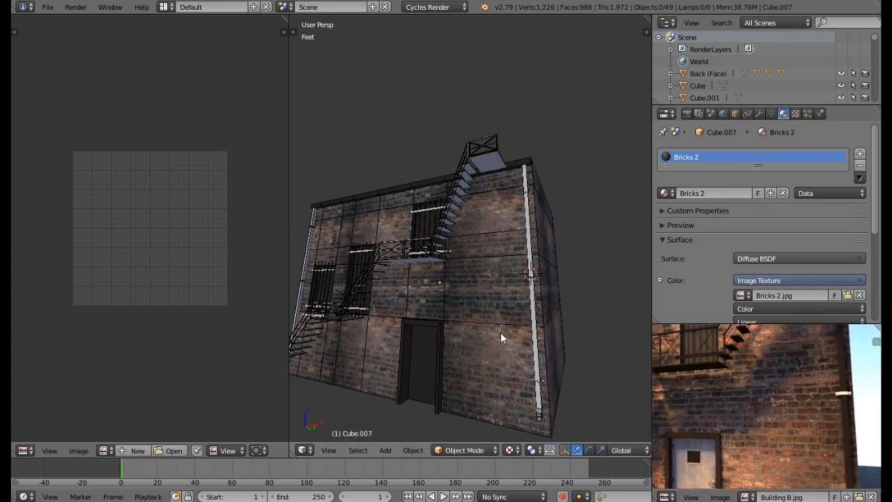
{"action": "middle_click_drag", "start_coordinate": [416, 314], "coordinate": [391, 319]}
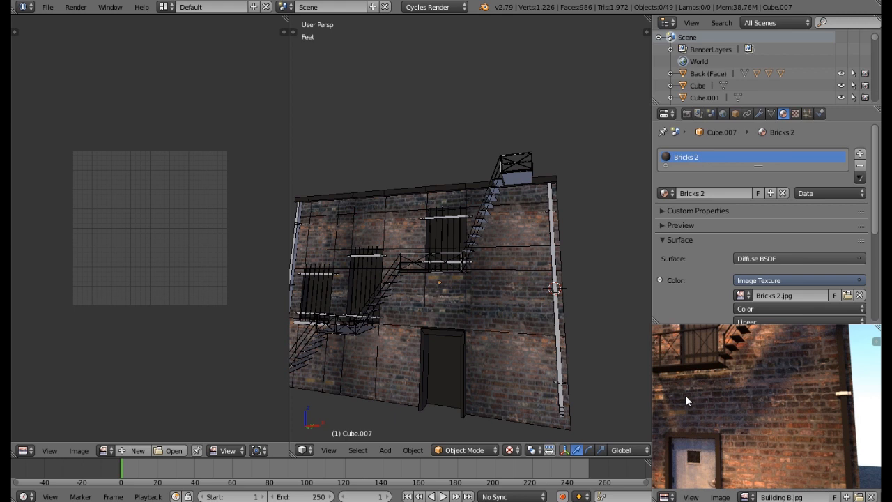
{"action": "scroll", "coordinate": [740, 404], "scroll_direction": "down", "scroll_amount": 4}
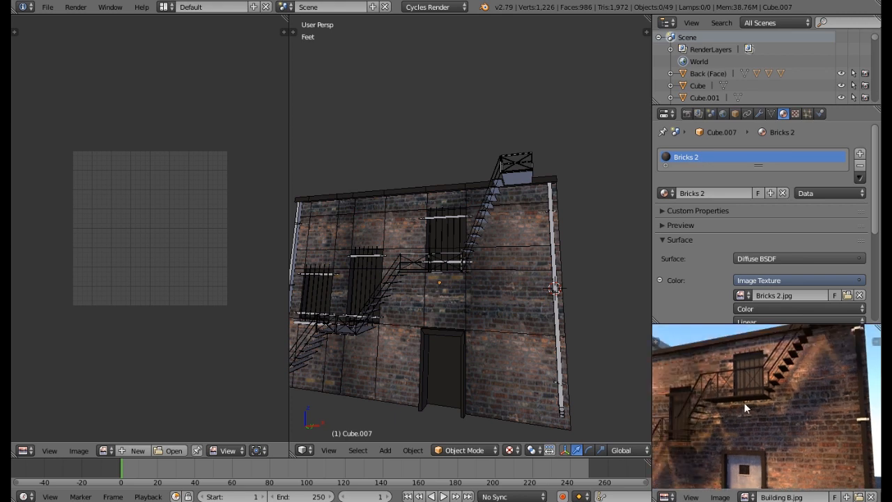
{"action": "middle_click_drag", "start_coordinate": [739, 404], "coordinate": [727, 371]}
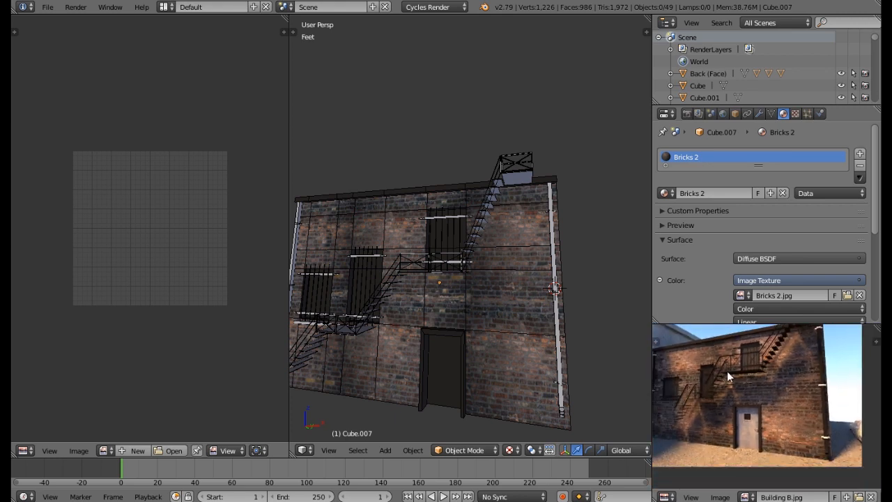
{"action": "middle_click_drag", "start_coordinate": [787, 363], "coordinate": [757, 357]}
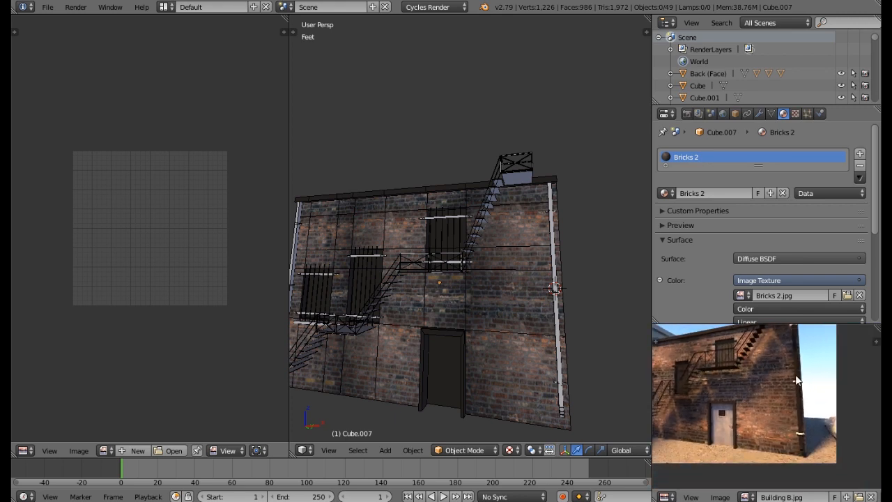
- Select the drainpipe at the front wall's right corner and give it the existing Black.001 material
{"action": "right_click", "coordinate": [558, 317]}
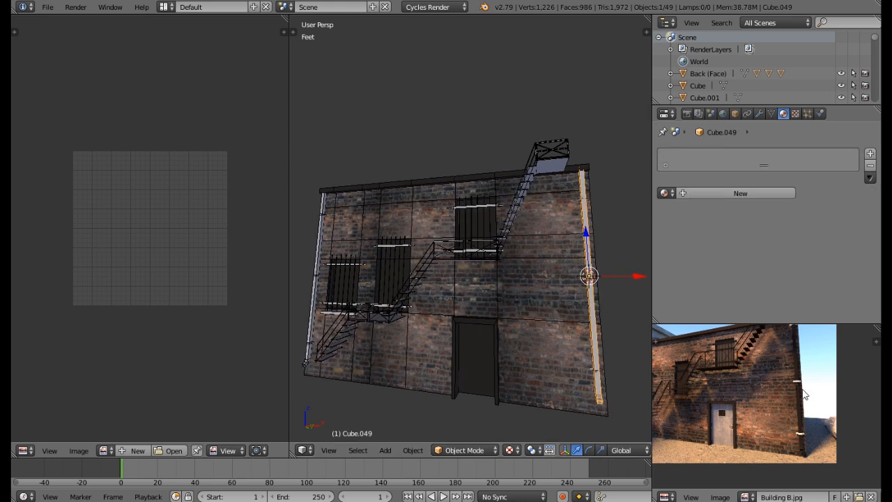
{"action": "scroll", "coordinate": [804, 395], "scroll_direction": "up", "scroll_amount": 3}
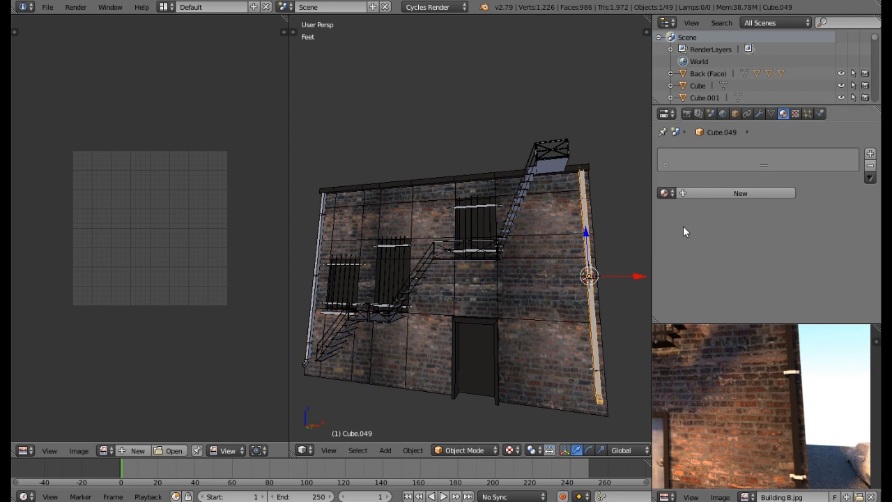
{"action": "left_click", "coordinate": [665, 193]}
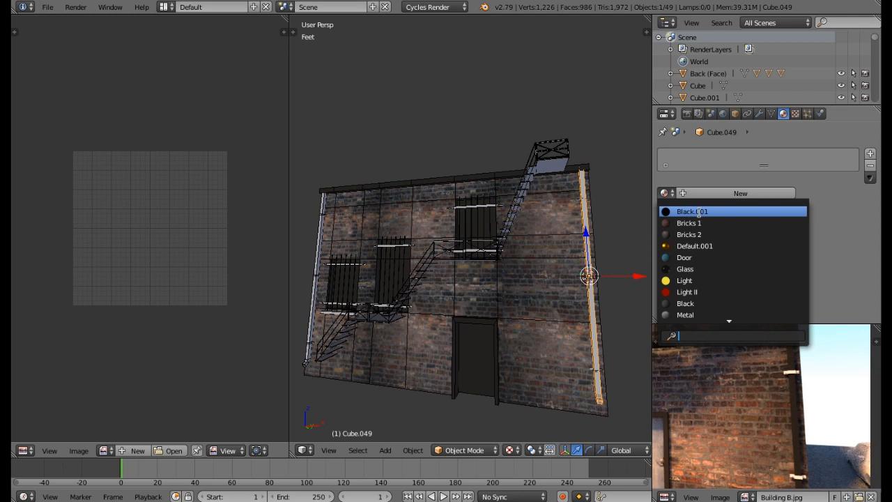
{"action": "left_click", "coordinate": [696, 212]}
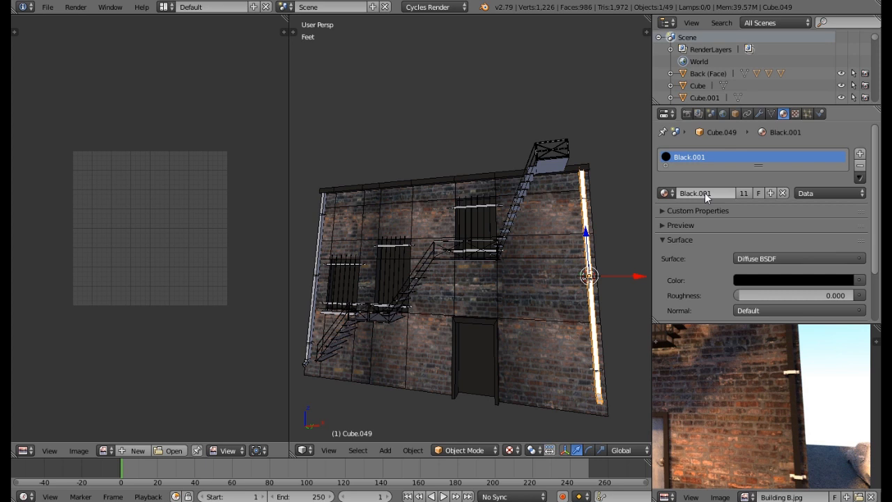
- In Edit Mode, select the whole drainpipe mesh, assign Black.001 to it and return to Object Mode
{"action": "middle_click_drag", "start_coordinate": [577, 252], "coordinate": [573, 258]}
{"action": "middle_click_drag", "start_coordinate": [566, 289], "coordinate": [576, 244]}
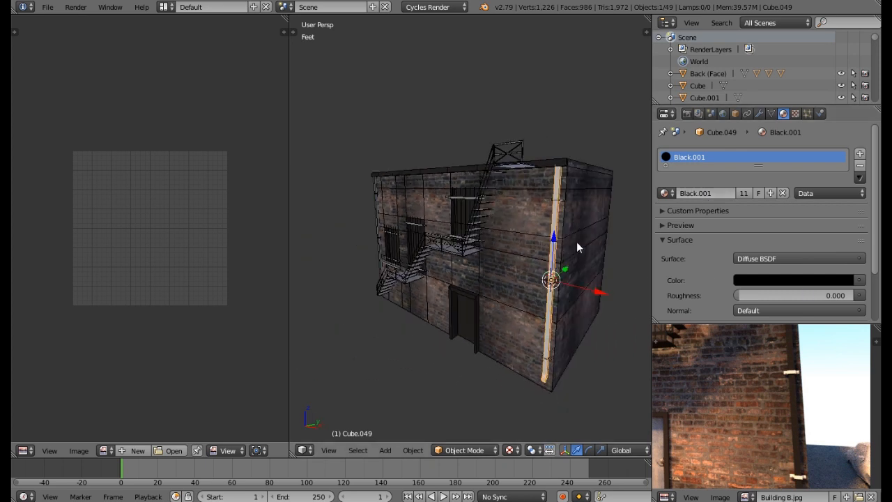
{"action": "key", "text": "Tab"}
{"action": "key", "text": "a"}
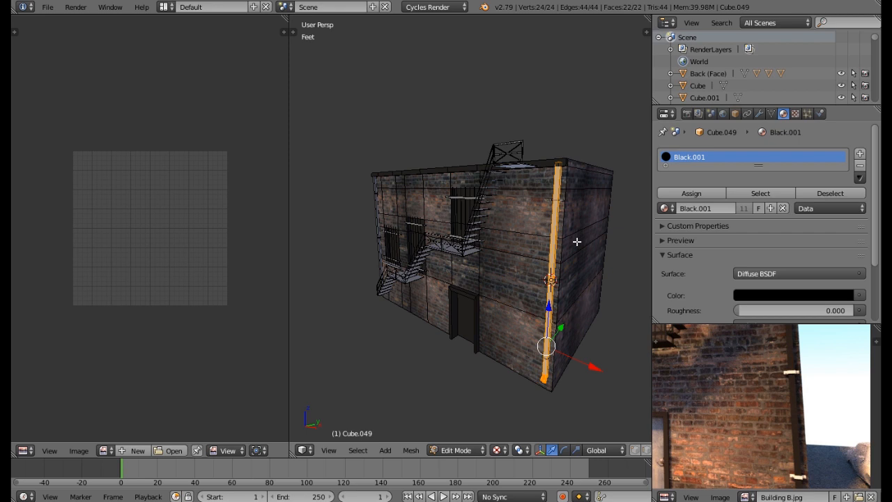
{"action": "left_click", "coordinate": [695, 194]}
{"action": "middle_click_drag", "start_coordinate": [611, 235], "coordinate": [526, 268]}
{"action": "key", "text": "Tab"}
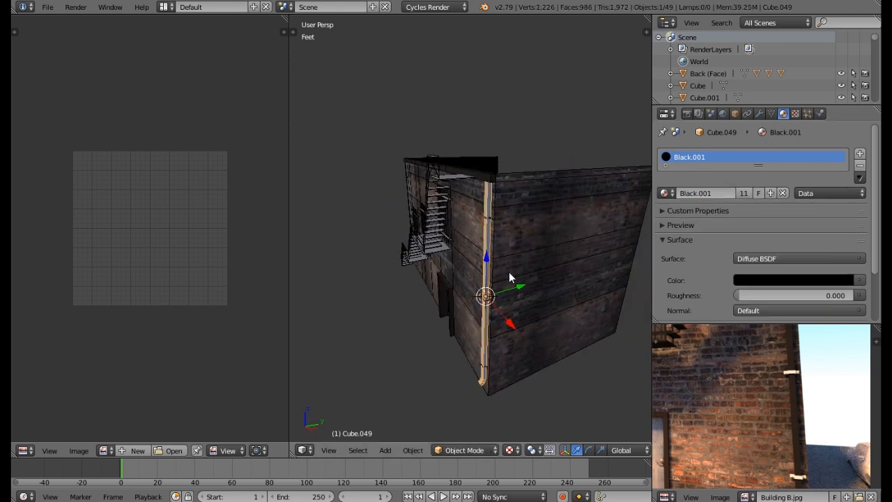
- Unwrap all faces of the right drainpipe in Edit Mode and return to Object Mode
{"action": "scroll", "coordinate": [525, 275], "scroll_direction": "up", "scroll_amount": 5}
{"action": "key", "text": "u"}
{"action": "left_click", "coordinate": [465, 278]}
{"action": "middle_click_drag", "start_coordinate": [467, 265], "coordinate": [475, 282]}
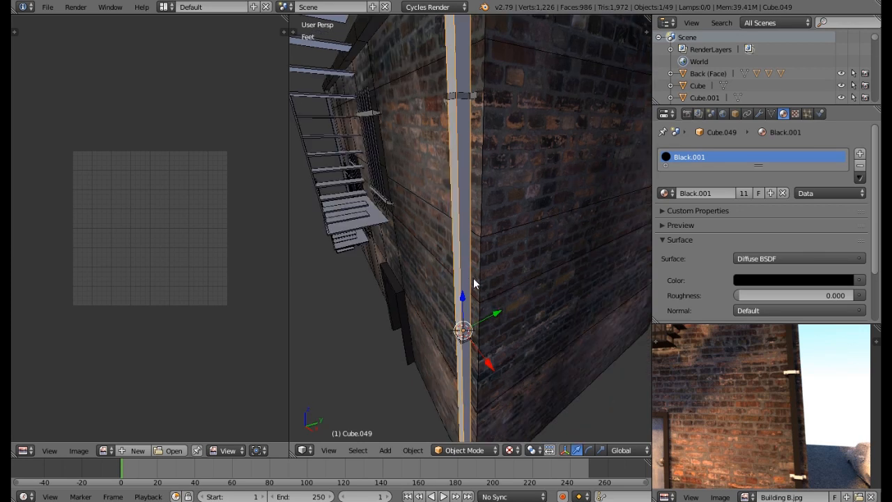
{"action": "key", "text": "Tab"}
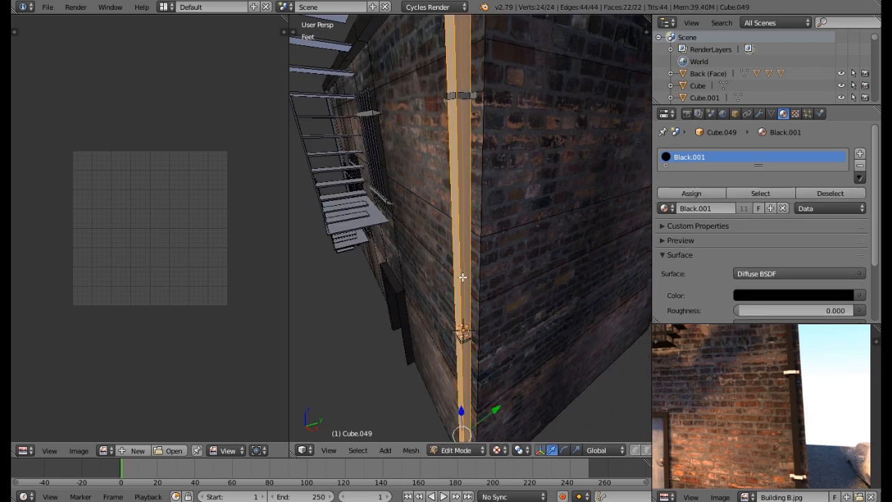
{"action": "key", "text": "u"}
{"action": "left_click", "coordinate": [462, 277]}
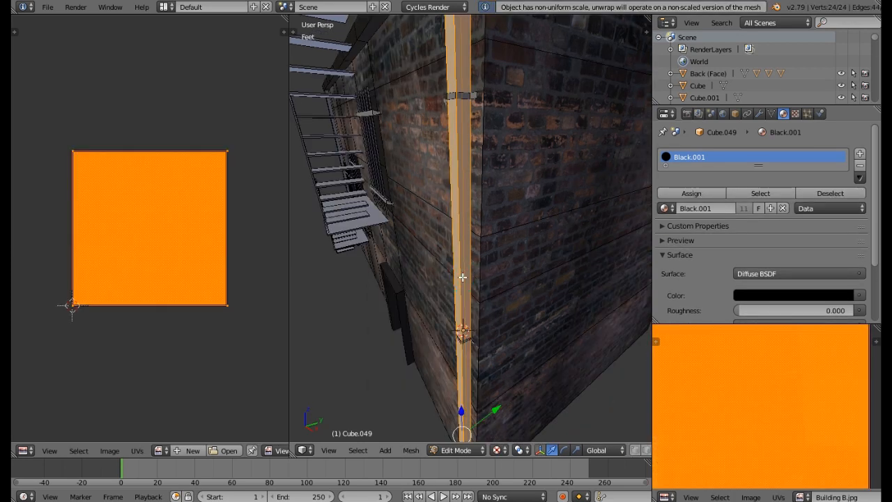
{"action": "scroll", "coordinate": [462, 276], "scroll_direction": "down", "scroll_amount": 5}
{"action": "middle_click_drag", "start_coordinate": [451, 284], "coordinate": [488, 267]}
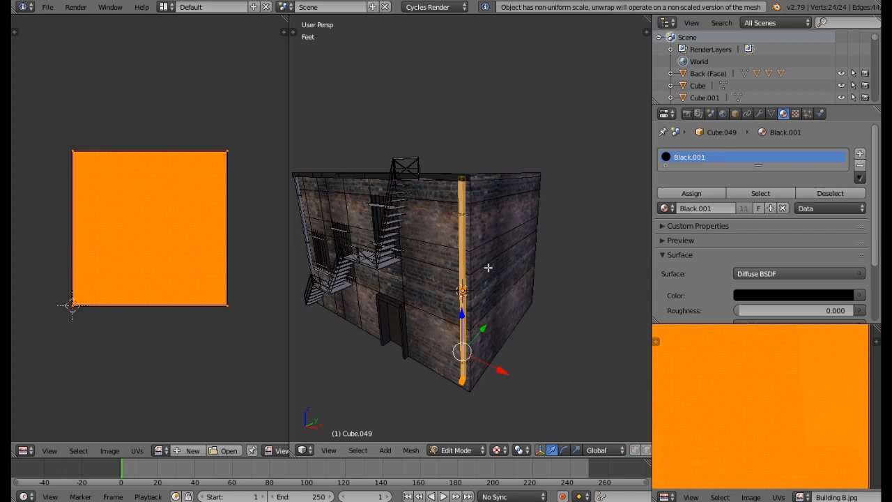
{"action": "key", "text": "Tab"}
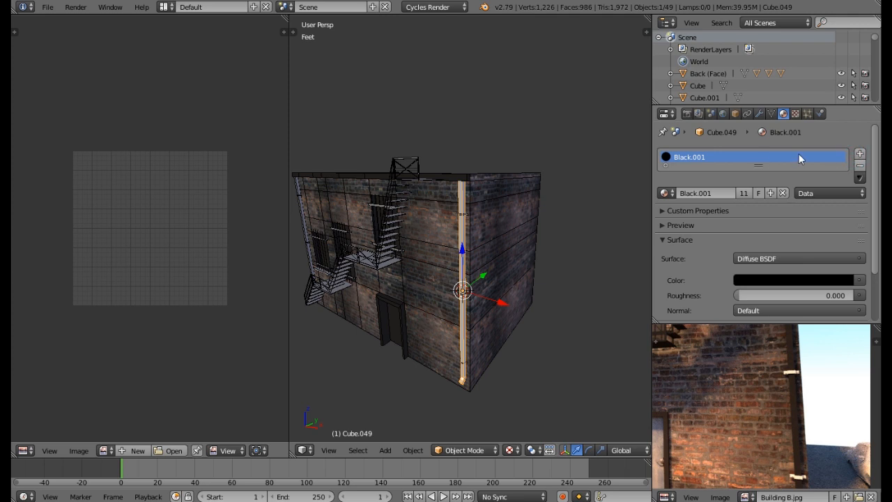
- Add an empty material slot to the drainpipe and remove its Black.001 slot
{"action": "left_click", "coordinate": [861, 155]}
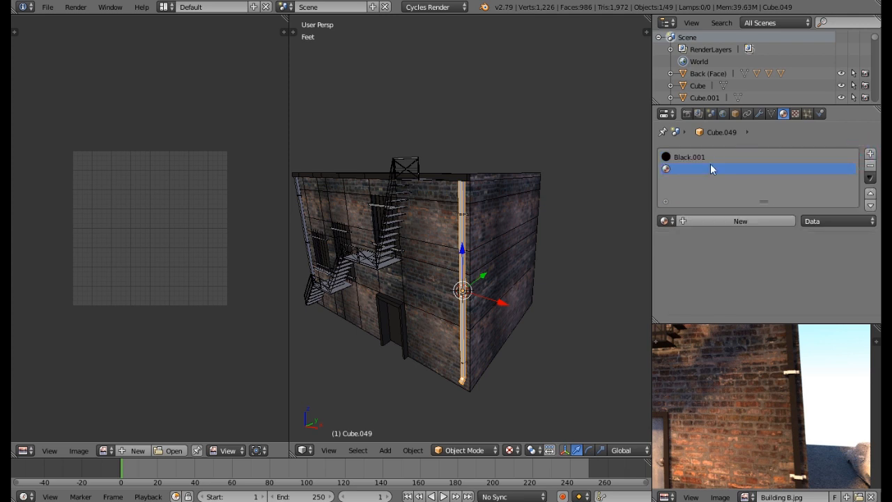
{"action": "left_click", "coordinate": [704, 157]}
{"action": "left_click", "coordinate": [860, 166]}
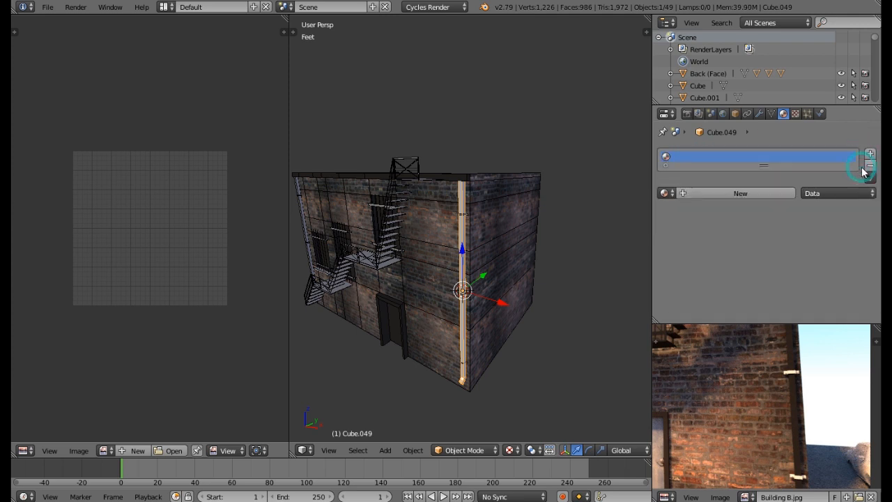
- Create a new drainpipe material named Black and darken its diffuse color to full black
{"action": "left_click", "coordinate": [718, 193]}
{"action": "left_click", "coordinate": [704, 192]}
{"action": "type", "text": "Black"}
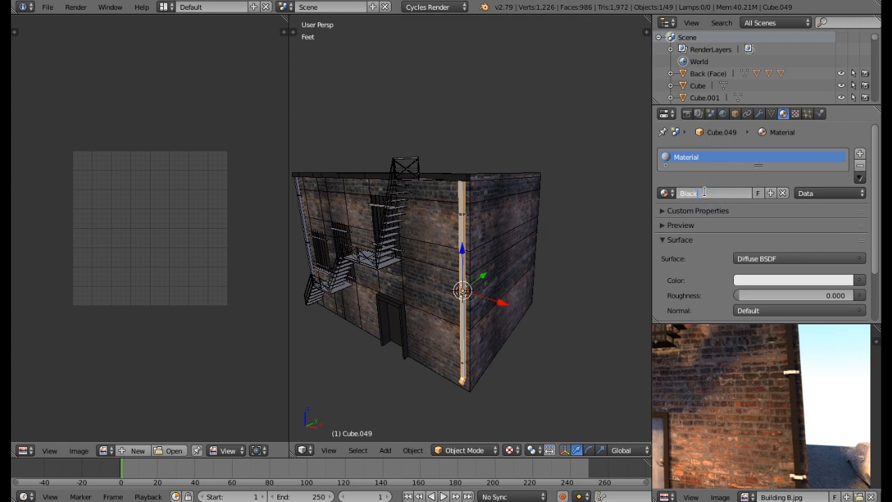
{"action": "key", "text": "Return"}
{"action": "left_click", "coordinate": [750, 280]}
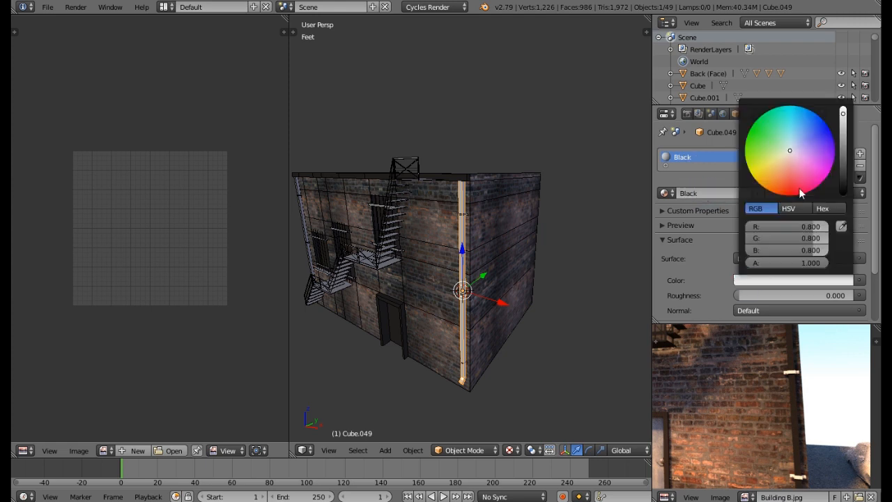
{"action": "left_click_drag", "start_coordinate": [842, 164], "coordinate": [842, 197]}
{"action": "middle_click_drag", "start_coordinate": [484, 292], "coordinate": [500, 294]}
{"action": "scroll", "coordinate": [419, 265], "scroll_direction": "up", "scroll_amount": 2}
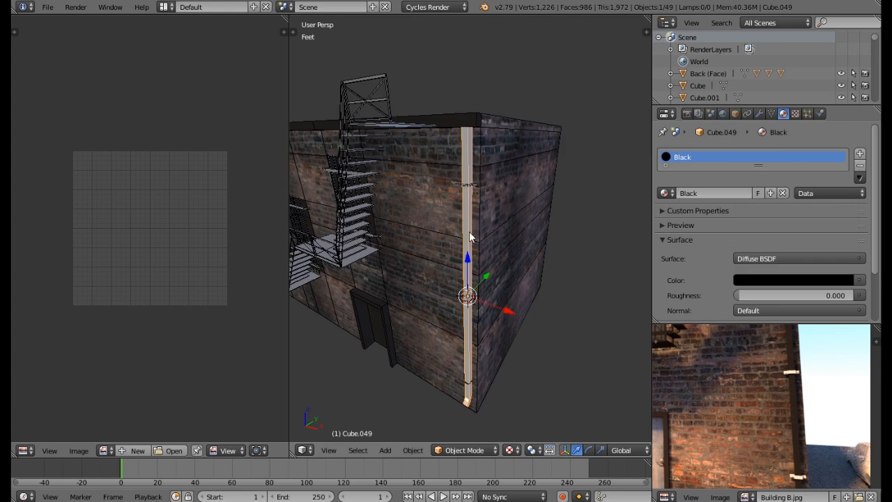
- In Edit Mode, unwrap all faces of the right drainpipe and assign the Black material to them
{"action": "key", "text": "Tab"}
{"action": "key", "text": "a"}
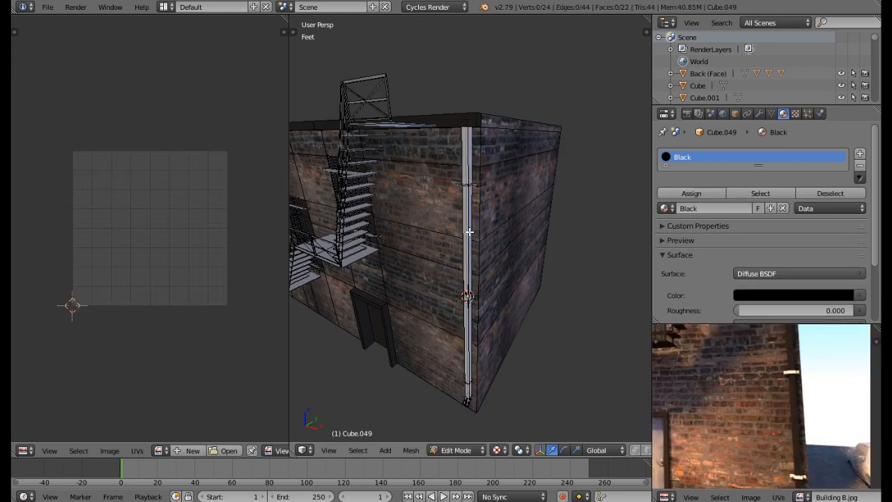
{"action": "key", "text": "a"}
{"action": "key", "text": "u"}
{"action": "left_click", "coordinate": [470, 232]}
{"action": "left_click", "coordinate": [693, 193]}
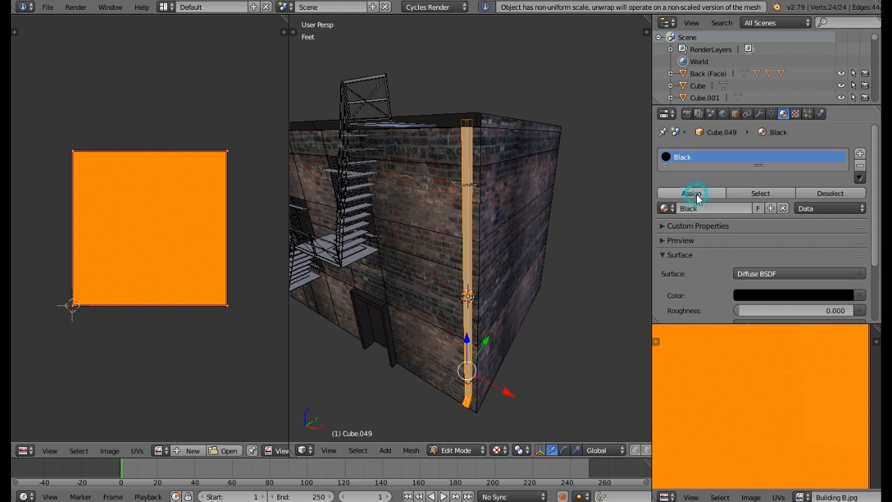
{"action": "middle_click_drag", "start_coordinate": [515, 240], "coordinate": [488, 257]}
{"action": "scroll", "coordinate": [488, 257], "scroll_direction": "down", "scroll_amount": 2}
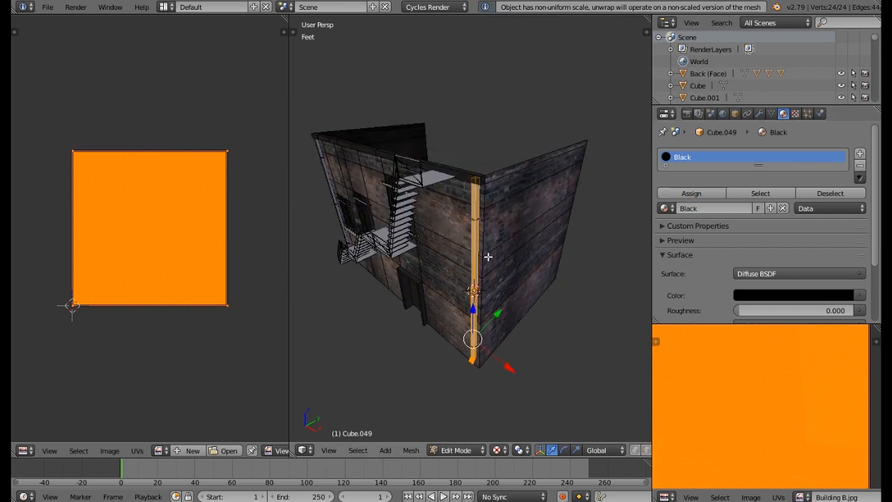
{"action": "middle_click_drag", "start_coordinate": [425, 277], "coordinate": [439, 239]}
{"action": "key", "text": "a"}
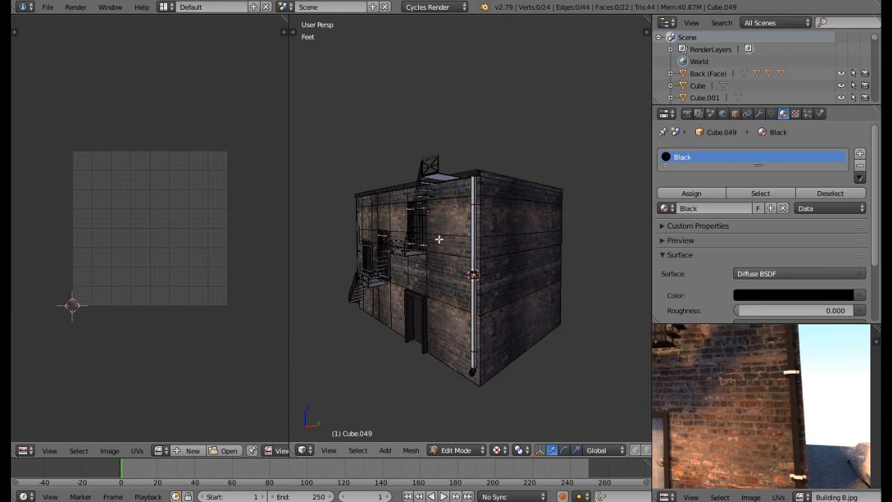
{"action": "key", "text": "Tab"}
{"action": "middle_click_drag", "start_coordinate": [447, 241], "coordinate": [453, 272]}
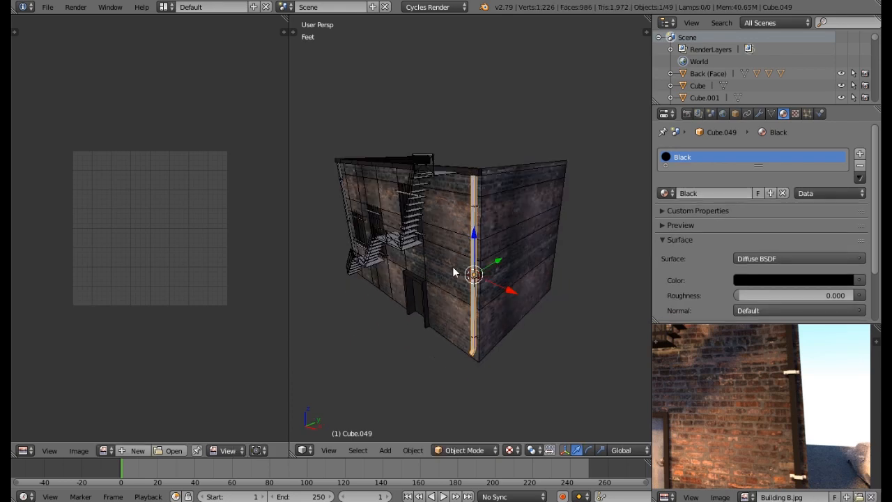
{"action": "key", "text": "a"}
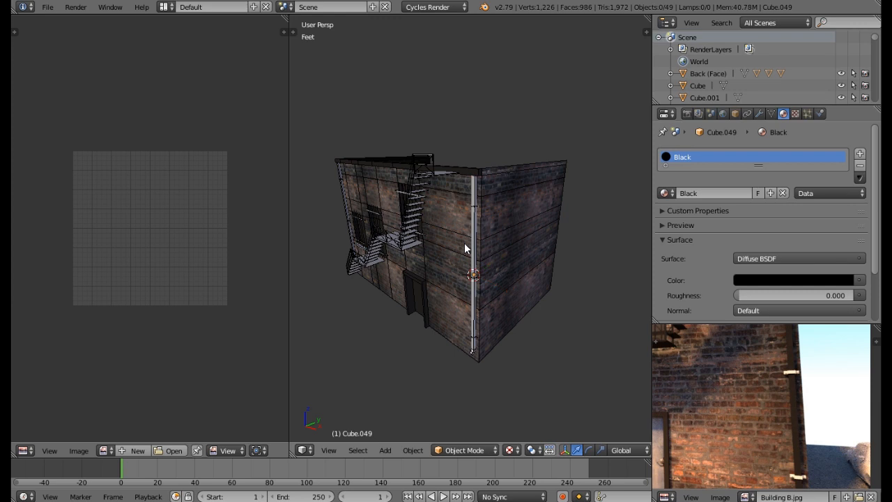
- Select the brick wall object to check its Bricks 2 texture settings and switch the 3D view to Material shading
{"action": "scroll", "coordinate": [465, 245], "scroll_direction": "up", "scroll_amount": 5}
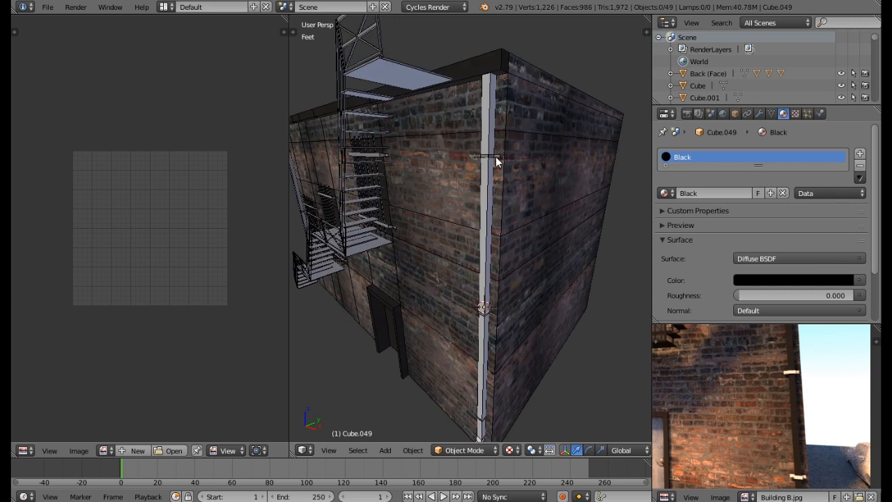
{"action": "right_click", "coordinate": [490, 154]}
{"action": "right_click", "coordinate": [487, 179]}
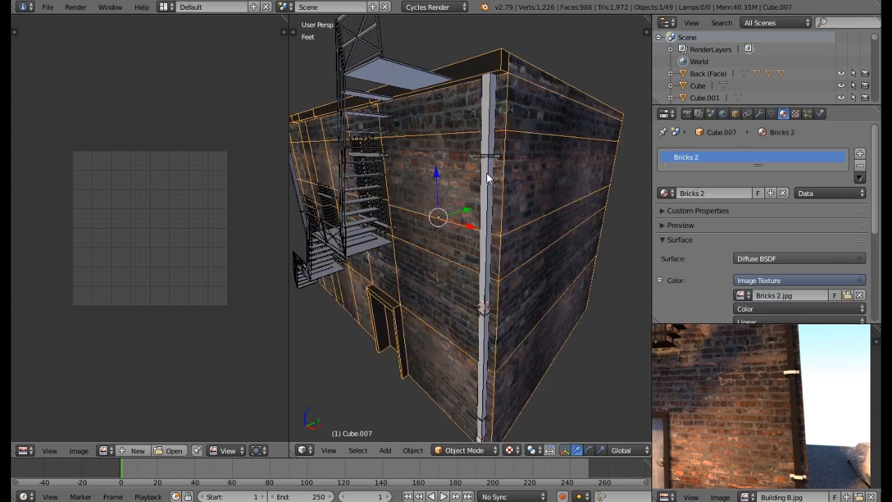
{"action": "right_click", "coordinate": [488, 179]}
{"action": "right_click", "coordinate": [522, 196]}
{"action": "scroll", "coordinate": [734, 269], "scroll_direction": "down", "scroll_amount": 3}
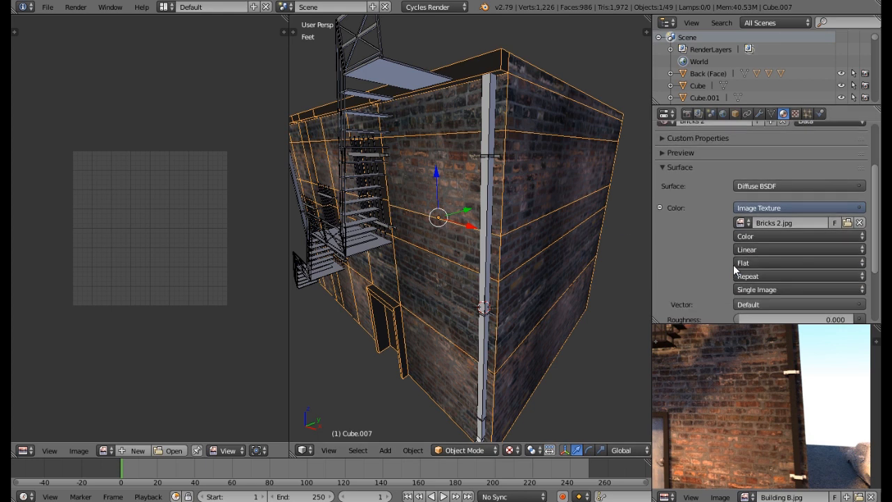
{"action": "left_click", "coordinate": [512, 451]}
{"action": "left_click", "coordinate": [534, 381]}
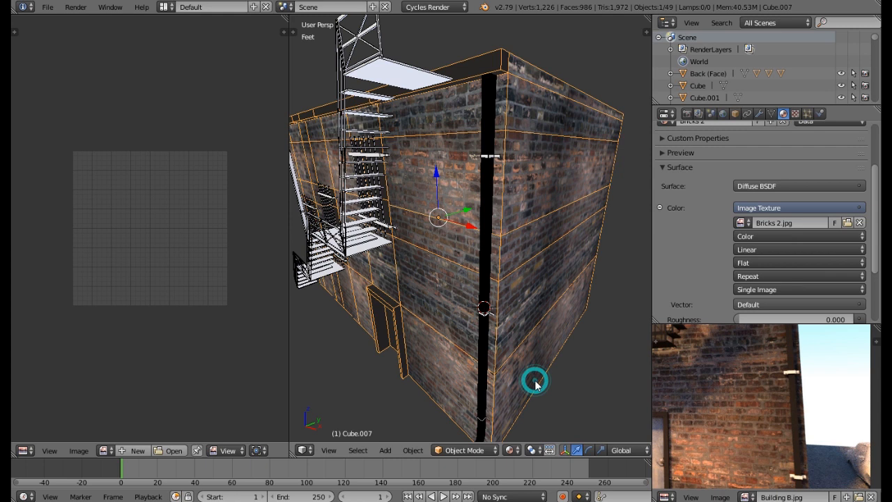
- Apply the existing Black.001 material to the drainpipe at the building's other front corner
{"action": "middle_click_drag", "start_coordinate": [392, 339], "coordinate": [471, 321]}
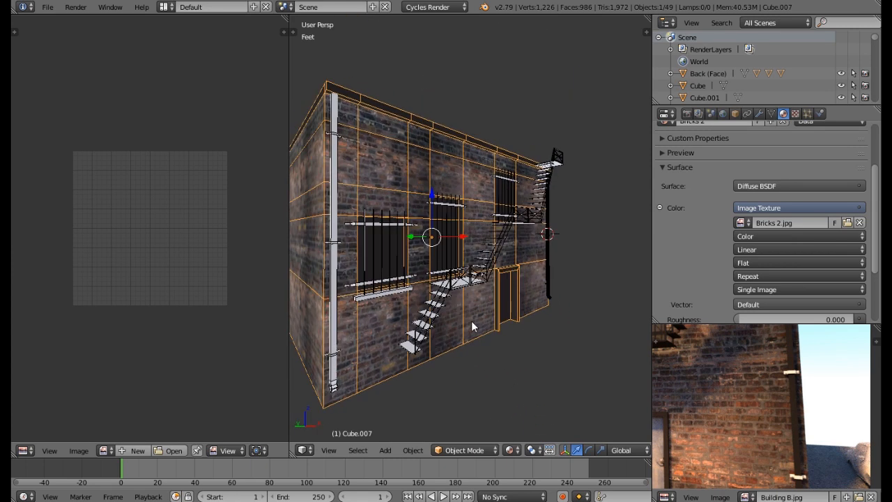
{"action": "right_click", "coordinate": [337, 188]}
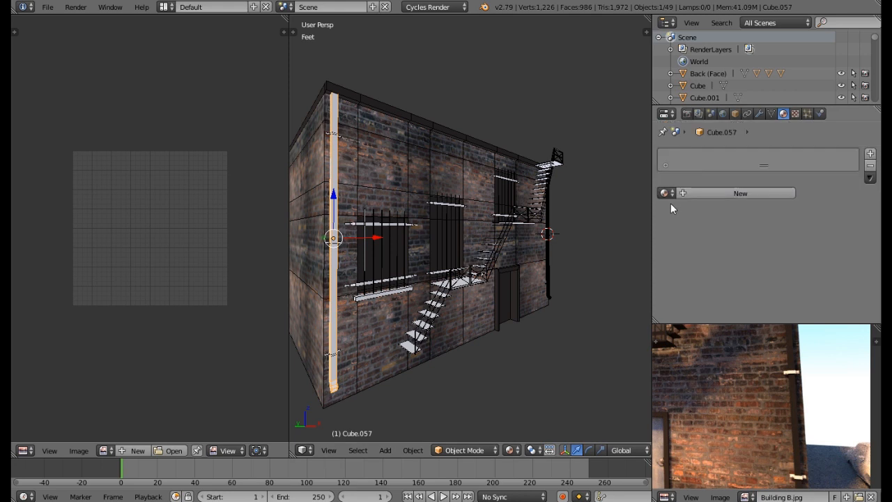
{"action": "left_click", "coordinate": [665, 193]}
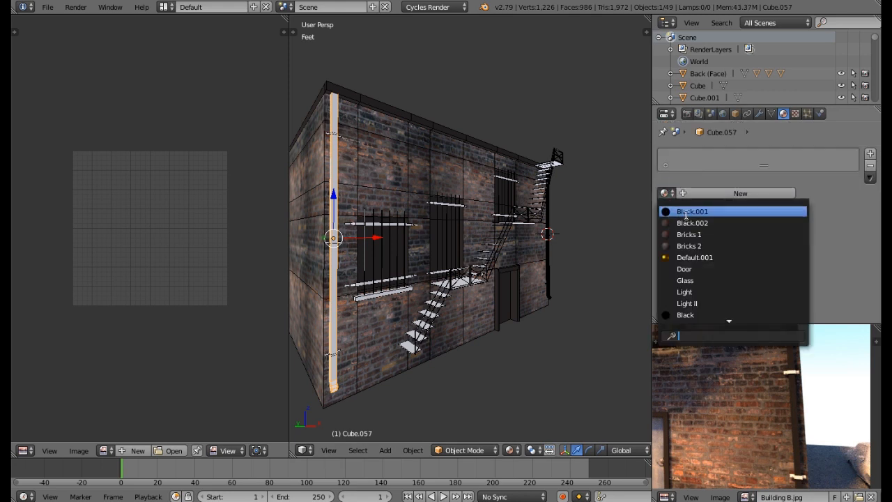
{"action": "left_click", "coordinate": [691, 211]}
{"action": "middle_click_drag", "start_coordinate": [650, 225], "coordinate": [502, 281]}
{"action": "scroll", "coordinate": [539, 282], "scroll_direction": "down", "scroll_amount": 5}
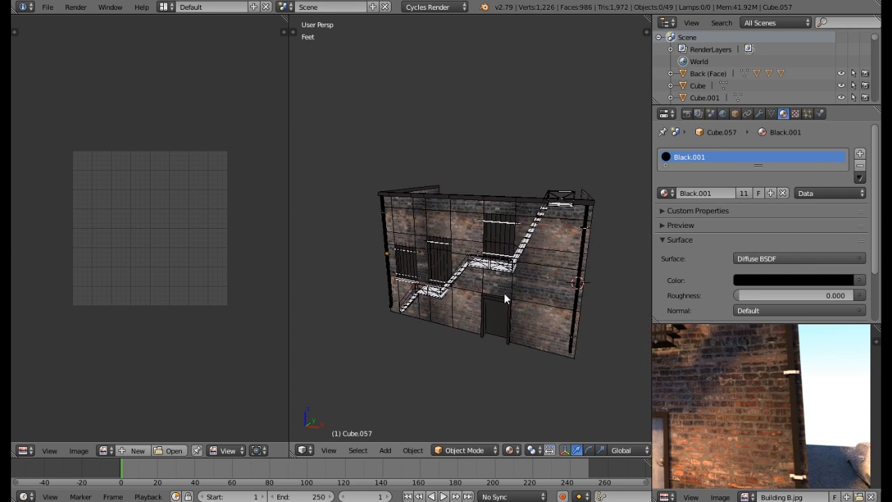
- Examine the fire escape in the reference photo and compare it with the model's landing above the door
{"action": "middle_click_drag", "start_coordinate": [680, 381], "coordinate": [749, 427]}
{"action": "middle_click_drag", "start_coordinate": [729, 398], "coordinate": [729, 431]}
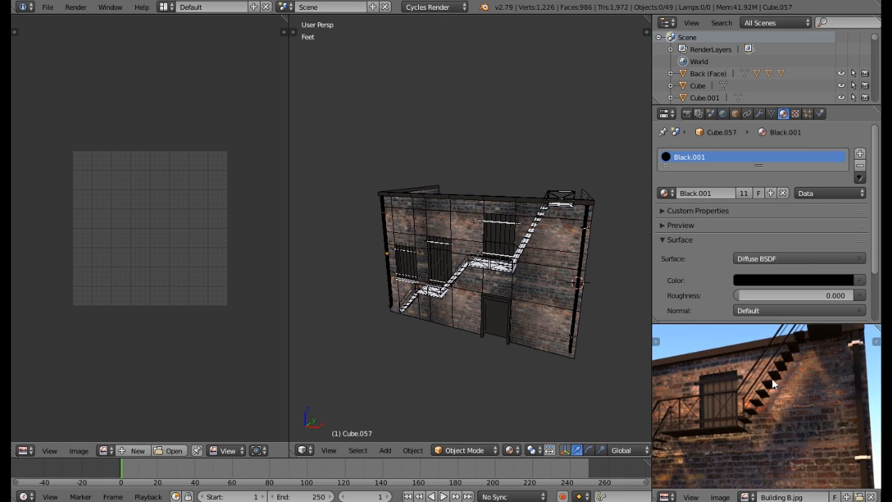
{"action": "mouse_move", "coordinate": [505, 315]}
{"action": "middle_mouse_down"}
{"action": "mouse_move", "coordinate": [486, 312]}
{"action": "mouse_move", "coordinate": [499, 312]}
{"action": "middle_mouse_up"}
{"action": "right_click", "coordinate": [478, 272]}
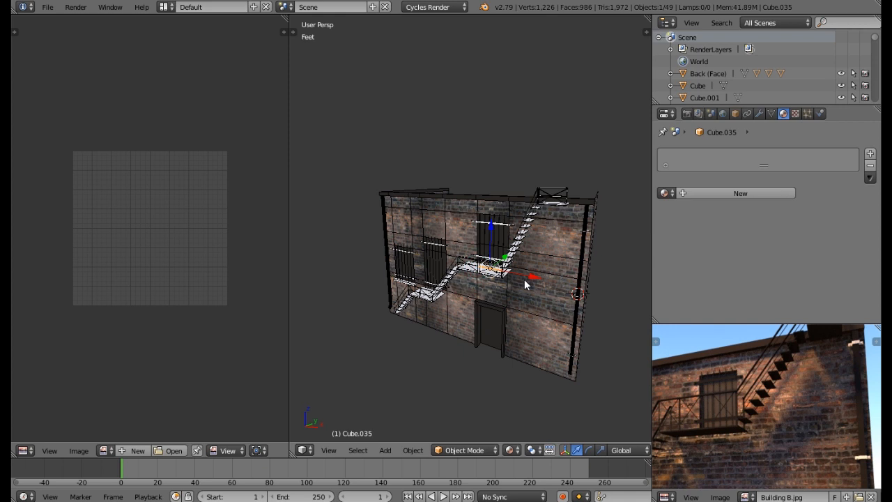
{"action": "key", "text": "KP_Decimal"}
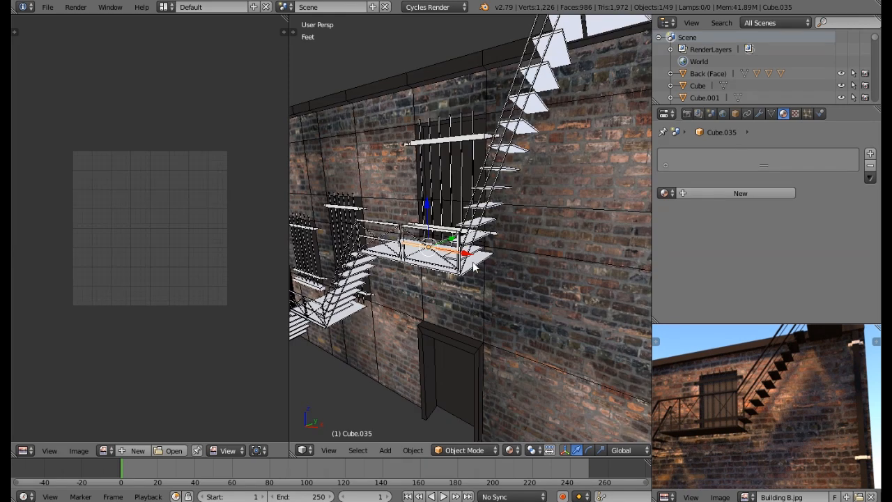
{"action": "middle_click_drag", "start_coordinate": [473, 265], "coordinate": [478, 280]}
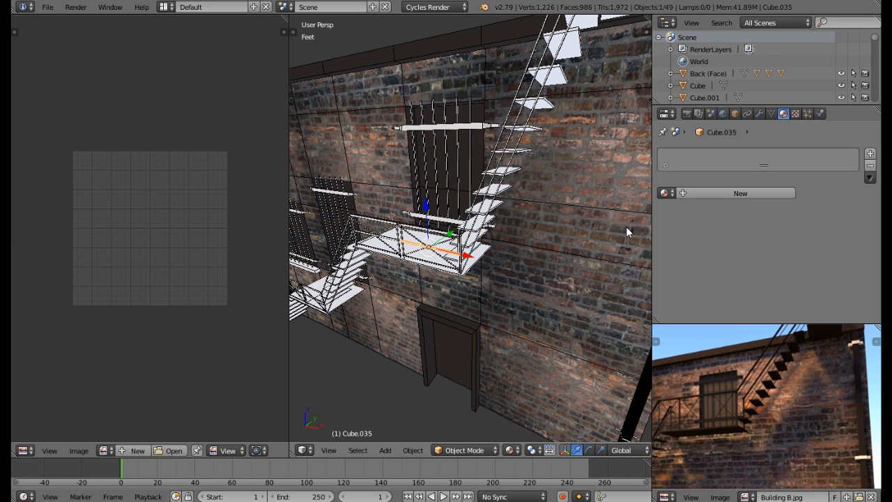
{"action": "middle_click_drag", "start_coordinate": [536, 246], "coordinate": [488, 277]}
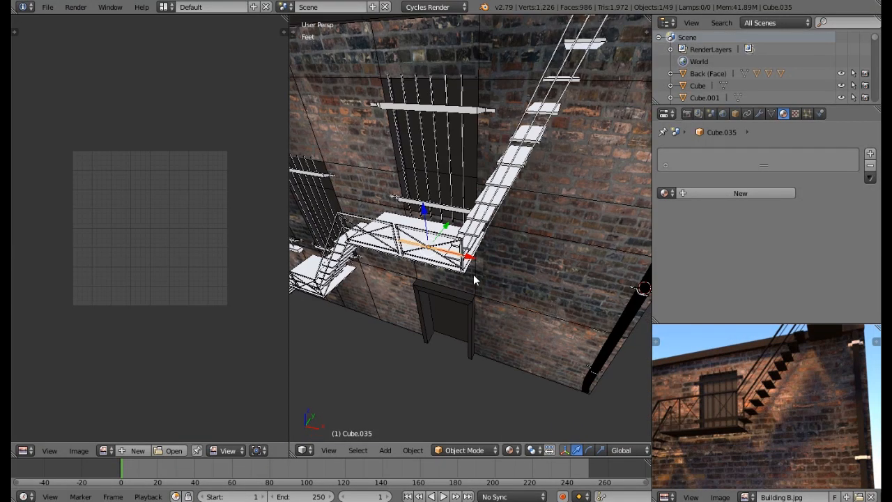
{"action": "right_click", "coordinate": [441, 259]}
{"action": "right_click", "coordinate": [426, 255]}
- Circle-select all fire escape parts from a side view and try moving them along the Y axis
{"action": "middle_click_drag", "start_coordinate": [422, 256], "coordinate": [450, 243]}
{"action": "scroll", "coordinate": [465, 262], "scroll_direction": "down", "scroll_amount": 5}
{"action": "key", "text": "a"}
{"action": "key", "text": "a"}
{"action": "key", "text": "a"}
{"action": "key", "text": "c"}
{"action": "left_click_drag", "start_coordinate": [461, 271], "coordinate": [465, 201]}
{"action": "left_click_drag", "start_coordinate": [467, 310], "coordinate": [467, 390]}
{"action": "key", "text": "Escape"}
{"action": "key", "text": "g"}
{"action": "key", "text": "y"}
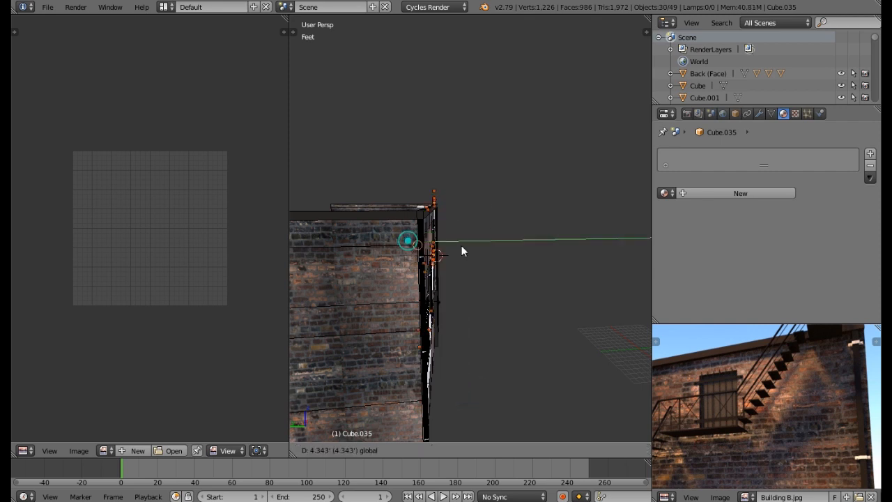
{"action": "right_click", "coordinate": [555, 254]}
- Join the selected fire escape parts into one object and inspect the stair flights
{"action": "middle_click_drag", "start_coordinate": [543, 262], "coordinate": [428, 288]}
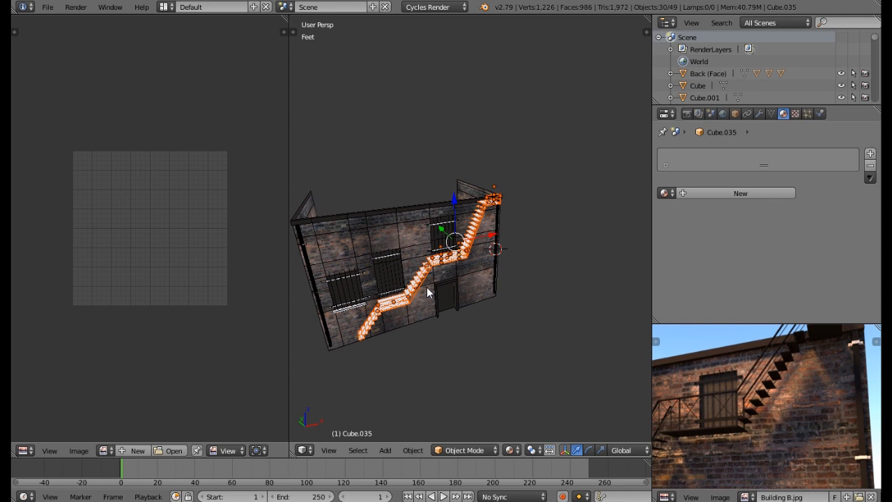
{"action": "key", "text": "ctrl+j"}
{"action": "middle_click_drag", "start_coordinate": [426, 292], "coordinate": [444, 232]}
{"action": "scroll", "coordinate": [443, 267], "scroll_direction": "up", "scroll_amount": 5}
{"action": "left_click_drag", "start_coordinate": [493, 186], "coordinate": [497, 154]}
{"action": "right_click", "coordinate": [497, 152]}
{"action": "middle_click_drag", "start_coordinate": [495, 161], "coordinate": [454, 204]}
{"action": "scroll", "coordinate": [454, 200], "scroll_direction": "down", "scroll_amount": 5}
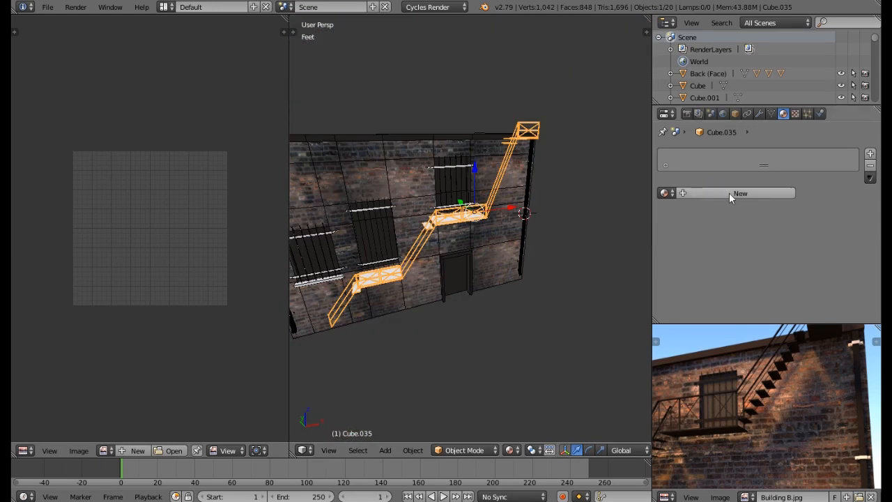
- Create a new material named Stairs for the joined fire escape and give it a brown diffuse color
{"action": "left_click", "coordinate": [729, 193]}
{"action": "type", "text": "St"}
{"action": "key", "text": "Return"}
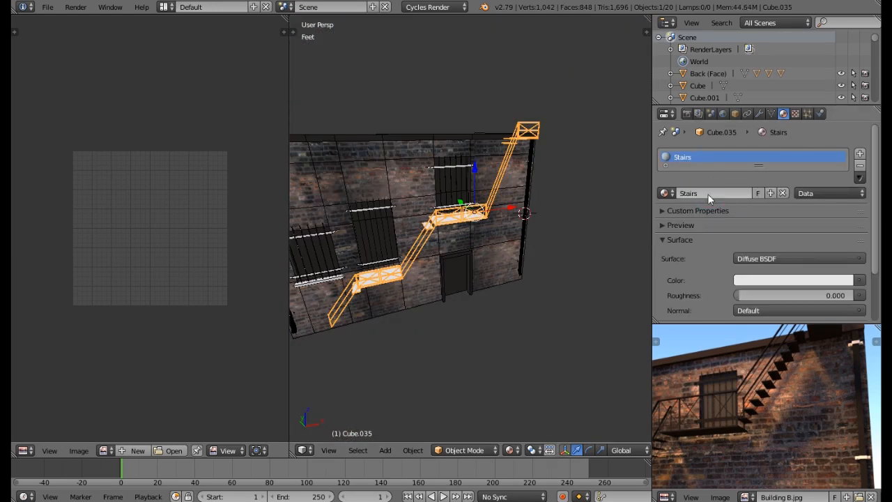
{"action": "left_click", "coordinate": [786, 280]}
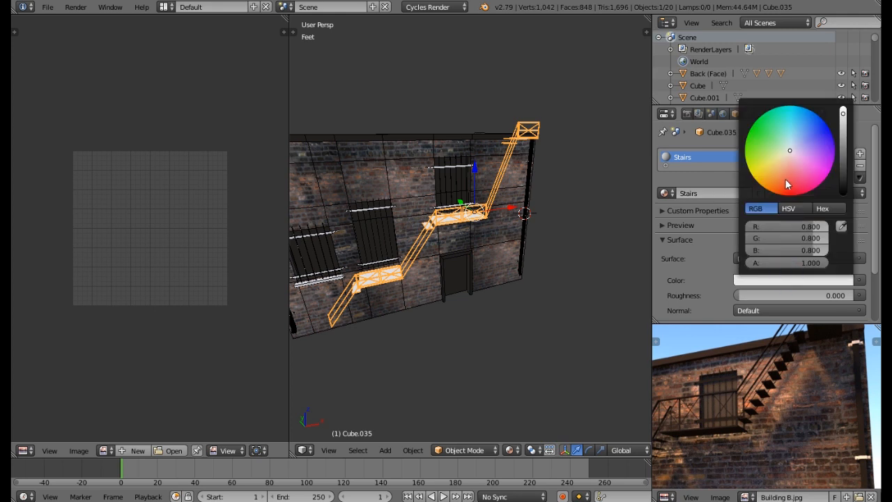
{"action": "left_click_drag", "start_coordinate": [789, 179], "coordinate": [776, 184]}
{"action": "left_click", "coordinate": [844, 169]}
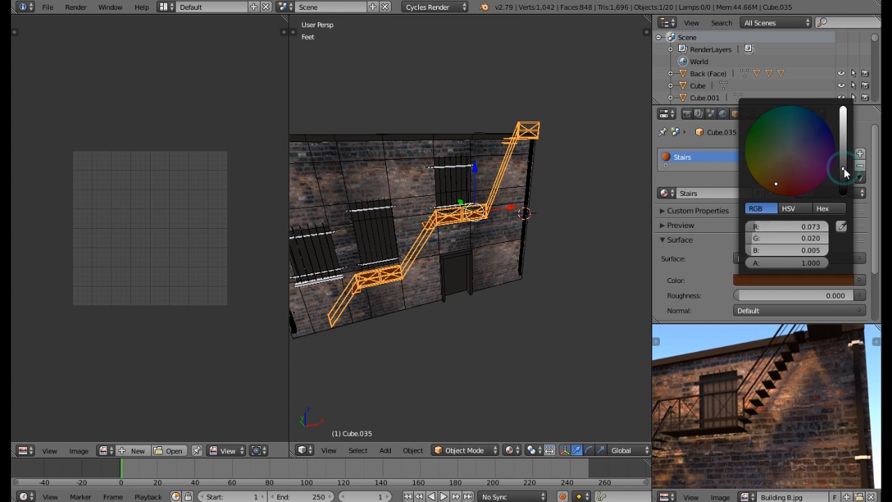
{"action": "left_click", "coordinate": [843, 161]}
{"action": "middle_click_drag", "start_coordinate": [551, 215], "coordinate": [468, 216]}
{"action": "scroll", "coordinate": [469, 215], "scroll_direction": "up", "scroll_amount": 6}
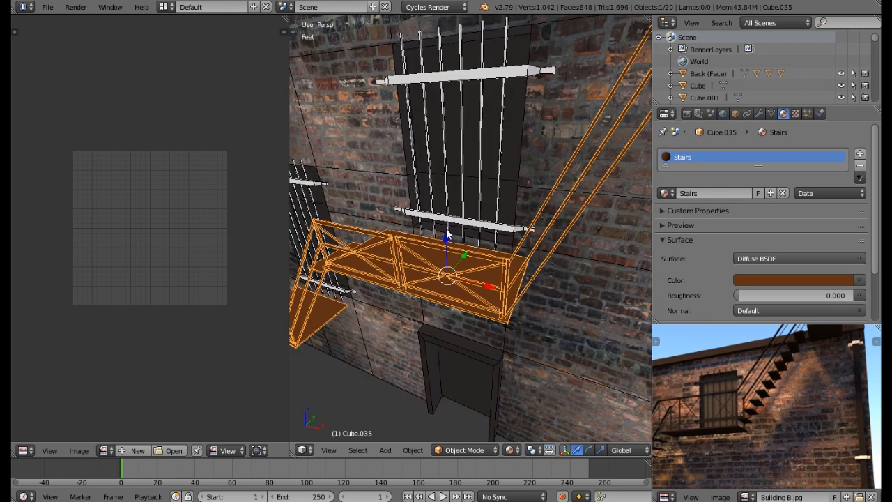
- Deselect everything and darken the Stairs material's diffuse color to R 0.024, G 0.008, B 0.003
{"action": "key", "text": "a"}
{"action": "scroll", "coordinate": [444, 233], "scroll_direction": "down", "scroll_amount": 8}
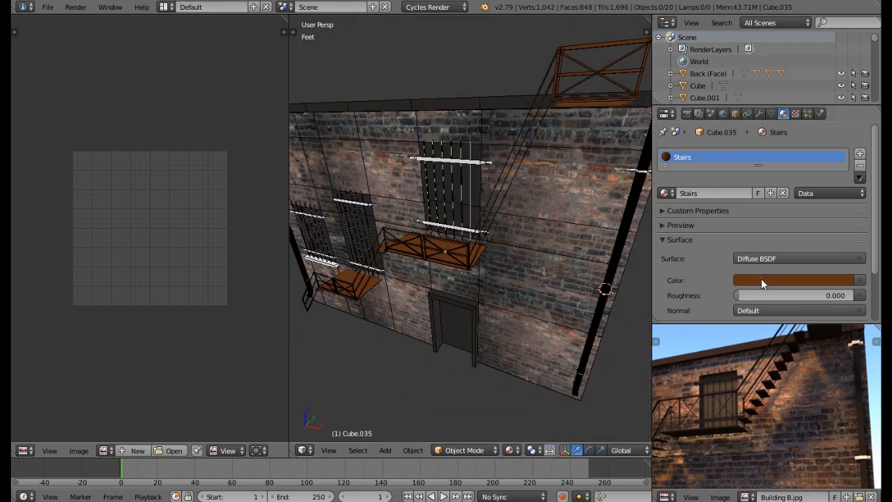
{"action": "left_click", "coordinate": [762, 281]}
{"action": "left_click", "coordinate": [844, 177]}
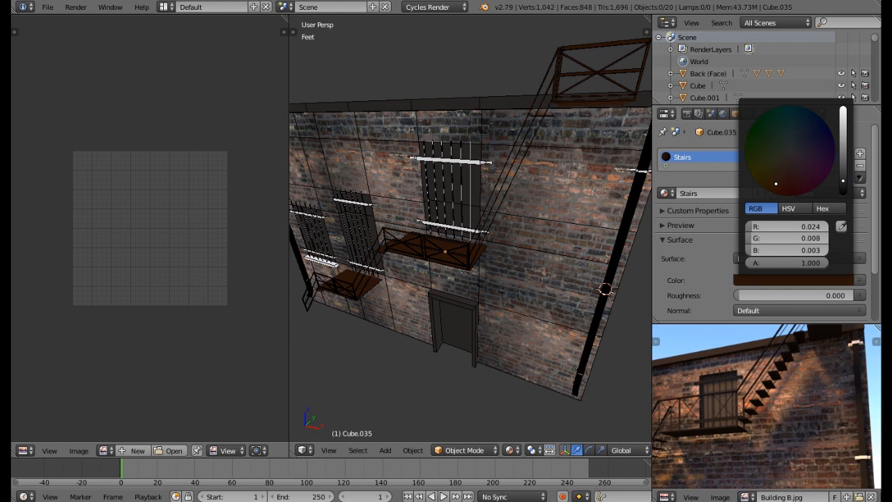
- Undo the Stairs material and the joining of the fire escape parts
{"action": "middle_click_drag", "start_coordinate": [473, 241], "coordinate": [544, 186]}
{"action": "scroll", "coordinate": [512, 216], "scroll_direction": "down", "scroll_amount": 5}
{"action": "scroll", "coordinate": [521, 175], "scroll_direction": "up", "scroll_amount": 4}
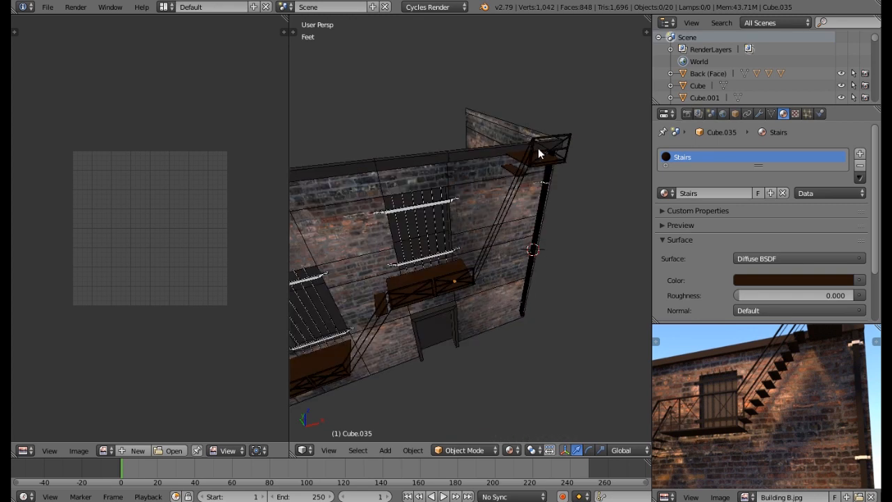
{"action": "key", "text": "ctrl+z"}
{"action": "key", "text": "ctrl+z"}
{"action": "key", "text": "ctrl+z"}
{"action": "key", "text": "ctrl+z"}
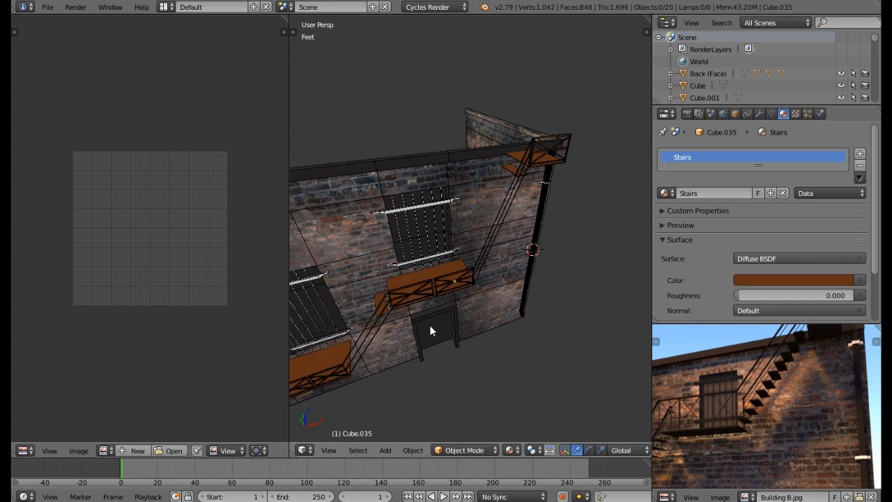
{"action": "key", "text": "ctrl+z"}
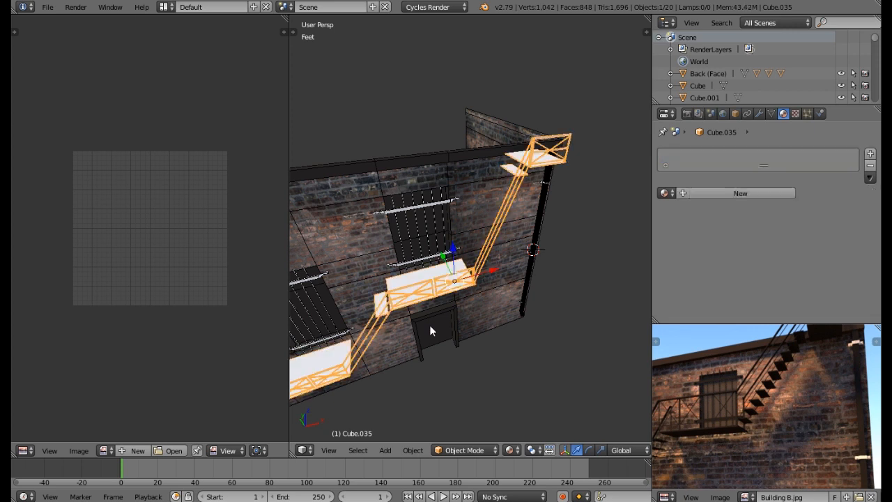
{"action": "key", "text": "ctrl+z"}
{"action": "middle_click_drag", "start_coordinate": [471, 255], "coordinate": [480, 244]}
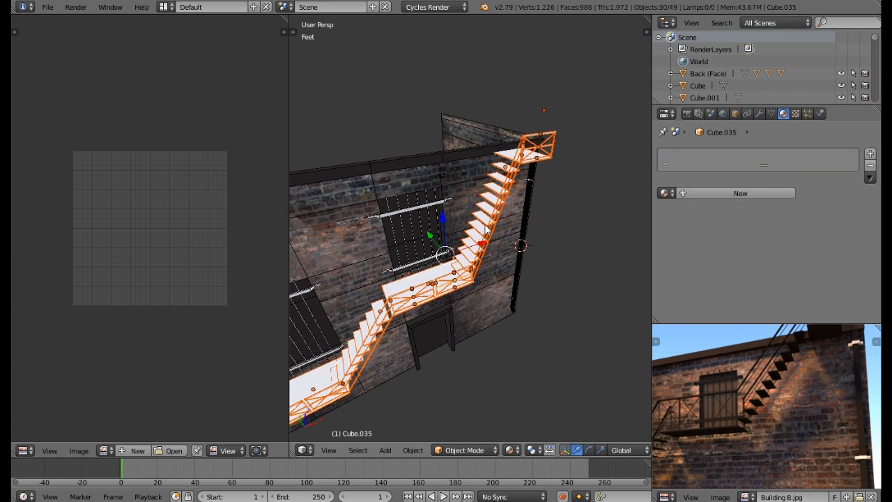
- Apply the Array modifiers of the upper and middle stair flights
{"action": "right_click", "coordinate": [483, 223]}
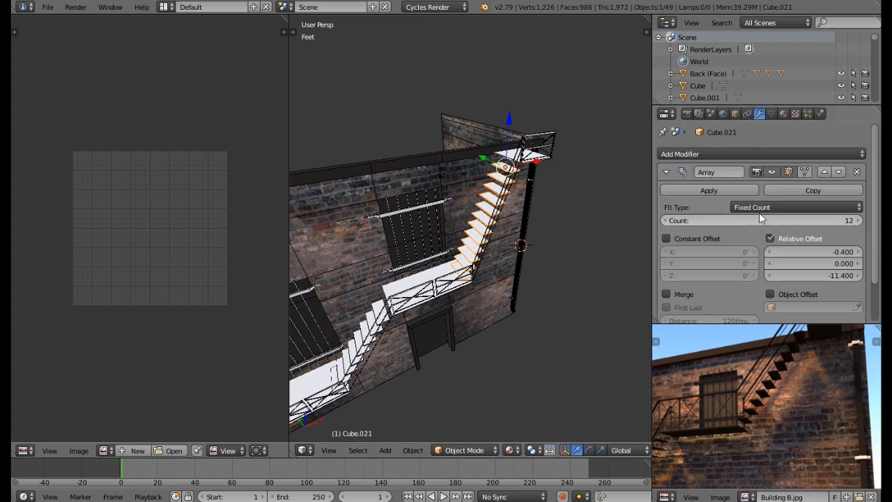
{"action": "left_click", "coordinate": [712, 191]}
{"action": "middle_click_drag", "start_coordinate": [474, 265], "coordinate": [455, 289]}
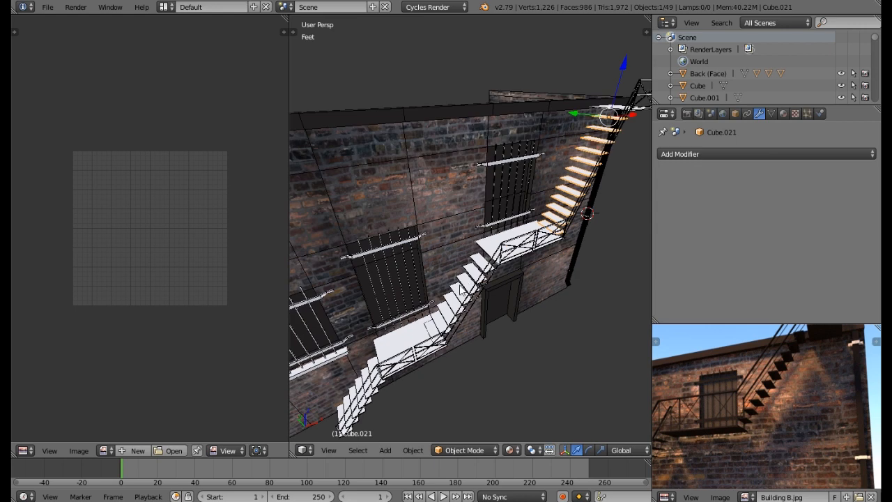
{"action": "right_click", "coordinate": [462, 280]}
{"action": "left_click", "coordinate": [710, 193]}
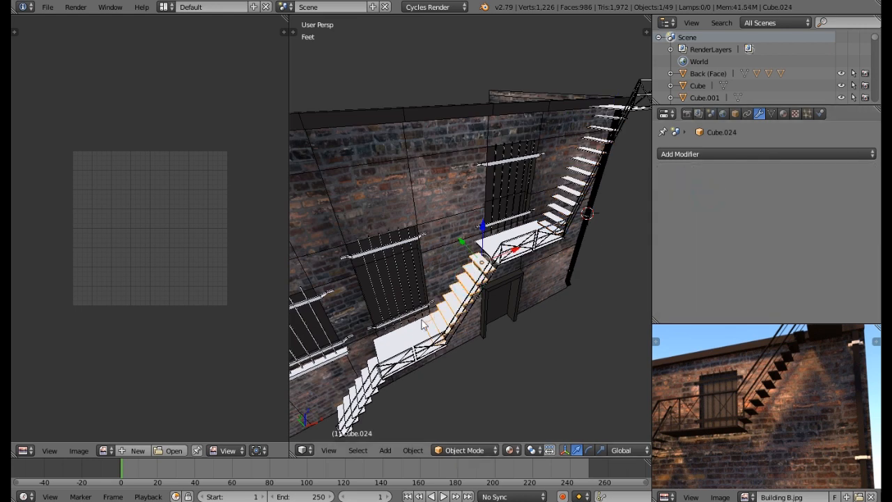
- Apply the Array modifier of the lowest stair flight
{"action": "right_click", "coordinate": [369, 362]}
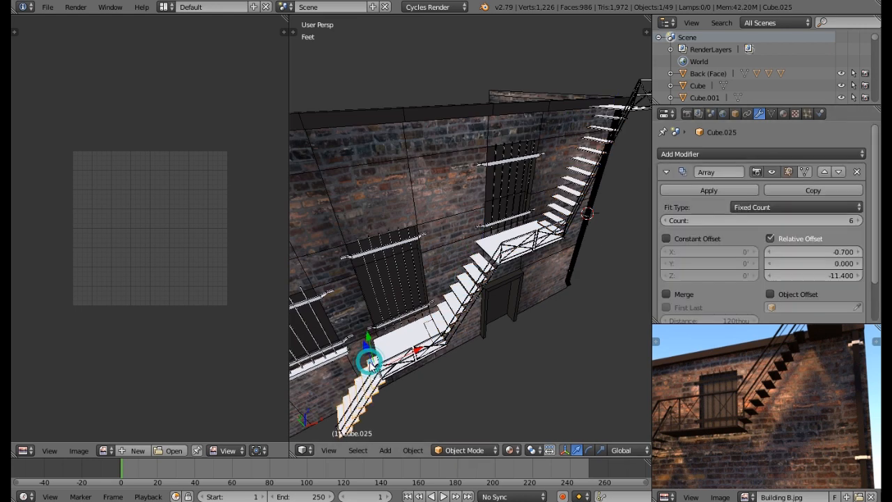
{"action": "left_click", "coordinate": [709, 191]}
{"action": "middle_click_drag", "start_coordinate": [495, 273], "coordinate": [423, 271]}
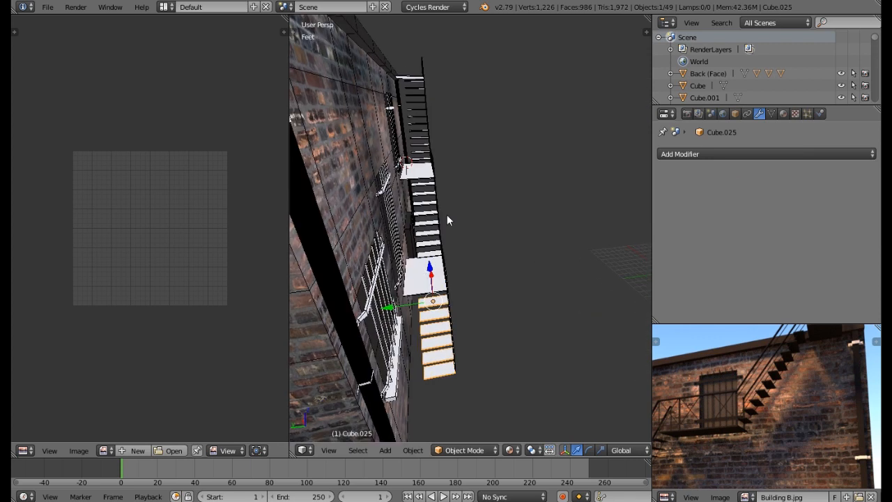
- Try to gather all the fire escape parts into one selection
{"action": "key", "text": "a"}
{"action": "key", "text": "c"}
{"action": "mouse_move", "coordinate": [448, 191]}
{"action": "left_mouse_down"}
{"action": "mouse_move", "coordinate": [426, 83]}
{"action": "mouse_move", "coordinate": [435, 77]}
{"action": "mouse_move", "coordinate": [454, 263]}
{"action": "mouse_move", "coordinate": [446, 336]}
{"action": "left_mouse_up"}
{"action": "right_click", "coordinate": [446, 336]}
{"action": "middle_click_drag", "start_coordinate": [488, 235], "coordinate": [463, 255]}
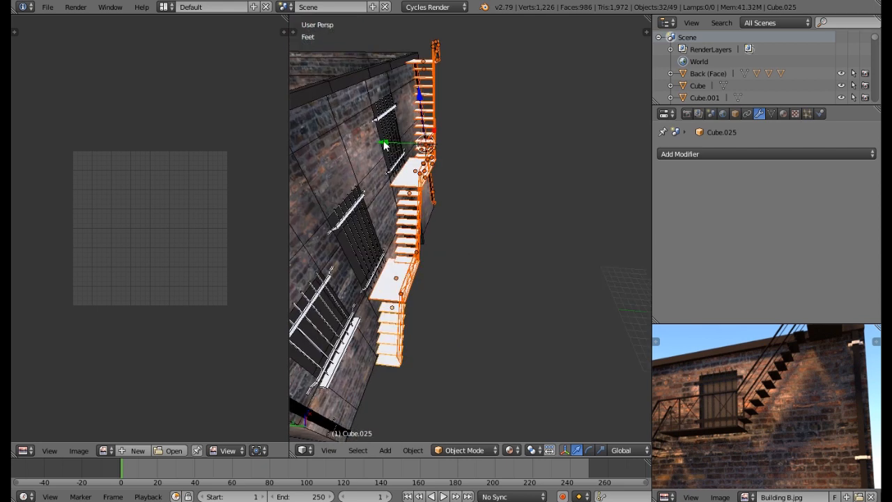
{"action": "middle_click_drag", "start_coordinate": [495, 161], "coordinate": [460, 157]}
{"action": "right_click", "coordinate": [487, 114], "text": "shift"}
{"action": "right_click", "coordinate": [486, 114], "text": "shift"}
{"action": "right_click", "coordinate": [487, 113], "text": "shift"}
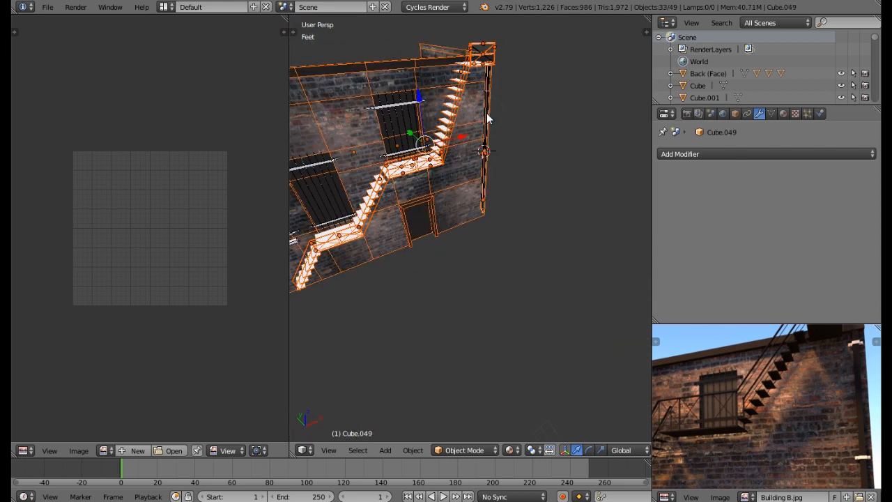
- Reselect the fire escape's flights, landings and railings, and check the selection by trying a move away from the wall
{"action": "mouse_move", "coordinate": [412, 161]}
{"action": "middle_mouse_down"}
{"action": "mouse_move", "coordinate": [478, 175]}
{"action": "mouse_move", "coordinate": [404, 175]}
{"action": "mouse_move", "coordinate": [357, 192]}
{"action": "mouse_move", "coordinate": [413, 177]}
{"action": "middle_mouse_up"}
{"action": "key", "text": "a"}
{"action": "key", "text": "c"}
{"action": "mouse_move", "coordinate": [417, 164]}
{"action": "left_mouse_down"}
{"action": "mouse_move", "coordinate": [408, 124]}
{"action": "mouse_move", "coordinate": [418, 166]}
{"action": "left_mouse_up"}
{"action": "key", "text": "Escape"}
{"action": "mouse_move", "coordinate": [420, 165]}
{"action": "middle_mouse_down"}
{"action": "mouse_move", "coordinate": [430, 185]}
{"action": "mouse_move", "coordinate": [453, 186]}
{"action": "mouse_move", "coordinate": [388, 152]}
{"action": "middle_mouse_up"}
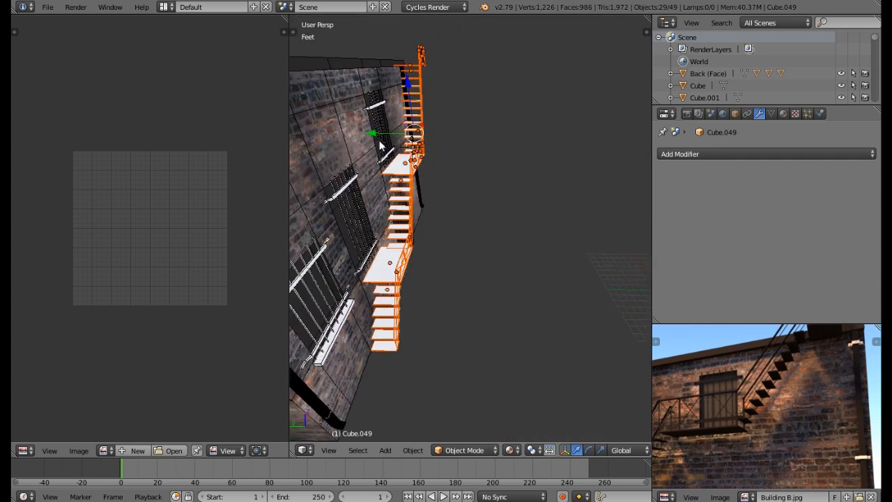
{"action": "left_click_drag", "start_coordinate": [380, 138], "coordinate": [509, 150]}
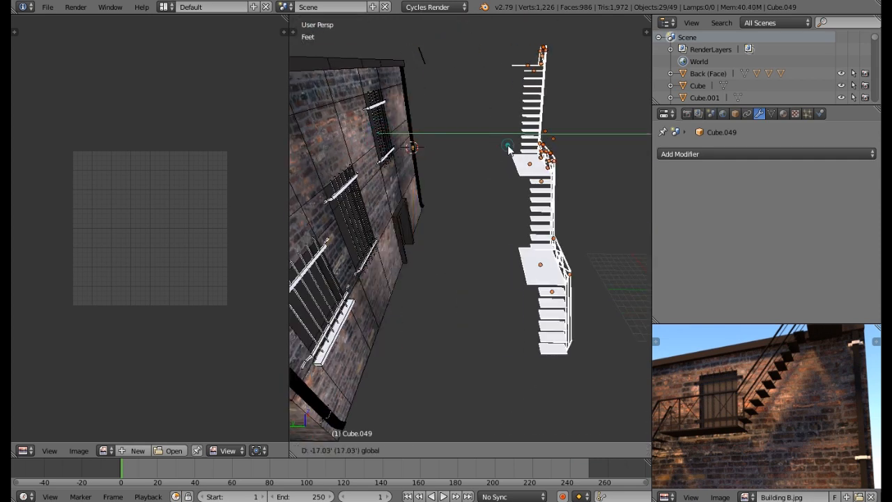
{"action": "right_click", "coordinate": [509, 150]}
- Add the remaining top railing part to the fire escape selection and try moving the selection along the Y axis
{"action": "middle_click_drag", "start_coordinate": [456, 80], "coordinate": [435, 71]}
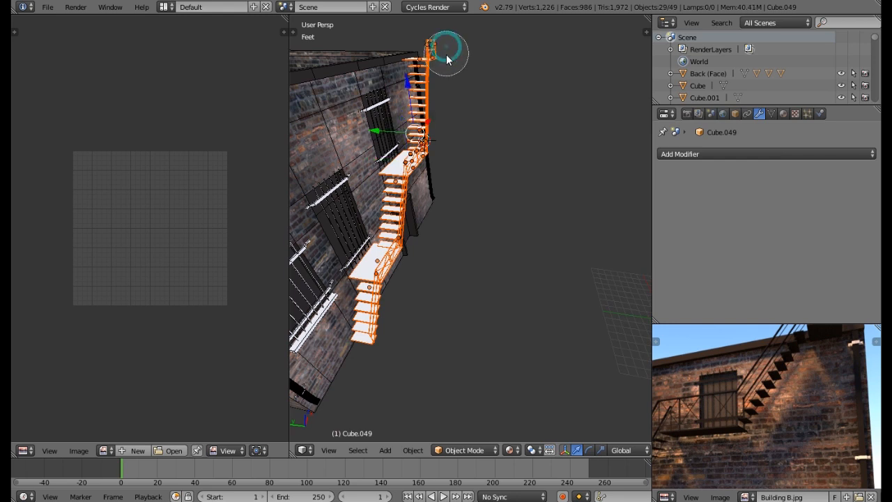
{"action": "right_click", "coordinate": [446, 63]}
{"action": "middle_click_drag", "start_coordinate": [437, 84], "coordinate": [456, 69]}
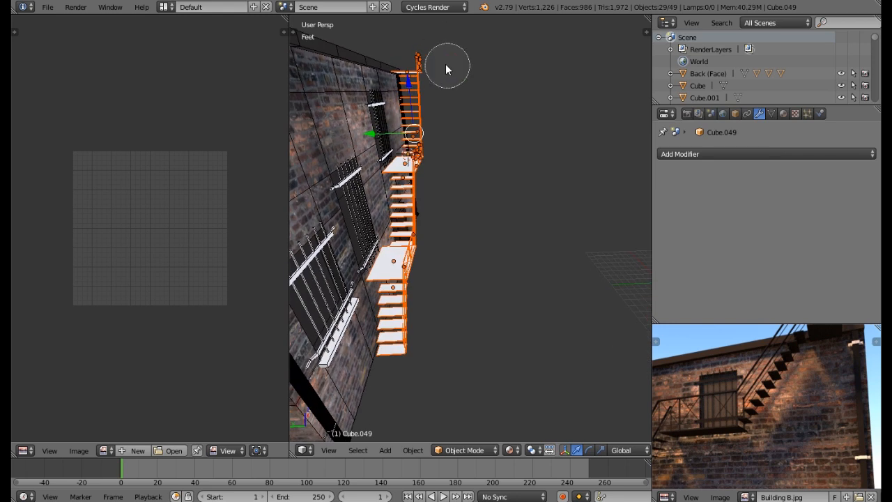
{"action": "left_click_drag", "start_coordinate": [437, 62], "coordinate": [428, 58]}
{"action": "key", "text": "Escape"}
{"action": "key", "text": "g"}
{"action": "key", "text": "y"}
{"action": "key", "text": "Escape"}
- Try to join the selected fire escape parts and test the selection with another move along the Y axis
{"action": "middle_click_drag", "start_coordinate": [530, 144], "coordinate": [474, 181]}
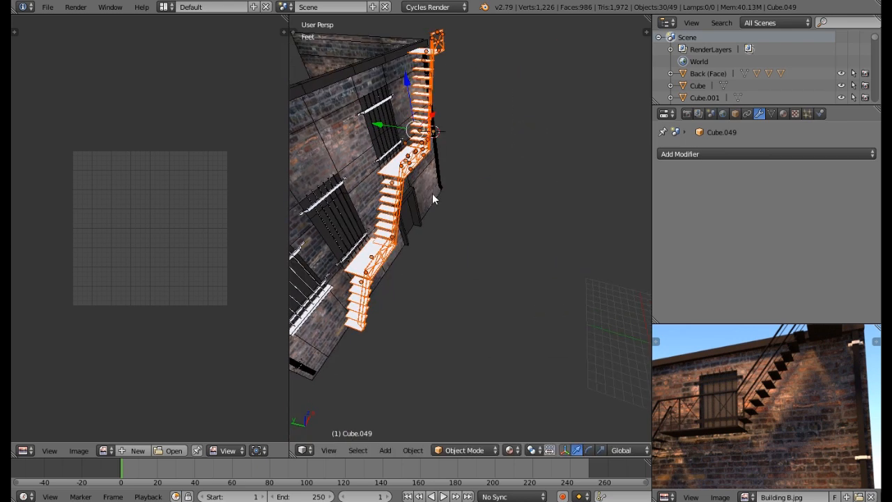
{"action": "key", "text": "ctrl+j"}
{"action": "middle_click_drag", "start_coordinate": [443, 175], "coordinate": [441, 162]}
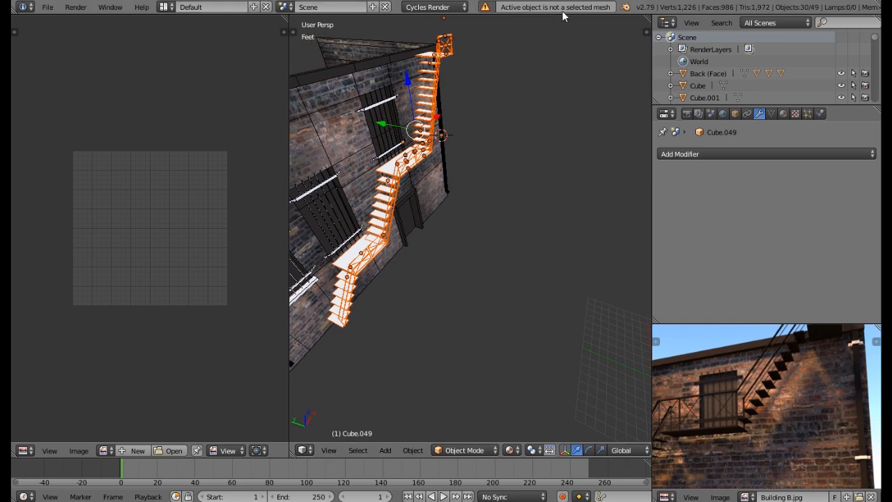
{"action": "middle_click_drag", "start_coordinate": [480, 49], "coordinate": [435, 107]}
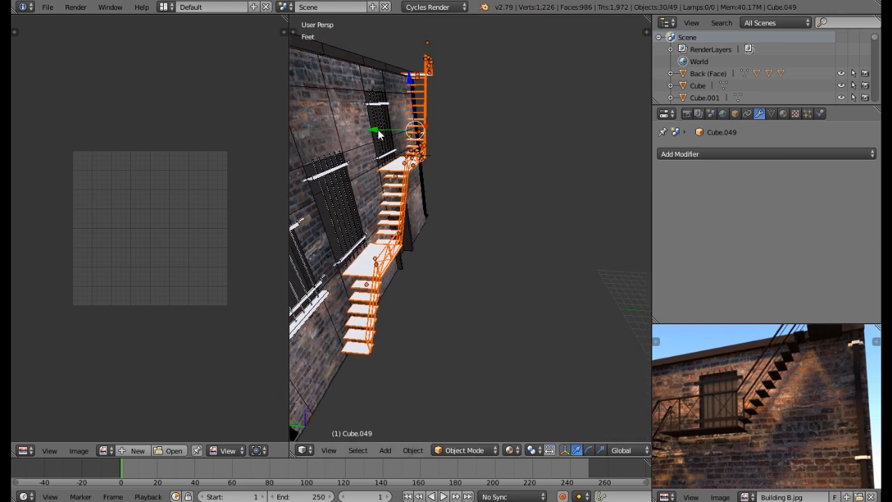
{"action": "key", "text": "g"}
{"action": "key", "text": "y"}
{"action": "right_click", "coordinate": [456, 152]}
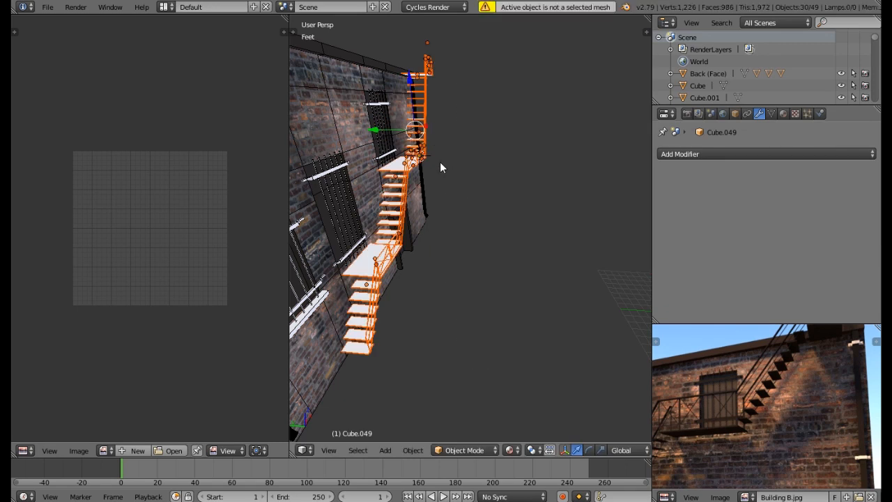
- Clear the selection, reselect the flights, landings and railings from above, and try to join them
{"action": "middle_click_drag", "start_coordinate": [440, 167], "coordinate": [477, 172]}
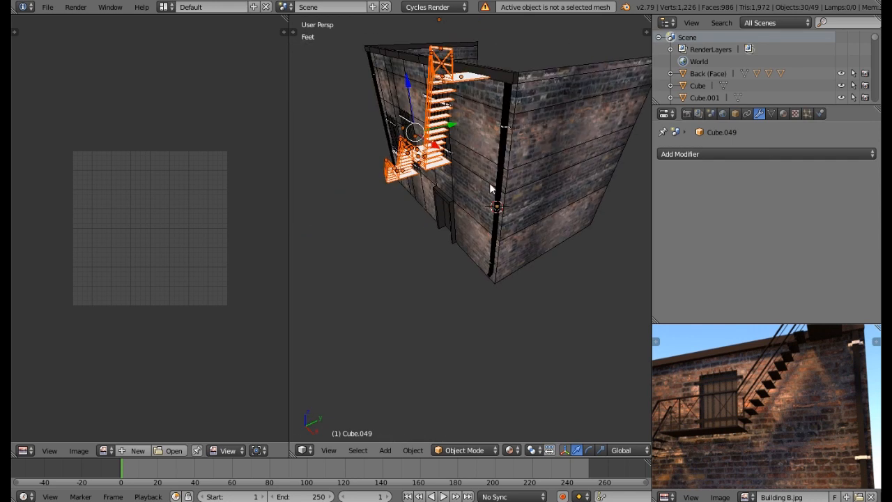
{"action": "scroll", "coordinate": [497, 194], "scroll_direction": "up", "scroll_amount": 4}
{"action": "middle_click_drag", "start_coordinate": [413, 206], "coordinate": [359, 234]}
{"action": "mouse_move", "coordinate": [418, 233]}
{"action": "middle_mouse_down"}
{"action": "mouse_move", "coordinate": [400, 230]}
{"action": "mouse_move", "coordinate": [414, 252]}
{"action": "middle_mouse_up"}
{"action": "key", "text": "a"}
{"action": "key", "text": "c"}
{"action": "left_click_drag", "start_coordinate": [437, 267], "coordinate": [425, 161]}
{"action": "left_click_drag", "start_coordinate": [450, 191], "coordinate": [415, 203]}
{"action": "right_click", "coordinate": [414, 204]}
{"action": "key", "text": "ctrl+j"}
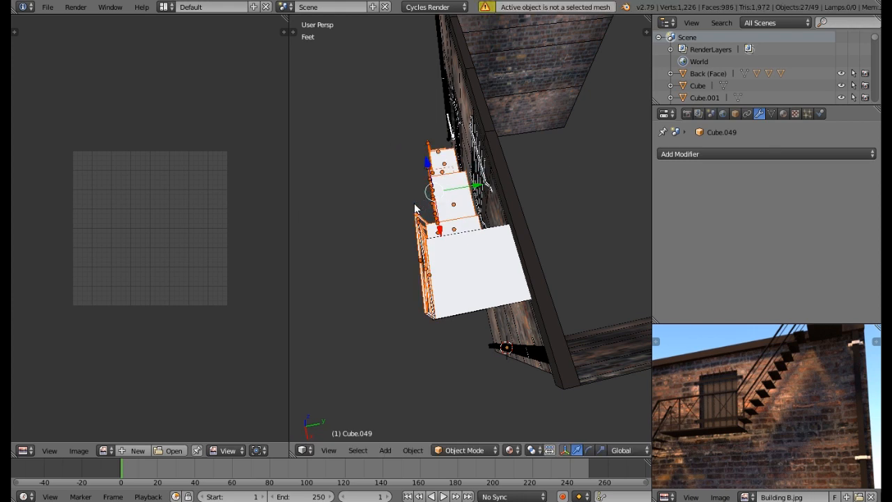
- Join the middle stair flight with the landing above it, the upper flight and the lower landing
{"action": "middle_click_drag", "start_coordinate": [417, 204], "coordinate": [498, 167]}
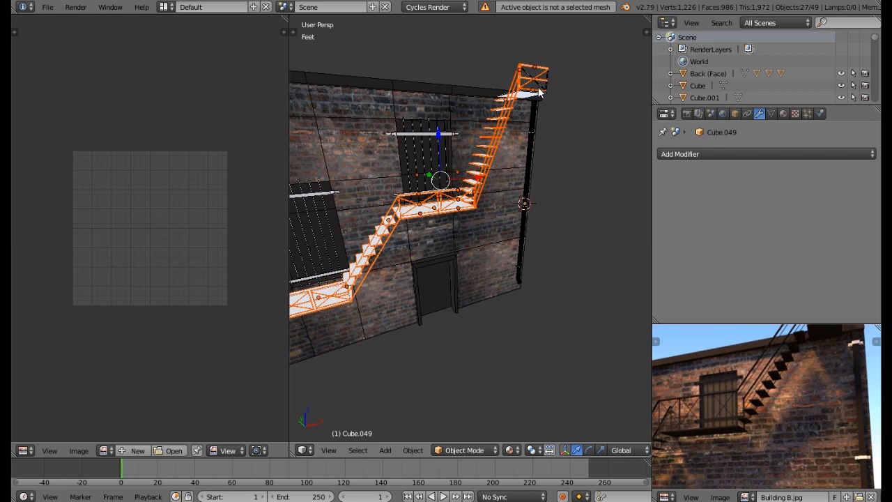
{"action": "middle_click_drag", "start_coordinate": [449, 138], "coordinate": [535, 154]}
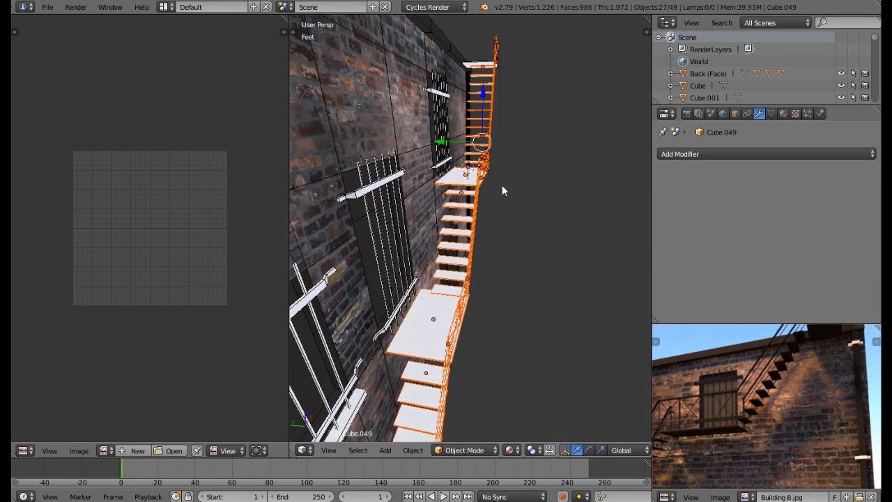
{"action": "right_click", "coordinate": [467, 198]}
{"action": "middle_click_drag", "start_coordinate": [467, 198], "coordinate": [487, 215]}
{"action": "right_click", "coordinate": [450, 156], "text": "shift"}
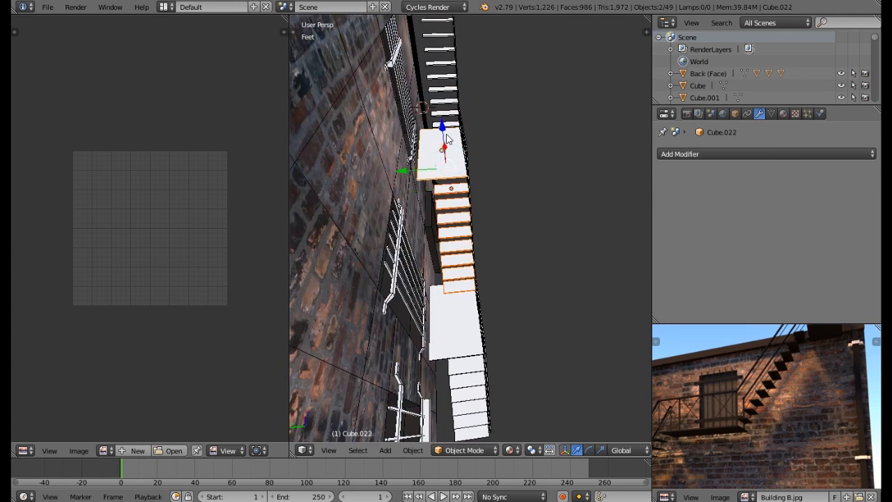
{"action": "key", "text": "ctrl+j"}
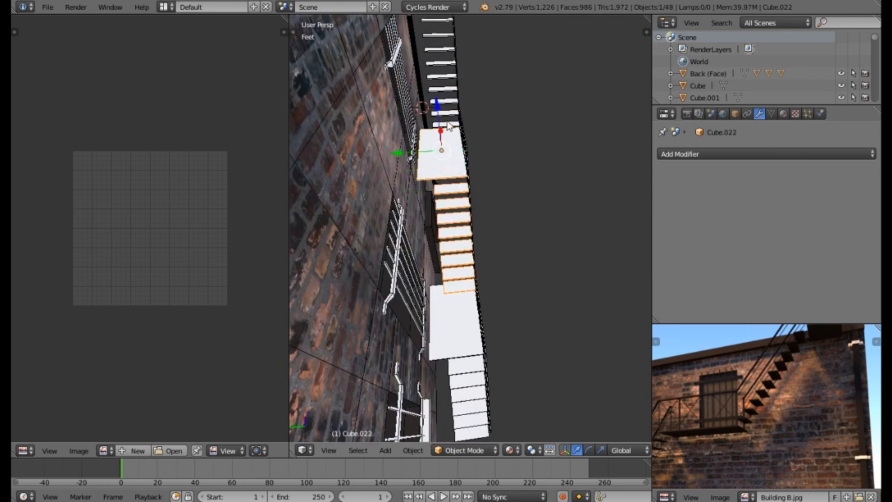
{"action": "right_click", "coordinate": [448, 127], "text": "shift"}
{"action": "key", "text": "ctrl+j"}
{"action": "right_click", "coordinate": [458, 322], "text": "shift"}
{"action": "key", "text": "ctrl+j"}
- Join the lowest stair flight with the already joined flights and landings
{"action": "scroll", "coordinate": [458, 322], "scroll_direction": "down", "scroll_amount": 3}
{"action": "middle_click_drag", "start_coordinate": [458, 322], "coordinate": [460, 283]}
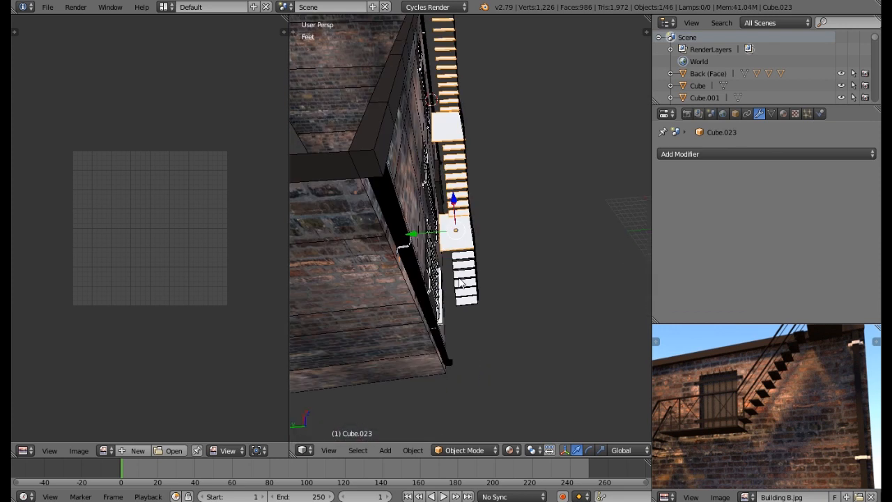
{"action": "right_click", "coordinate": [460, 282], "text": "shift"}
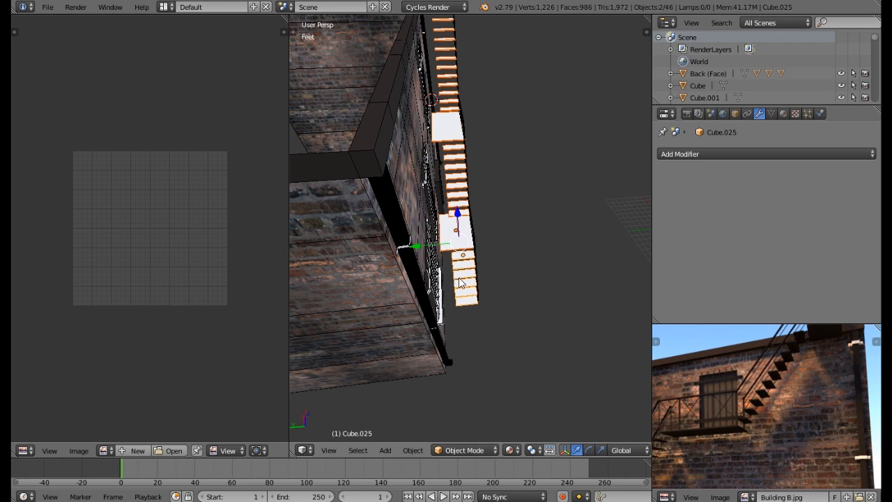
{"action": "key", "text": "ctrl+j"}
- Select the lower railing parts together with the joined stairs and merge them into one object
{"action": "middle_click_drag", "start_coordinate": [508, 249], "coordinate": [489, 218]}
{"action": "left_click_drag", "start_coordinate": [393, 247], "coordinate": [440, 257]}
{"action": "right_click", "coordinate": [440, 257]}
{"action": "mouse_move", "coordinate": [444, 255]}
{"action": "middle_mouse_down"}
{"action": "mouse_move", "coordinate": [435, 230]}
{"action": "mouse_move", "coordinate": [484, 247]}
{"action": "middle_mouse_up"}
{"action": "key", "text": "a"}
{"action": "key", "text": "c"}
{"action": "mouse_move", "coordinate": [497, 247]}
{"action": "left_mouse_down"}
{"action": "mouse_move", "coordinate": [478, 223]}
{"action": "mouse_move", "coordinate": [478, 205]}
{"action": "left_mouse_up"}
{"action": "scroll", "coordinate": [486, 234], "scroll_direction": "up", "scroll_amount": 2}
{"action": "key", "text": "Escape"}
{"action": "key", "text": "ctrl+j"}
{"action": "middle_click_drag", "start_coordinate": [495, 215], "coordinate": [478, 222]}
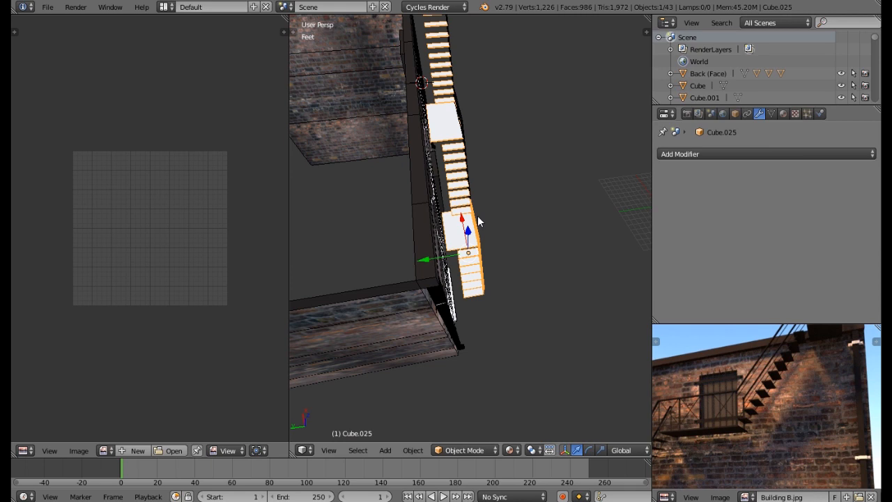
- Add the railing parts along the middle flight and upper landing to the selection and join them to the stairs
{"action": "key", "text": "c"}
{"action": "left_click_drag", "start_coordinate": [478, 160], "coordinate": [467, 105]}
{"action": "key", "text": "Escape"}
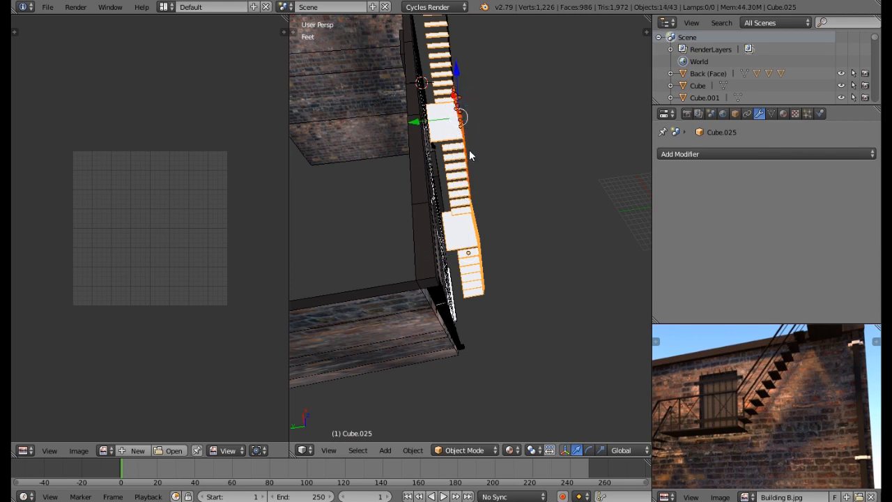
{"action": "mouse_move", "coordinate": [502, 153]}
{"action": "middle_mouse_down"}
{"action": "mouse_move", "coordinate": [459, 152]}
{"action": "mouse_move", "coordinate": [514, 124]}
{"action": "mouse_move", "coordinate": [567, 72]}
{"action": "mouse_move", "coordinate": [513, 161]}
{"action": "mouse_move", "coordinate": [504, 144]}
{"action": "mouse_move", "coordinate": [505, 165]}
{"action": "middle_mouse_up"}
{"action": "key", "text": "ctrl+j"}
- Select the rails, posts and cross braces of the top landing with the upper flight's handrails, and join them
{"action": "right_click", "coordinate": [497, 155]}
{"action": "key", "text": "KP_Decimal"}
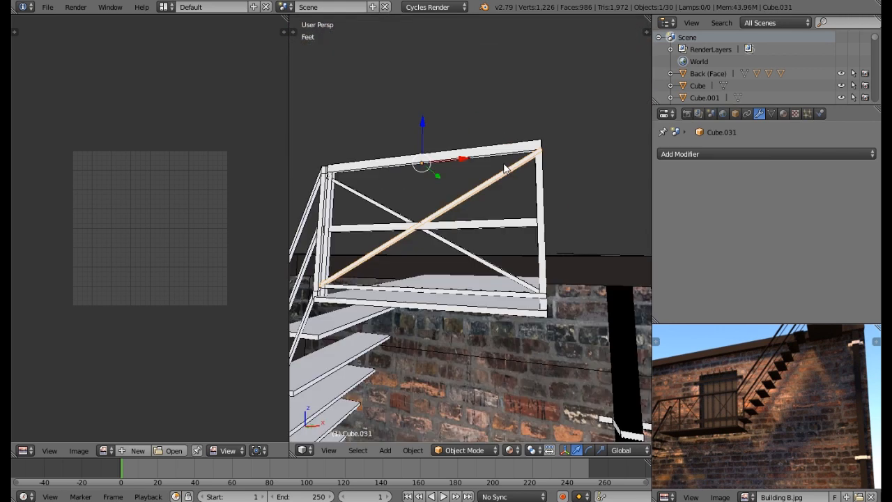
{"action": "right_click", "coordinate": [473, 153], "text": "shift"}
{"action": "right_click", "coordinate": [539, 202], "text": "shift"}
{"action": "right_click", "coordinate": [522, 221], "text": "shift"}
{"action": "right_click", "coordinate": [468, 251], "text": "shift"}
{"action": "right_click", "coordinate": [449, 287], "text": "shift"}
{"action": "right_click", "coordinate": [450, 287], "text": "shift"}
{"action": "scroll", "coordinate": [412, 279], "scroll_direction": "down", "scroll_amount": 6}
{"action": "right_click", "coordinate": [380, 258], "text": "shift"}
{"action": "scroll", "coordinate": [380, 257], "scroll_direction": "up", "scroll_amount": 6}
{"action": "left_click", "coordinate": [393, 251]}
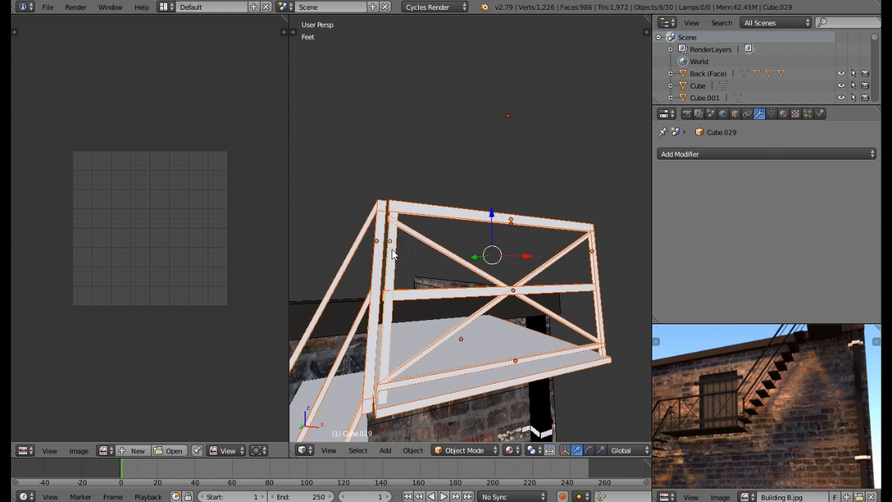
{"action": "key", "text": "ctrl+j"}
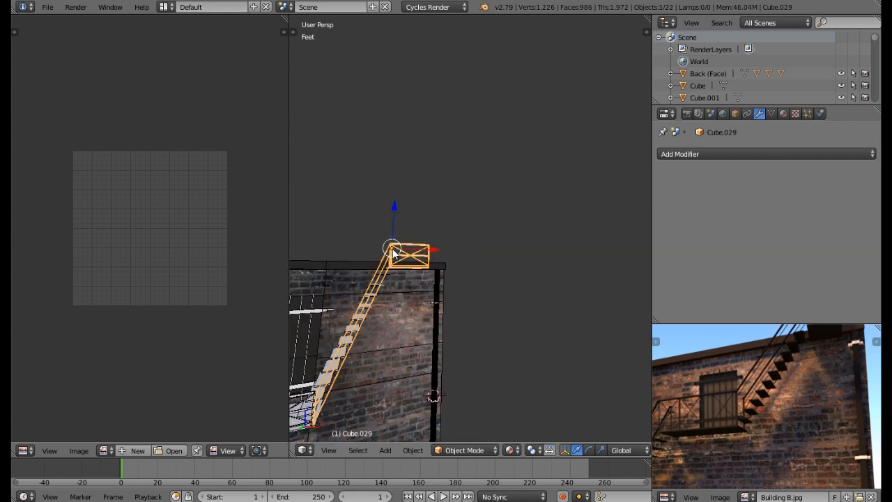
- Join the top railing assembly to the rest of the fire escape and check the result by trying a vertical move
{"action": "middle_click_drag", "start_coordinate": [393, 254], "coordinate": [522, 286]}
{"action": "right_click", "coordinate": [512, 286], "text": "shift"}
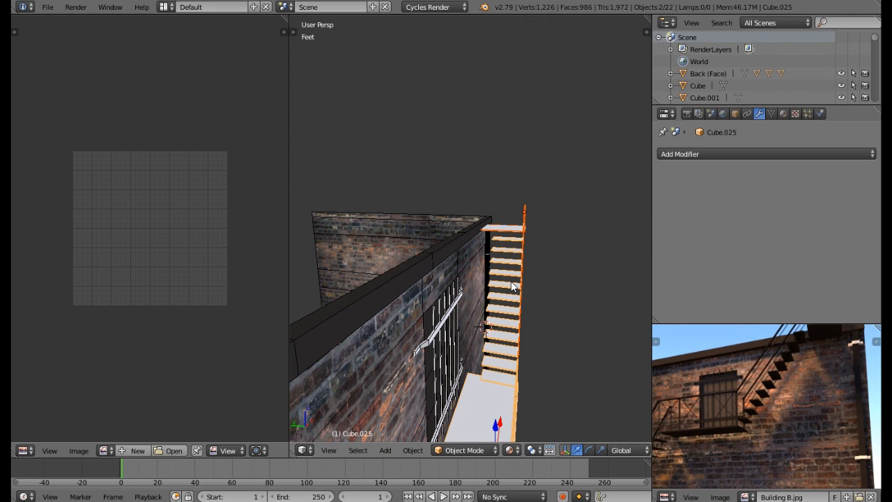
{"action": "key", "text": "ctrl+j"}
{"action": "mouse_move", "coordinate": [512, 285]}
{"action": "middle_mouse_down"}
{"action": "mouse_move", "coordinate": [440, 258]}
{"action": "mouse_move", "coordinate": [458, 323]}
{"action": "mouse_move", "coordinate": [505, 270]}
{"action": "middle_mouse_up"}
{"action": "key", "text": "g"}
{"action": "key", "text": "z"}
{"action": "left_click", "coordinate": [486, 255]}
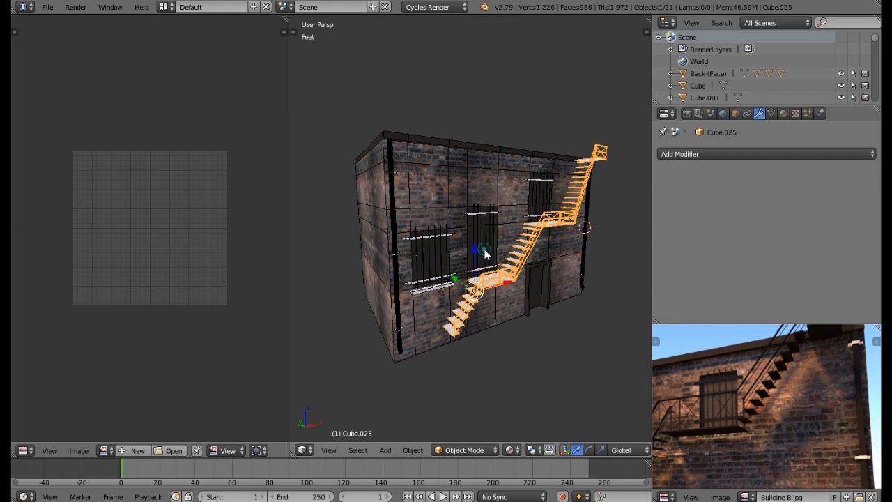
{"action": "middle_click_drag", "start_coordinate": [484, 233], "coordinate": [569, 226]}
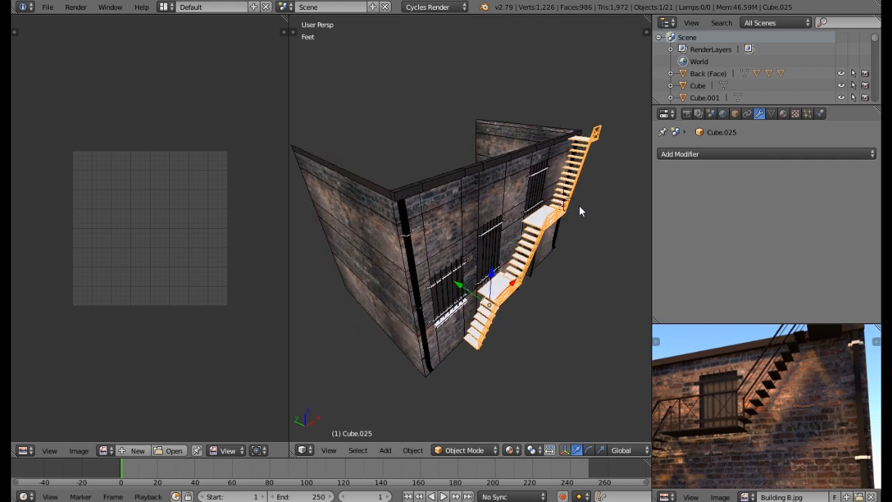
{"action": "left_click", "coordinate": [784, 114]}
{"action": "left_click", "coordinate": [712, 190]}
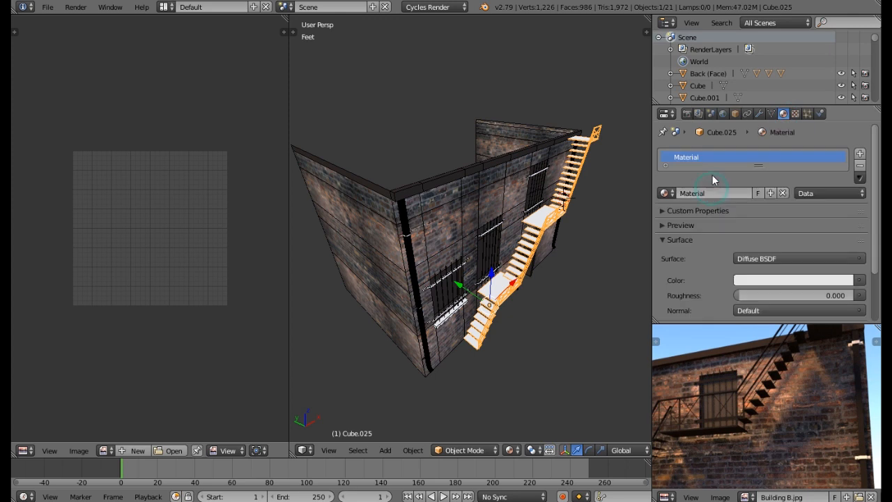
{"action": "left_click", "coordinate": [711, 193]}
{"action": "left_click", "coordinate": [861, 171]}
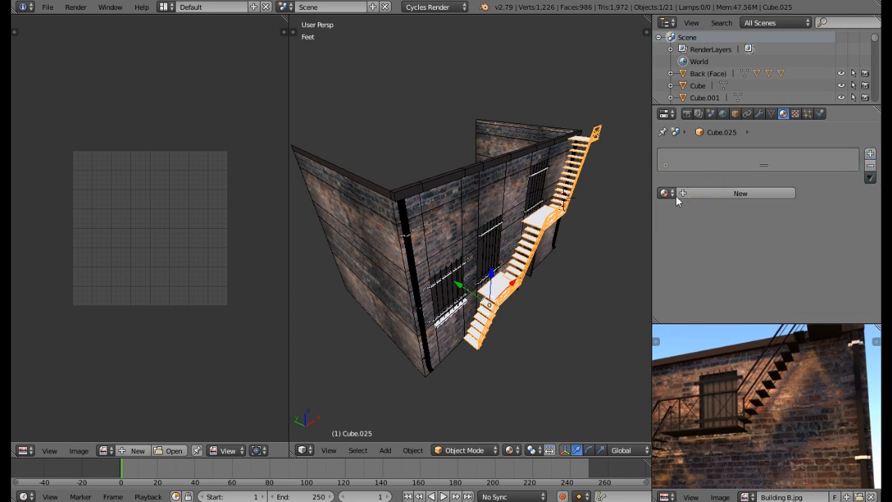
- Search the existing materials for a stairs material and leave the list without assigning one
{"action": "left_click", "coordinate": [667, 194]}
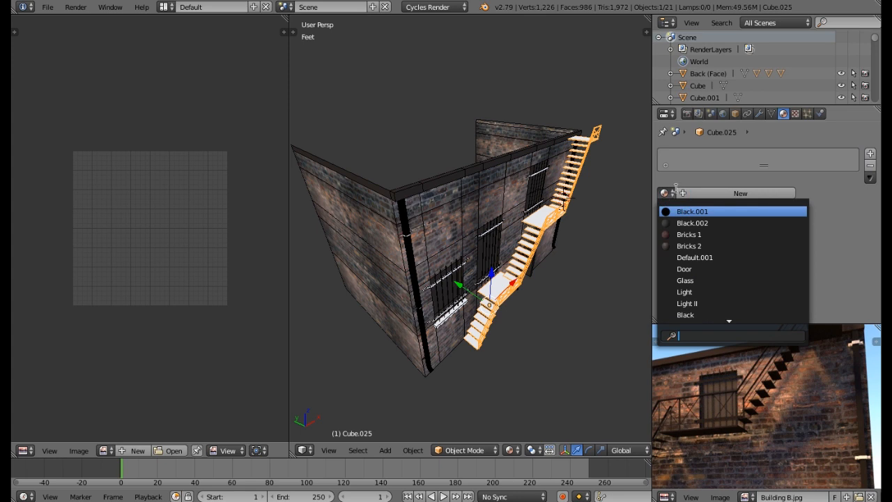
{"action": "type", "text": "s"}
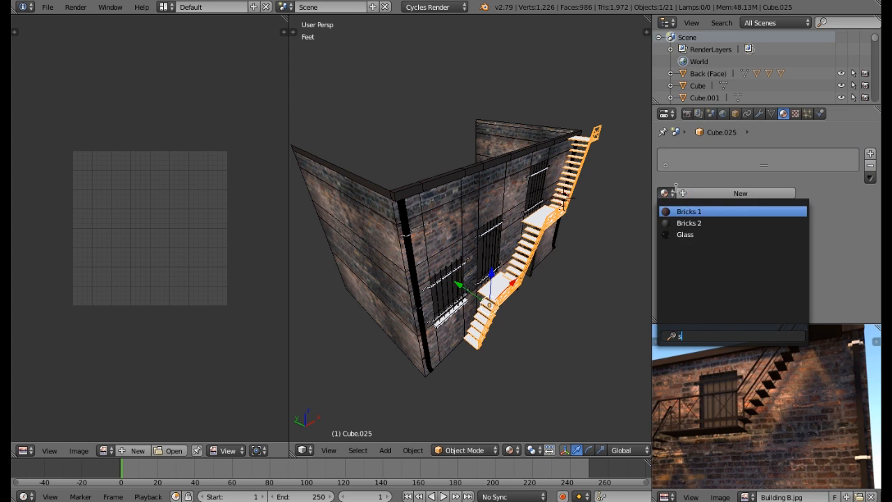
{"action": "type", "text": "t"}
{"action": "key", "text": "BackSpace"}
{"action": "key", "text": "BackSpace"}
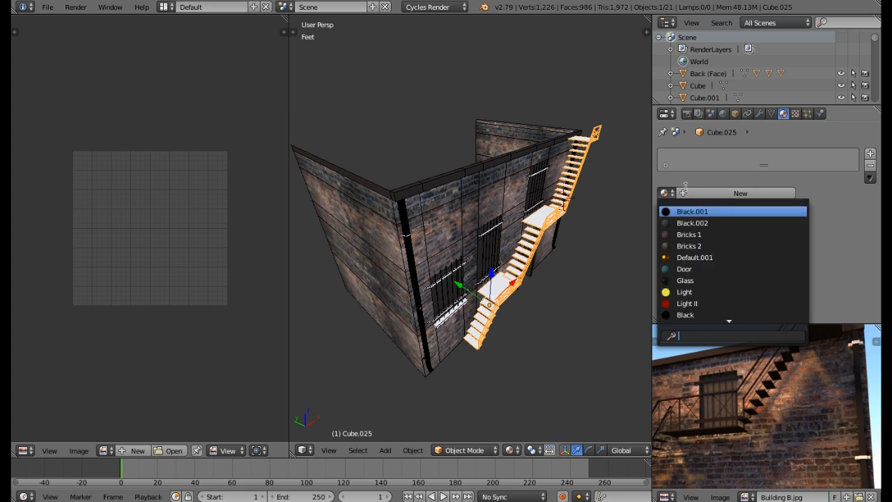
{"action": "key", "text": "Escape"}
- Create a new material for the joined fire escape and name it Stairs
{"action": "left_click", "coordinate": [710, 193]}
{"action": "left_click", "coordinate": [702, 192]}
{"action": "type", "text": "Stairs"}
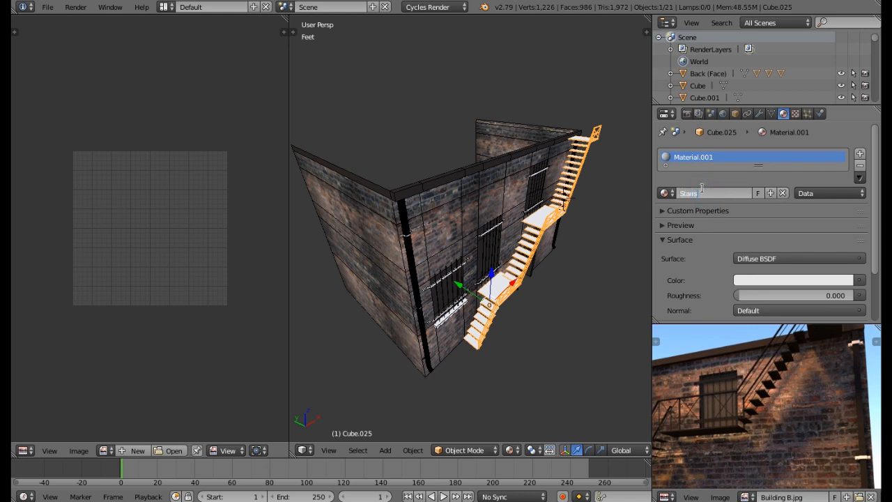
{"action": "key", "text": "Return"}
- Set the Stairs material's diffuse colour to a very dark reddish brown and inspect it on the fire escape
{"action": "left_click", "coordinate": [805, 280]}
{"action": "left_click_drag", "start_coordinate": [788, 173], "coordinate": [783, 191]}
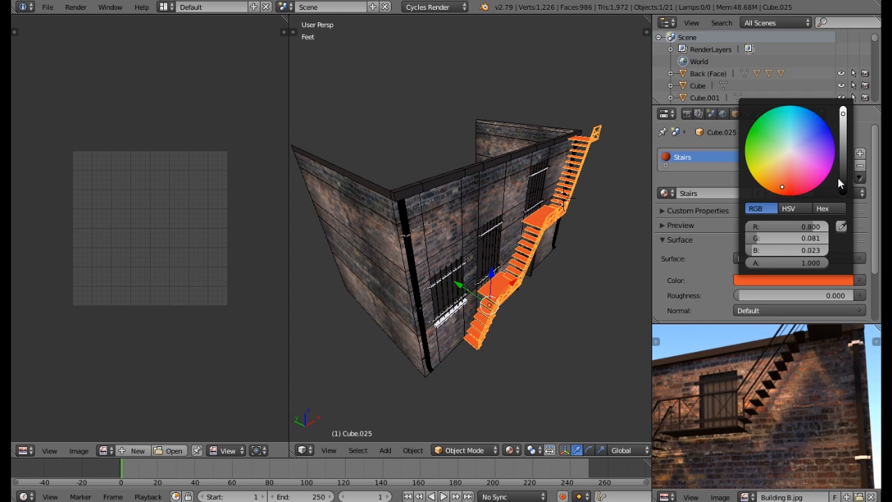
{"action": "left_click_drag", "start_coordinate": [843, 113], "coordinate": [843, 181]}
{"action": "middle_click_drag", "start_coordinate": [631, 231], "coordinate": [497, 215]}
{"action": "key", "text": "a"}
{"action": "middle_click_drag", "start_coordinate": [561, 248], "coordinate": [496, 258]}
{"action": "middle_click_drag", "start_coordinate": [493, 224], "coordinate": [537, 185]}
{"action": "scroll", "coordinate": [544, 205], "scroll_direction": "up", "scroll_amount": 3}
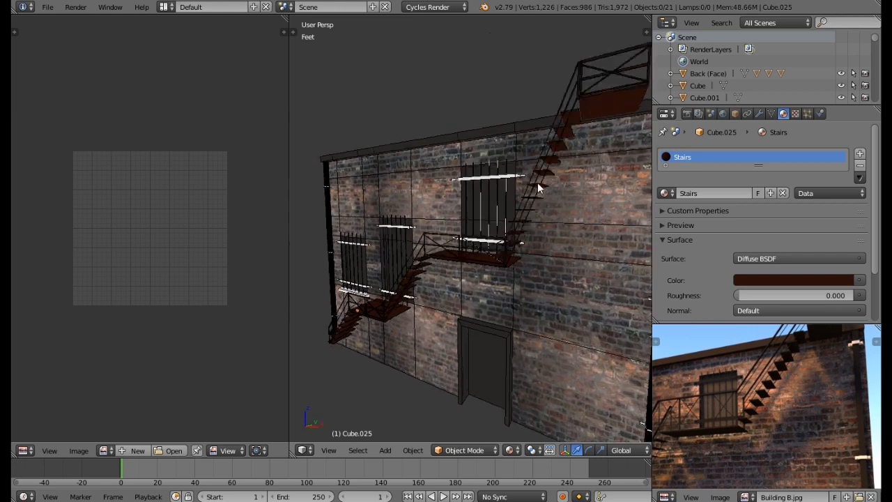
{"action": "scroll", "coordinate": [537, 186], "scroll_direction": "up", "scroll_amount": 6}
{"action": "scroll", "coordinate": [537, 185], "scroll_direction": "down", "scroll_amount": 2}
{"action": "right_click", "coordinate": [530, 179]}
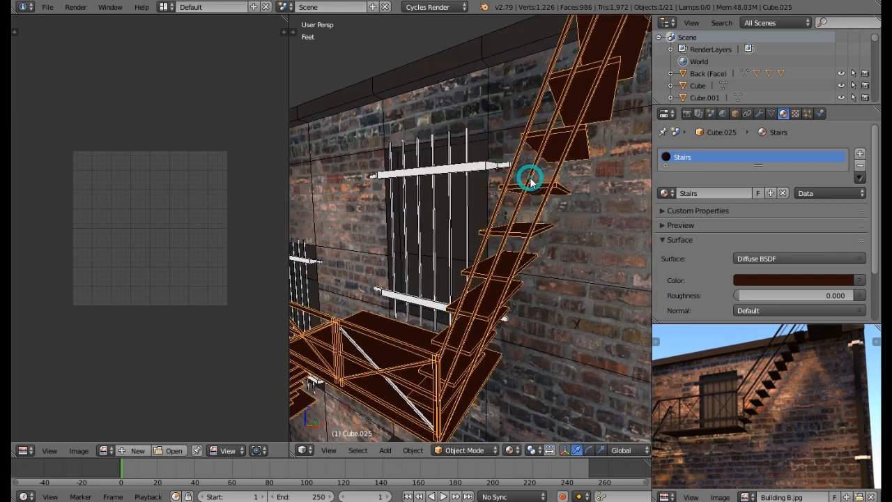
{"action": "key", "text": "Tab"}
{"action": "key", "text": "a"}
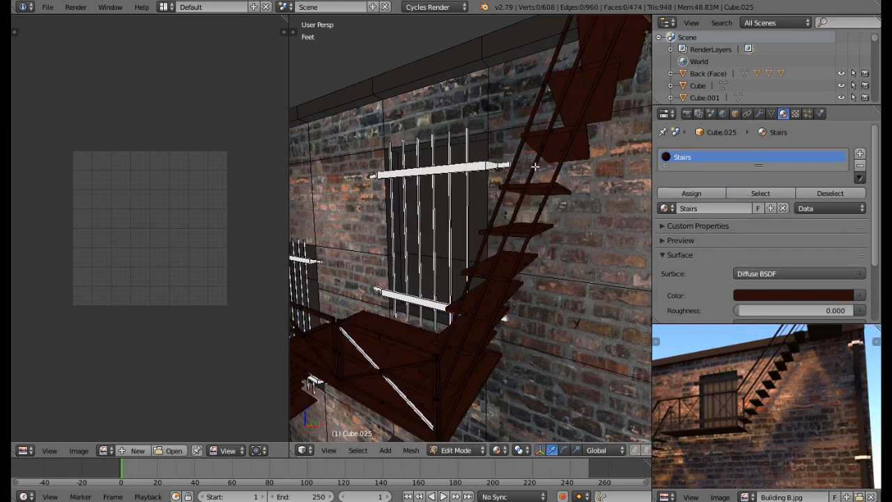
{"action": "key", "text": "l"}
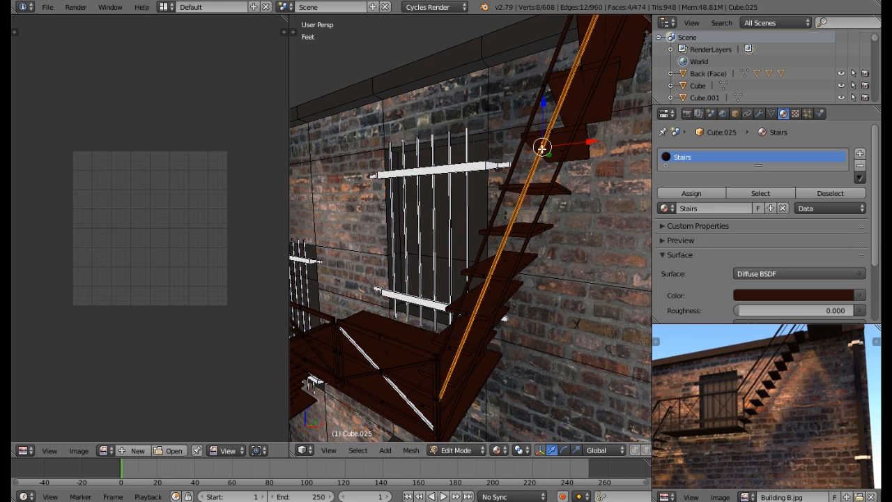
{"action": "key", "text": "s"}
{"action": "key", "text": "z"}
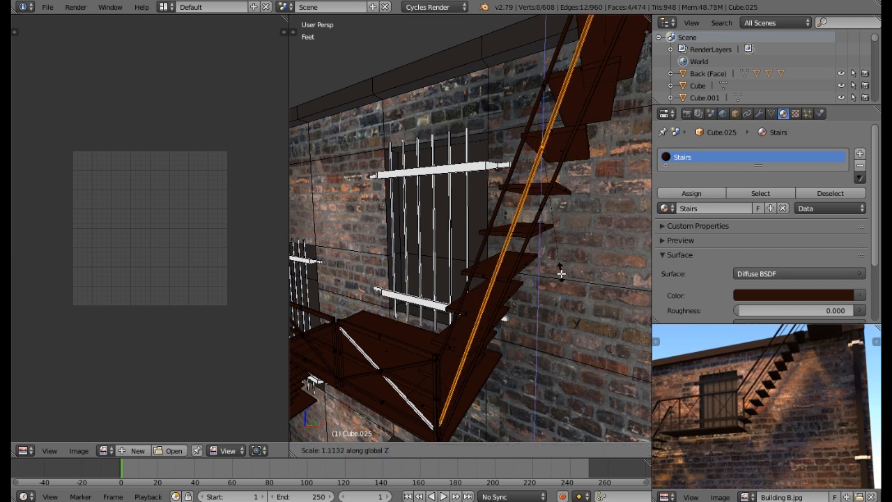
{"action": "right_click", "coordinate": [562, 274]}
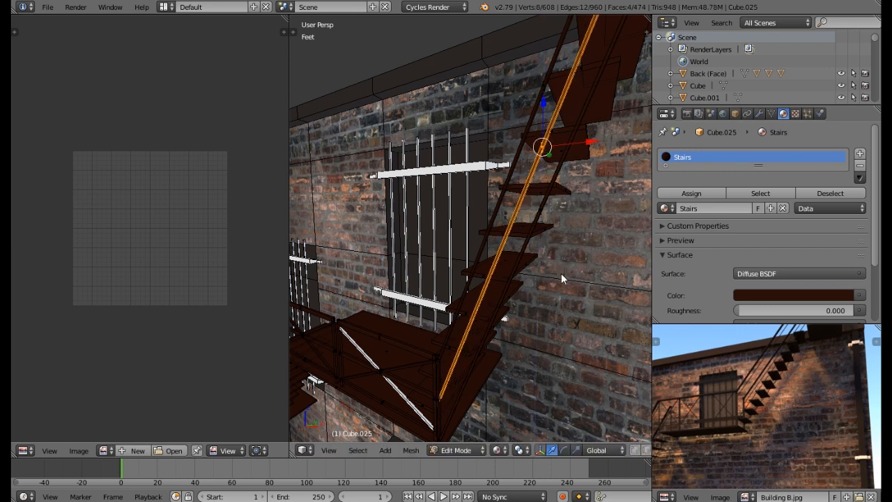
{"action": "key", "text": "Tab"}
{"action": "scroll", "coordinate": [561, 274], "scroll_direction": "down", "scroll_amount": 4}
{"action": "middle_click_drag", "start_coordinate": [527, 291], "coordinate": [594, 299]}
{"action": "scroll", "coordinate": [535, 322], "scroll_direction": "down", "scroll_amount": 3}
{"action": "key", "text": "a"}
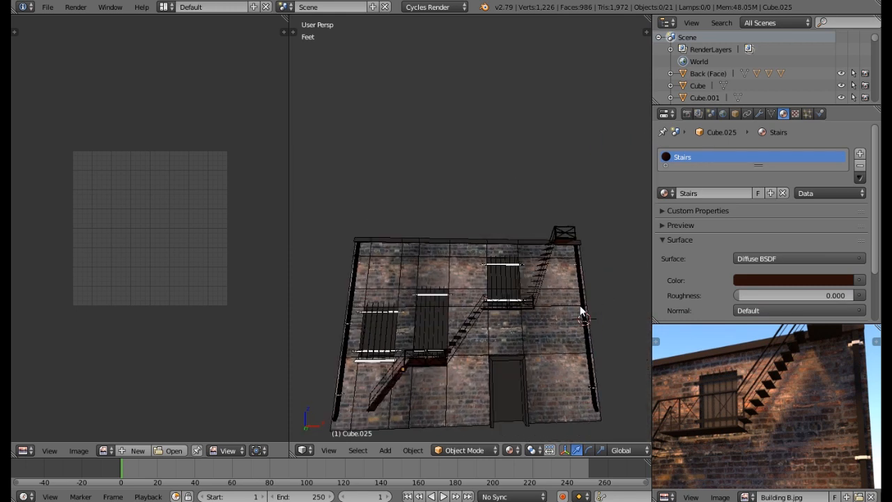
- Select the door face in the front wall's mesh and add a second material slot with a new material named Door
{"action": "middle_click_drag", "start_coordinate": [514, 347], "coordinate": [490, 357]}
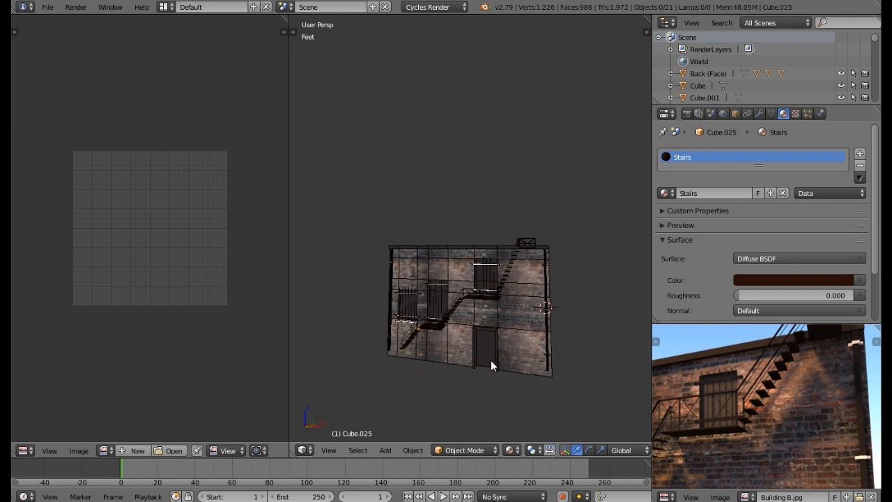
{"action": "scroll", "coordinate": [491, 359], "scroll_direction": "up", "scroll_amount": 8}
{"action": "key", "text": "Tab"}
{"action": "scroll", "coordinate": [490, 348], "scroll_direction": "up", "scroll_amount": 5}
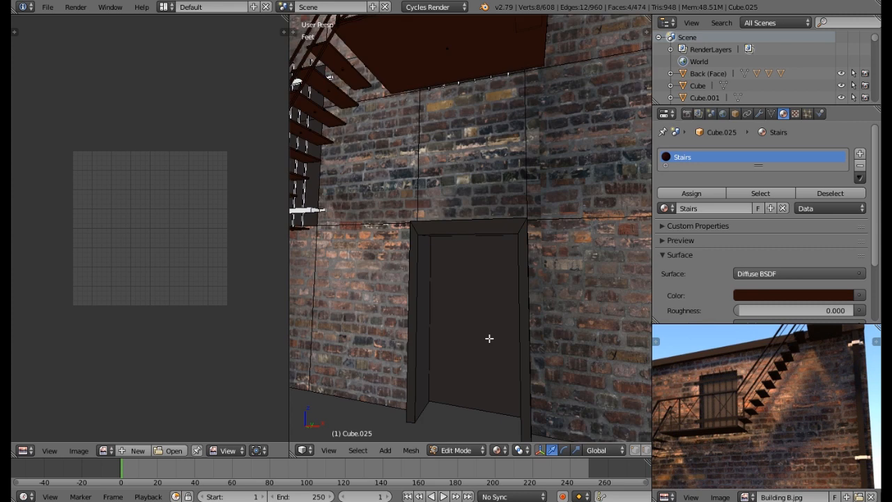
{"action": "key", "text": "Tab"}
{"action": "right_click", "coordinate": [488, 339]}
{"action": "key", "text": "Tab"}
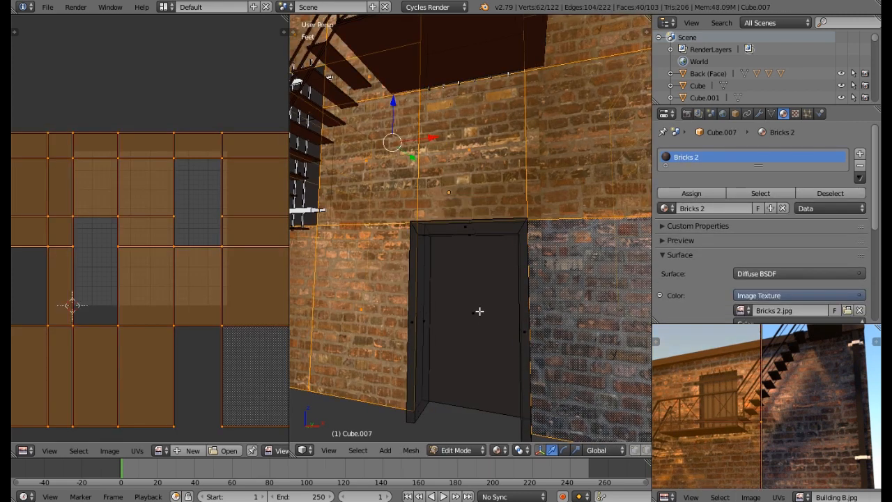
{"action": "right_click", "coordinate": [488, 339]}
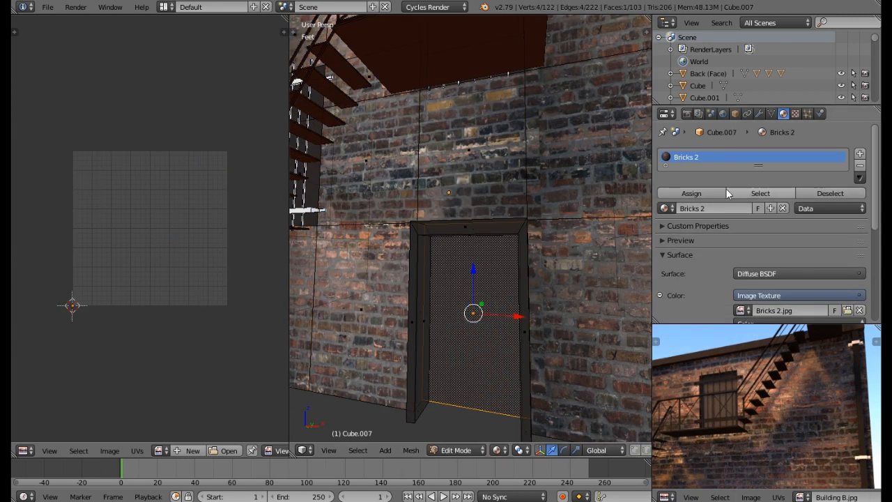
{"action": "left_click", "coordinate": [860, 154]}
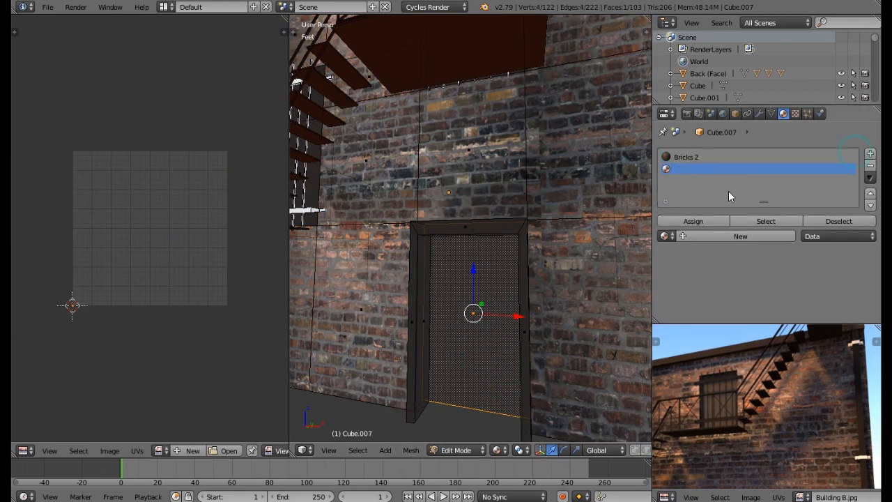
{"action": "left_click", "coordinate": [706, 236]}
{"action": "left_click", "coordinate": [711, 236]}
{"action": "type", "text": "Door"}
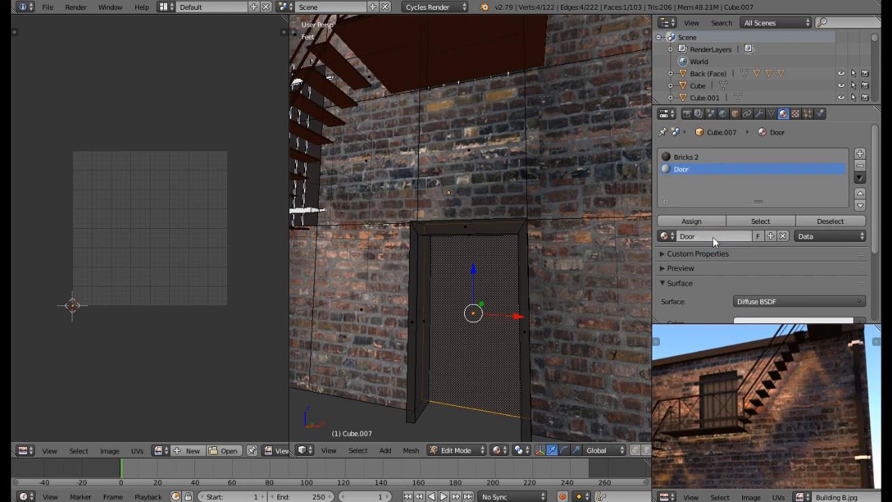
{"action": "key", "text": "Return"}
- Give the Door material's colour an Image Texture using Door.jpg from the Textures folder
{"action": "scroll", "coordinate": [742, 255], "scroll_direction": "down", "scroll_amount": 2}
{"action": "left_click", "coordinate": [860, 276]}
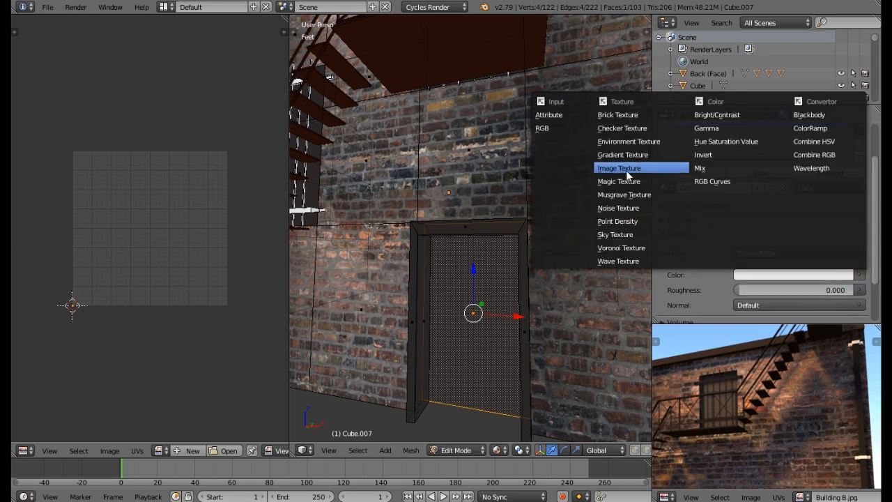
{"action": "left_click", "coordinate": [624, 173]}
{"action": "left_click", "coordinate": [811, 290]}
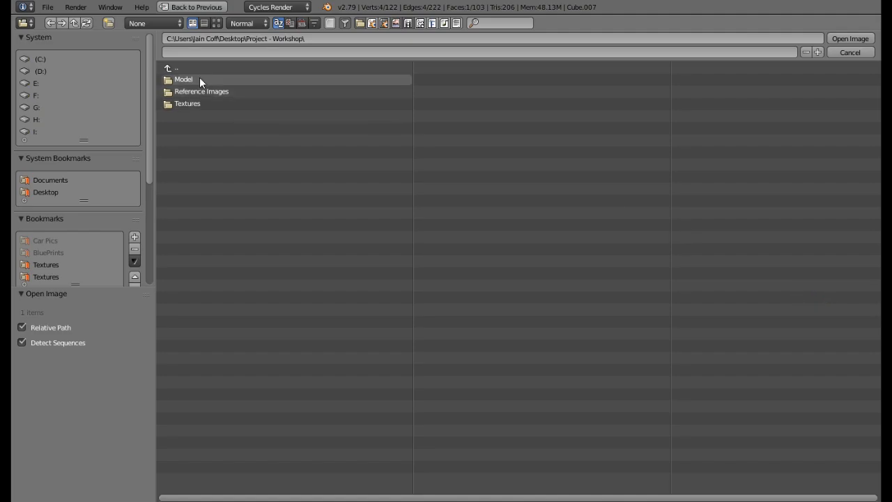
{"action": "left_click", "coordinate": [193, 103]}
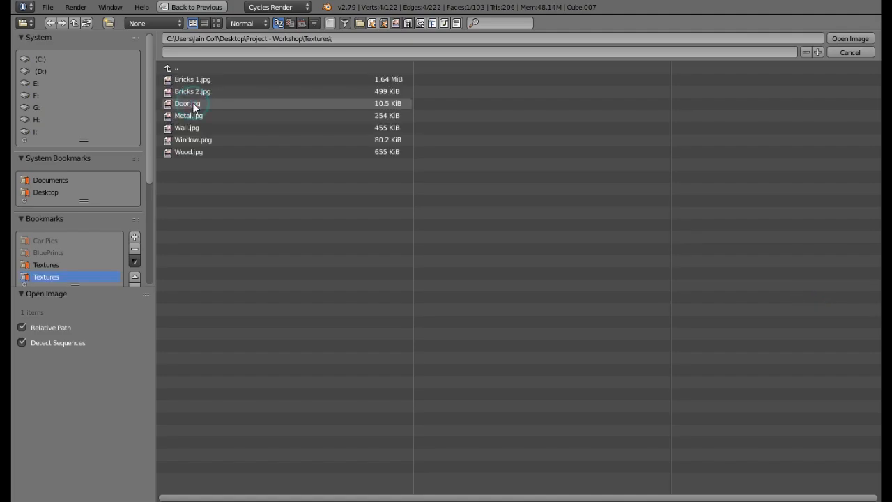
{"action": "left_click", "coordinate": [216, 24]}
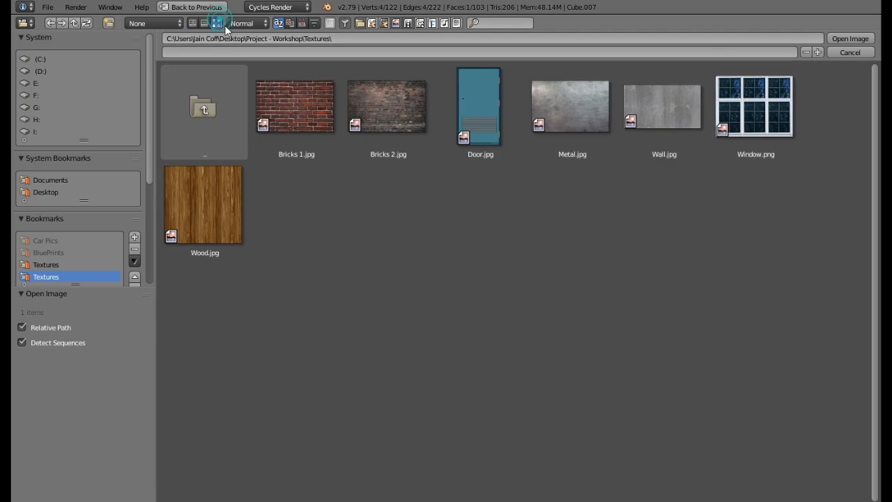
{"action": "double_click", "coordinate": [468, 104]}
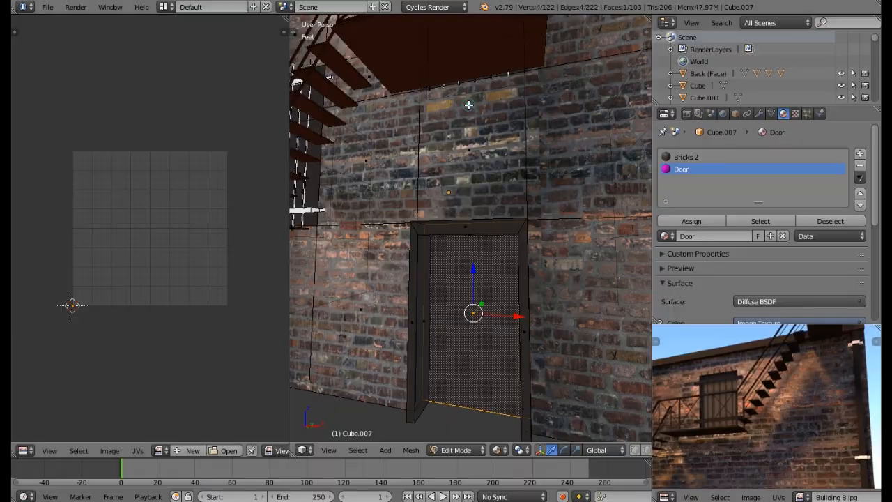
- Assign the Door material to the door face, unwrap it from the front with Project from View (Bounds), and leave mesh editing
{"action": "left_click", "coordinate": [691, 221]}
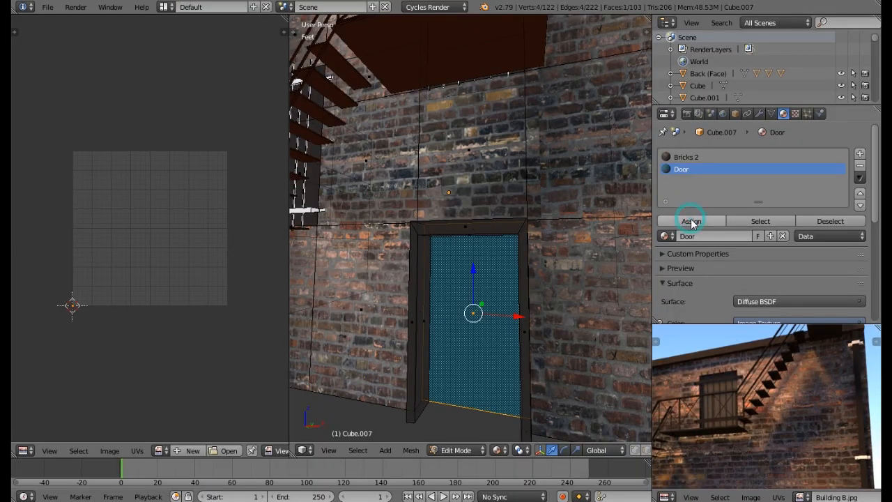
{"action": "middle_click_drag", "start_coordinate": [502, 281], "coordinate": [515, 280]}
{"action": "key", "text": "KP_1"}
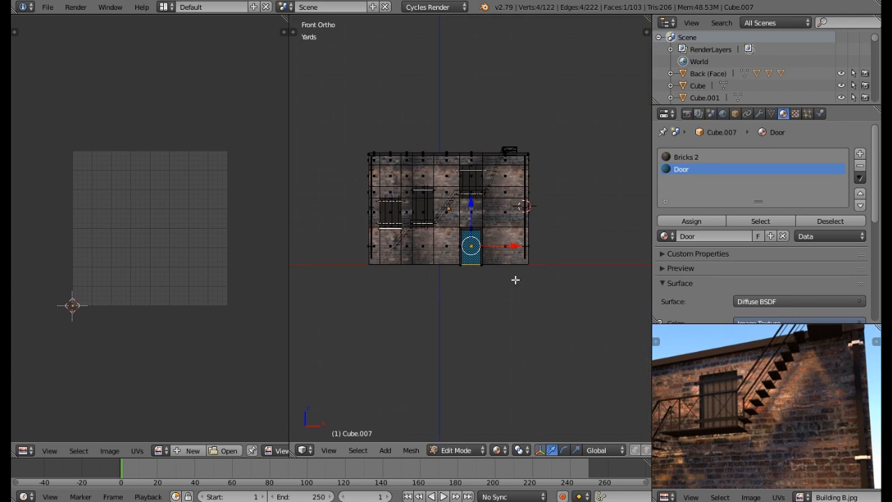
{"action": "scroll", "coordinate": [460, 212], "scroll_direction": "up", "scroll_amount": 8}
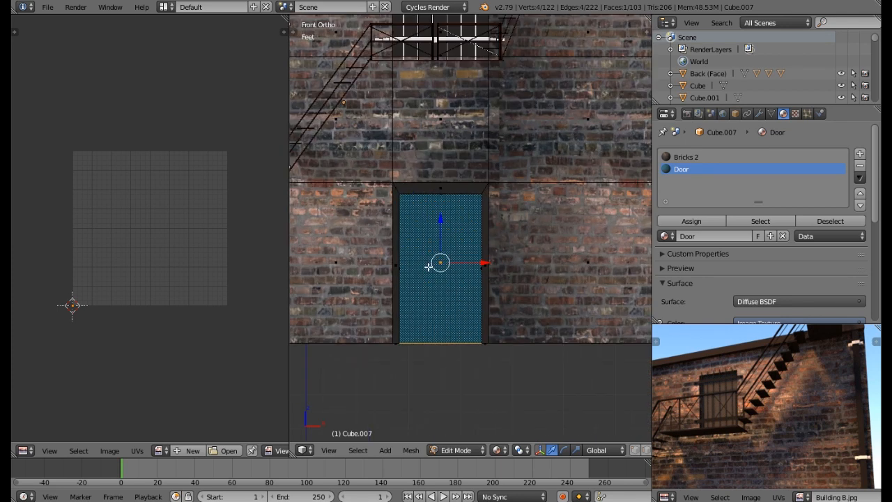
{"action": "key", "text": "u"}
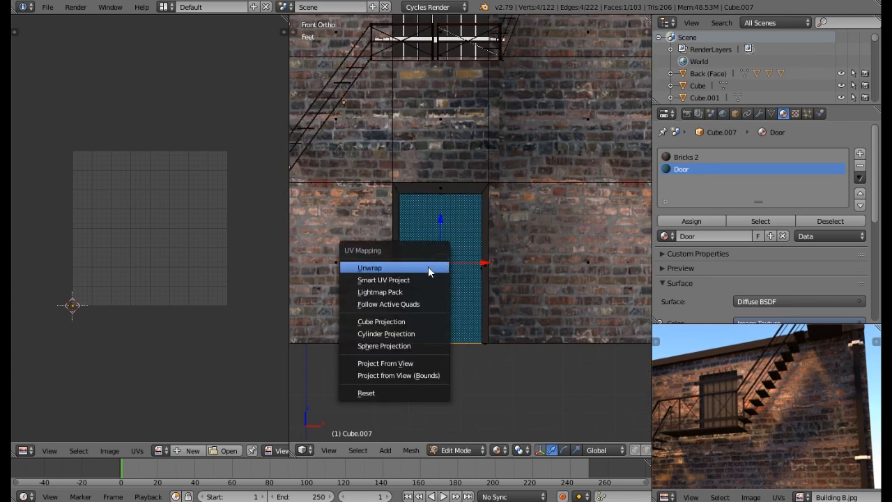
{"action": "left_click", "coordinate": [409, 376]}
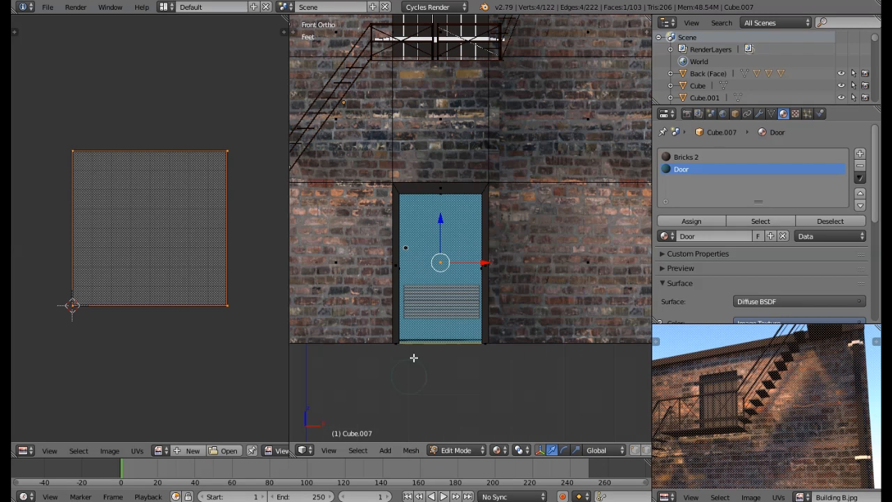
{"action": "middle_click_drag", "start_coordinate": [440, 323], "coordinate": [520, 301]}
{"action": "scroll", "coordinate": [421, 337], "scroll_direction": "down", "scroll_amount": 4}
{"action": "key", "text": "Tab"}
{"action": "scroll", "coordinate": [467, 325], "scroll_direction": "down", "scroll_amount": 5}
{"action": "scroll", "coordinate": [558, 449], "scroll_direction": "down", "scroll_amount": 4}
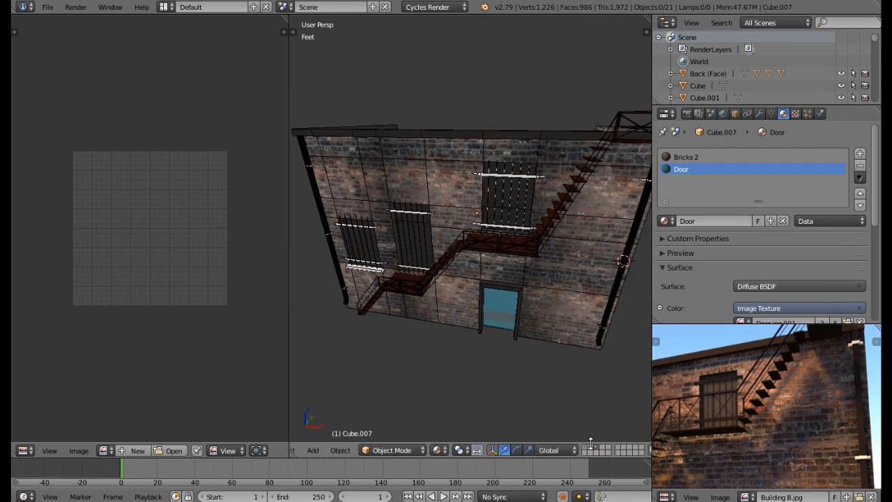
- Select all the building's parts and compare them with the objects on the other layers, ending with only the building's layer shown
{"action": "key", "text": "a"}
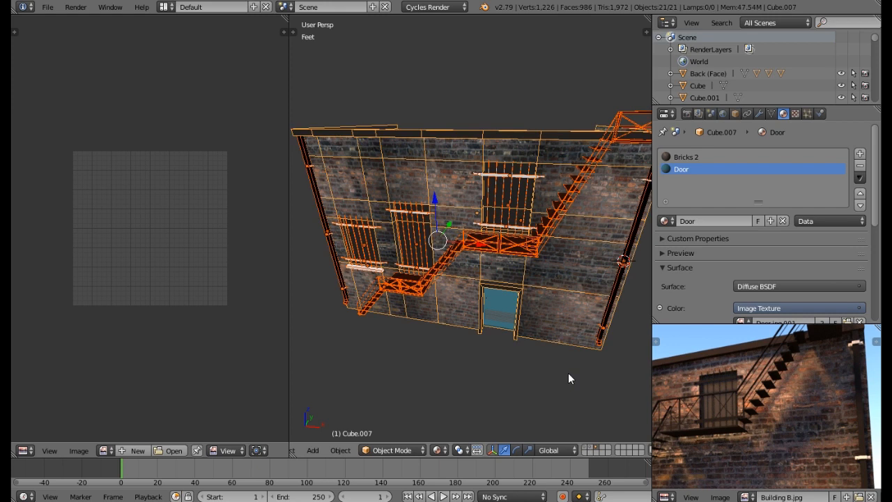
{"action": "left_click", "coordinate": [590, 447], "text": "shift"}
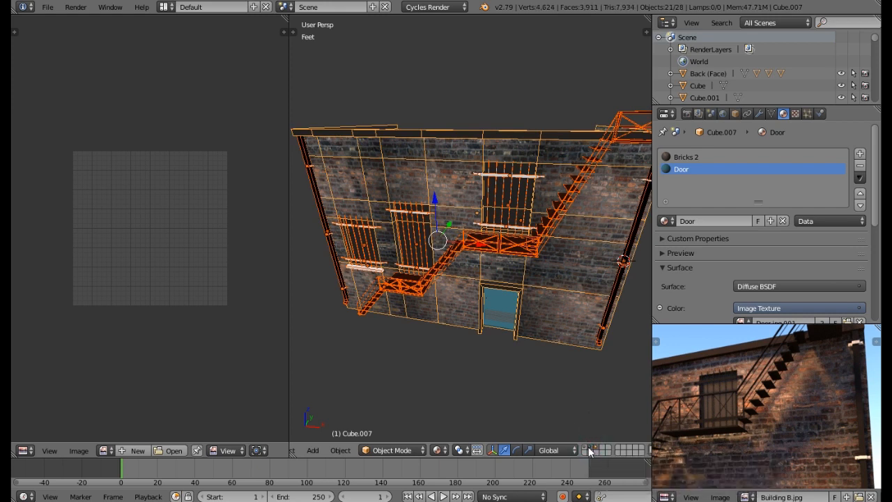
{"action": "scroll", "coordinate": [532, 367], "scroll_direction": "down", "scroll_amount": 3}
{"action": "middle_click_drag", "start_coordinate": [533, 367], "coordinate": [512, 352]}
{"action": "left_click", "coordinate": [590, 447]}
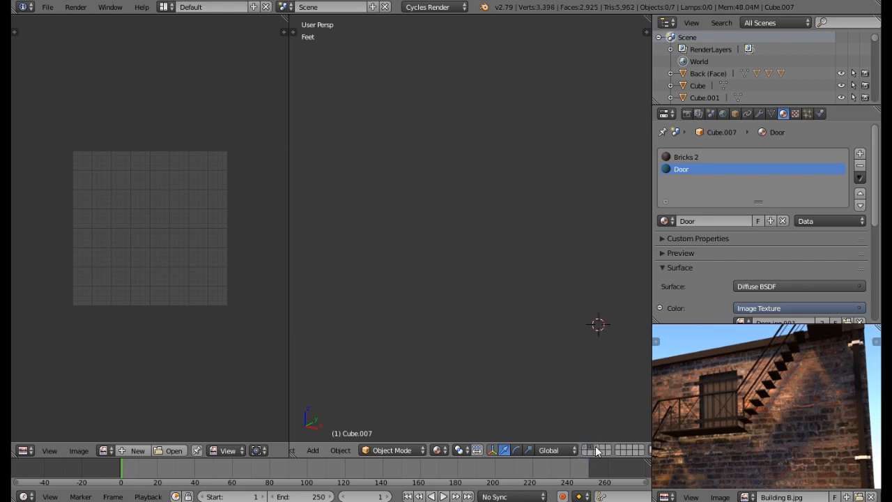
{"action": "left_click", "coordinate": [596, 449]}
{"action": "middle_click_drag", "start_coordinate": [498, 376], "coordinate": [365, 361]}
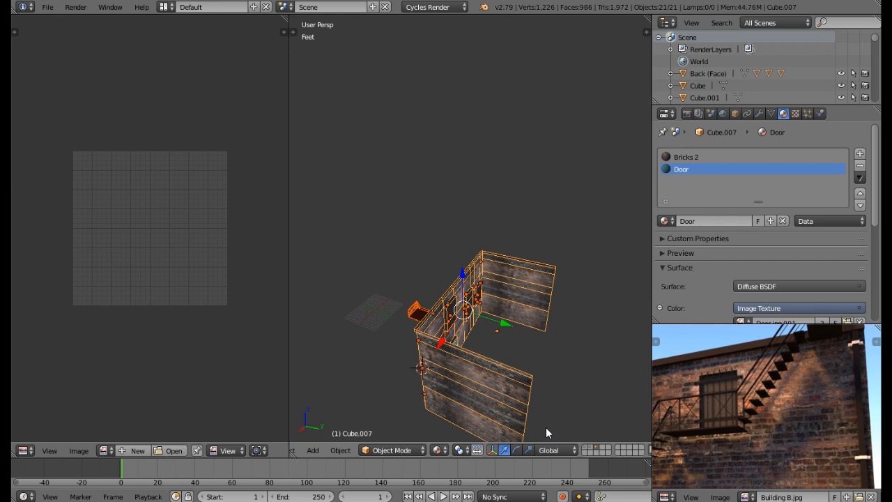
{"action": "left_click", "coordinate": [589, 450]}
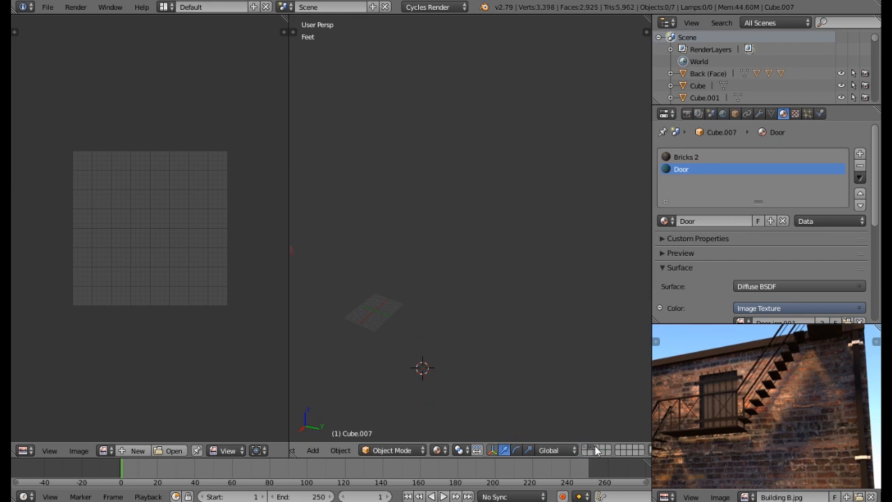
{"action": "left_click", "coordinate": [594, 450]}
{"action": "left_click", "coordinate": [581, 449], "text": "shift"}
{"action": "middle_click_drag", "start_coordinate": [468, 339], "coordinate": [492, 295]}
{"action": "middle_click_drag", "start_coordinate": [489, 263], "coordinate": [548, 347]}
{"action": "left_click", "coordinate": [593, 449]}
- Fill a roof face between the top edges of the building's two side walls and switch to face selection
{"action": "key", "text": "Tab"}
{"action": "scroll", "coordinate": [547, 253], "scroll_direction": "up", "scroll_amount": 3}
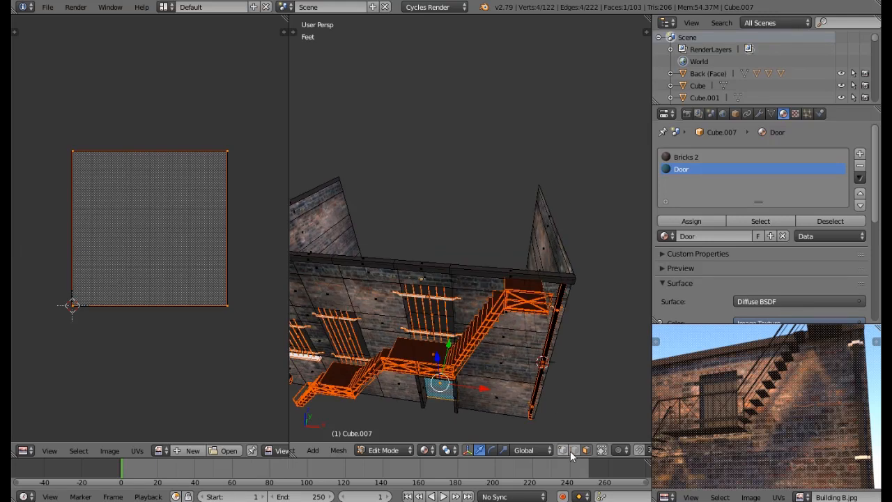
{"action": "right_click", "coordinate": [556, 240]}
{"action": "middle_click_drag", "start_coordinate": [557, 240], "coordinate": [302, 197]}
{"action": "right_click", "coordinate": [311, 201], "text": "shift"}
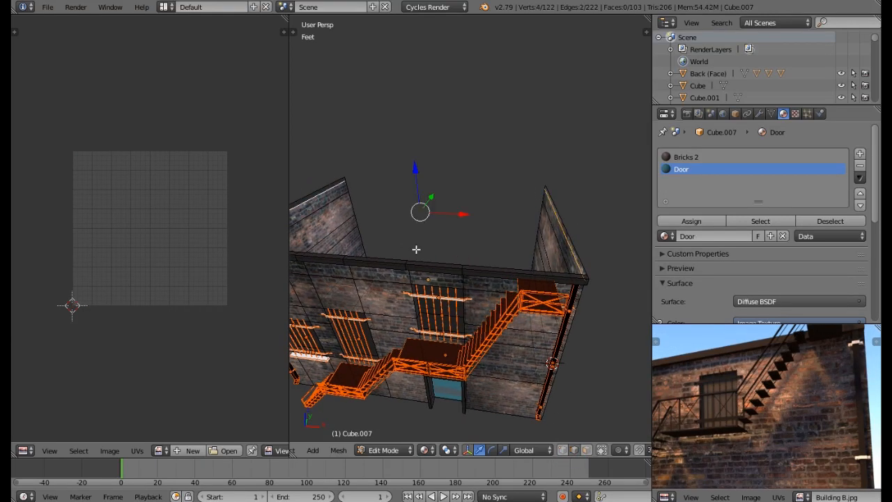
{"action": "key", "text": "f"}
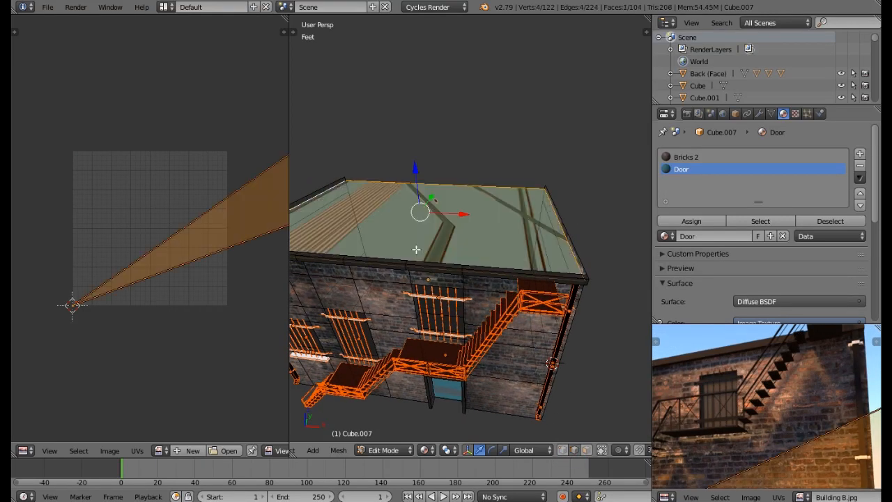
{"action": "left_click", "coordinate": [584, 450]}
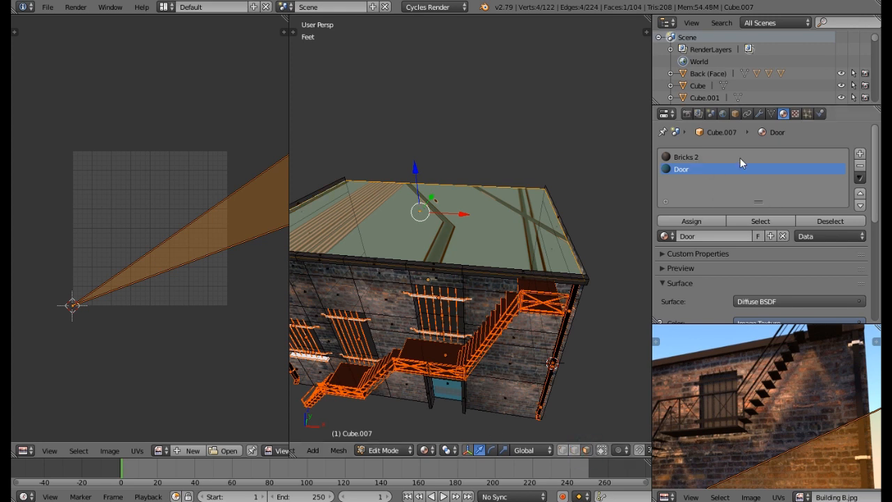
- Add a third material slot to the building and create a new material named Top in it
{"action": "left_click", "coordinate": [860, 154]}
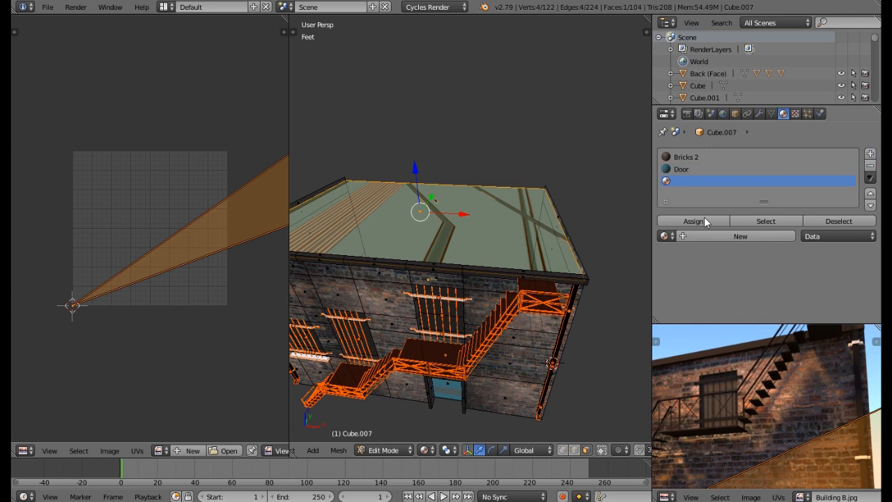
{"action": "left_click", "coordinate": [711, 235]}
{"action": "left_click", "coordinate": [711, 236]}
{"action": "type", "text": "Top"}
{"action": "key", "text": "Return"}
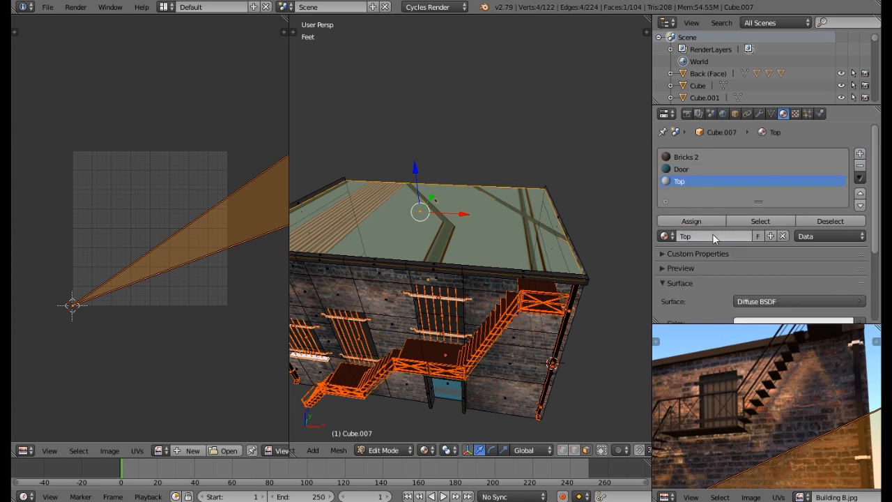
- Give the Top material's colour an Image Texture using Wall.jpg from the Textures folder
{"action": "scroll", "coordinate": [743, 254], "scroll_direction": "down", "scroll_amount": 2}
{"action": "left_click", "coordinate": [805, 276]}
{"action": "left_click", "coordinate": [805, 277]}
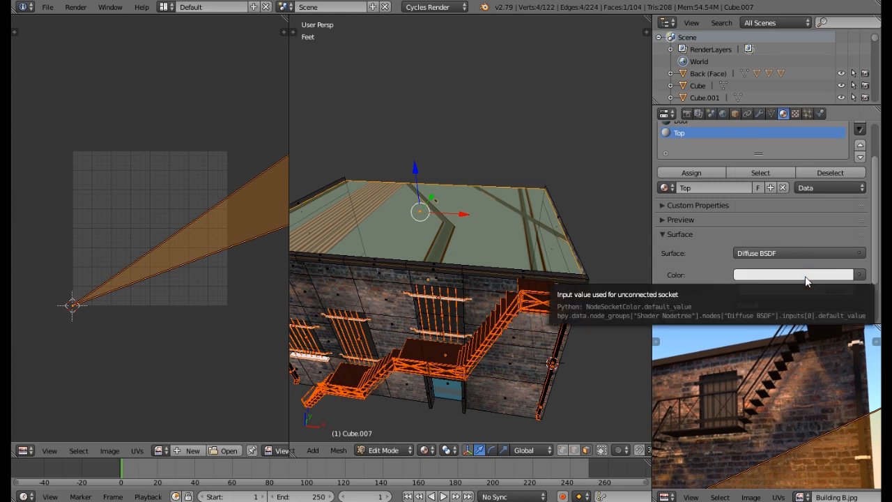
{"action": "left_click", "coordinate": [858, 276]}
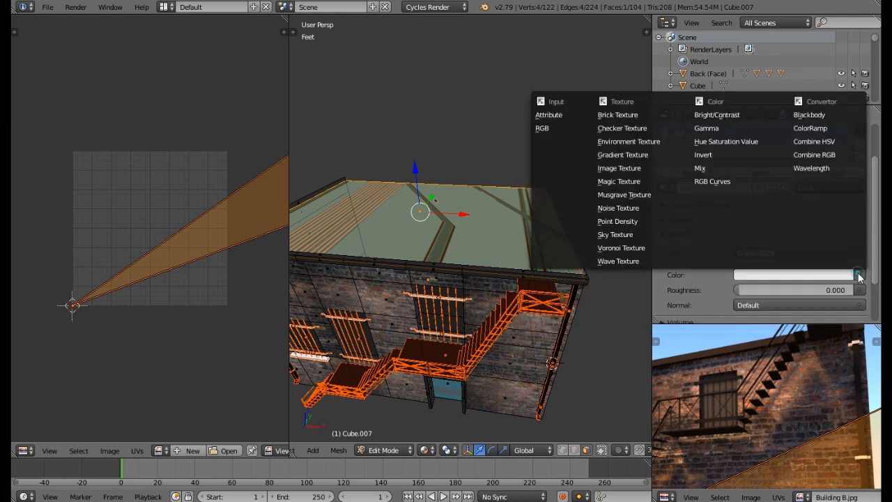
{"action": "left_click", "coordinate": [624, 168]}
{"action": "left_click", "coordinate": [803, 292]}
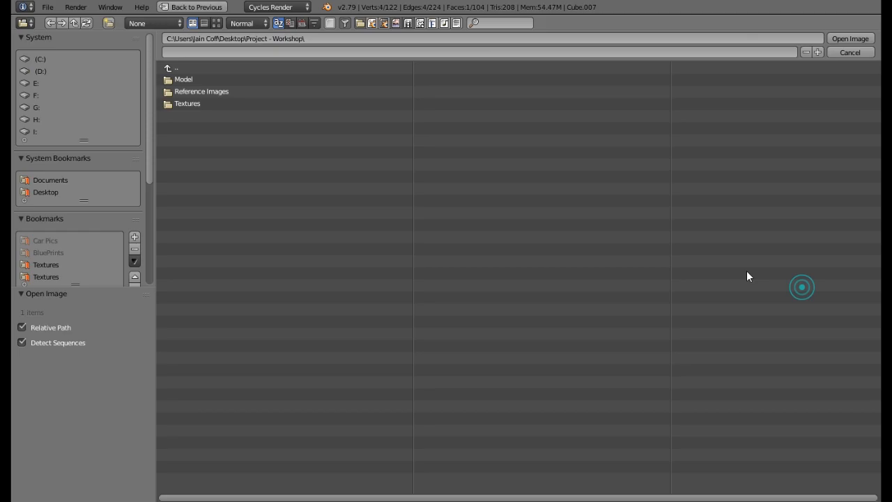
{"action": "left_click", "coordinate": [196, 105]}
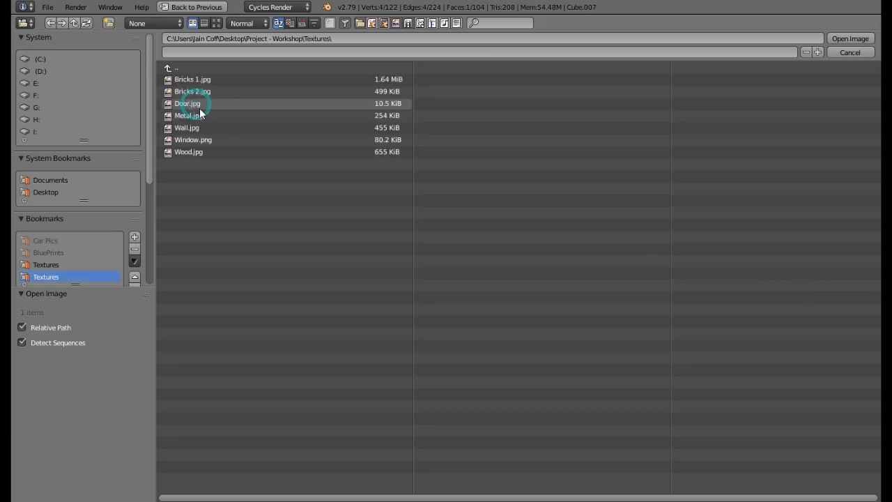
{"action": "left_click", "coordinate": [217, 24]}
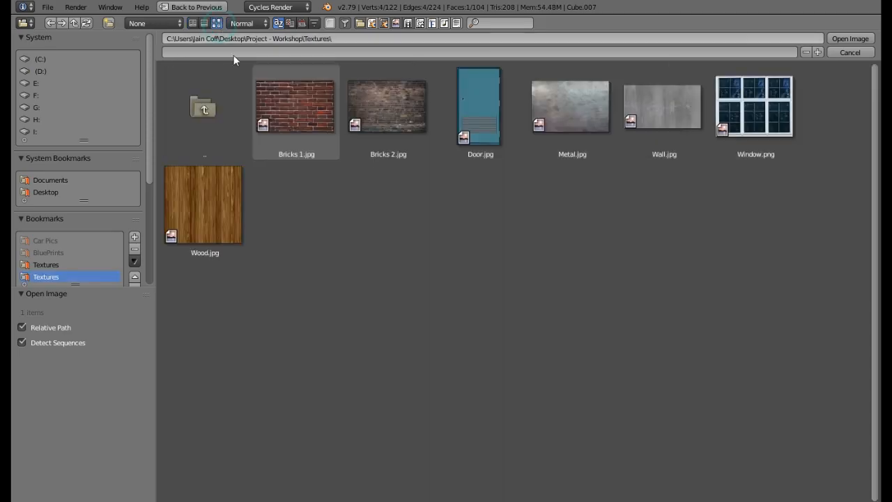
{"action": "double_click", "coordinate": [669, 117]}
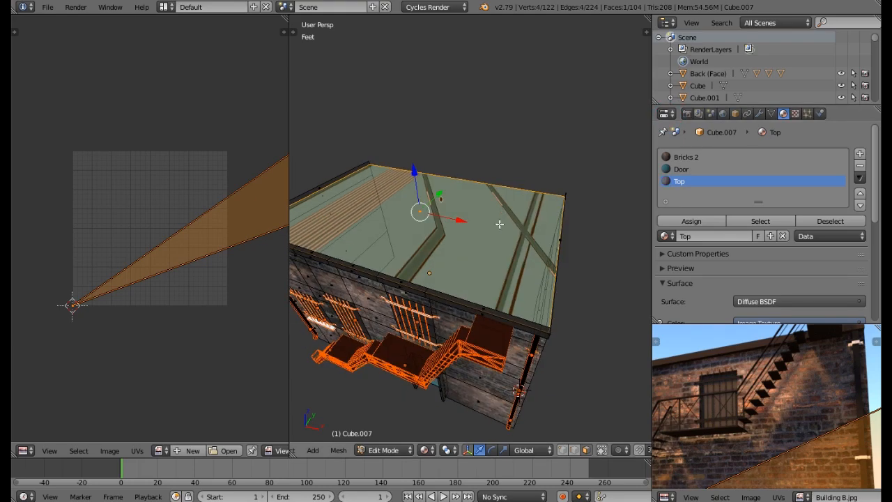
- Assign the Top material to the roof face, unwrap it with the standard Unwrap, and leave mesh editing
{"action": "left_click", "coordinate": [706, 222]}
{"action": "middle_click_drag", "start_coordinate": [533, 235], "coordinate": [535, 234]}
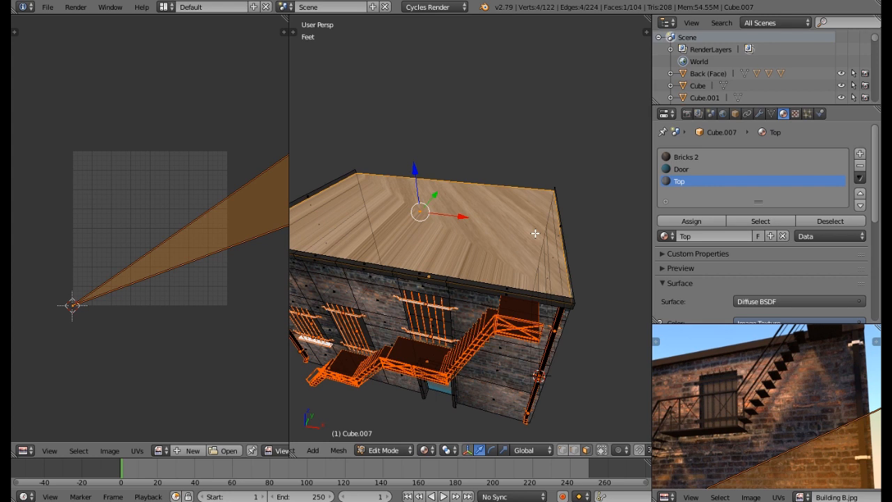
{"action": "key", "text": "KP_7"}
{"action": "key", "text": "u"}
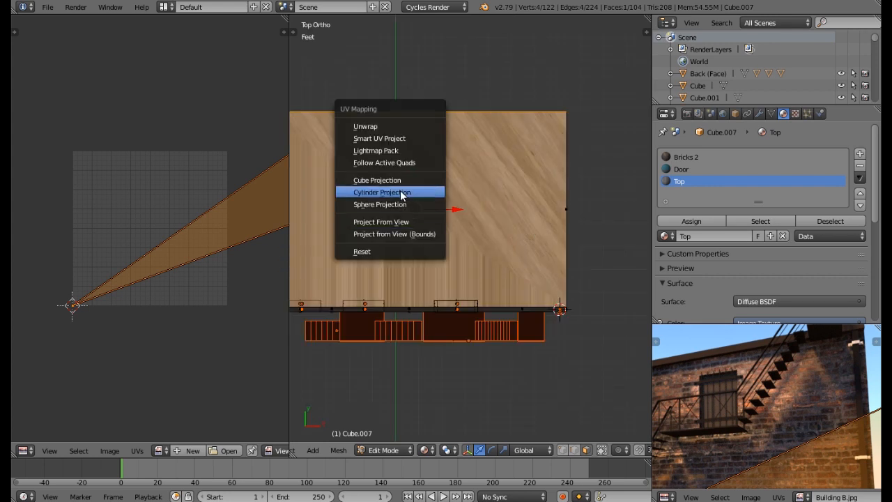
{"action": "left_click", "coordinate": [386, 128]}
{"action": "middle_click_drag", "start_coordinate": [412, 111], "coordinate": [481, 273]}
{"action": "key", "text": "Tab"}
- Show the layer with the surrounding block buildings and car alongside the brick building, and deselect everything
{"action": "left_click", "coordinate": [587, 447], "text": "shift"}
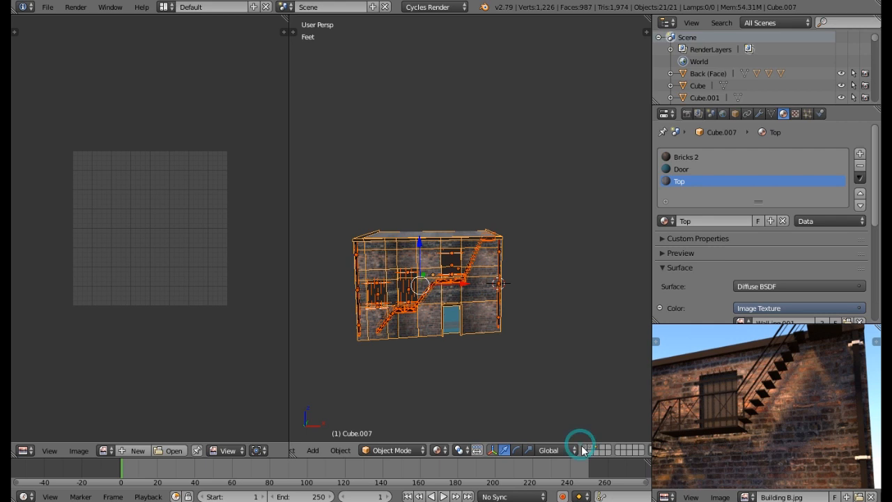
{"action": "middle_click_drag", "start_coordinate": [489, 335], "coordinate": [508, 251]}
{"action": "key", "text": "a"}
{"action": "scroll", "coordinate": [447, 353], "scroll_direction": "down", "scroll_amount": 3}
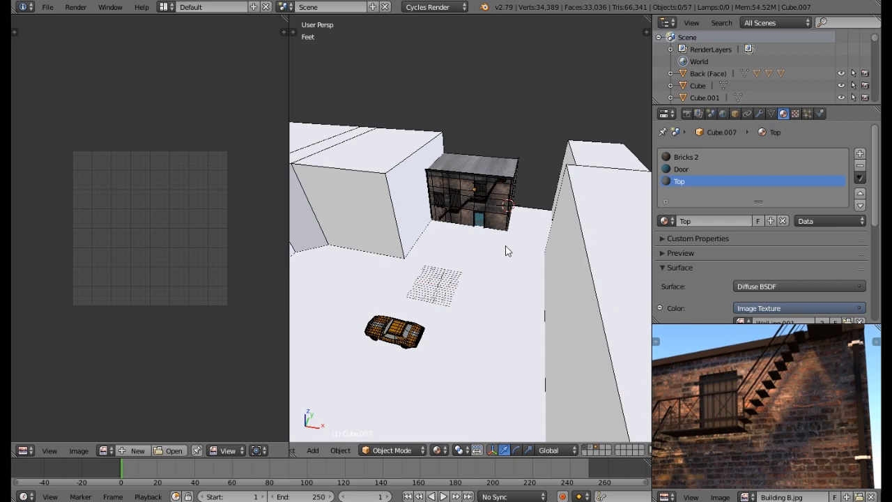